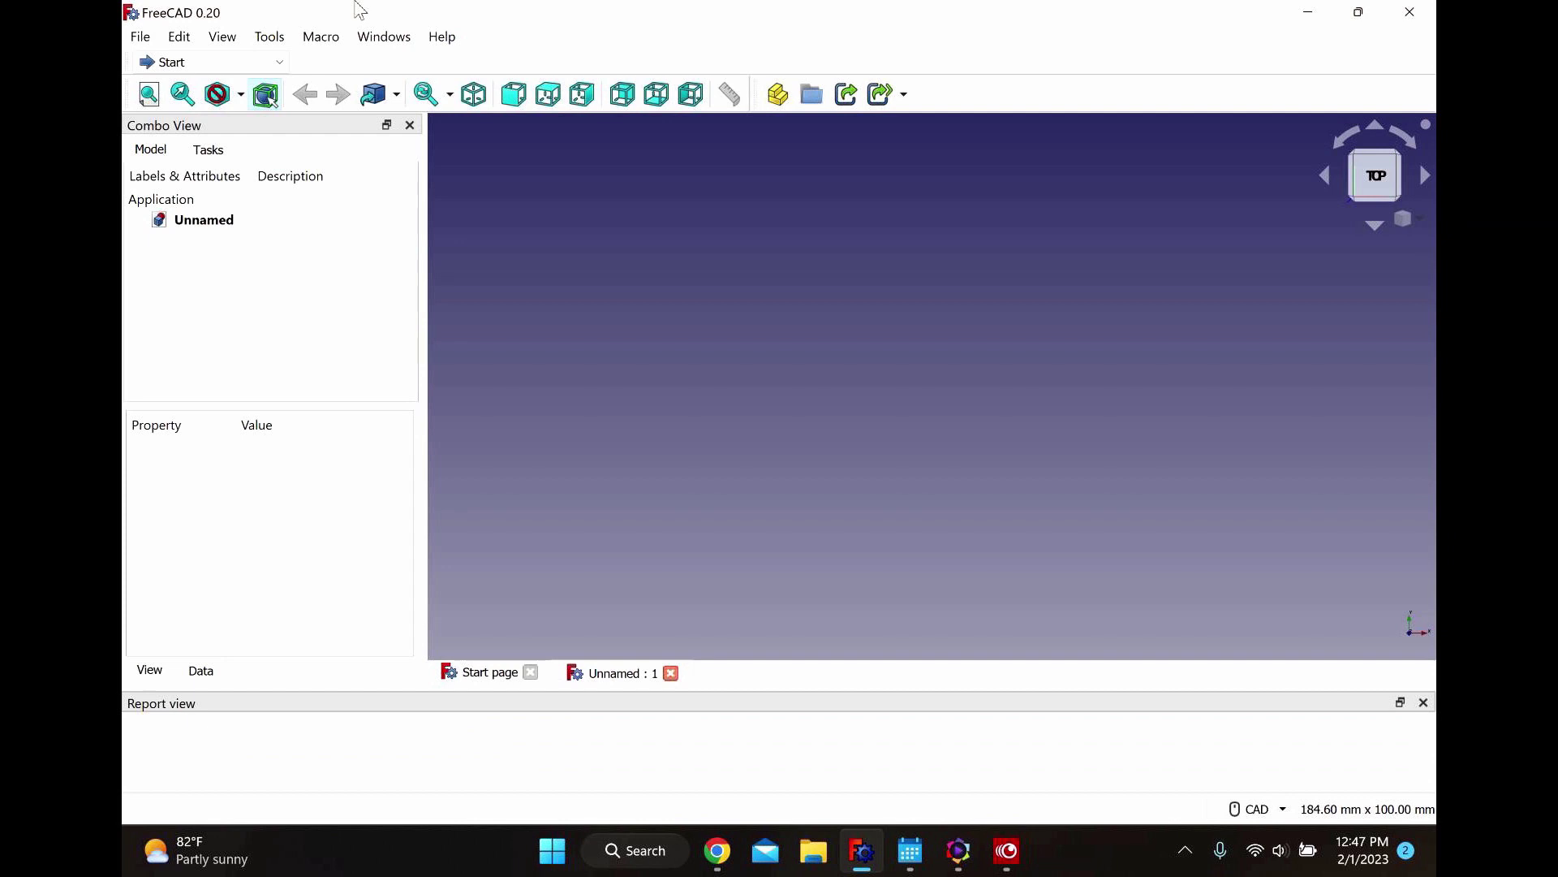
Switch to the Part Design workbench, add a body and open a sketch on XY_Plane.
{"action": "left_click", "coordinate": [279, 65]}
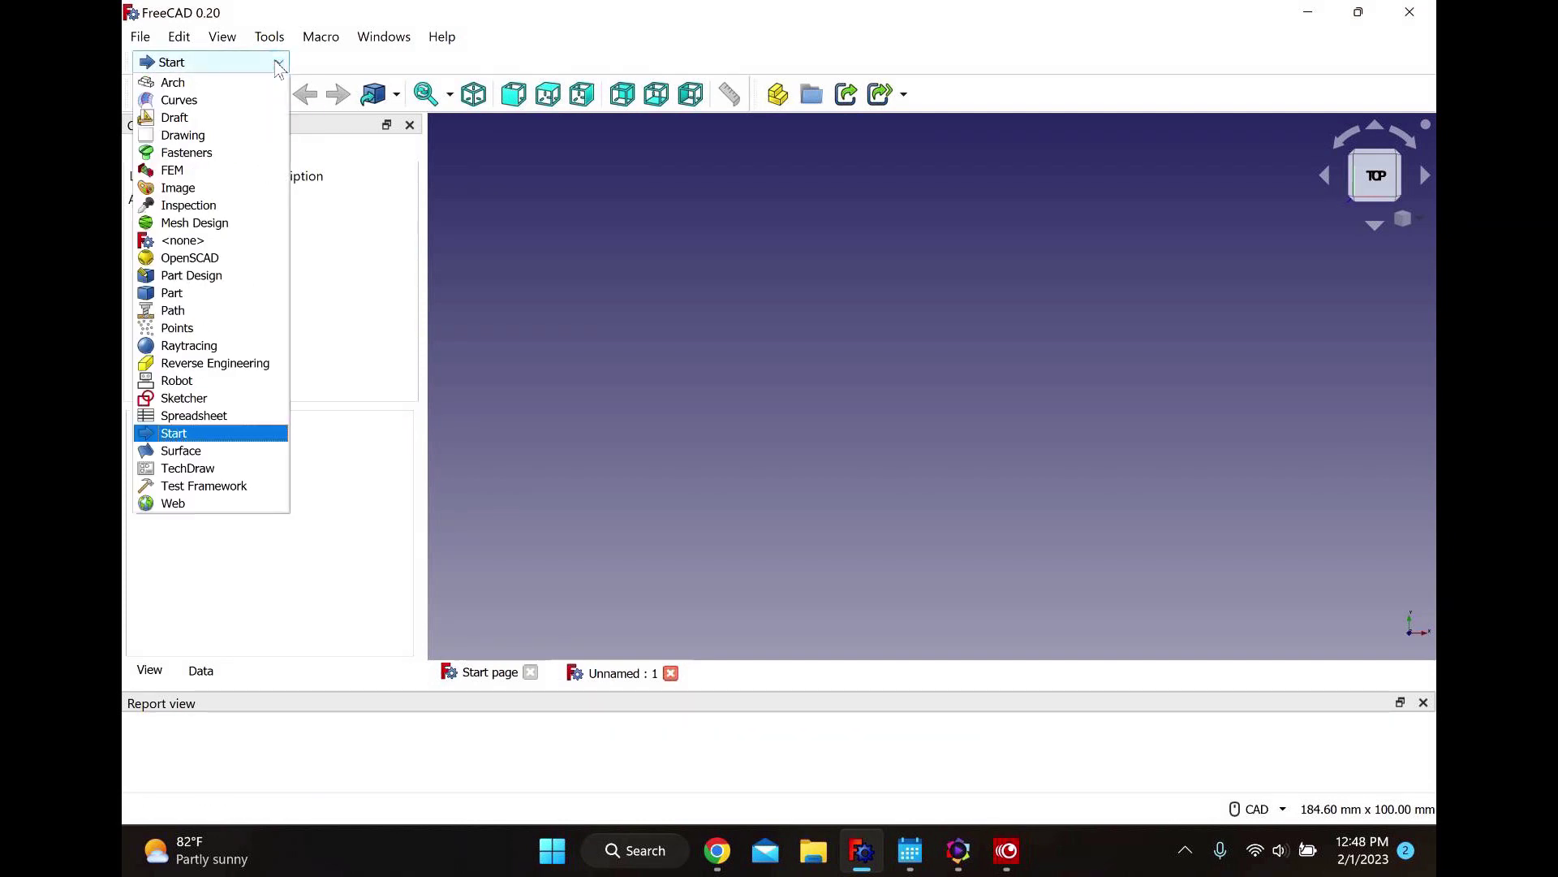
{"action": "left_click", "coordinate": [228, 282]}
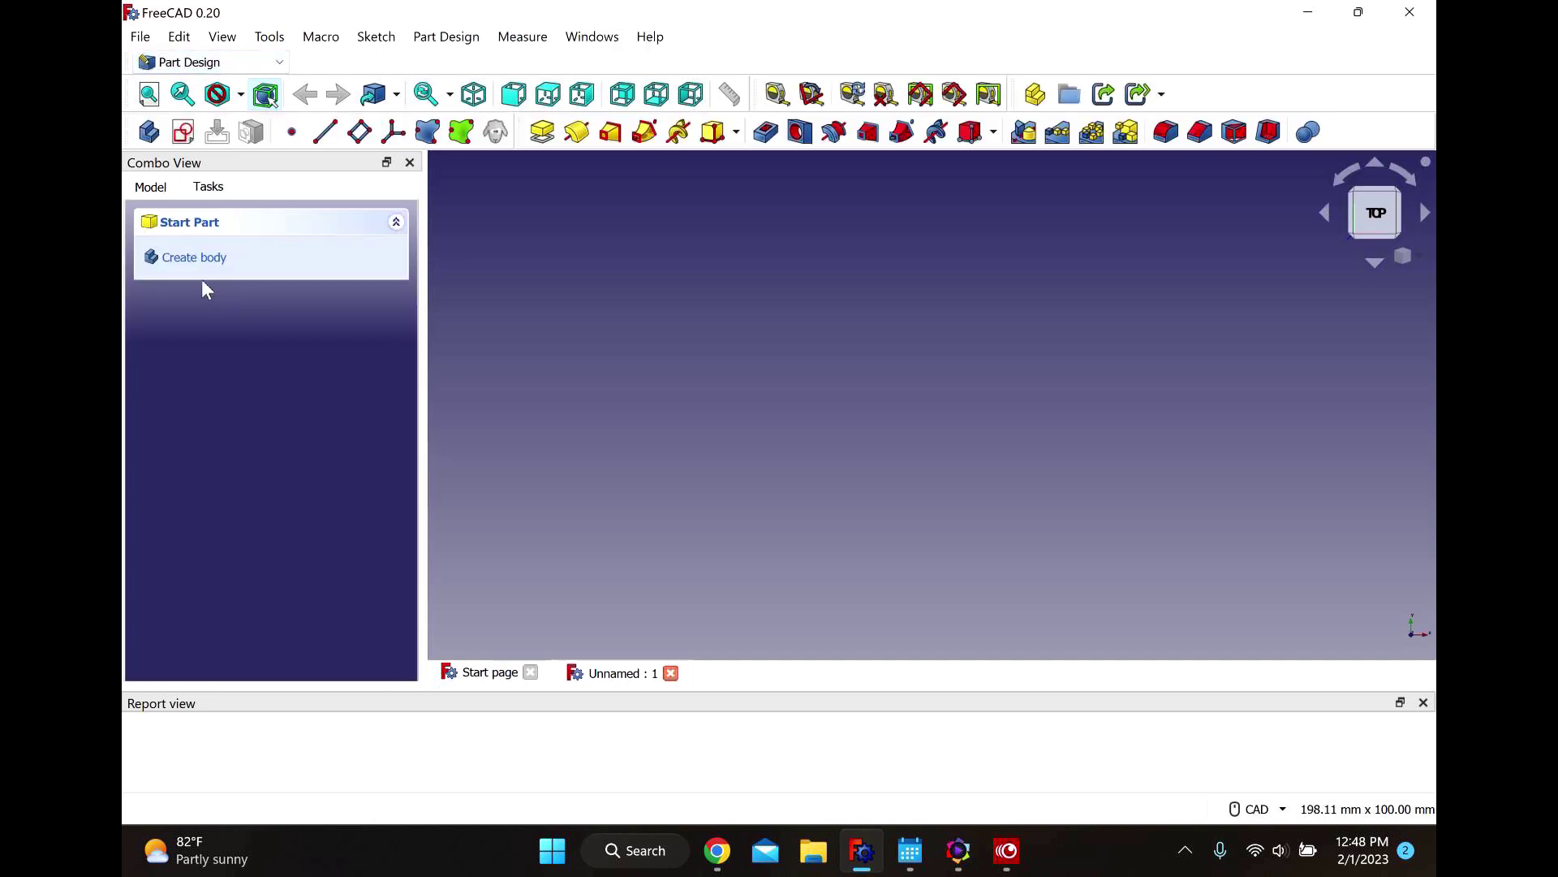
{"action": "left_click", "coordinate": [194, 258]}
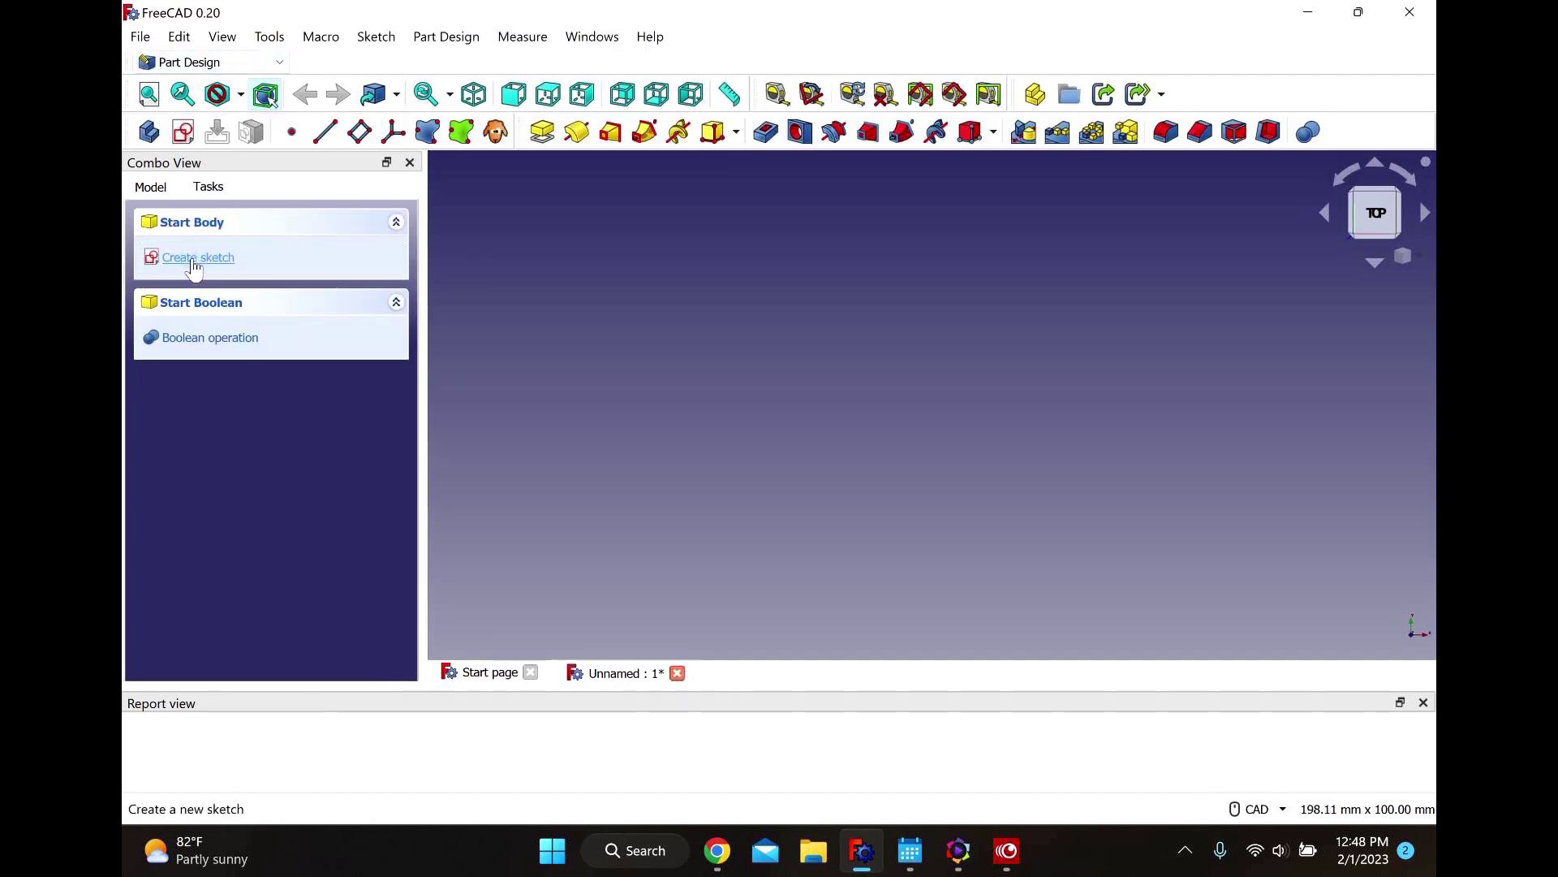
{"action": "left_click", "coordinate": [194, 258]}
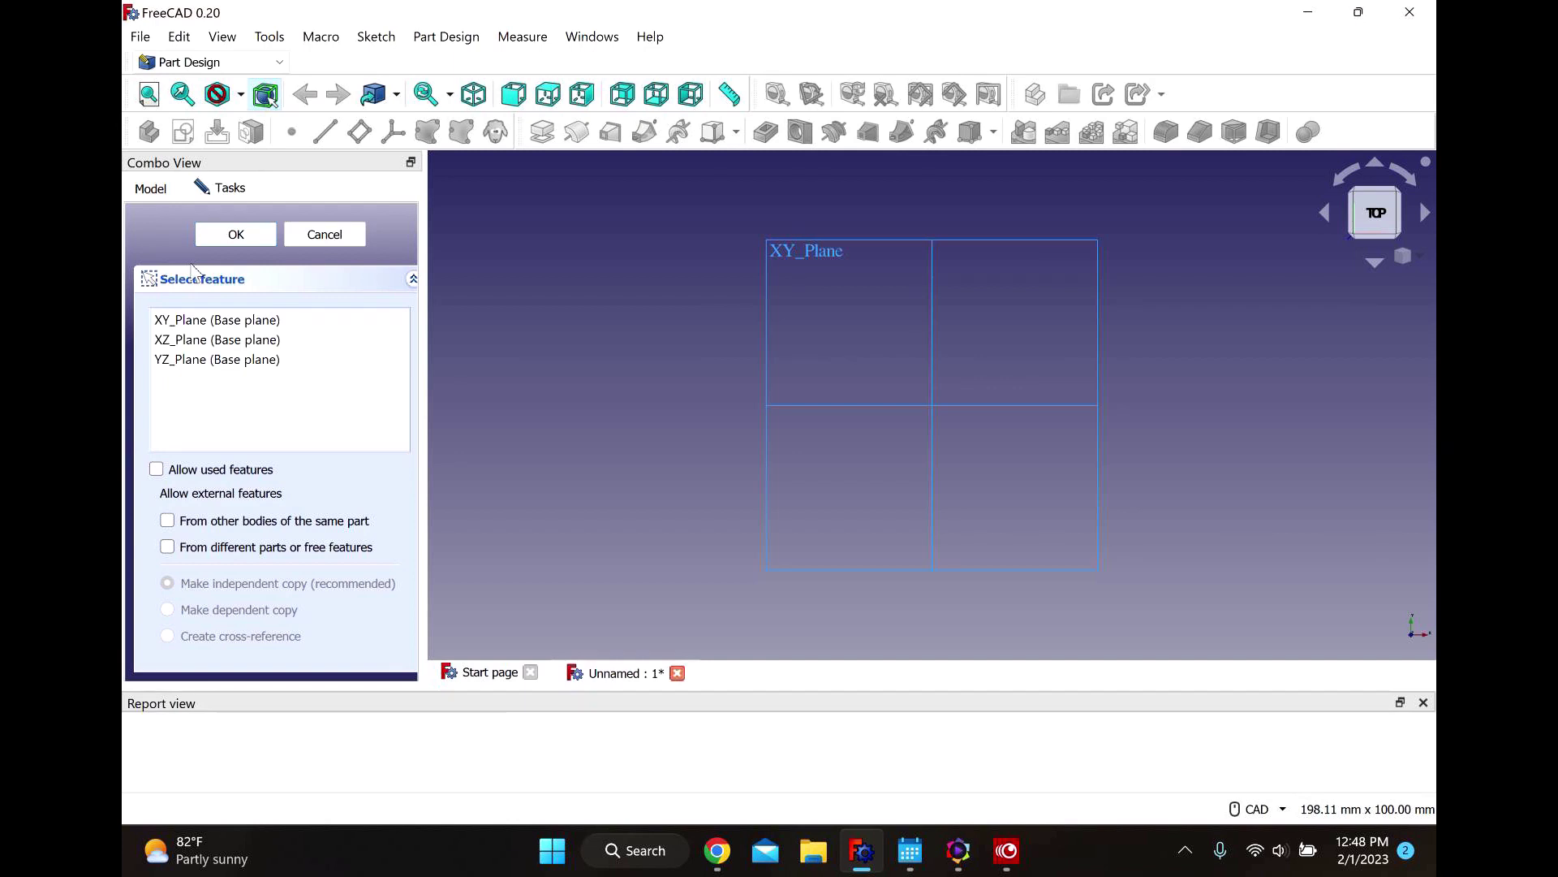
{"action": "left_click", "coordinate": [210, 322]}
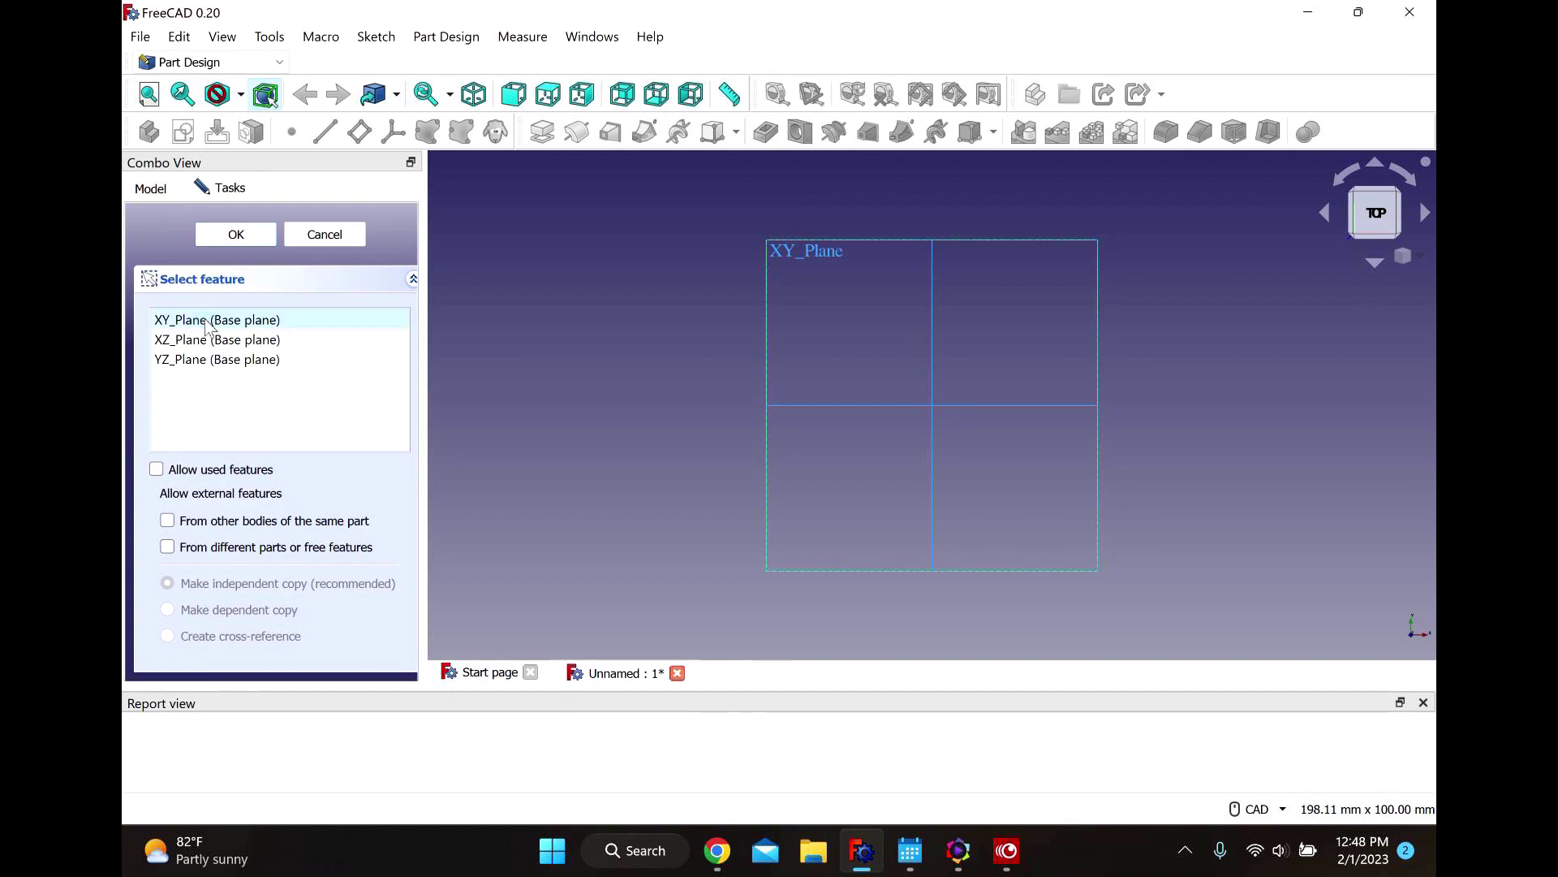
{"action": "left_click", "coordinate": [236, 235]}
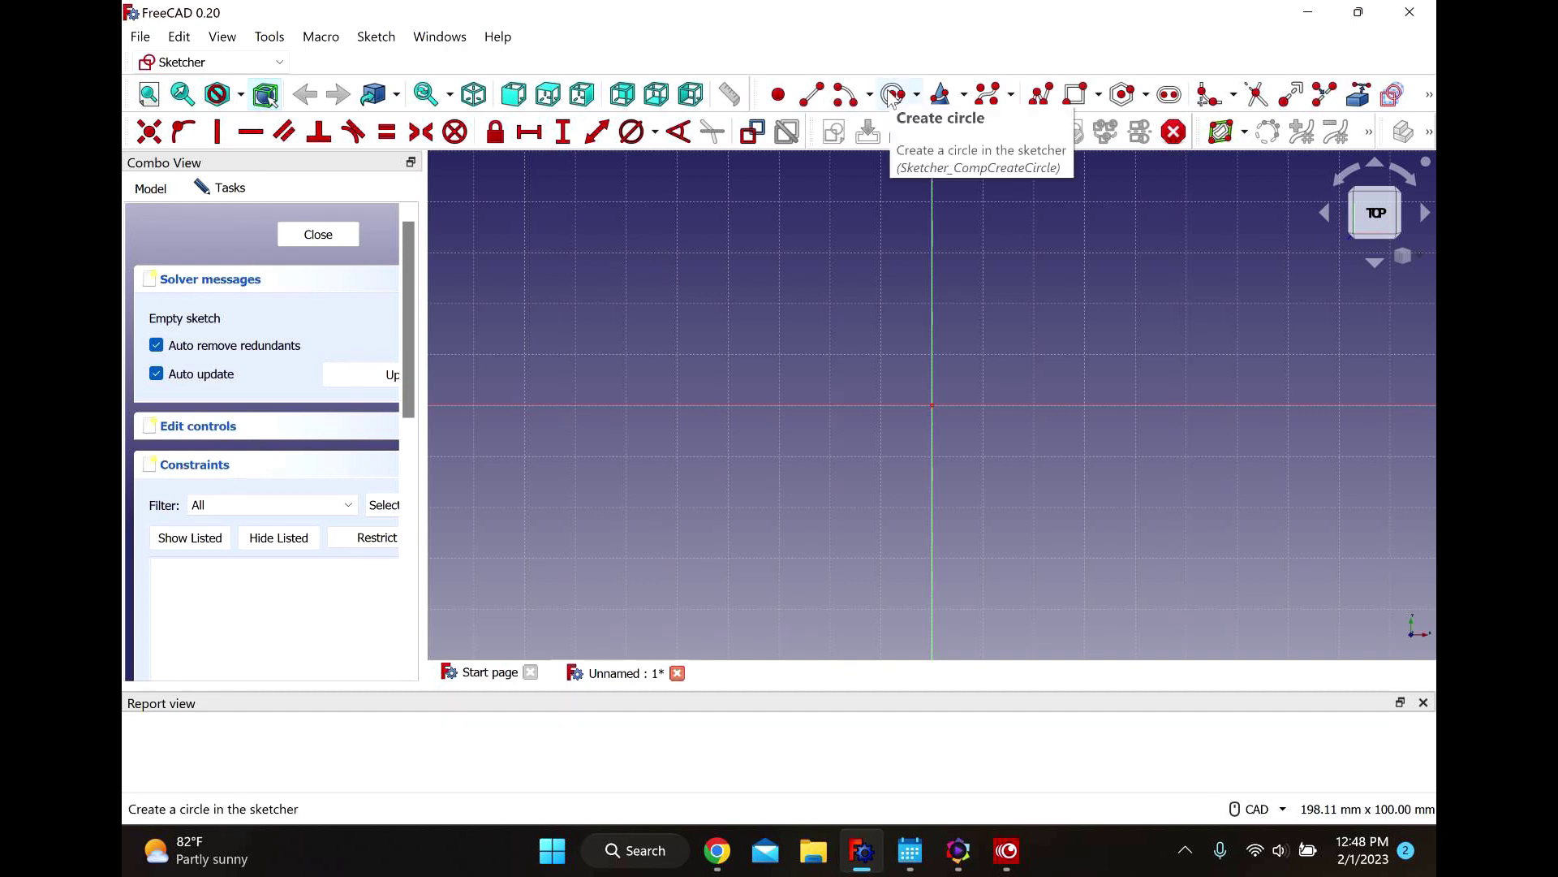
Draw a circle centred on the sketch origin.
{"action": "left_click", "coordinate": [893, 96]}
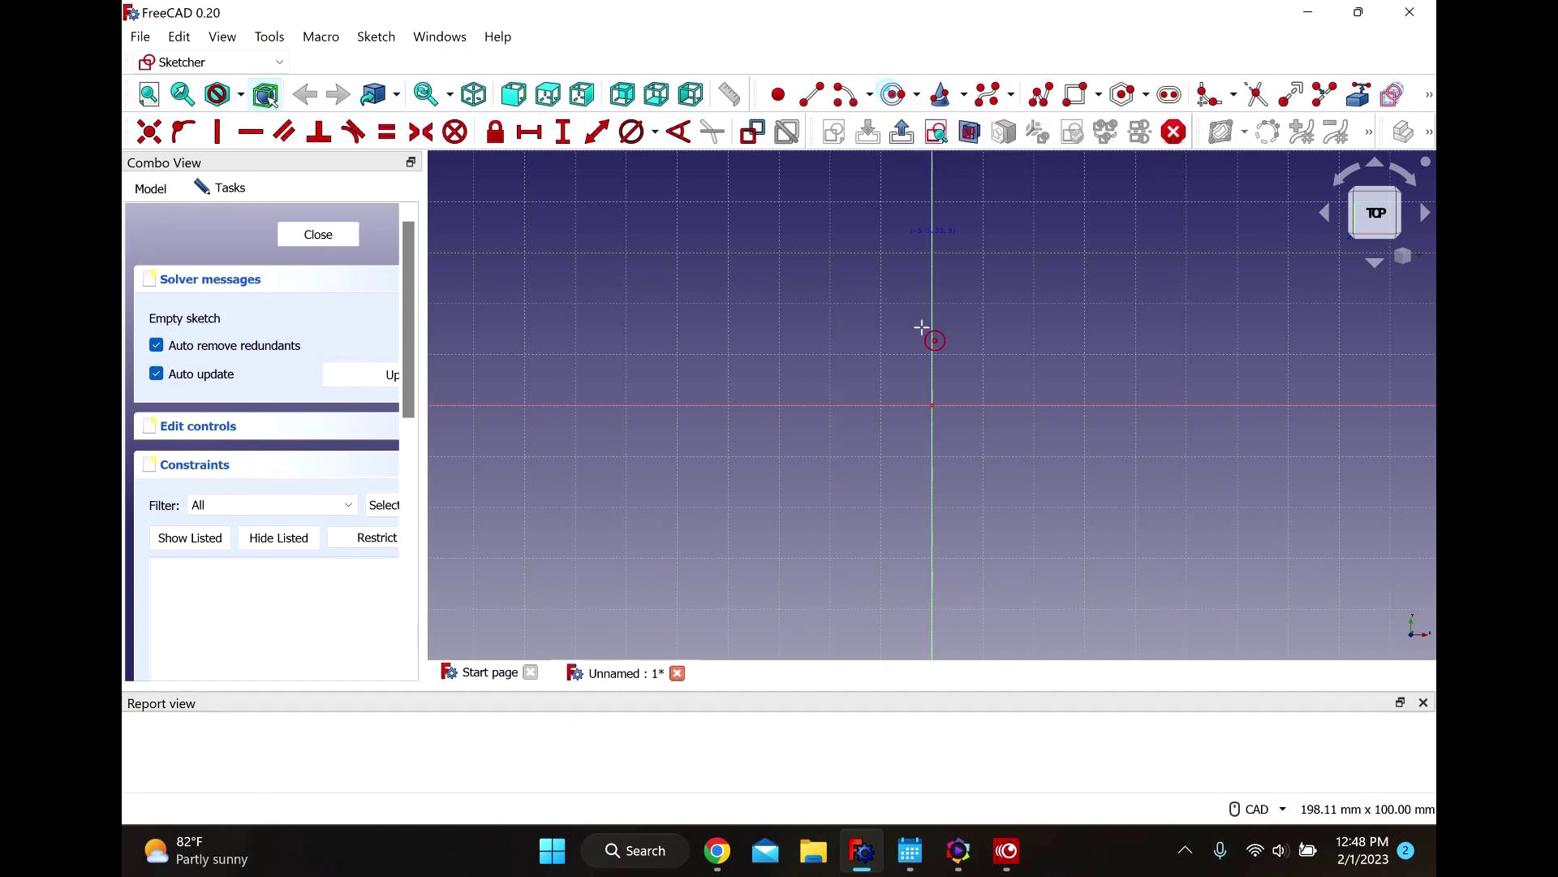
{"action": "left_click", "coordinate": [931, 404]}
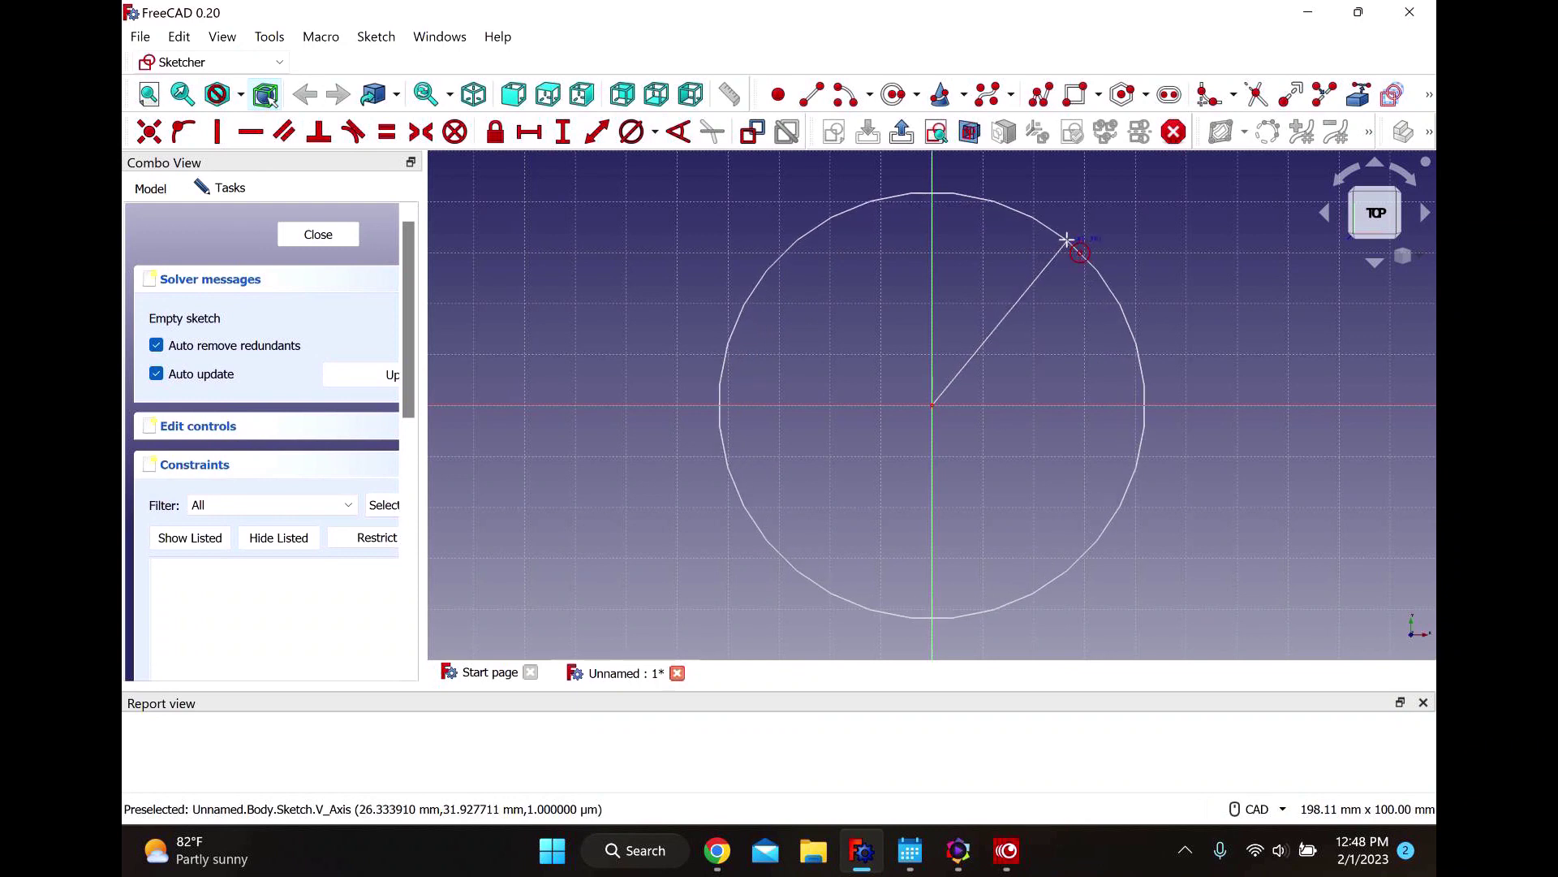
{"action": "left_click", "coordinate": [1064, 241]}
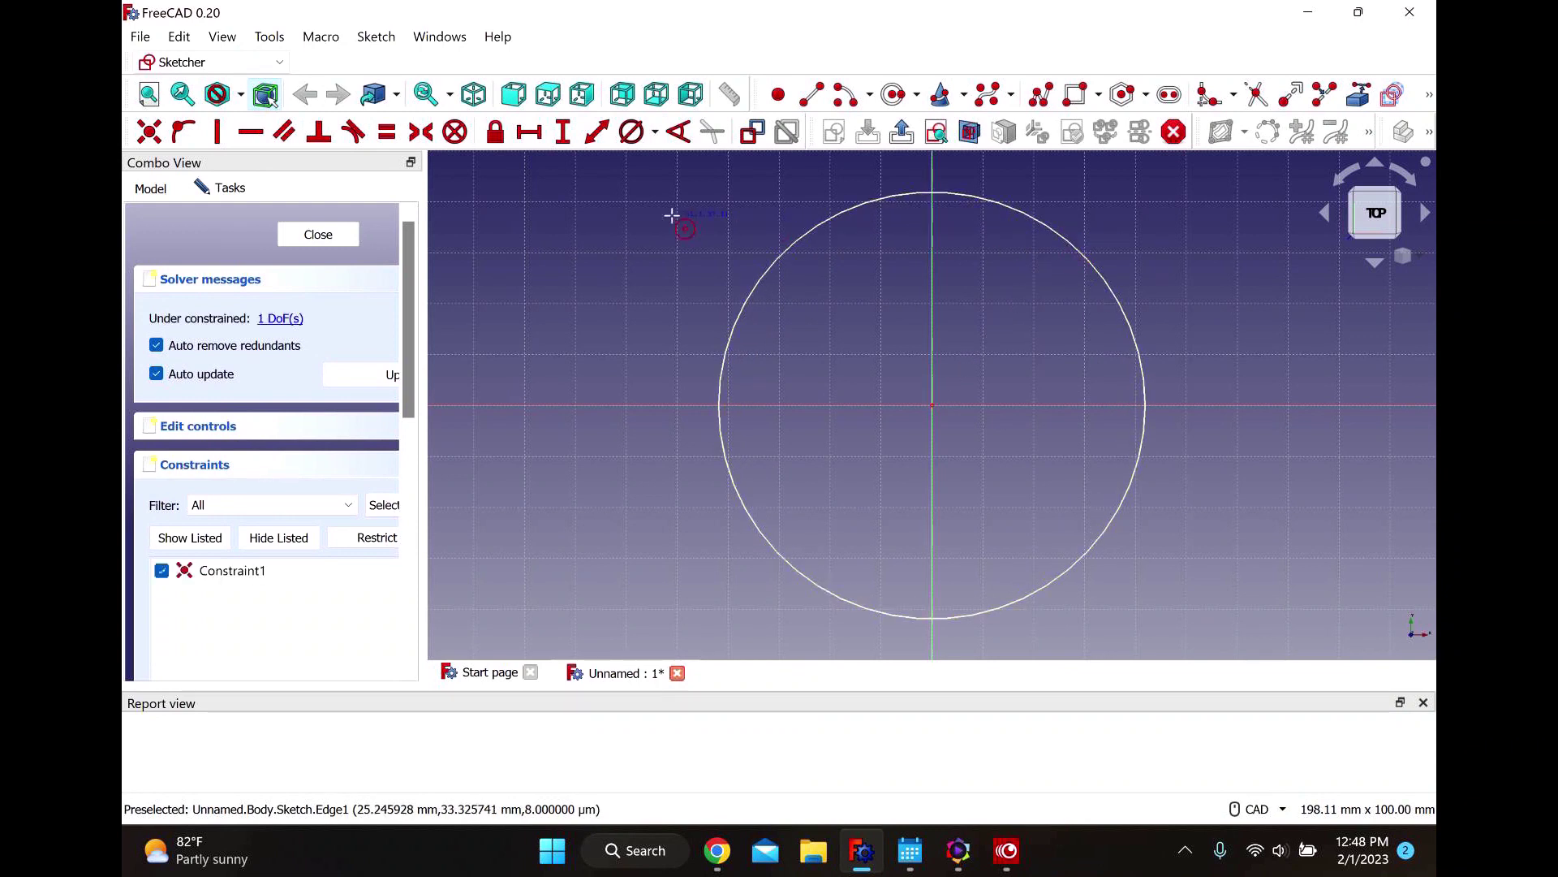
Constrain the circle's diameter to 80 mm.
{"action": "left_click", "coordinate": [654, 133]}
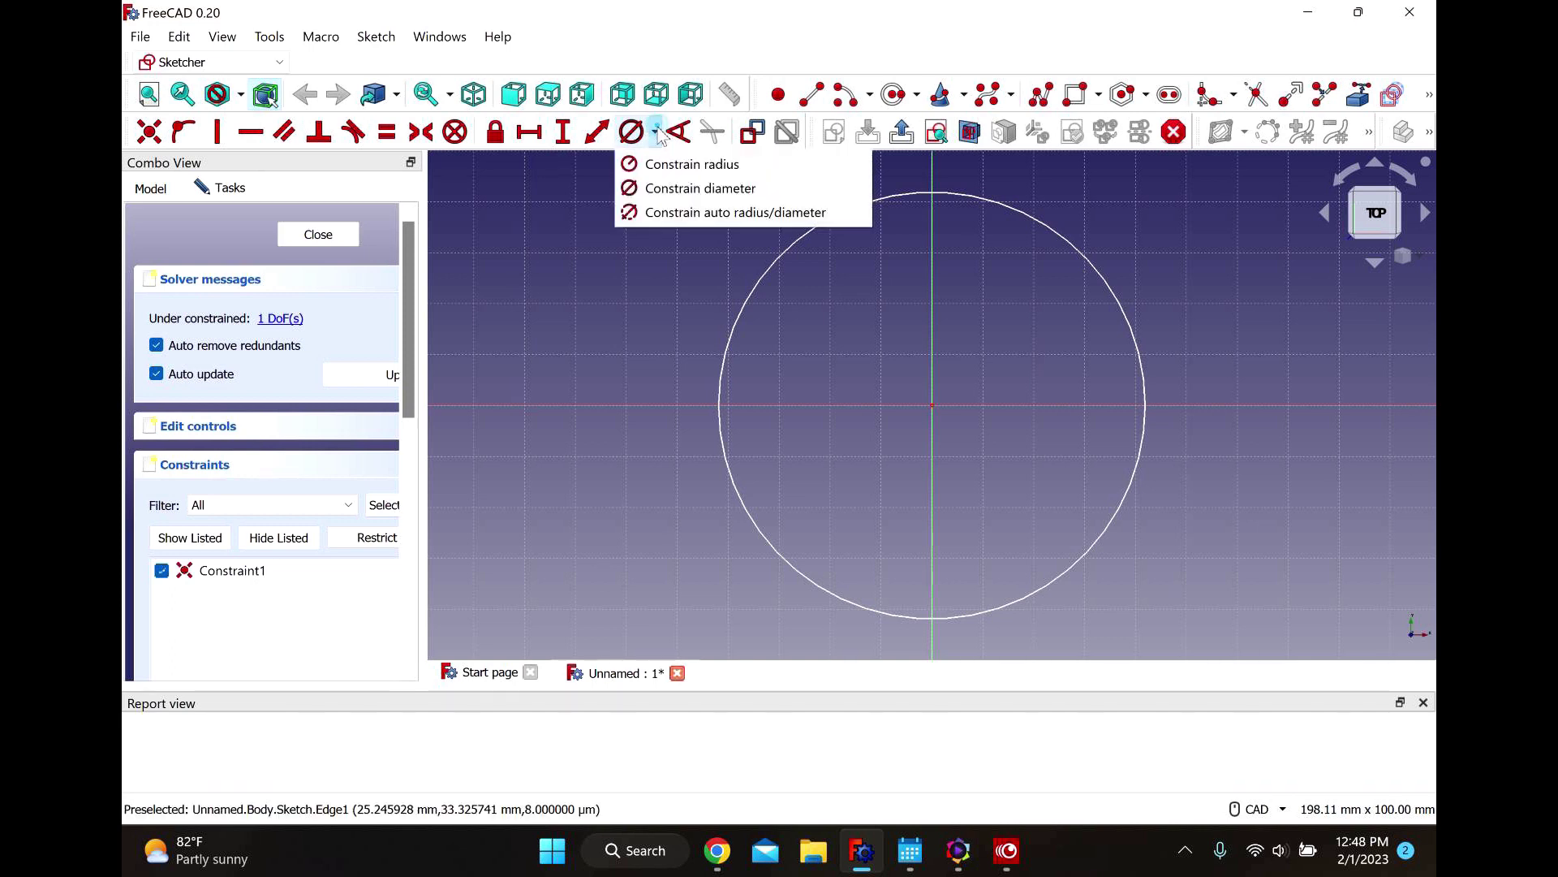
{"action": "left_click", "coordinate": [667, 189]}
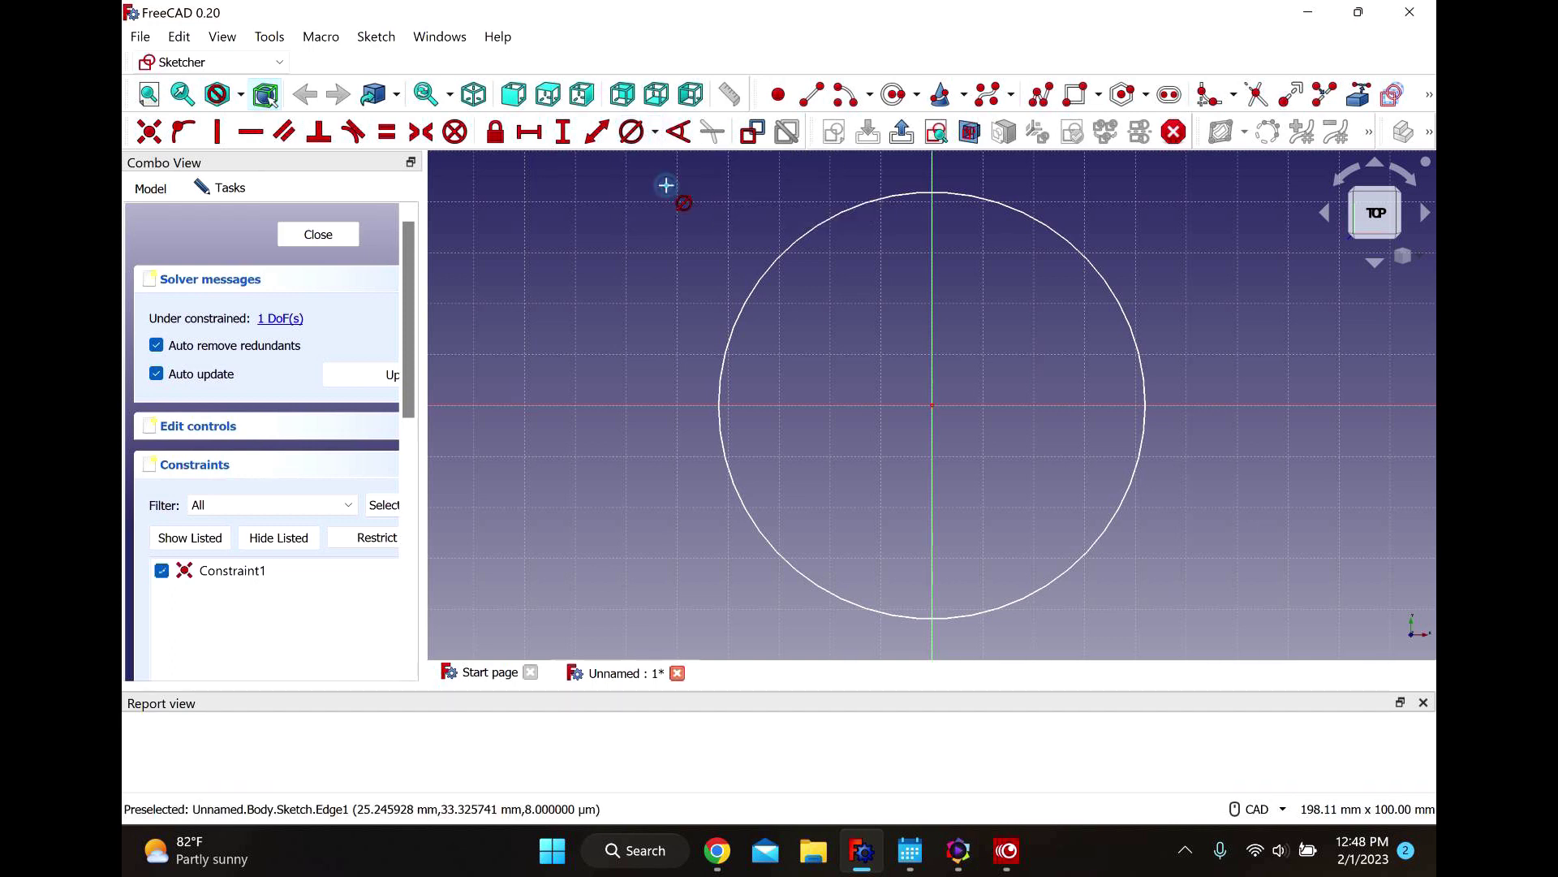
{"action": "left_click", "coordinate": [777, 259]}
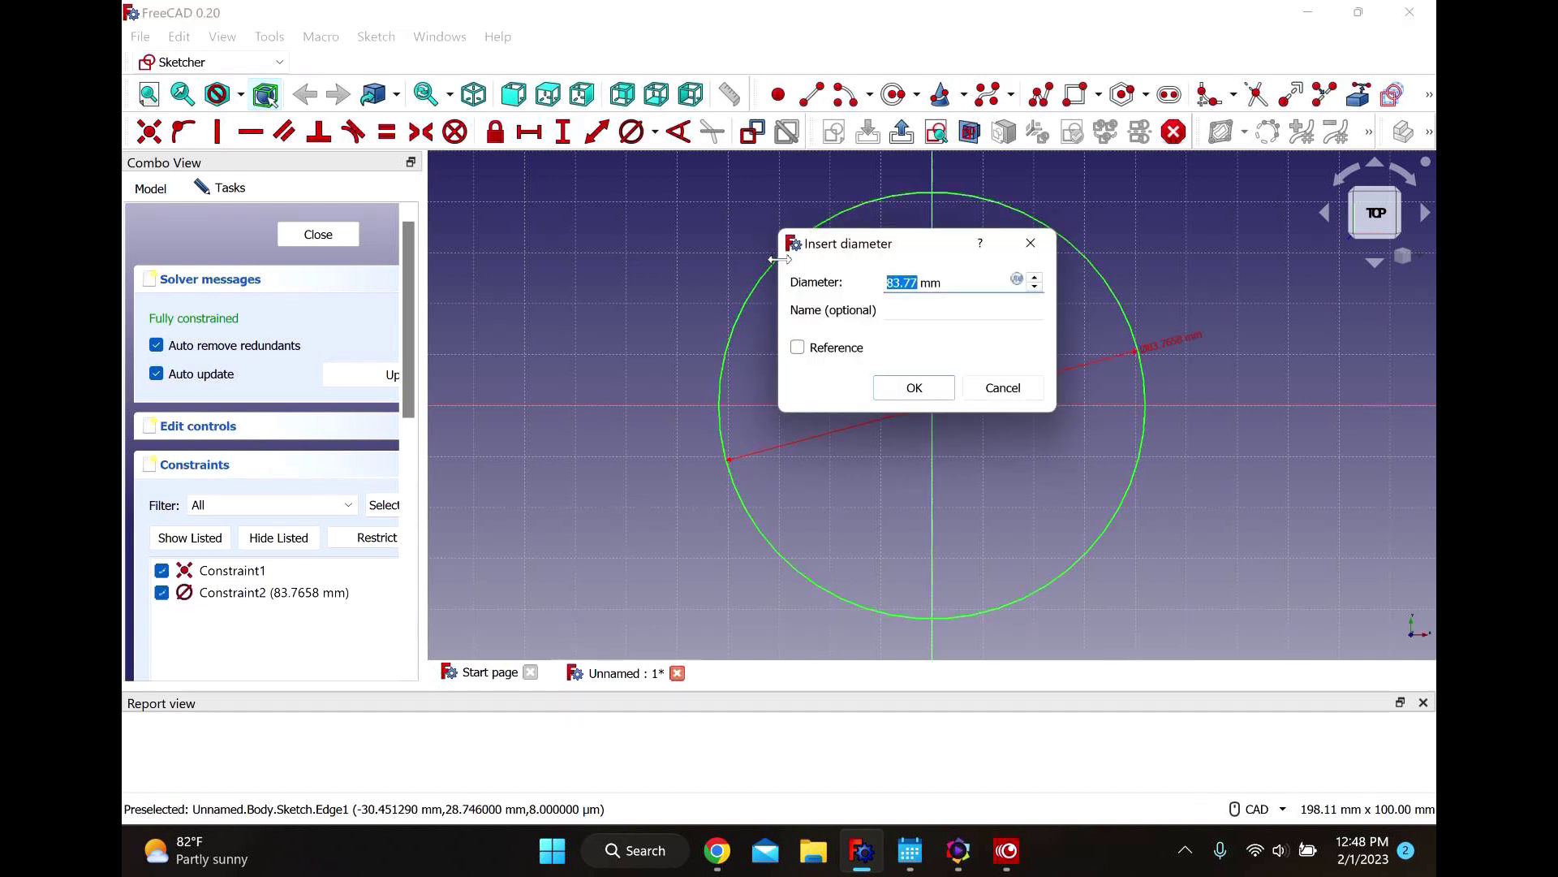
{"action": "type", "text": "80"}
{"action": "left_click", "coordinate": [933, 394]}
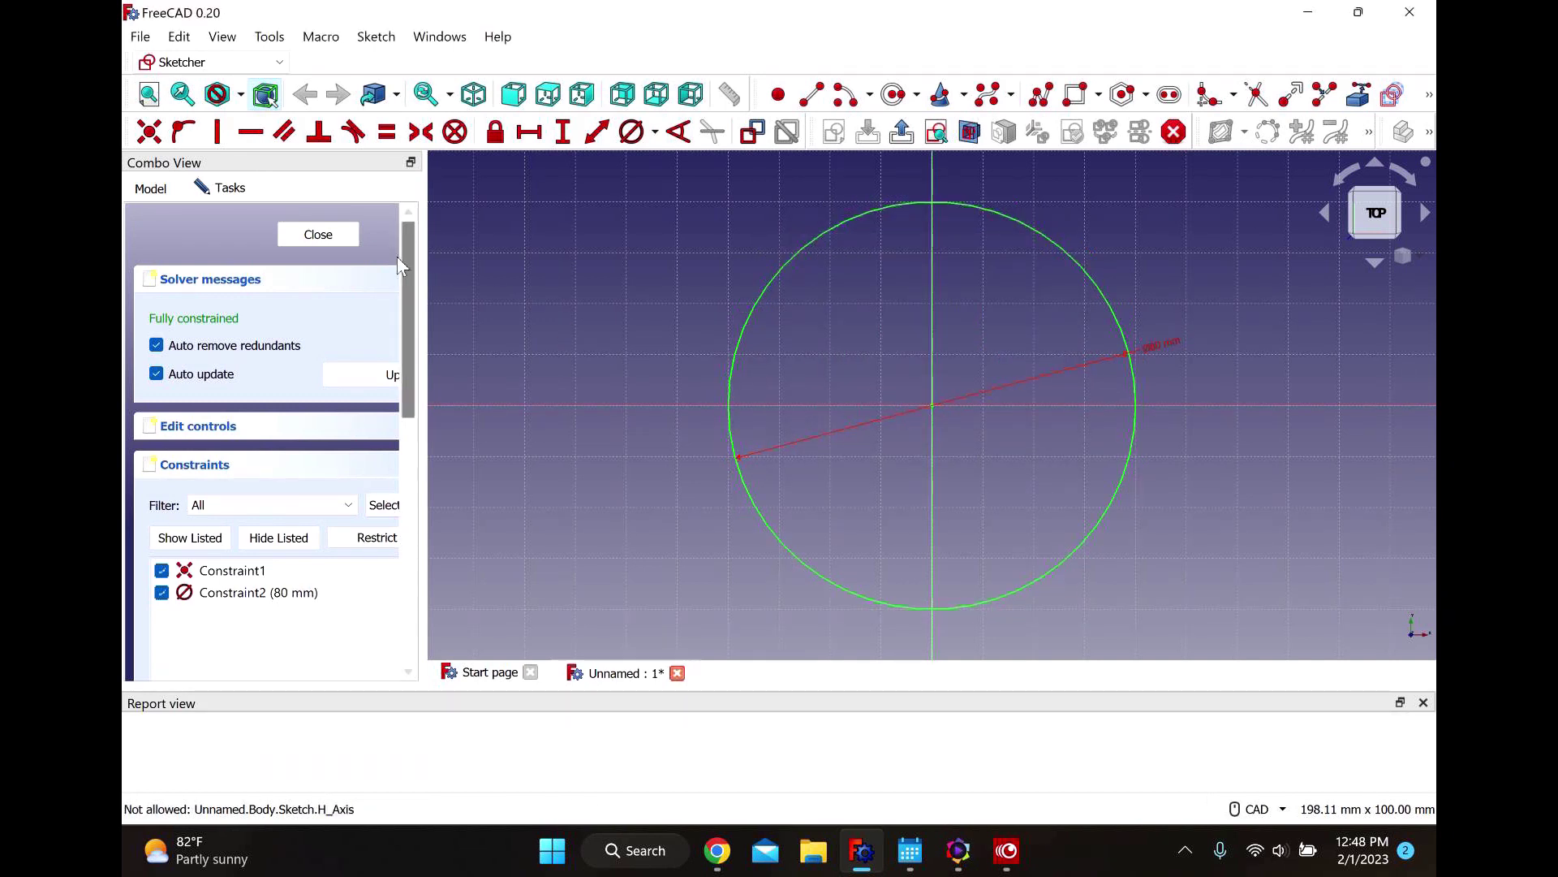
Close the sketch and select it in the model tree.
{"action": "left_click", "coordinate": [297, 234]}
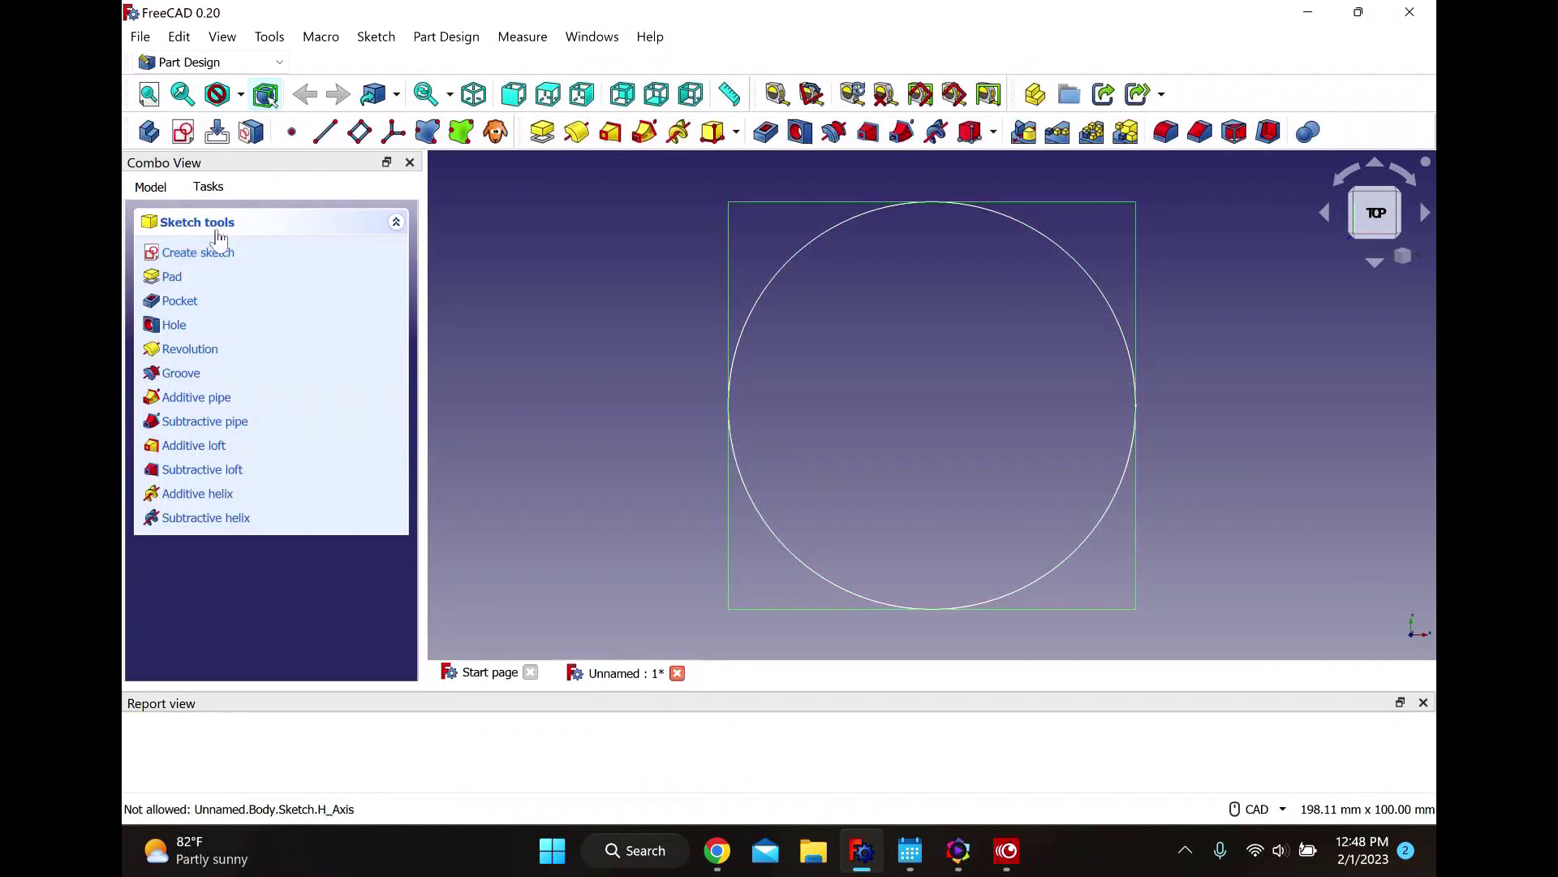
{"action": "left_click", "coordinate": [149, 189]}
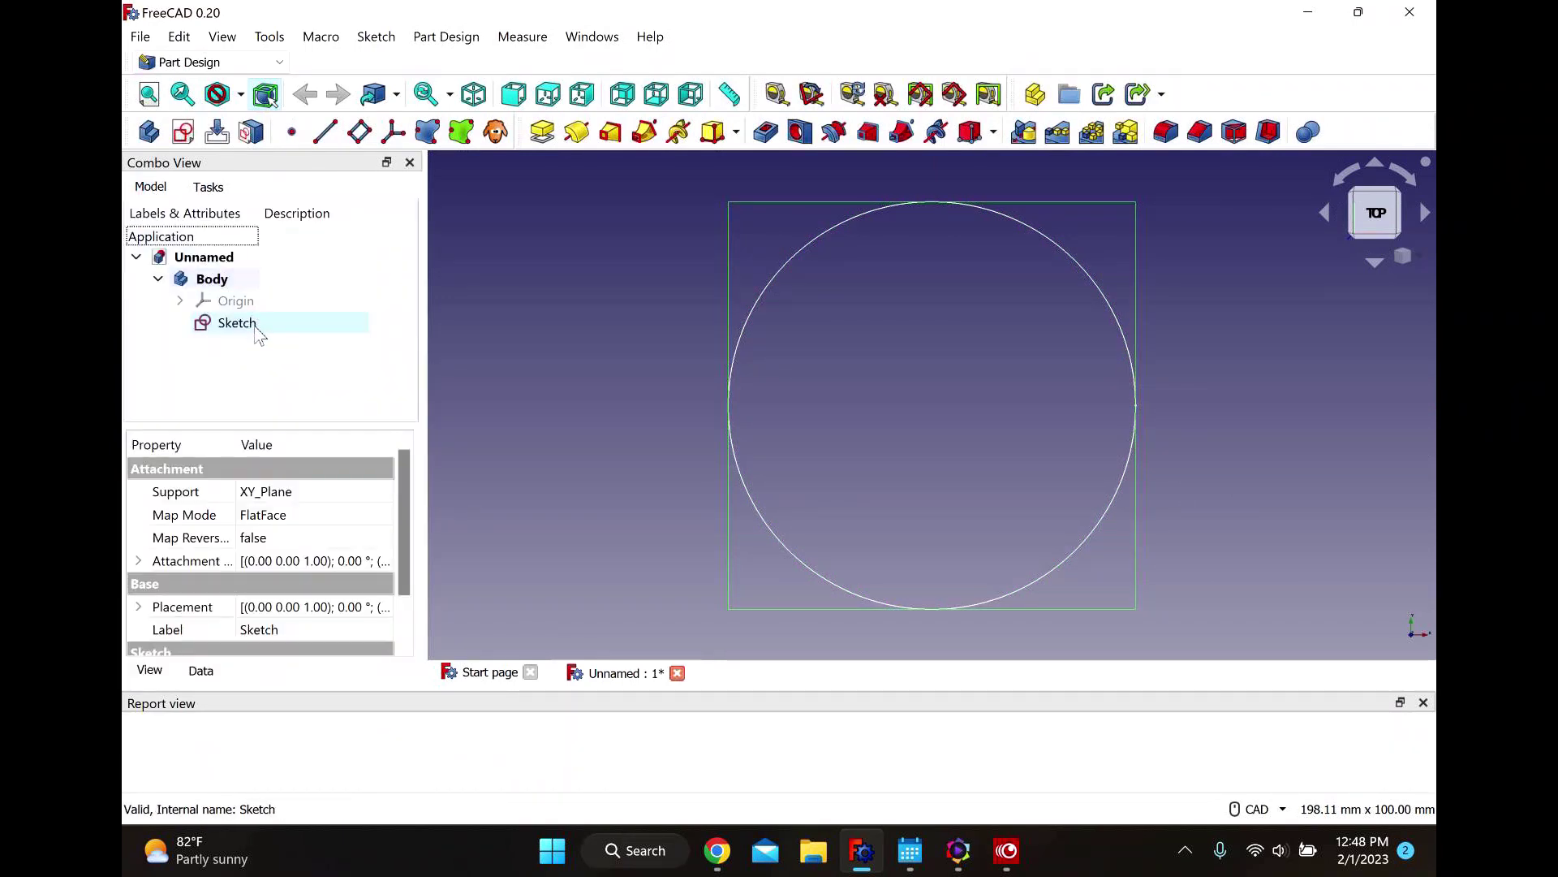
{"action": "left_click", "coordinate": [258, 331]}
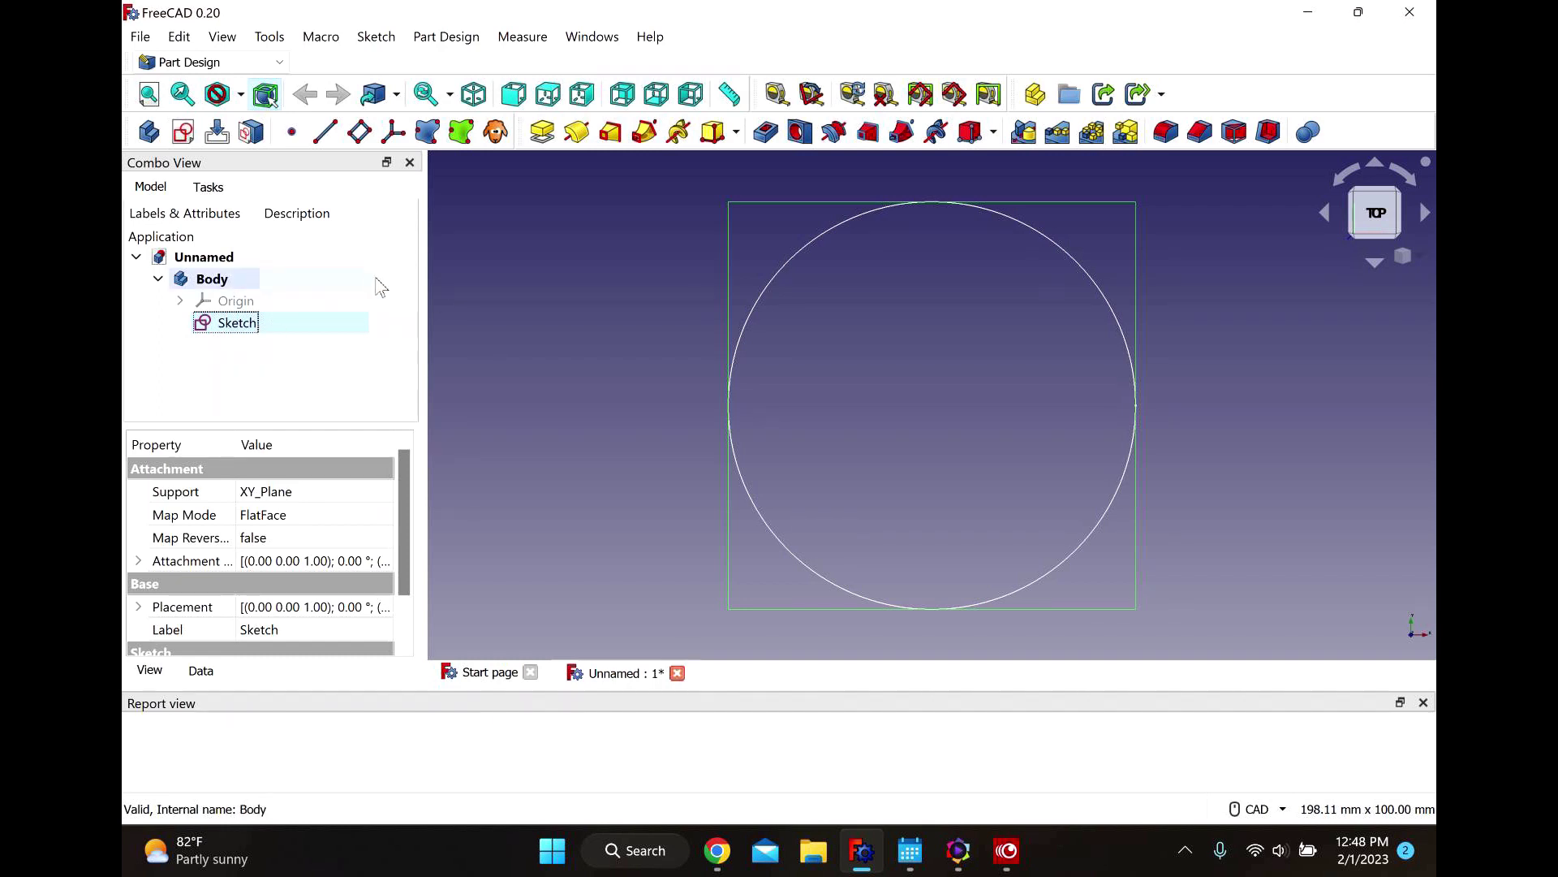
{"action": "left_click", "coordinate": [595, 361]}
{"action": "middle_click_drag", "start_coordinate": [609, 374], "coordinate": [693, 376]}
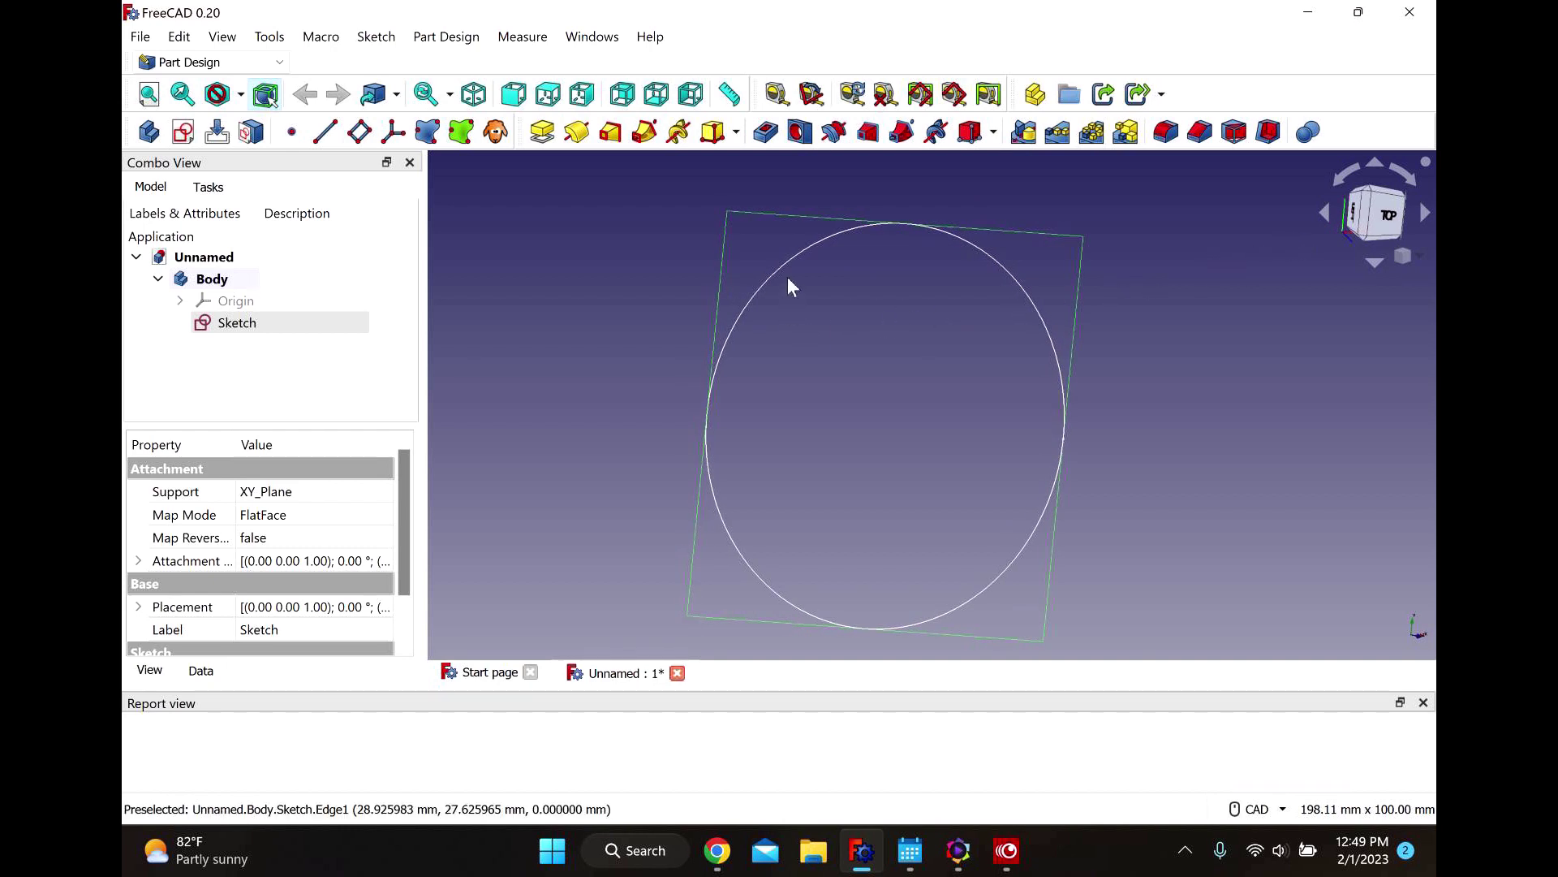
Pad the circle sketch into a disc 10 mm thick.
{"action": "left_click", "coordinate": [542, 132]}
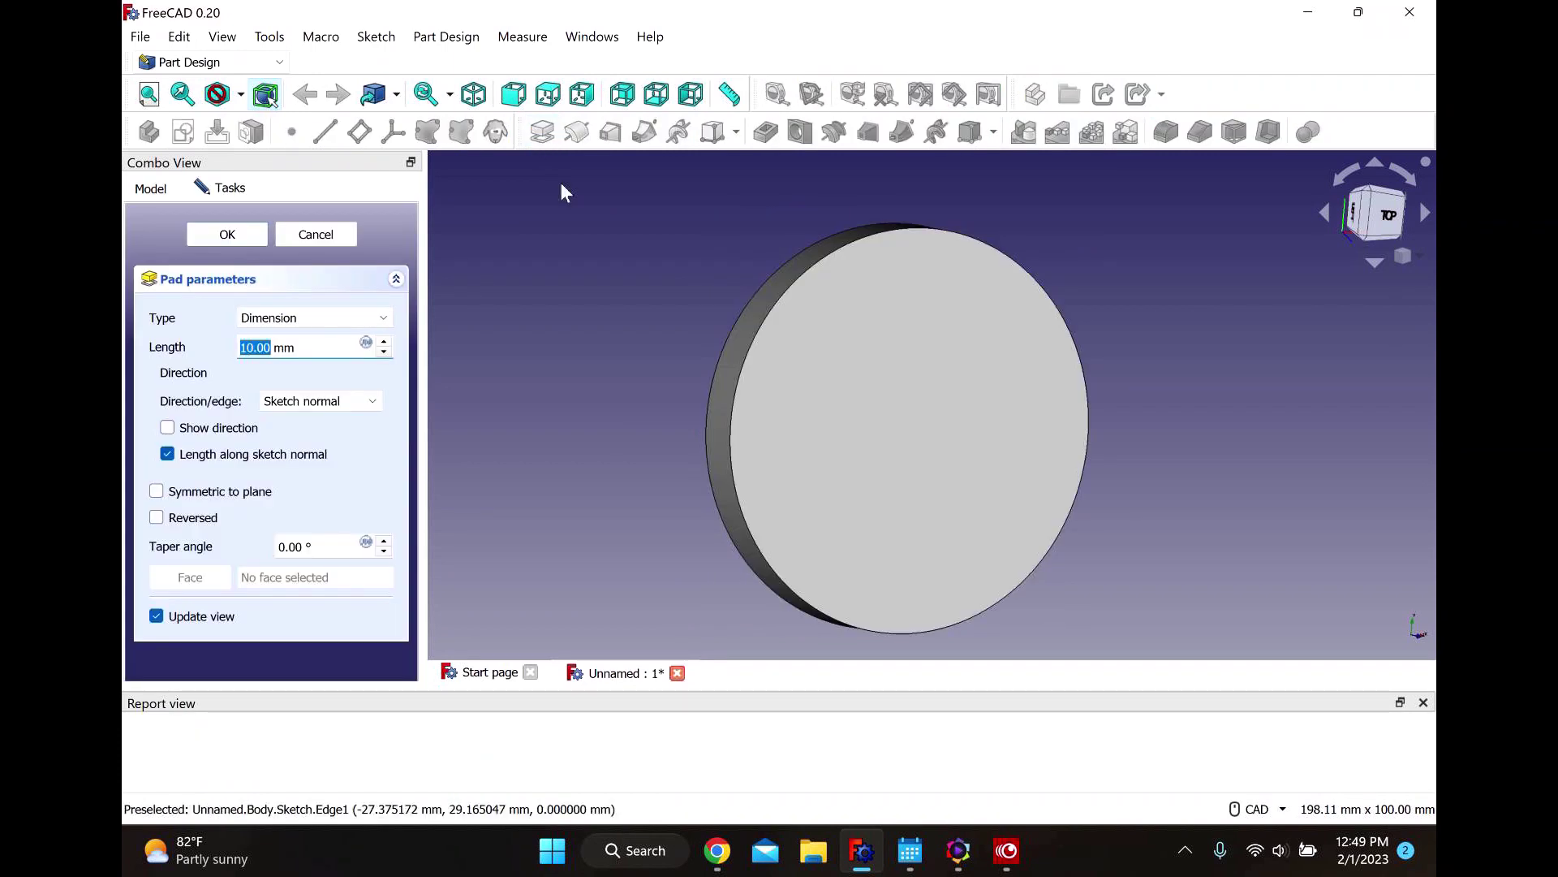
{"action": "middle_click_drag", "start_coordinate": [566, 328], "coordinate": [619, 358]}
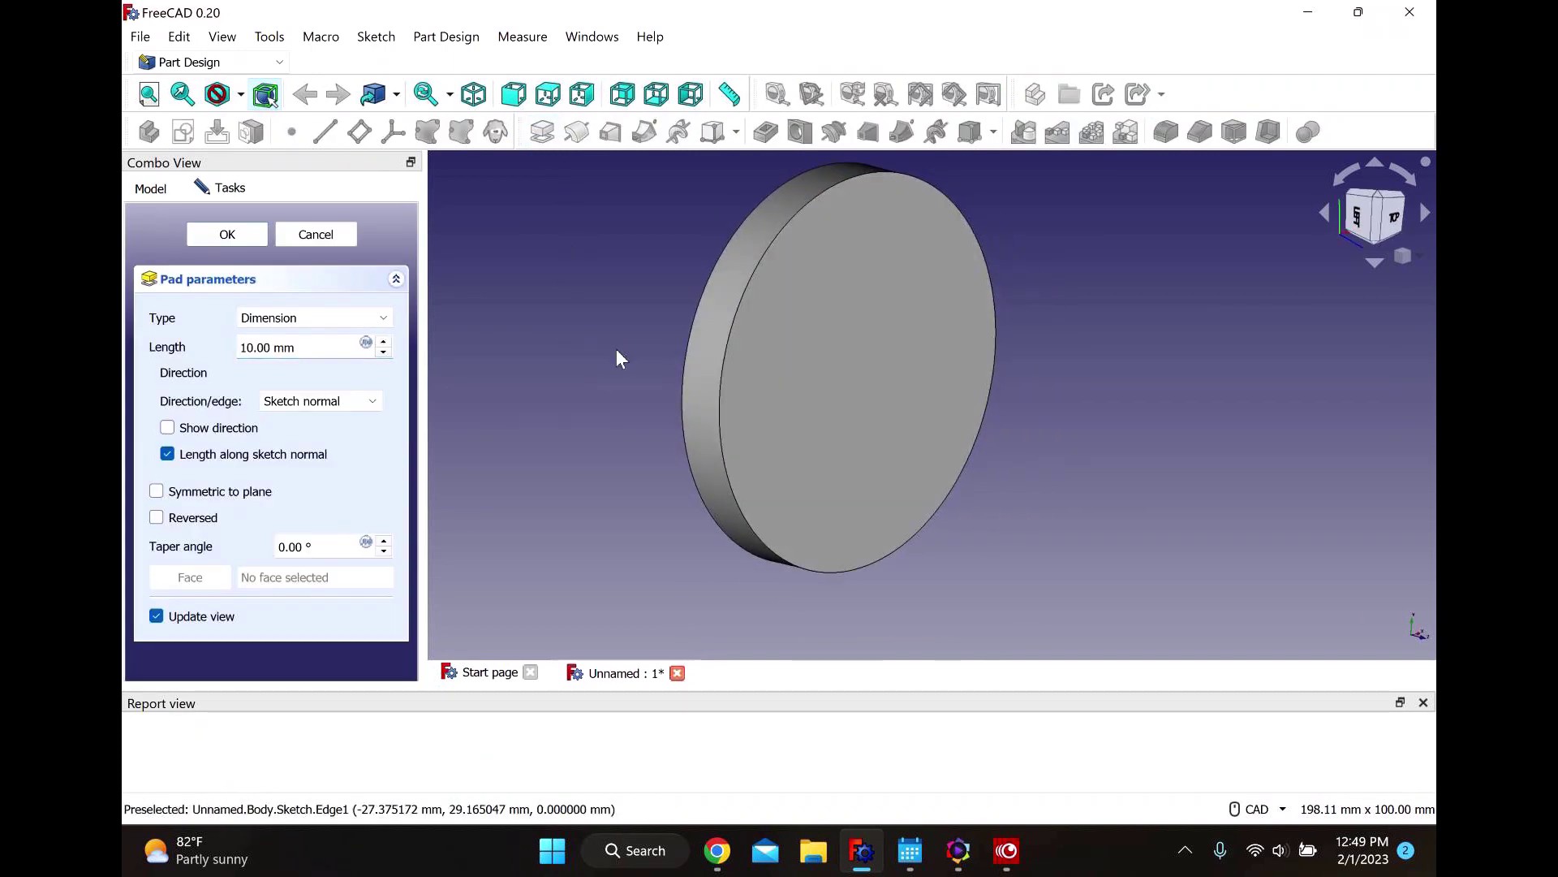
{"action": "left_click", "coordinate": [383, 342]}
{"action": "left_click", "coordinate": [383, 343]}
{"action": "left_click", "coordinate": [383, 342]}
{"action": "left_click", "coordinate": [383, 343]}
{"action": "left_click", "coordinate": [383, 343]}
{"action": "left_click", "coordinate": [383, 343]}
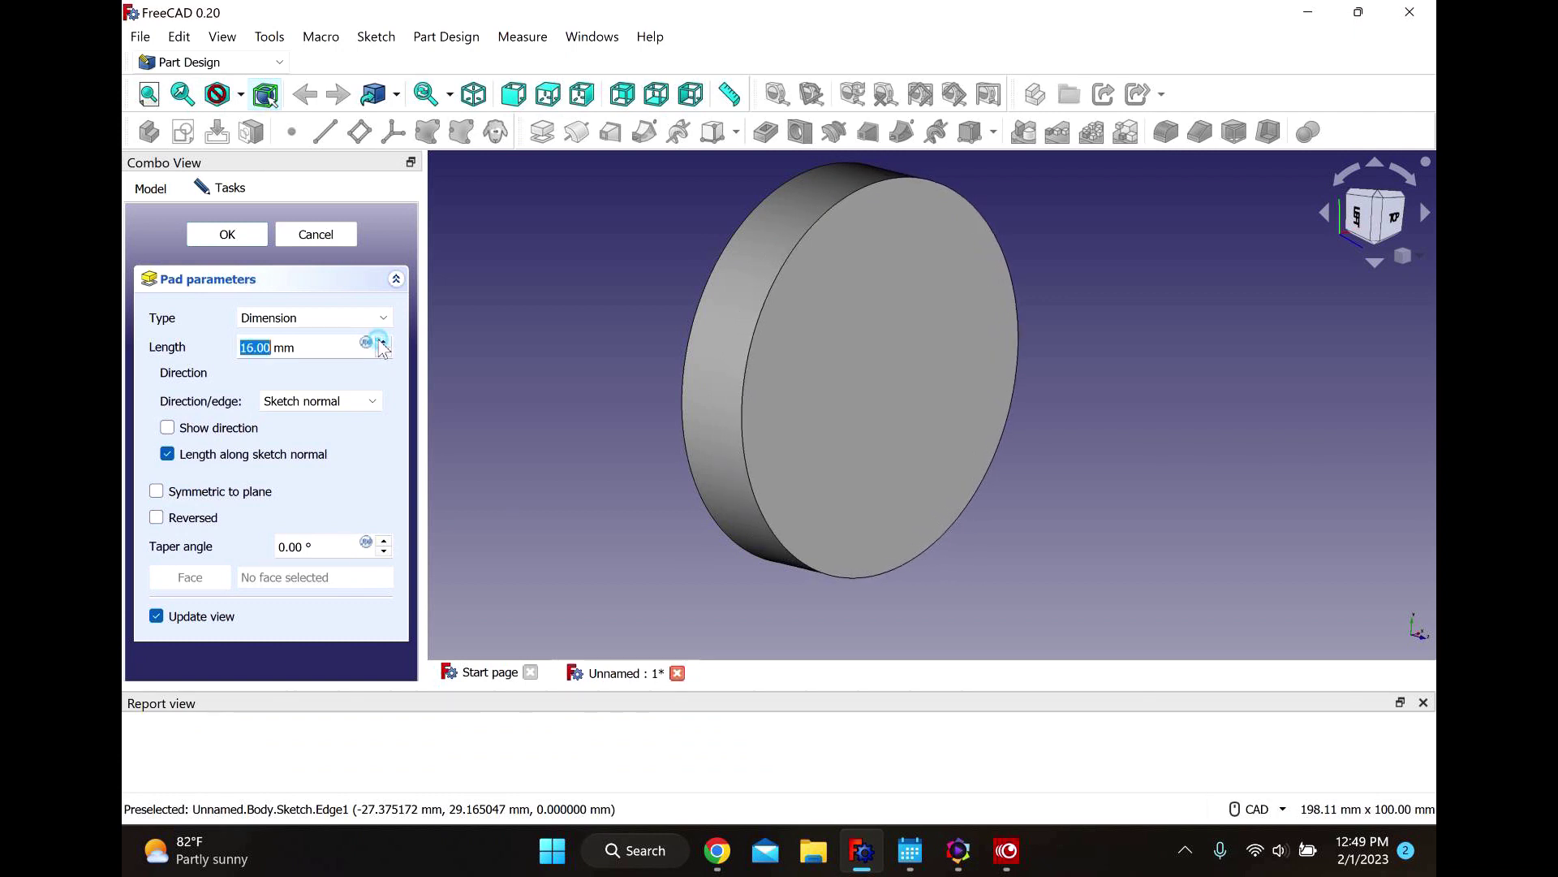
{"action": "left_click", "coordinate": [383, 352]}
{"action": "left_click", "coordinate": [383, 352]}
{"action": "left_click", "coordinate": [383, 352]}
{"action": "left_click", "coordinate": [383, 352]}
{"action": "left_click", "coordinate": [383, 353]}
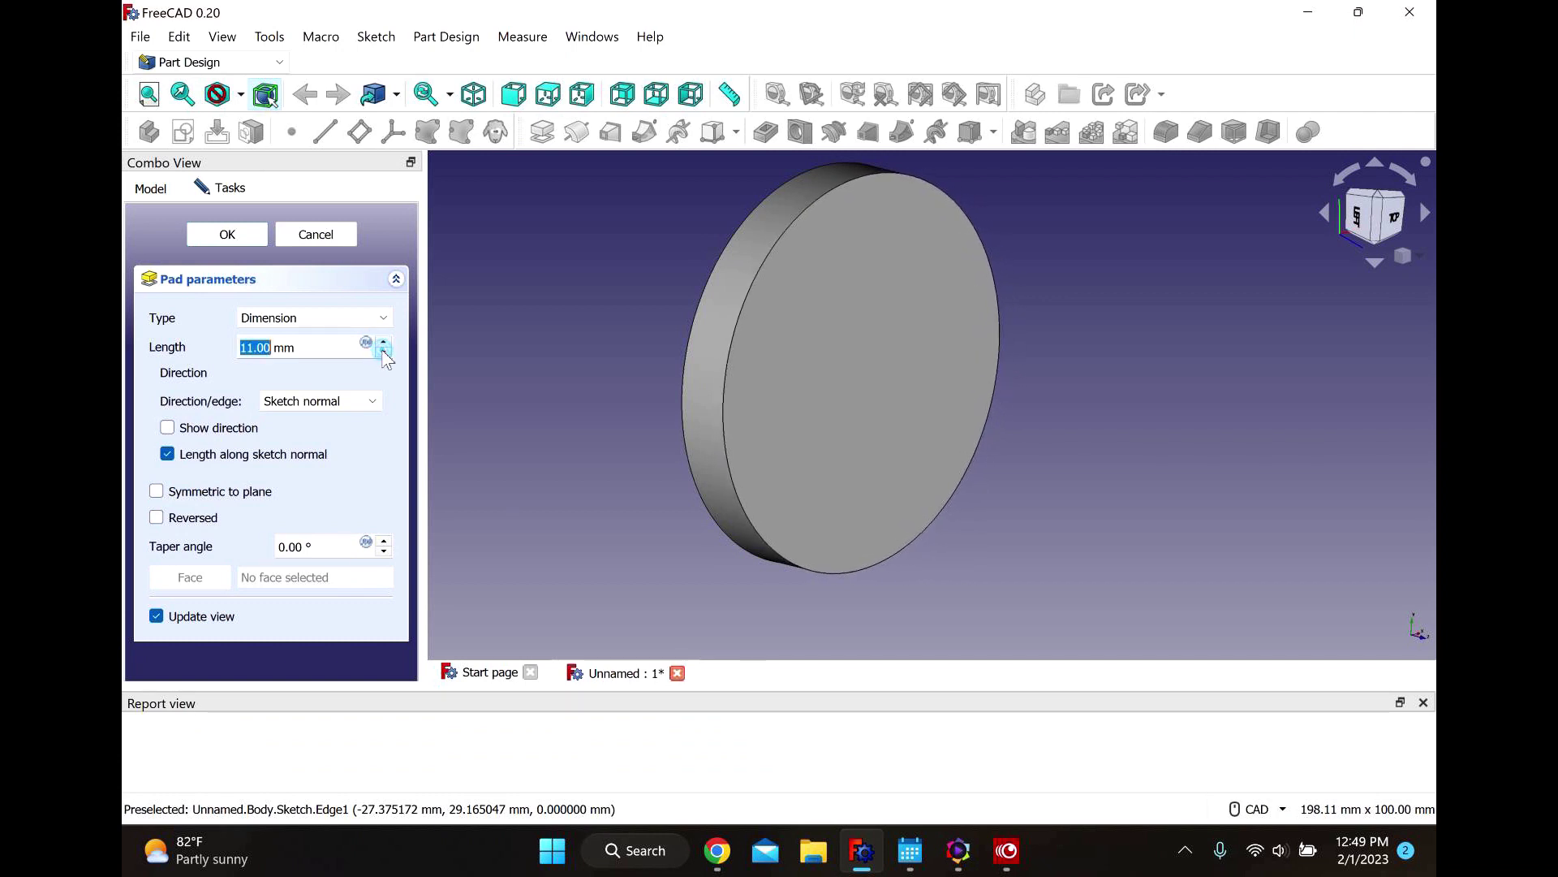
{"action": "left_click", "coordinate": [383, 352]}
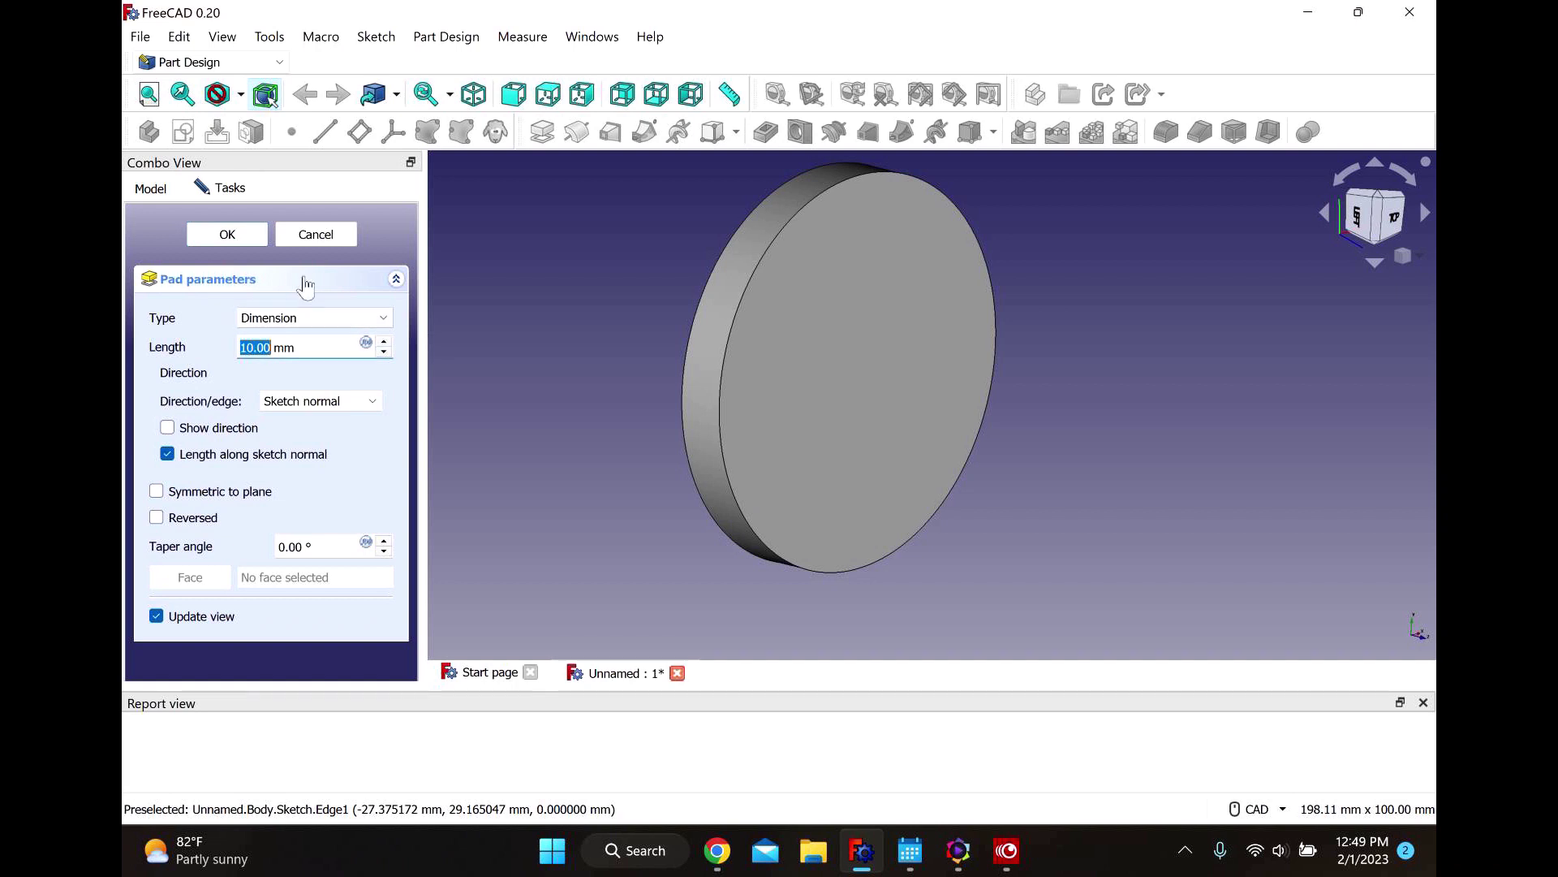
{"action": "left_click", "coordinate": [227, 234]}
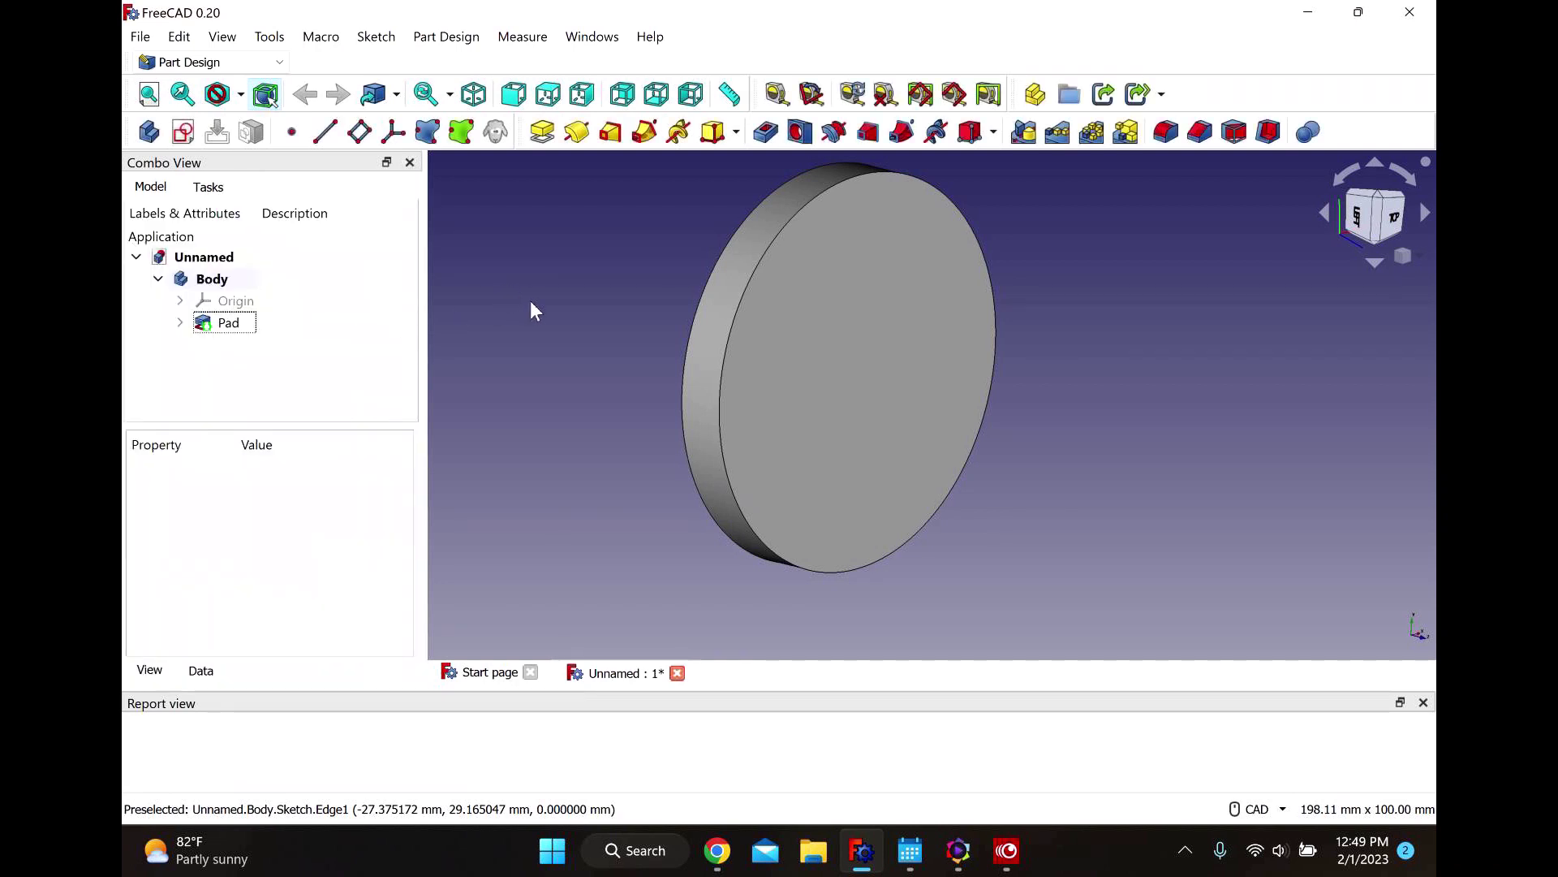
Fillet the disc's front rim edge (Edge3) with a 5 mm radius.
{"action": "left_click", "coordinate": [721, 369]}
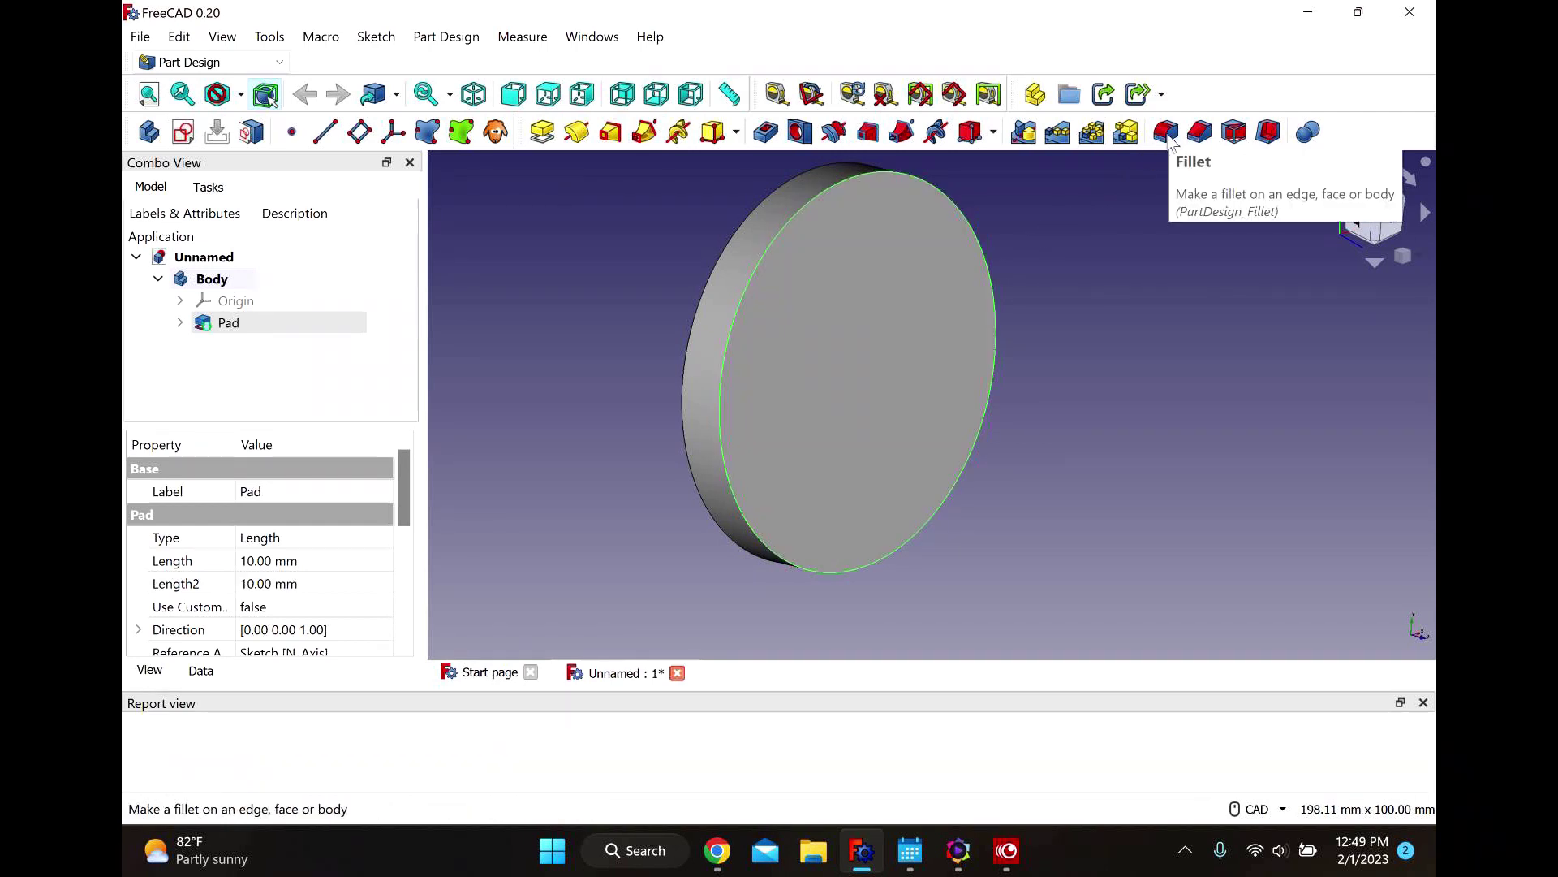
{"action": "left_click", "coordinate": [1166, 133]}
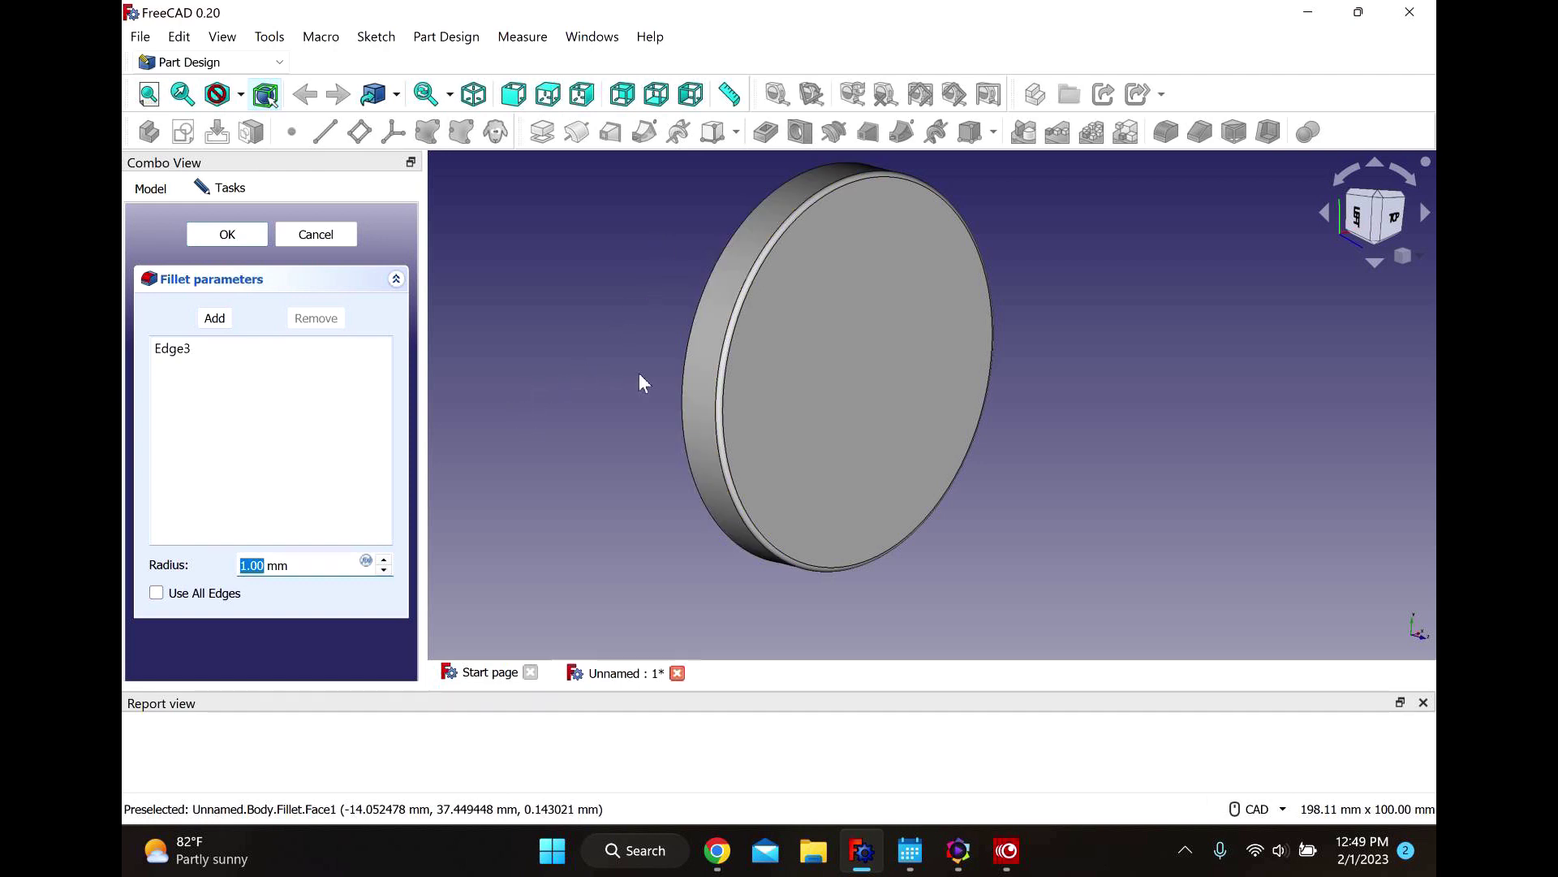
{"action": "left_click", "coordinate": [384, 559]}
{"action": "left_click", "coordinate": [385, 560]}
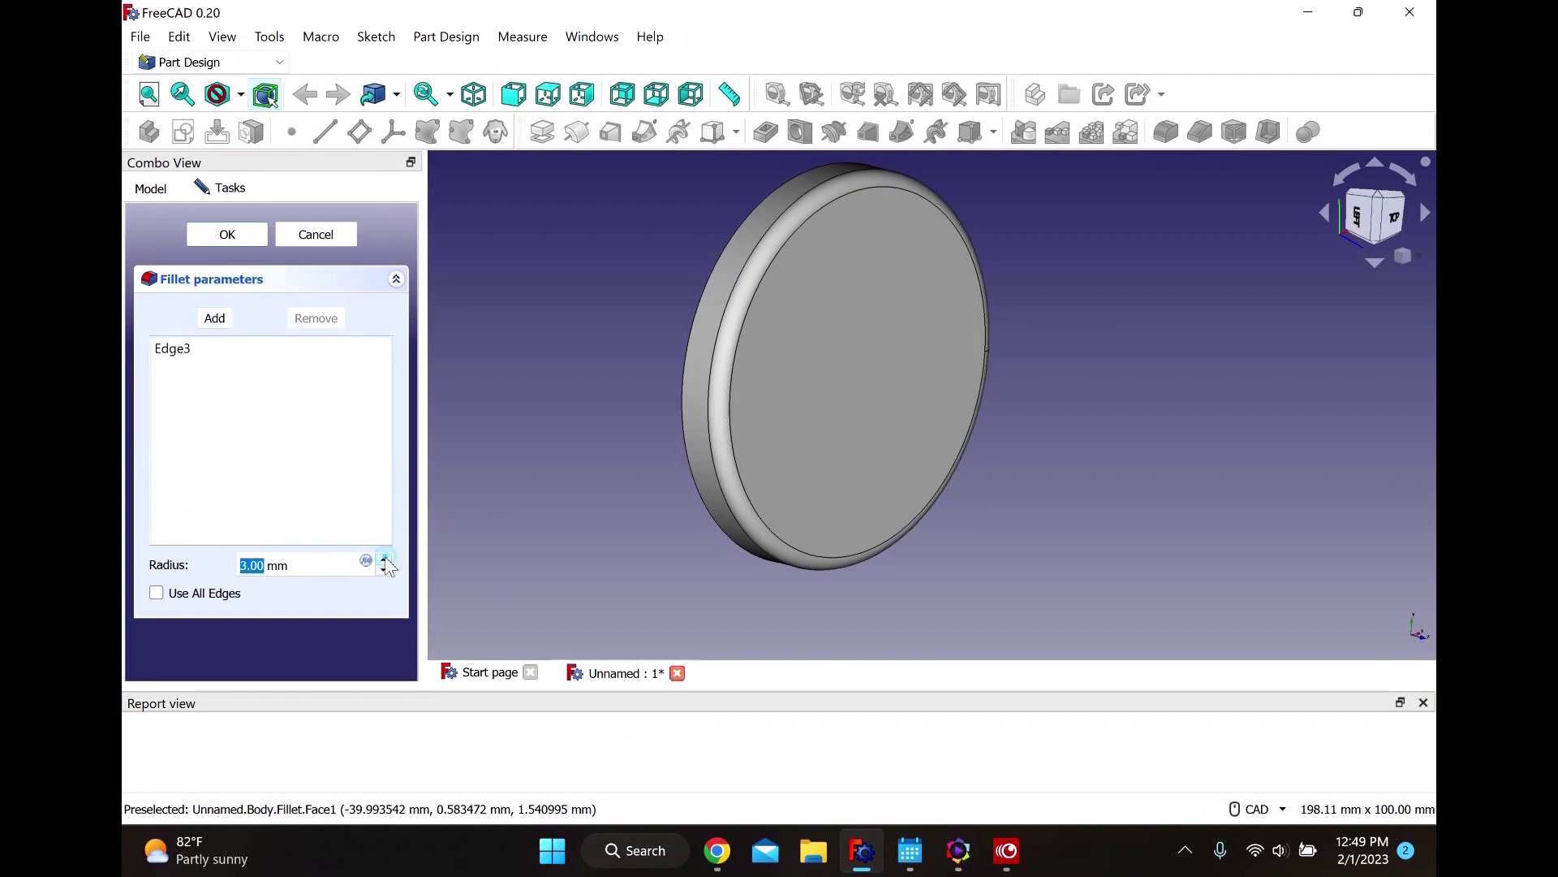
{"action": "left_click", "coordinate": [385, 559]}
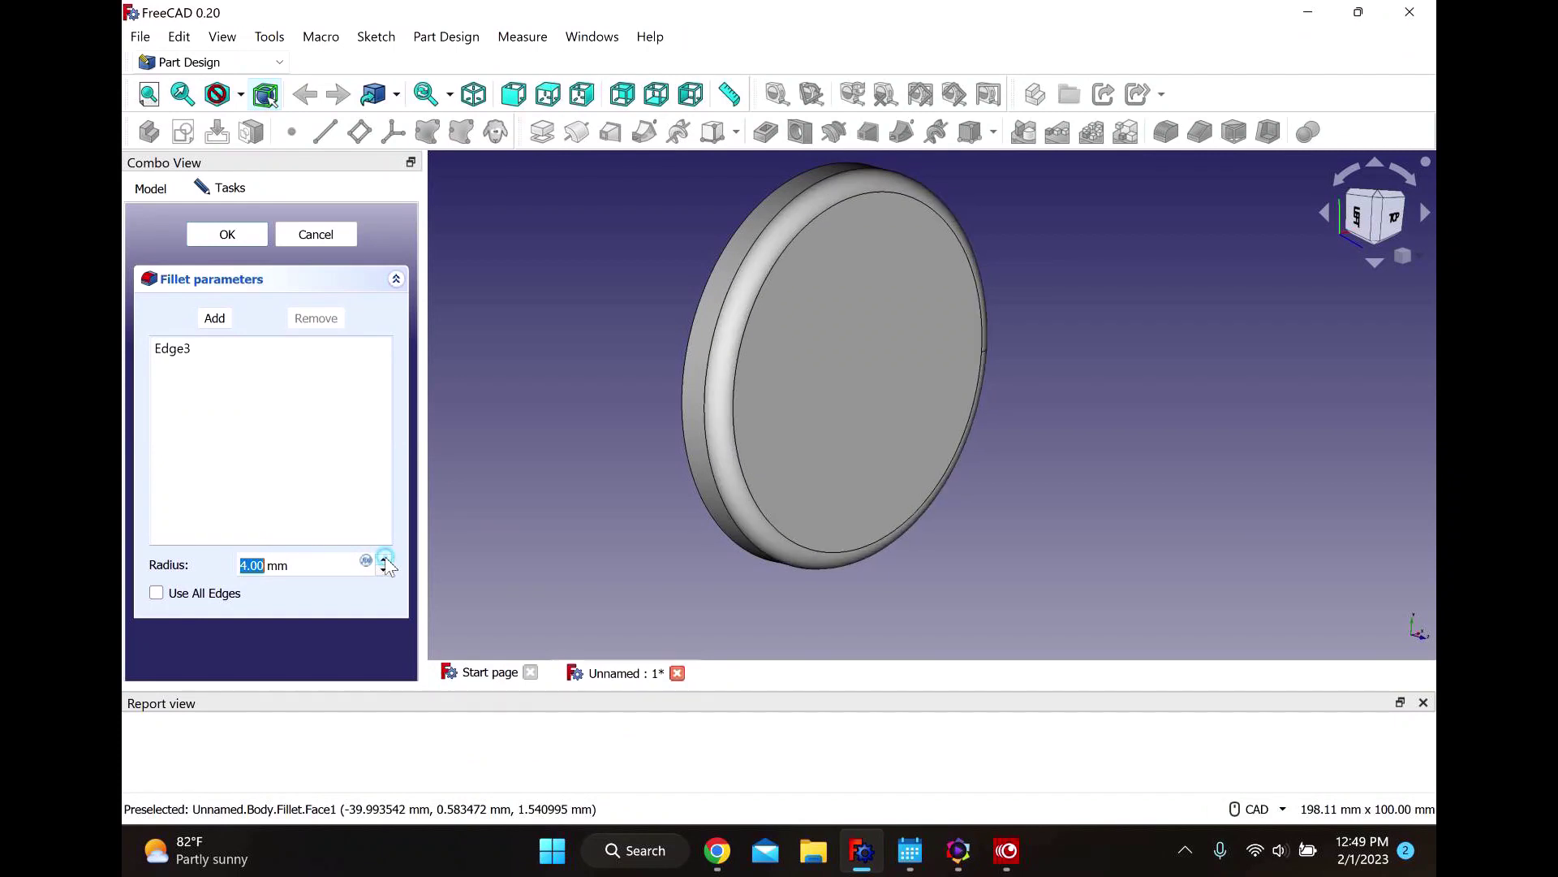
{"action": "left_click", "coordinate": [385, 559]}
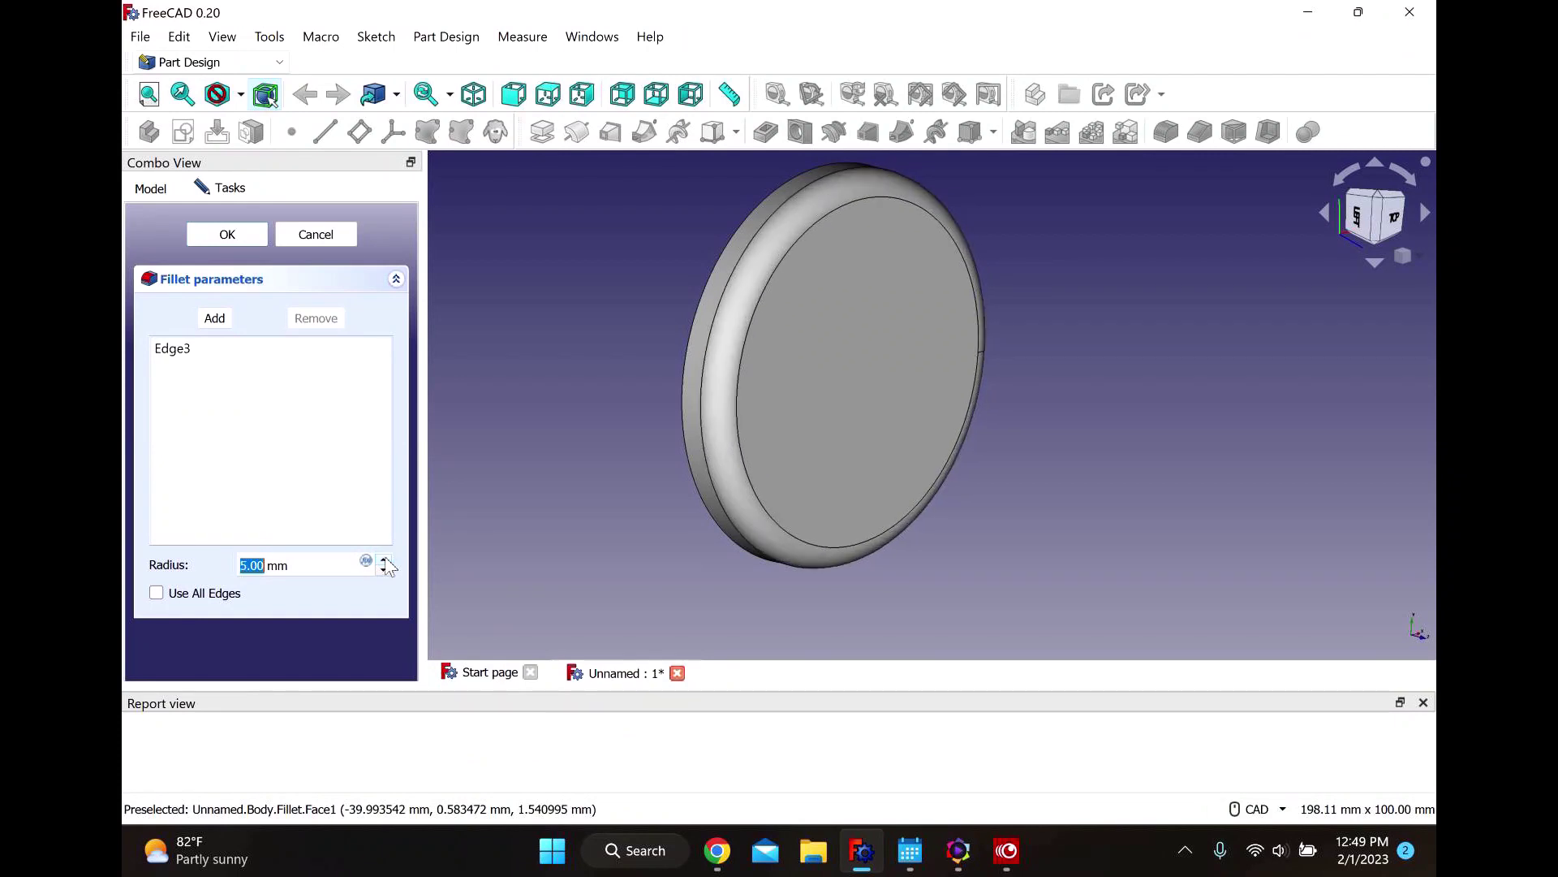
{"action": "left_click", "coordinate": [226, 234]}
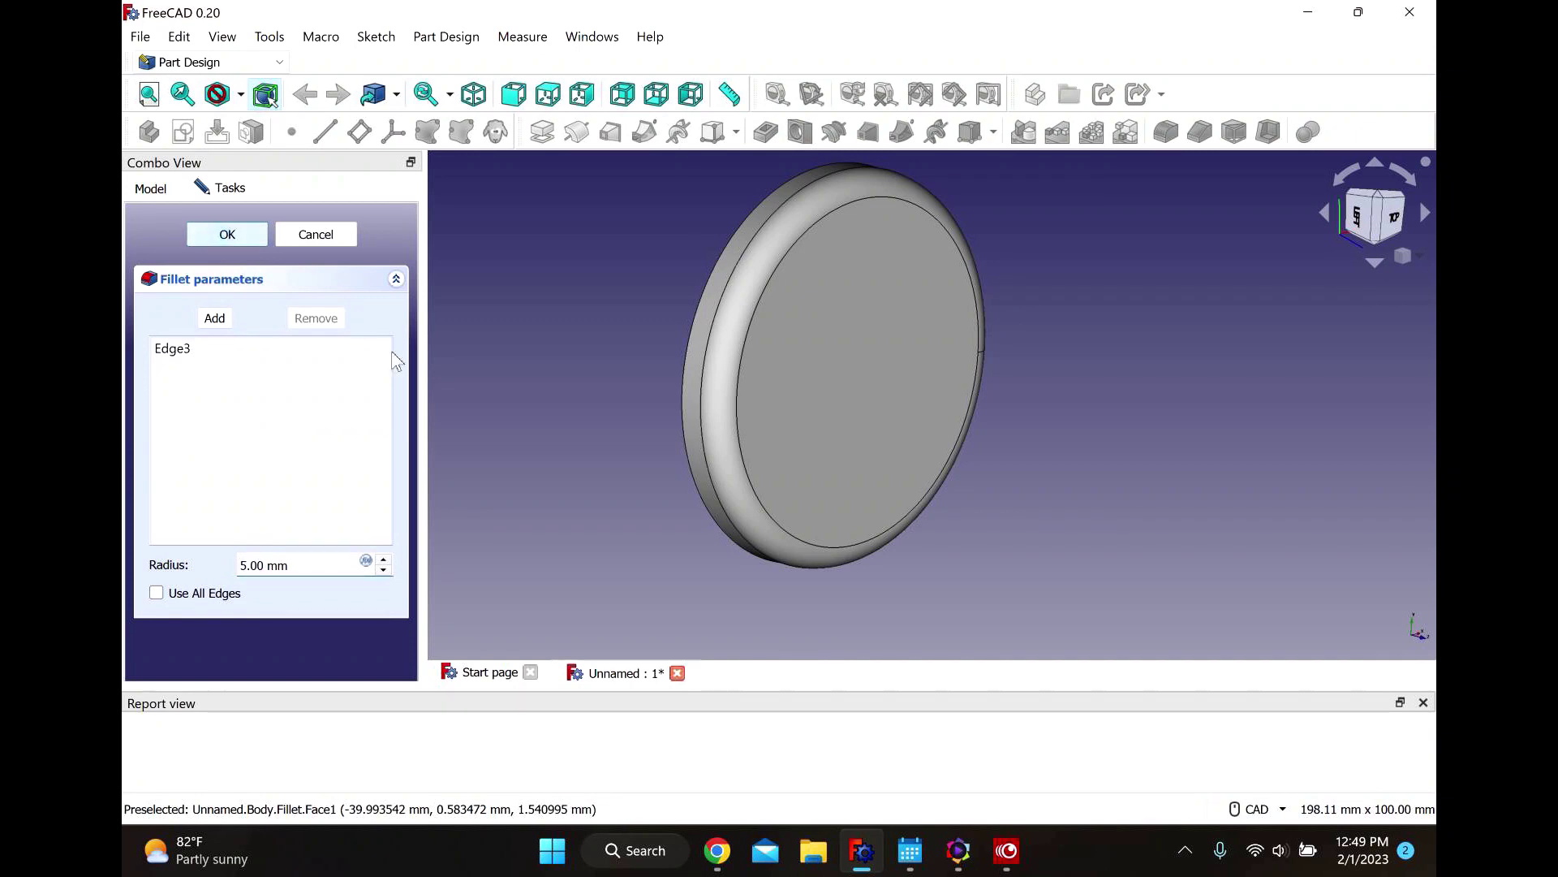
{"action": "middle_click_drag", "start_coordinate": [566, 495], "coordinate": [746, 511]}
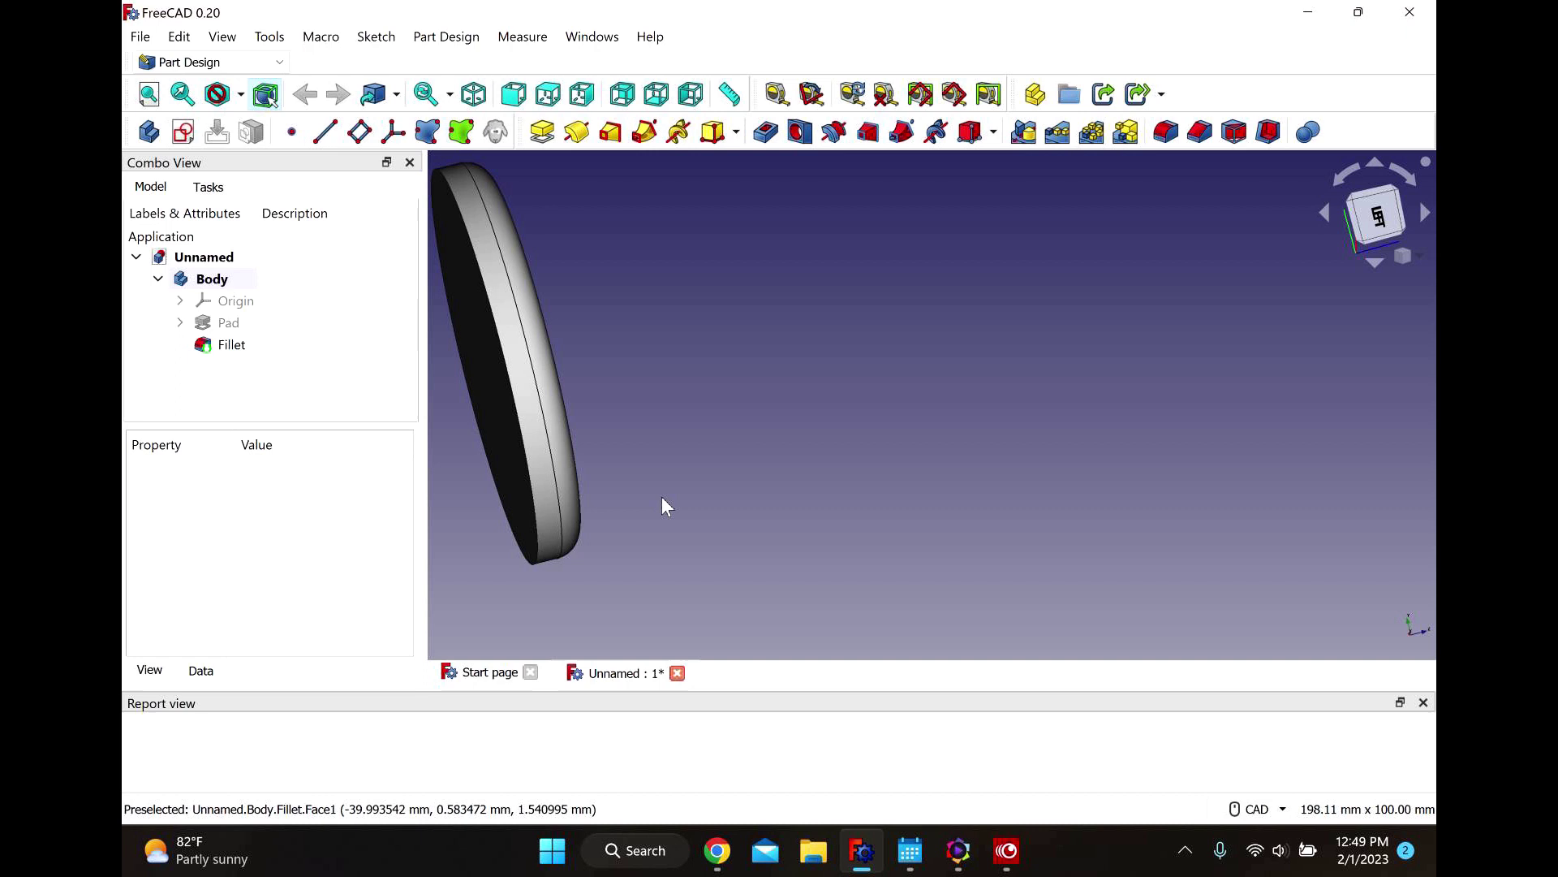
Fillet the disc's remaining unrounded rim edge with a 4.99 mm radius.
{"action": "left_click", "coordinate": [539, 523]}
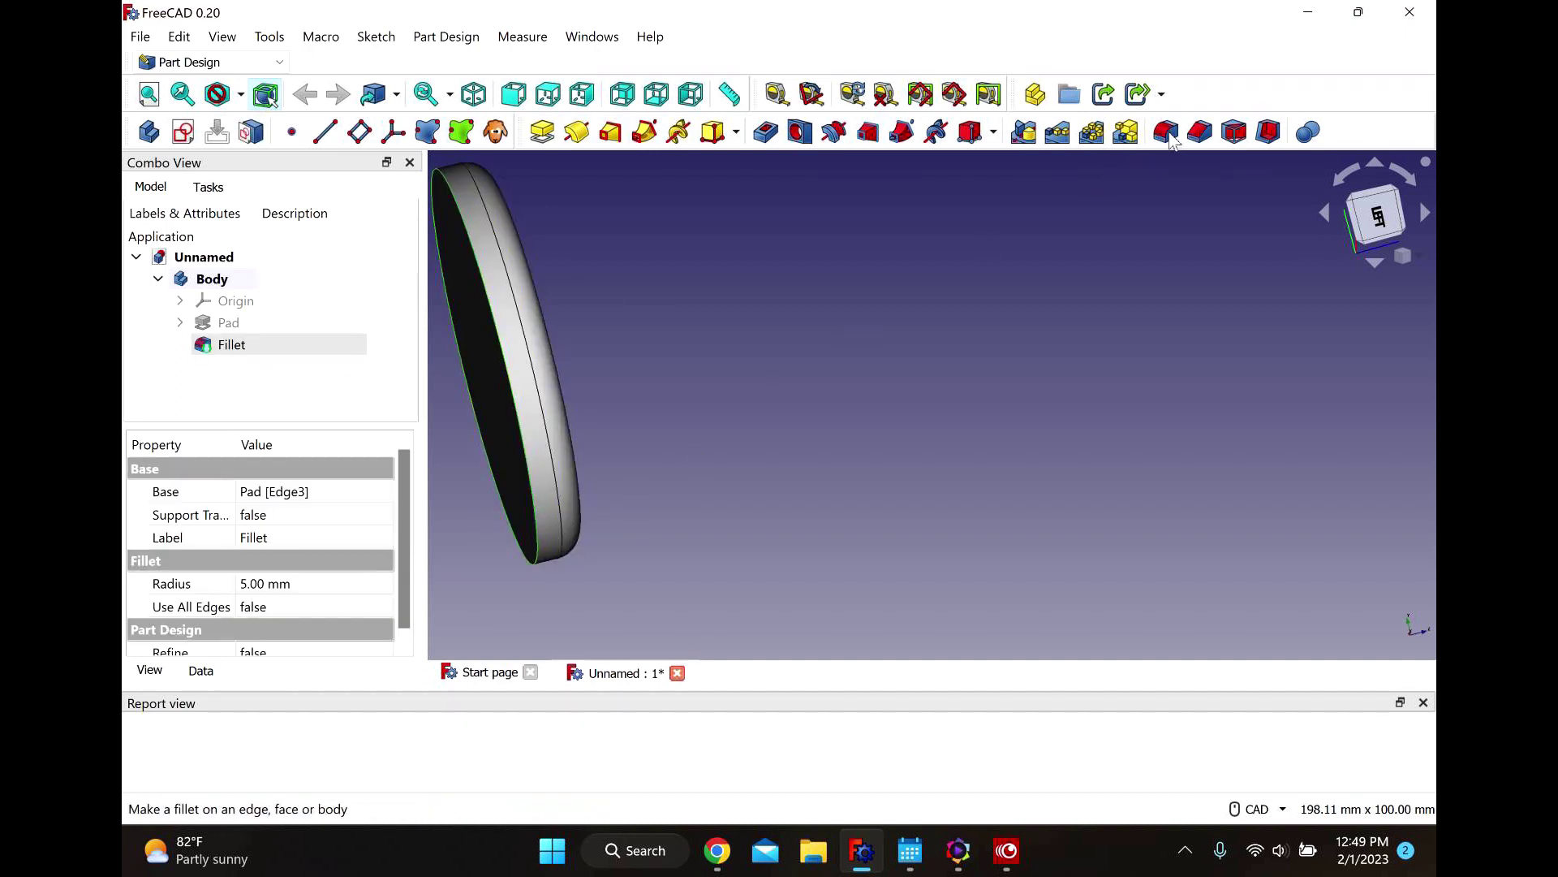
{"action": "left_click", "coordinate": [1167, 132]}
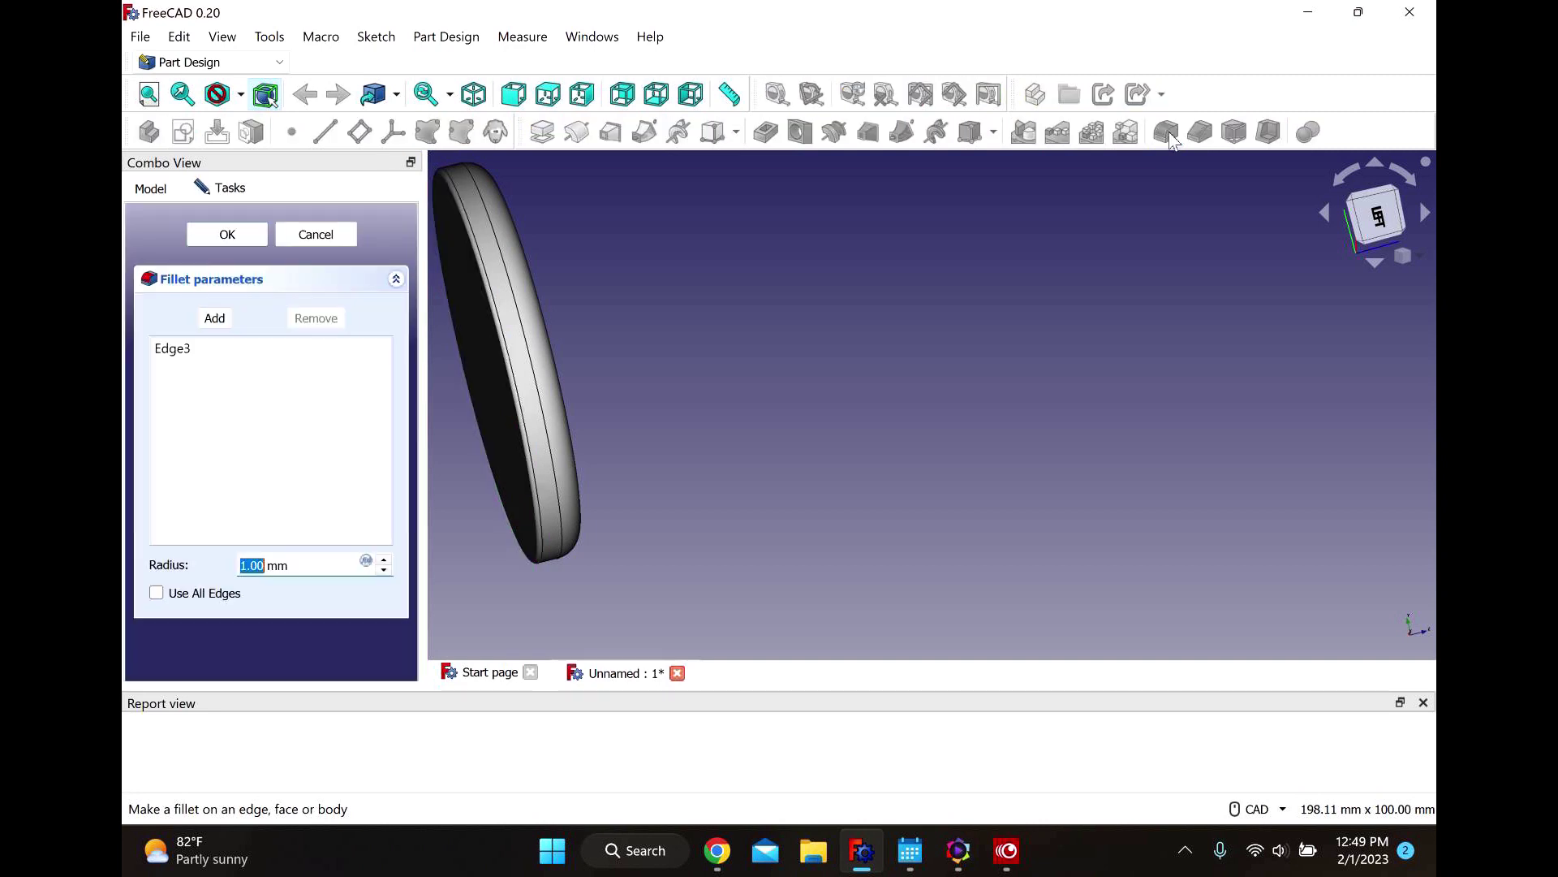
{"action": "left_click", "coordinate": [387, 560]}
{"action": "left_click", "coordinate": [387, 560]}
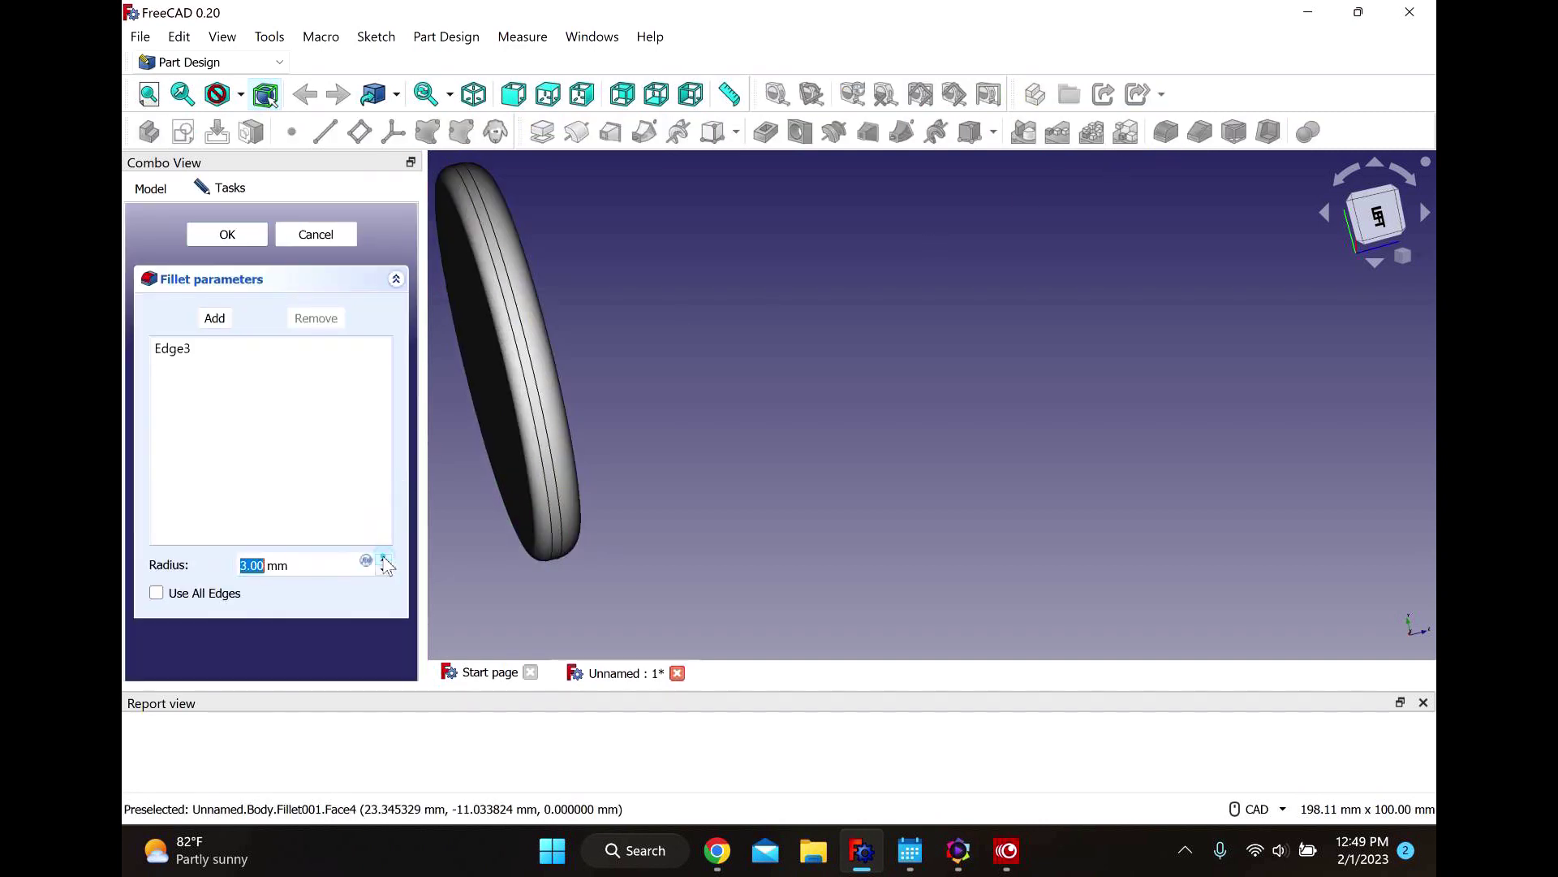
{"action": "left_click", "coordinate": [386, 560]}
{"action": "left_click", "coordinate": [387, 560]}
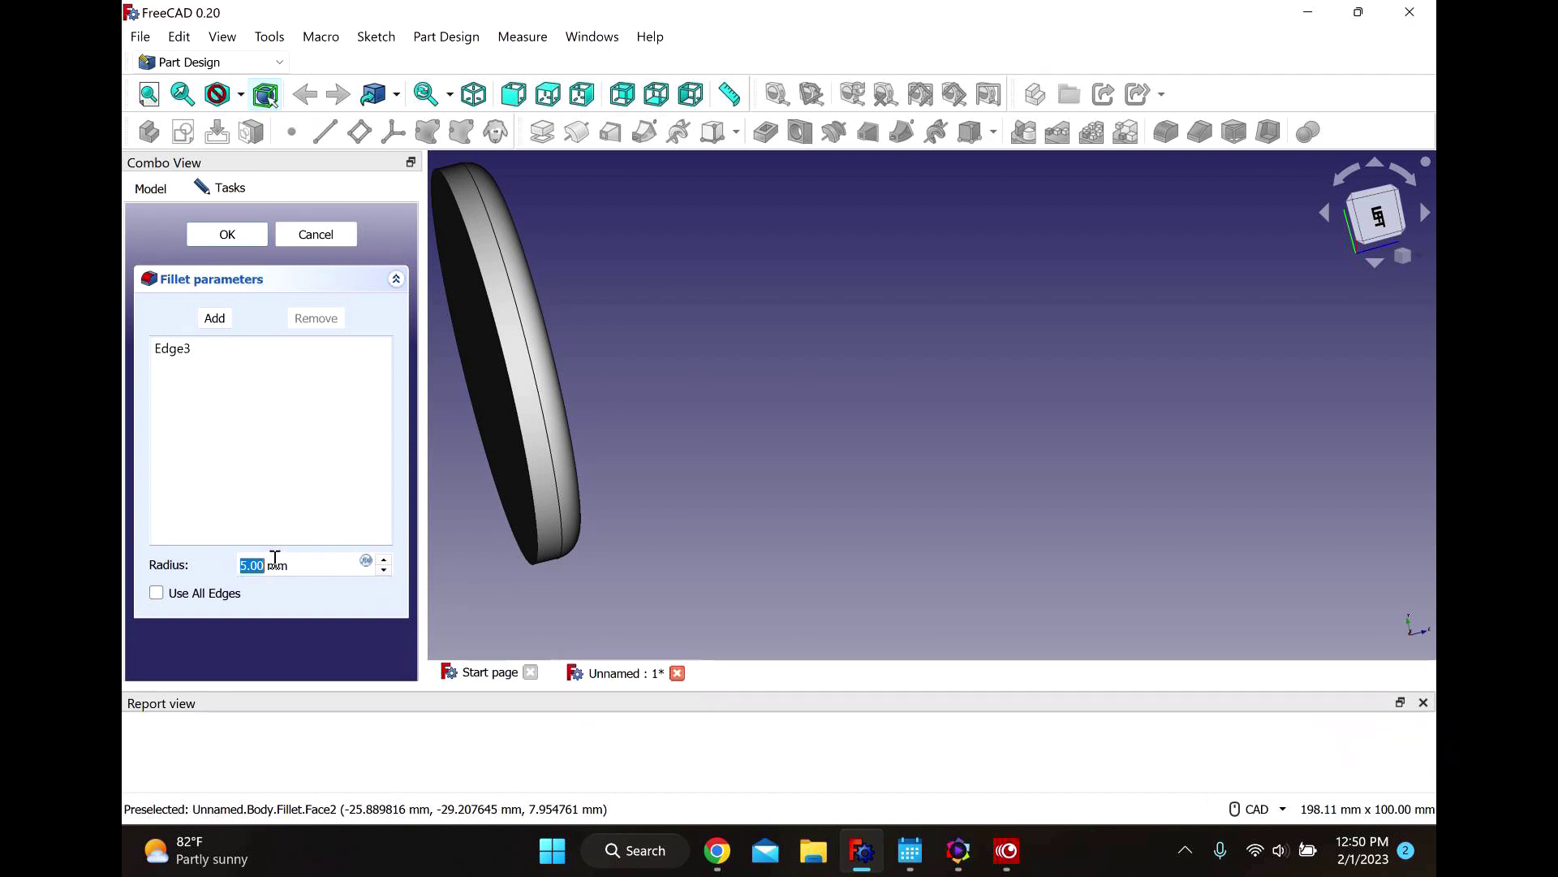
{"action": "type", "text": "4.99"}
{"action": "left_click", "coordinate": [227, 234]}
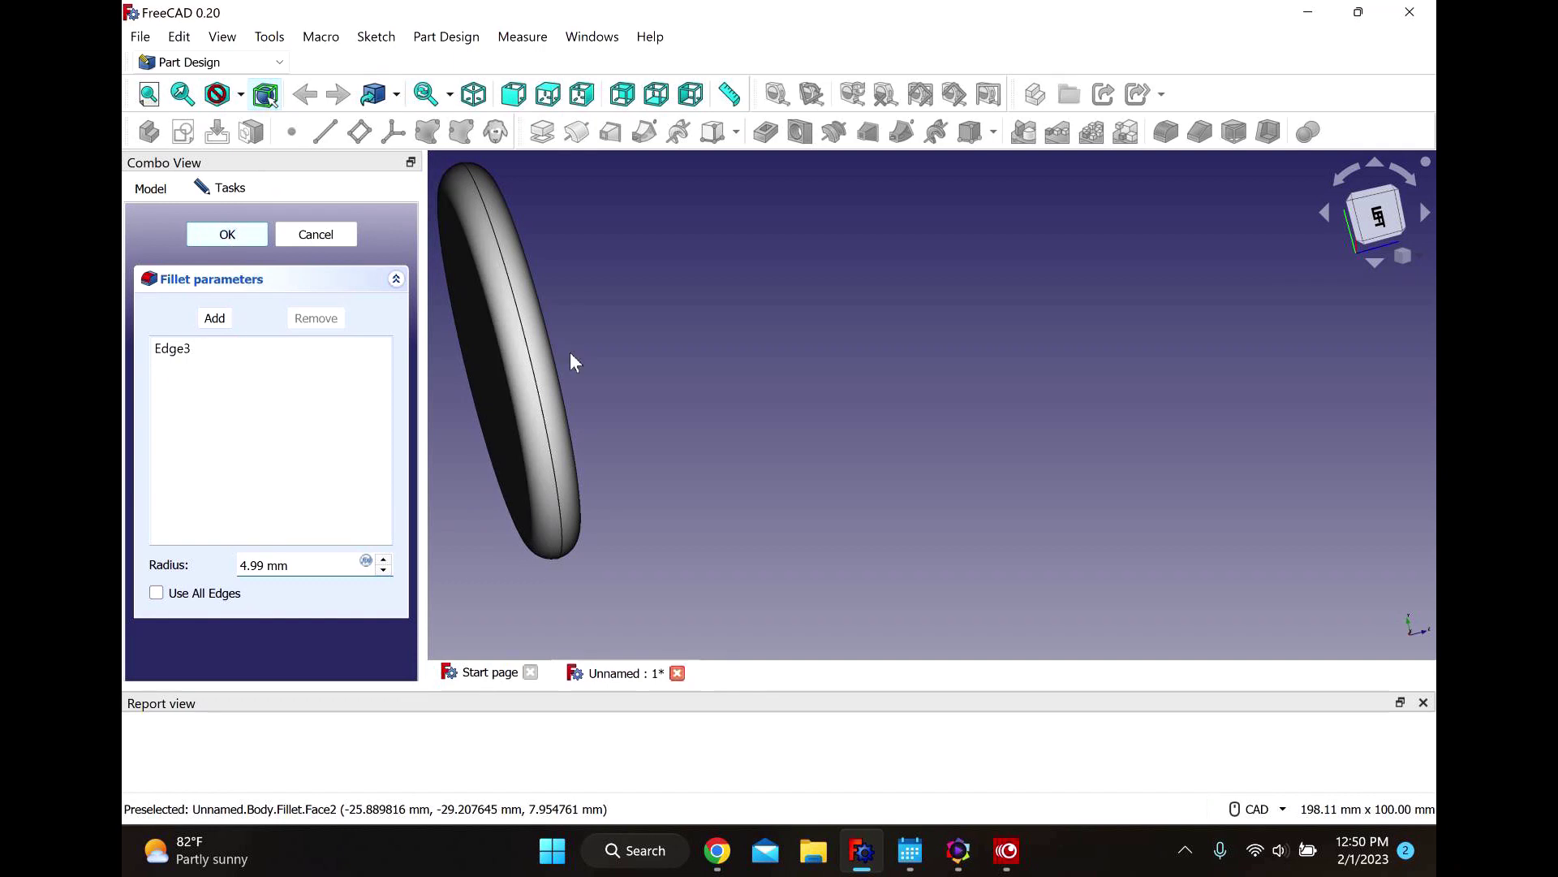
{"action": "middle_click_drag", "start_coordinate": [769, 446], "coordinate": [720, 494]}
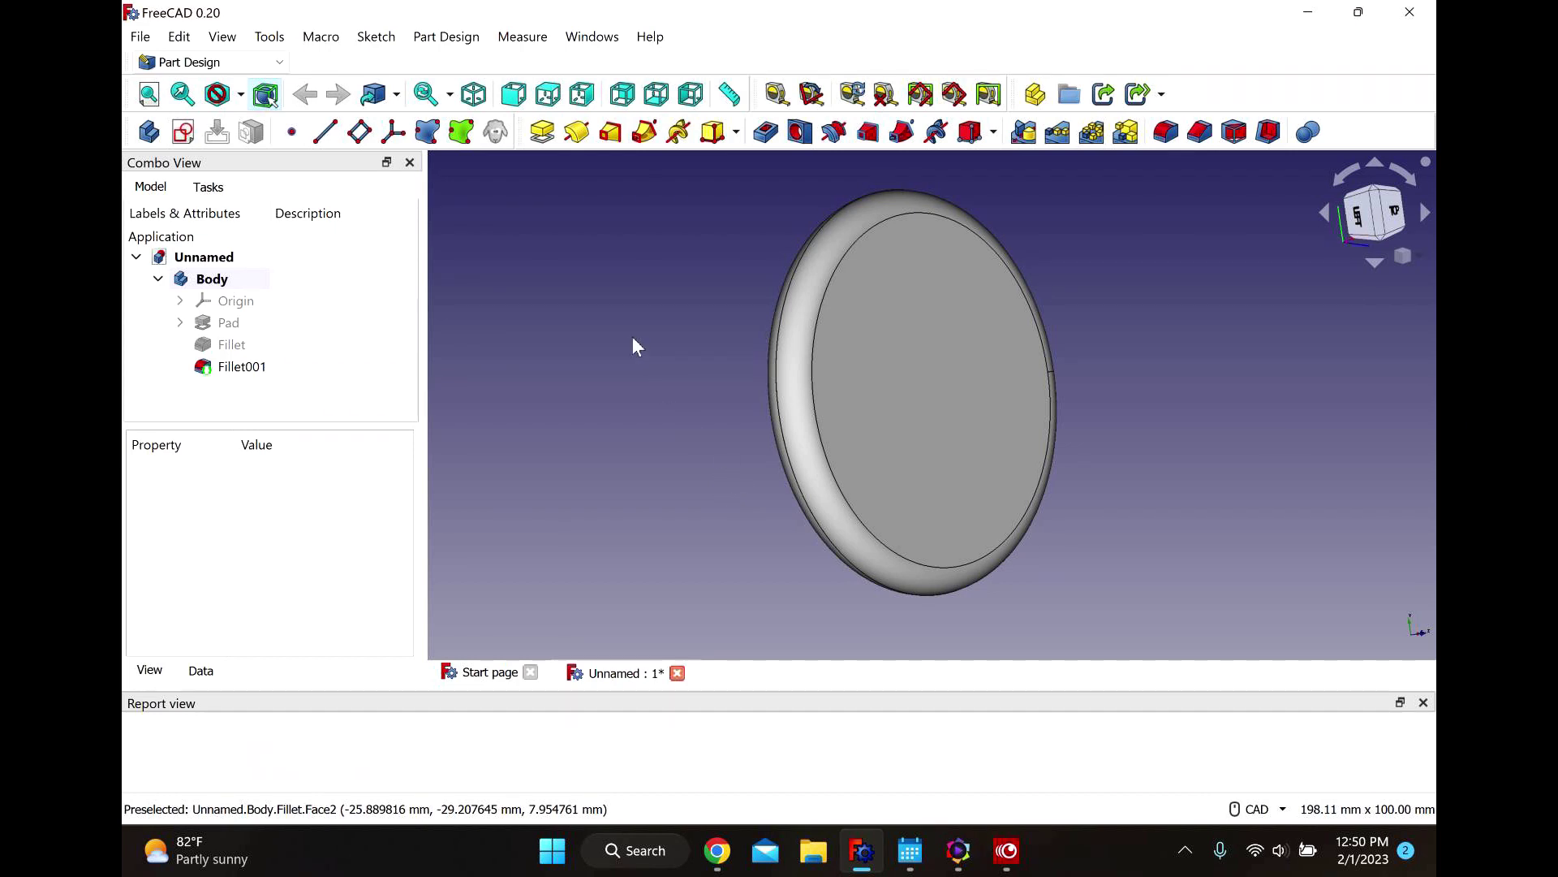
Create a new empty body with the Create Body tool.
{"action": "left_click", "coordinate": [149, 132]}
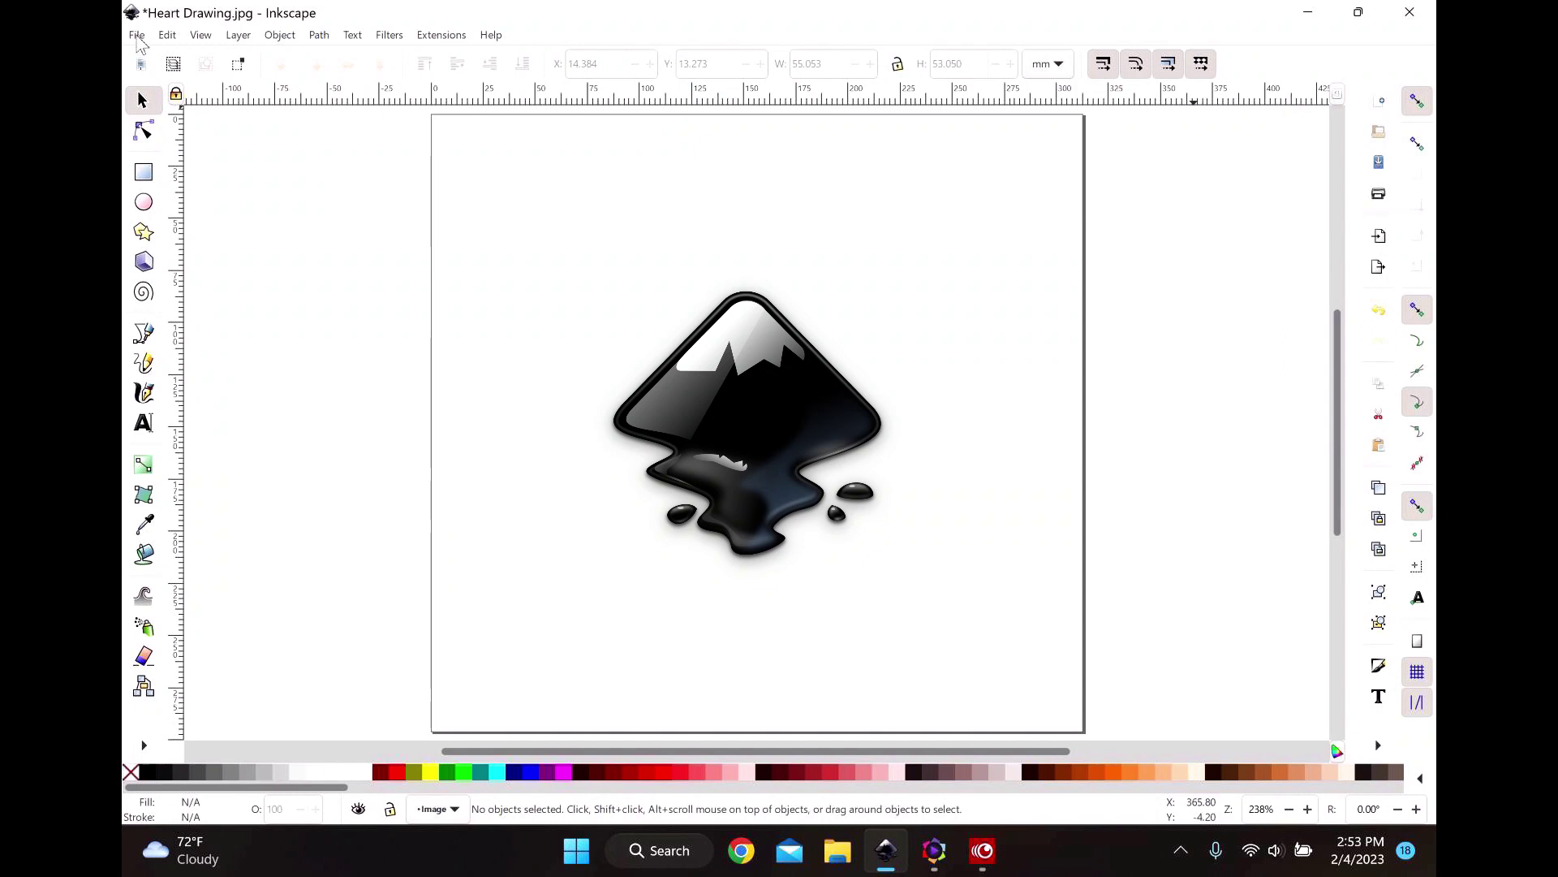
Open the Heart Drawing image in Inkscape, accepting the import settings.
{"action": "left_click", "coordinate": [137, 35]}
{"action": "left_click", "coordinate": [166, 99]}
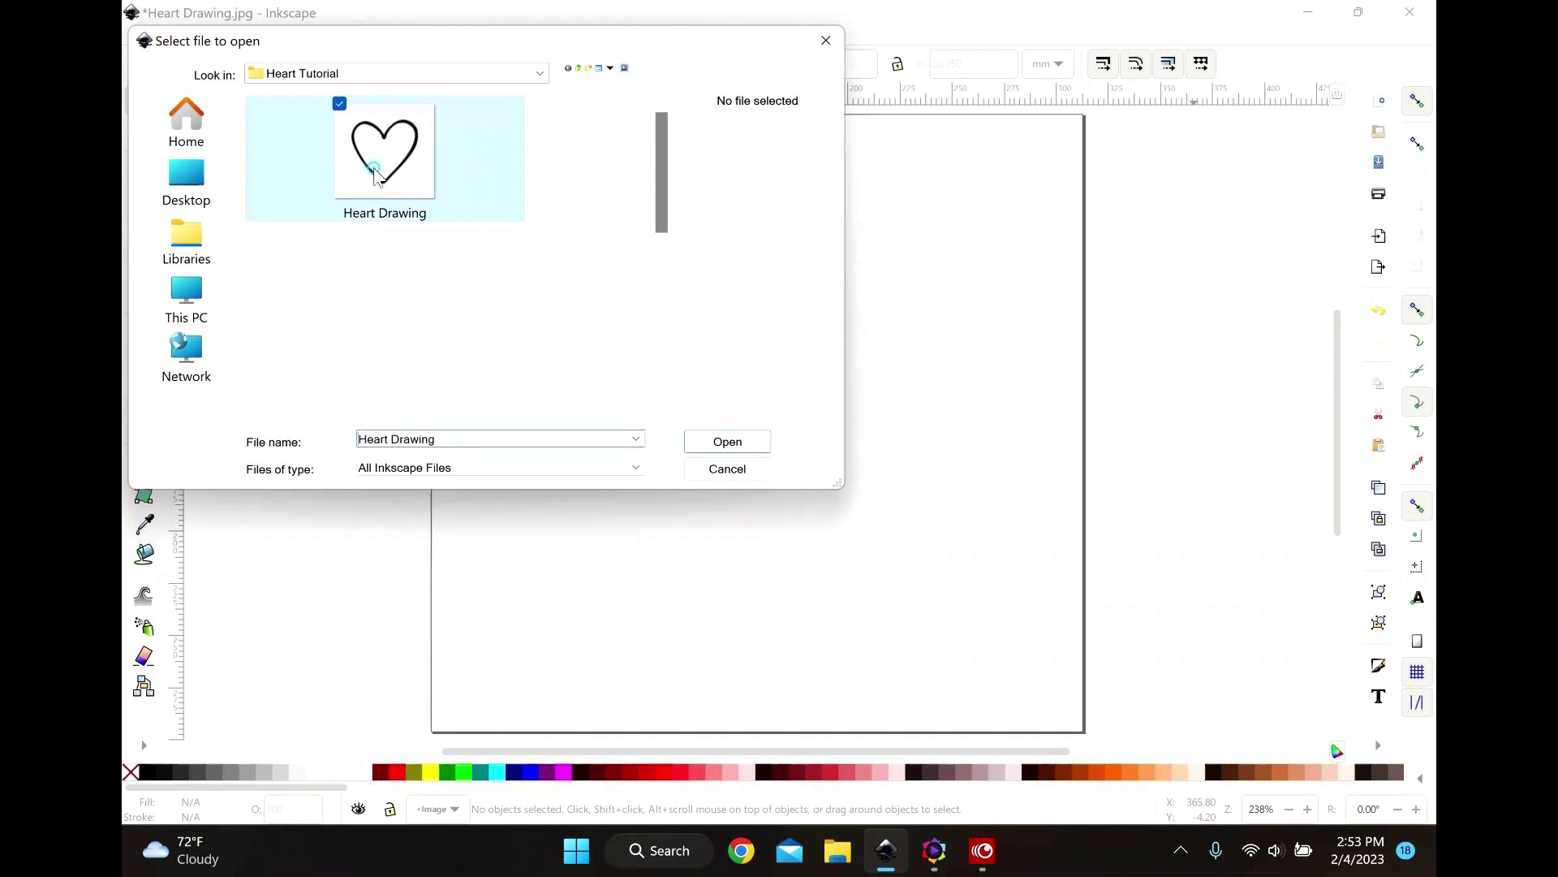
{"action": "left_click", "coordinate": [730, 445]}
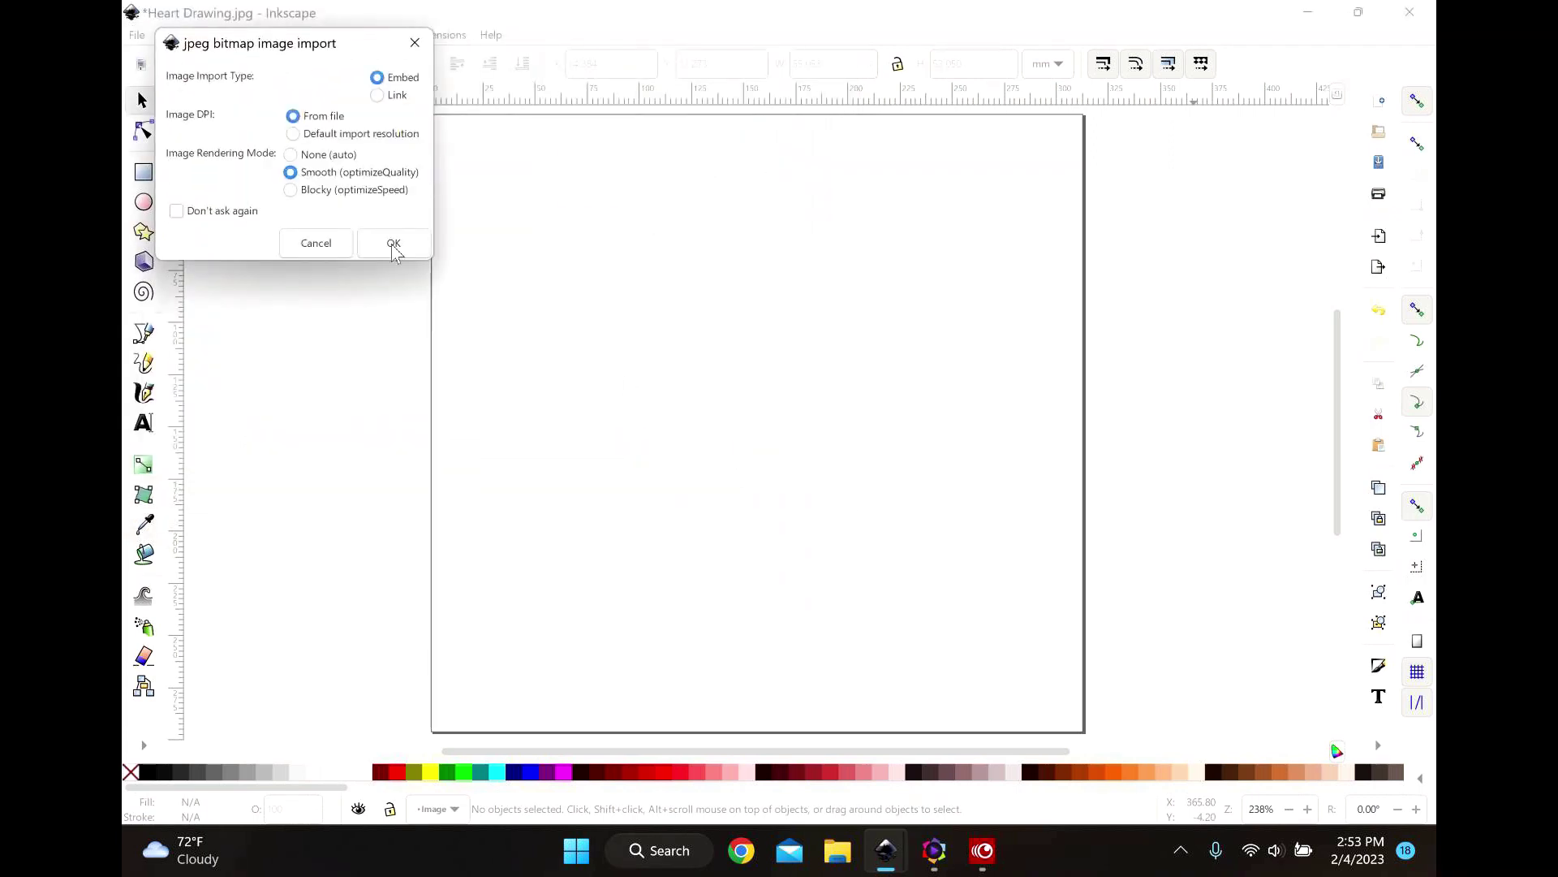
{"action": "left_click", "coordinate": [393, 244]}
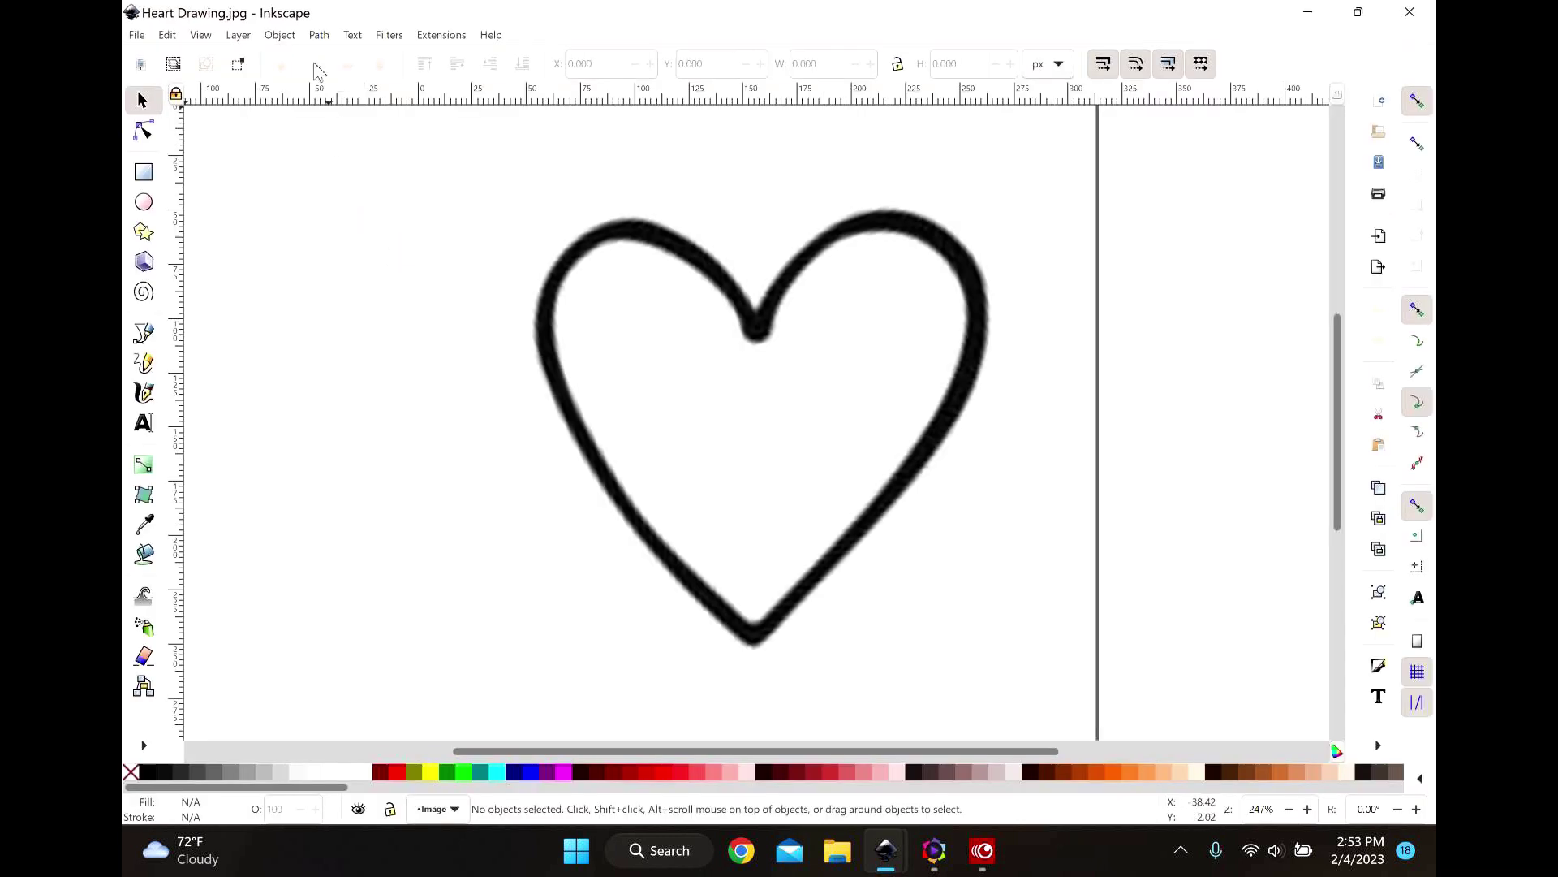
Trace the heart image into a vector path with Trace Bitmap.
{"action": "left_click", "coordinate": [320, 36]}
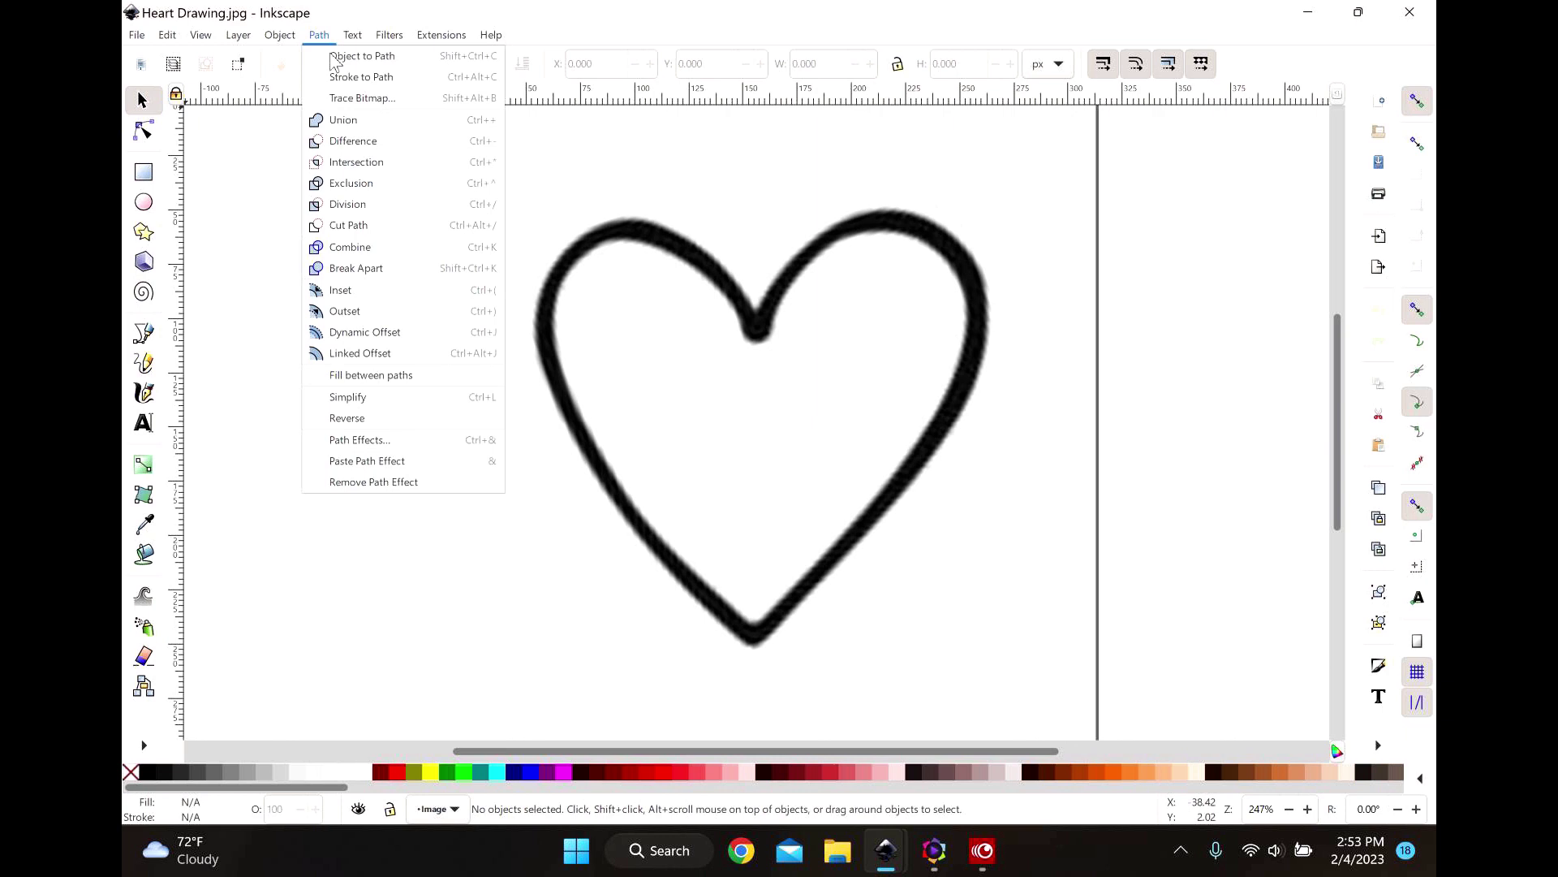
{"action": "left_click", "coordinate": [351, 99]}
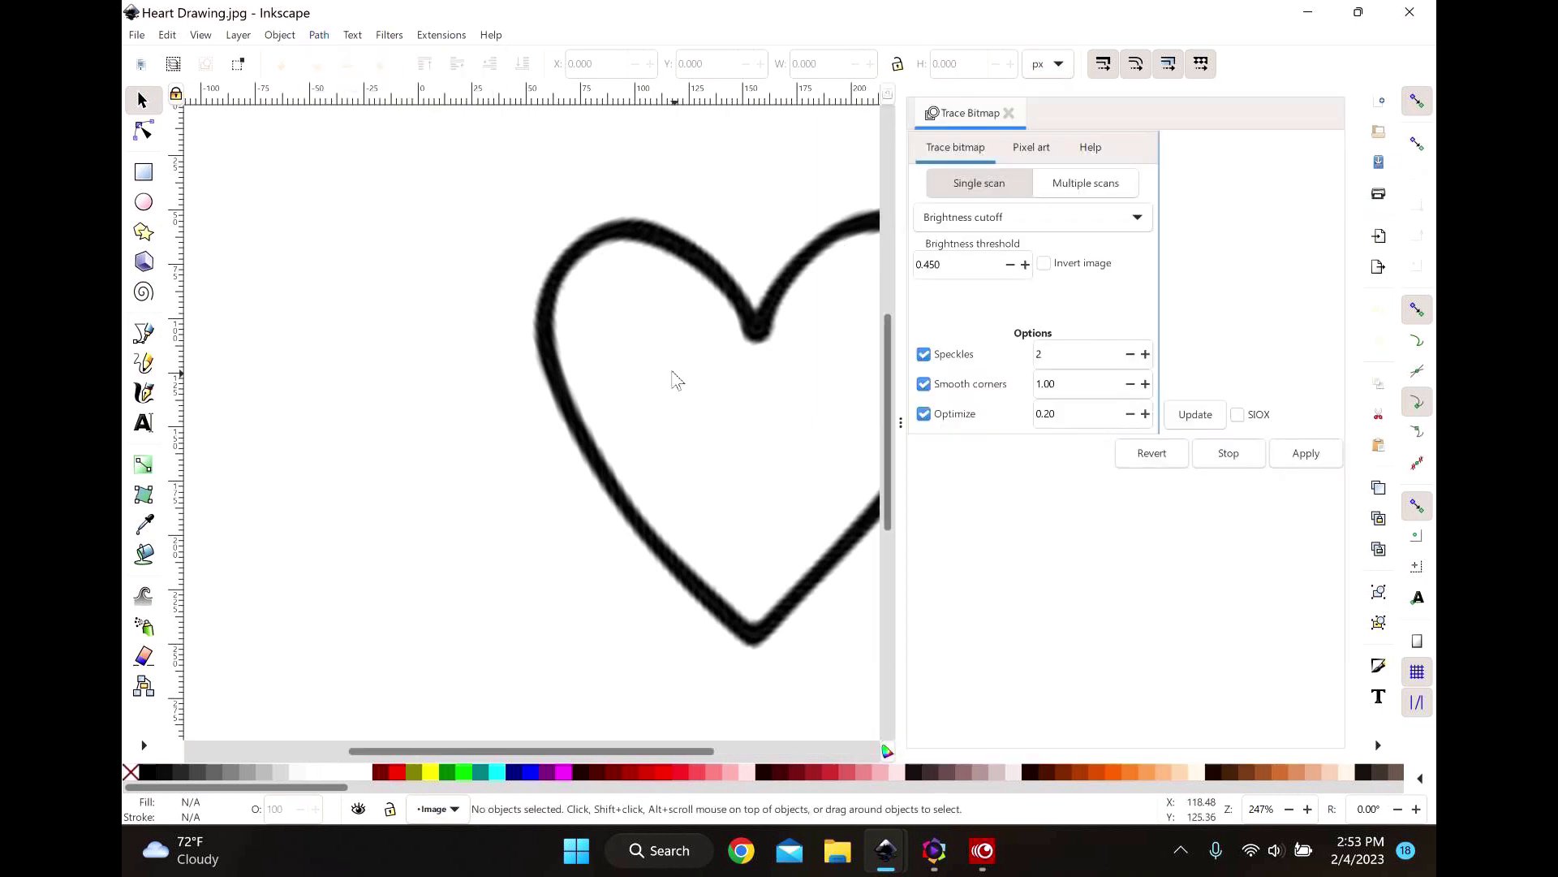
{"action": "left_click", "coordinate": [664, 369]}
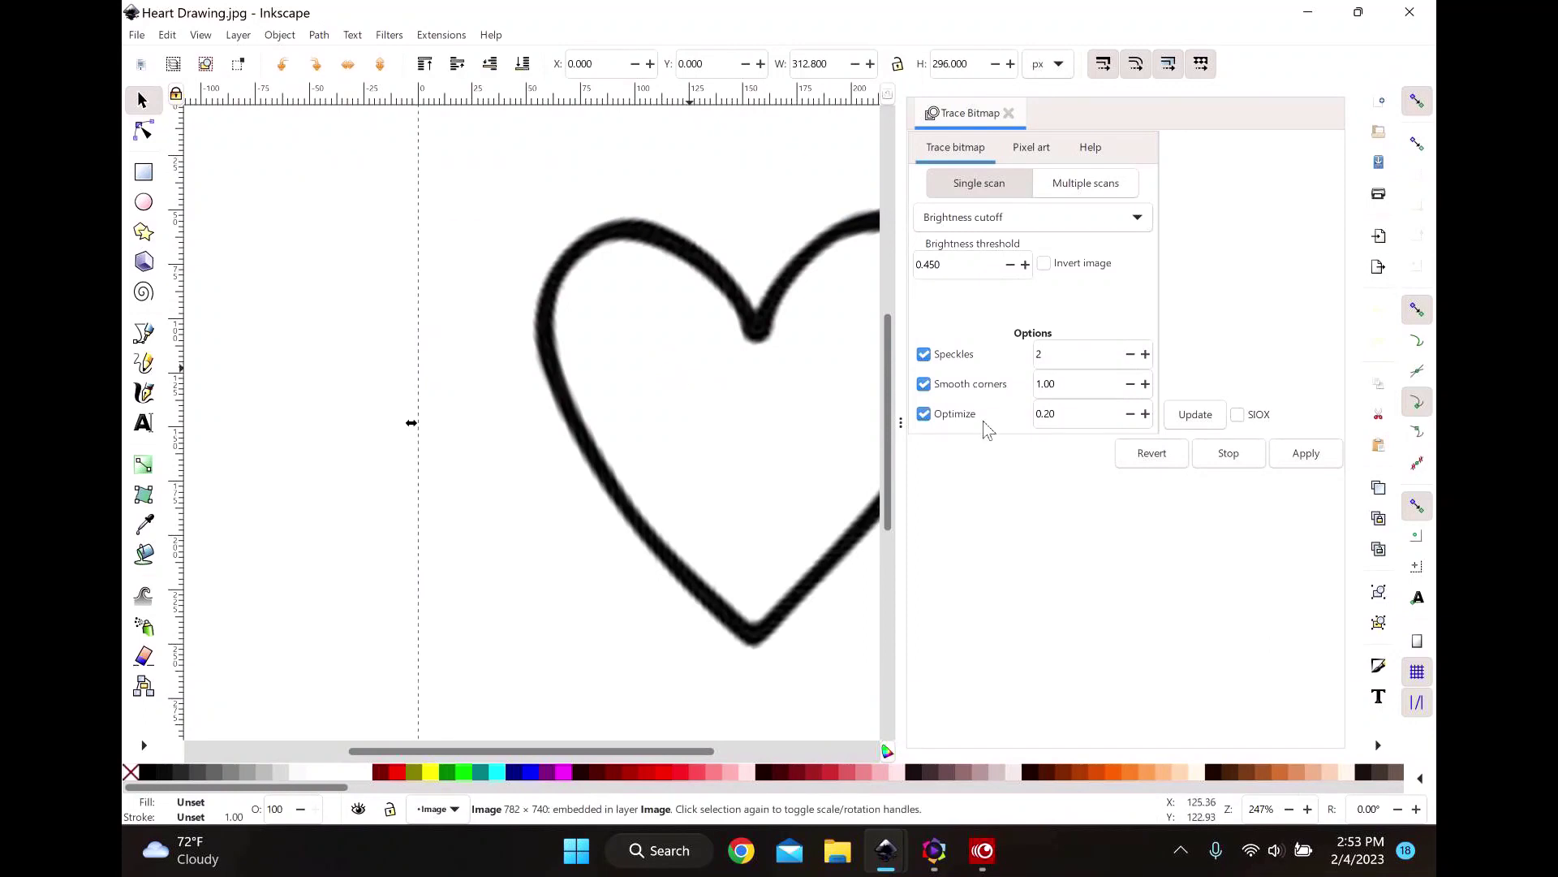
{"action": "left_click", "coordinate": [1306, 453]}
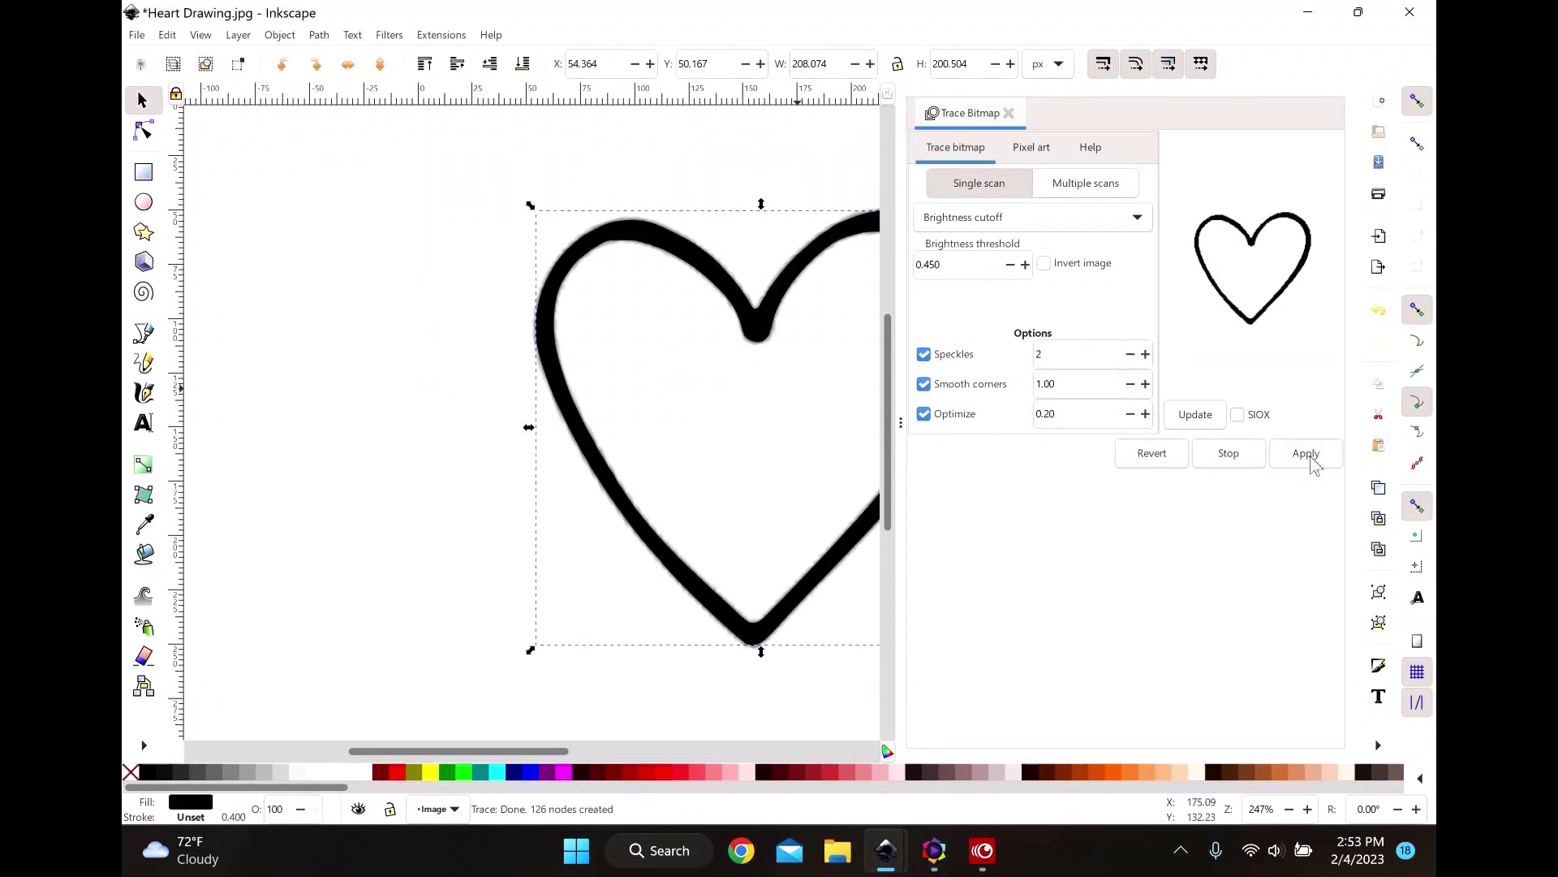
Move the original bitmap off the traced heart and delete it.
{"action": "left_click", "coordinate": [1009, 113]}
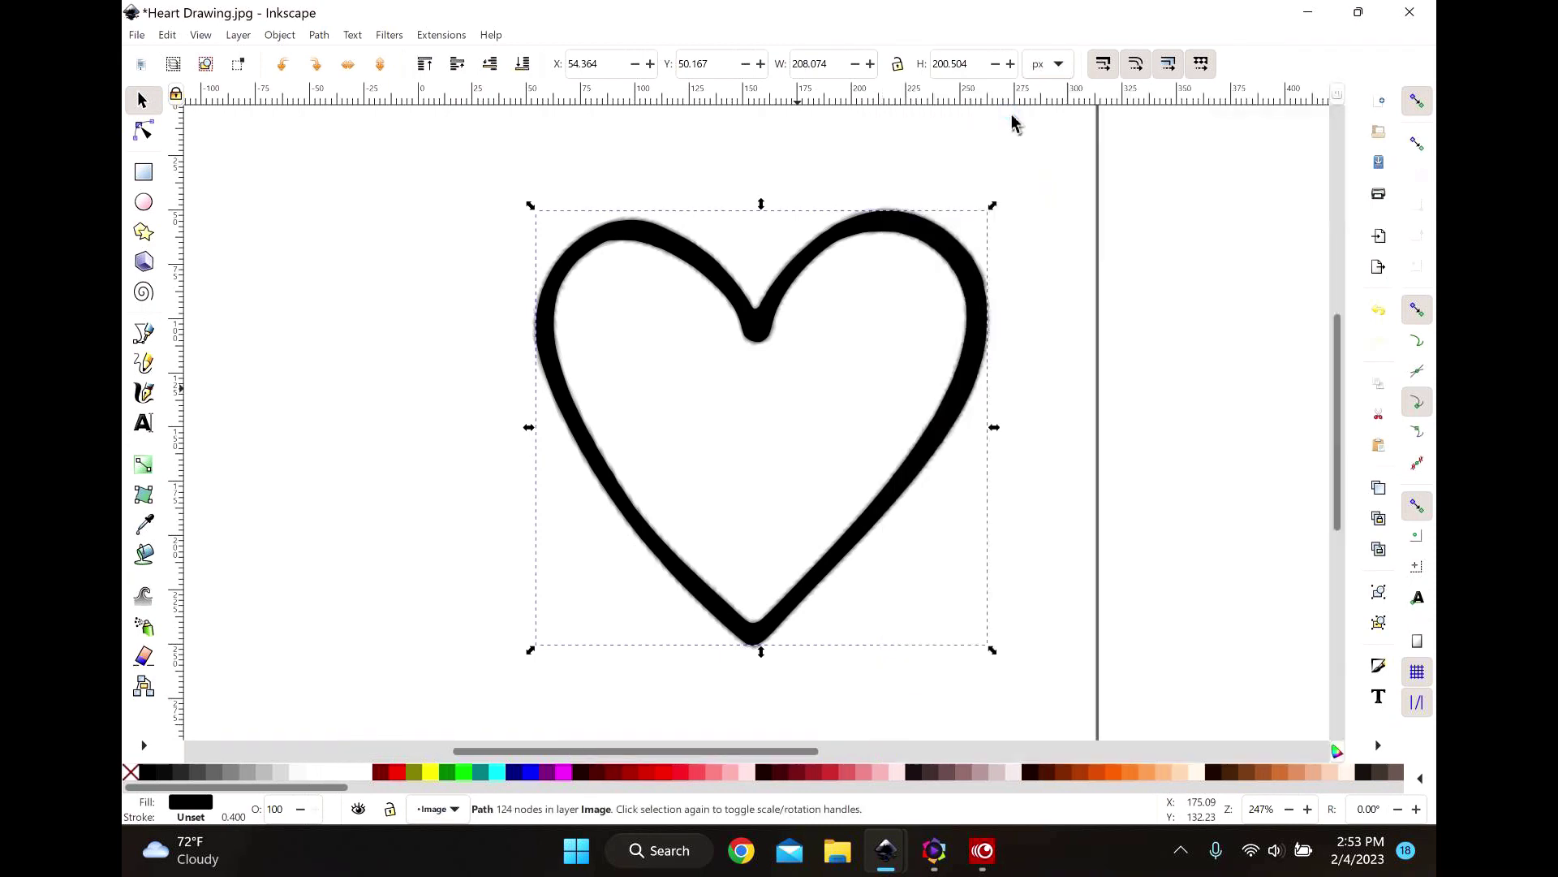
{"action": "left_click_drag", "start_coordinate": [675, 341], "coordinate": [1021, 338]}
{"action": "right_click", "coordinate": [1089, 246]}
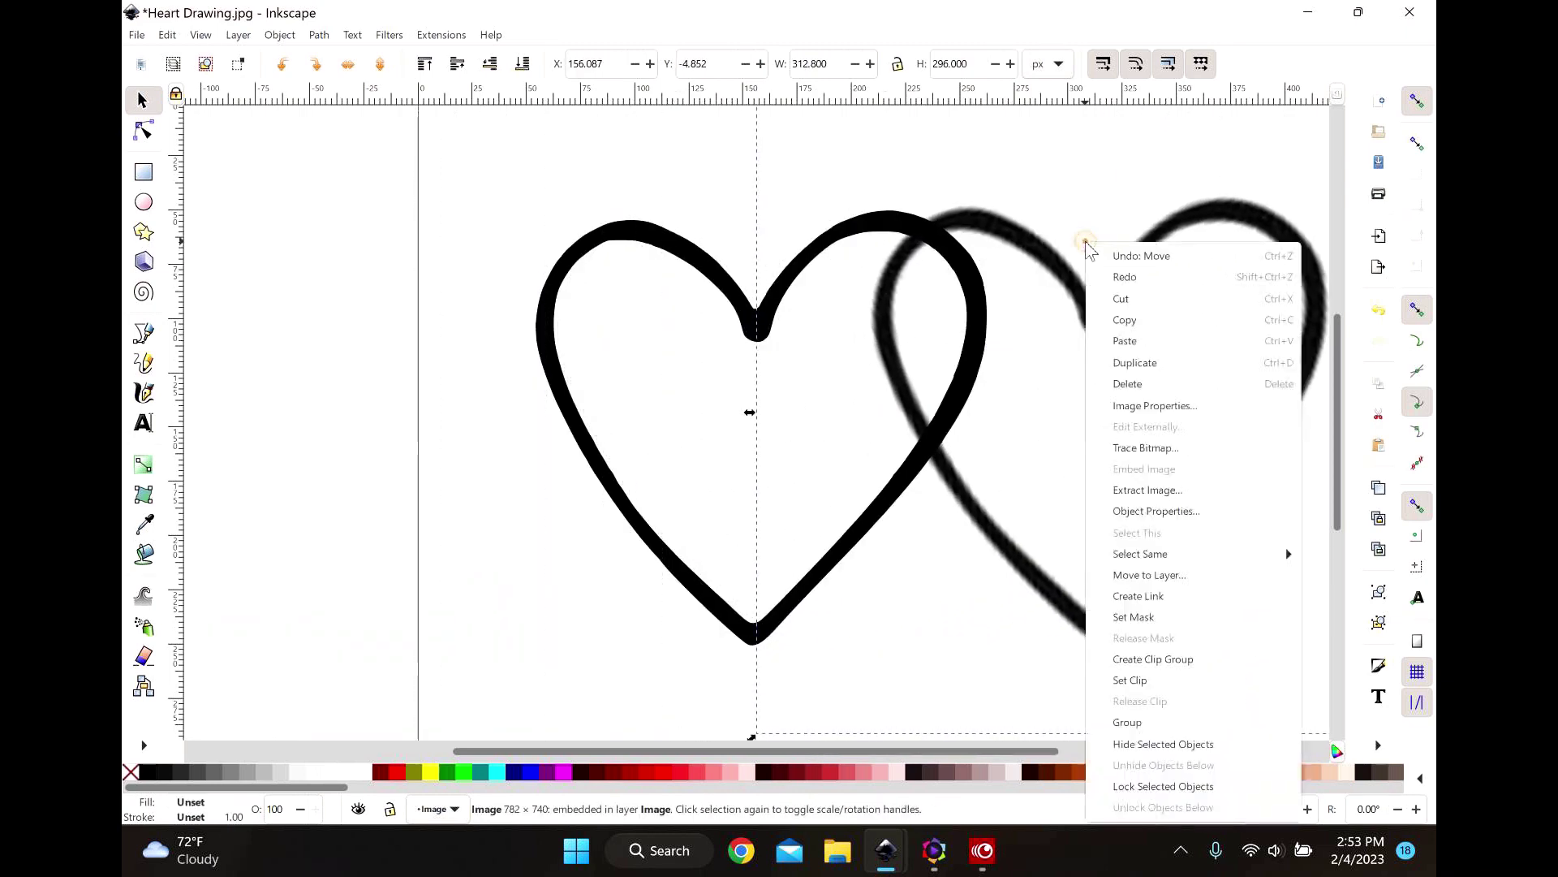
{"action": "left_click", "coordinate": [1127, 384]}
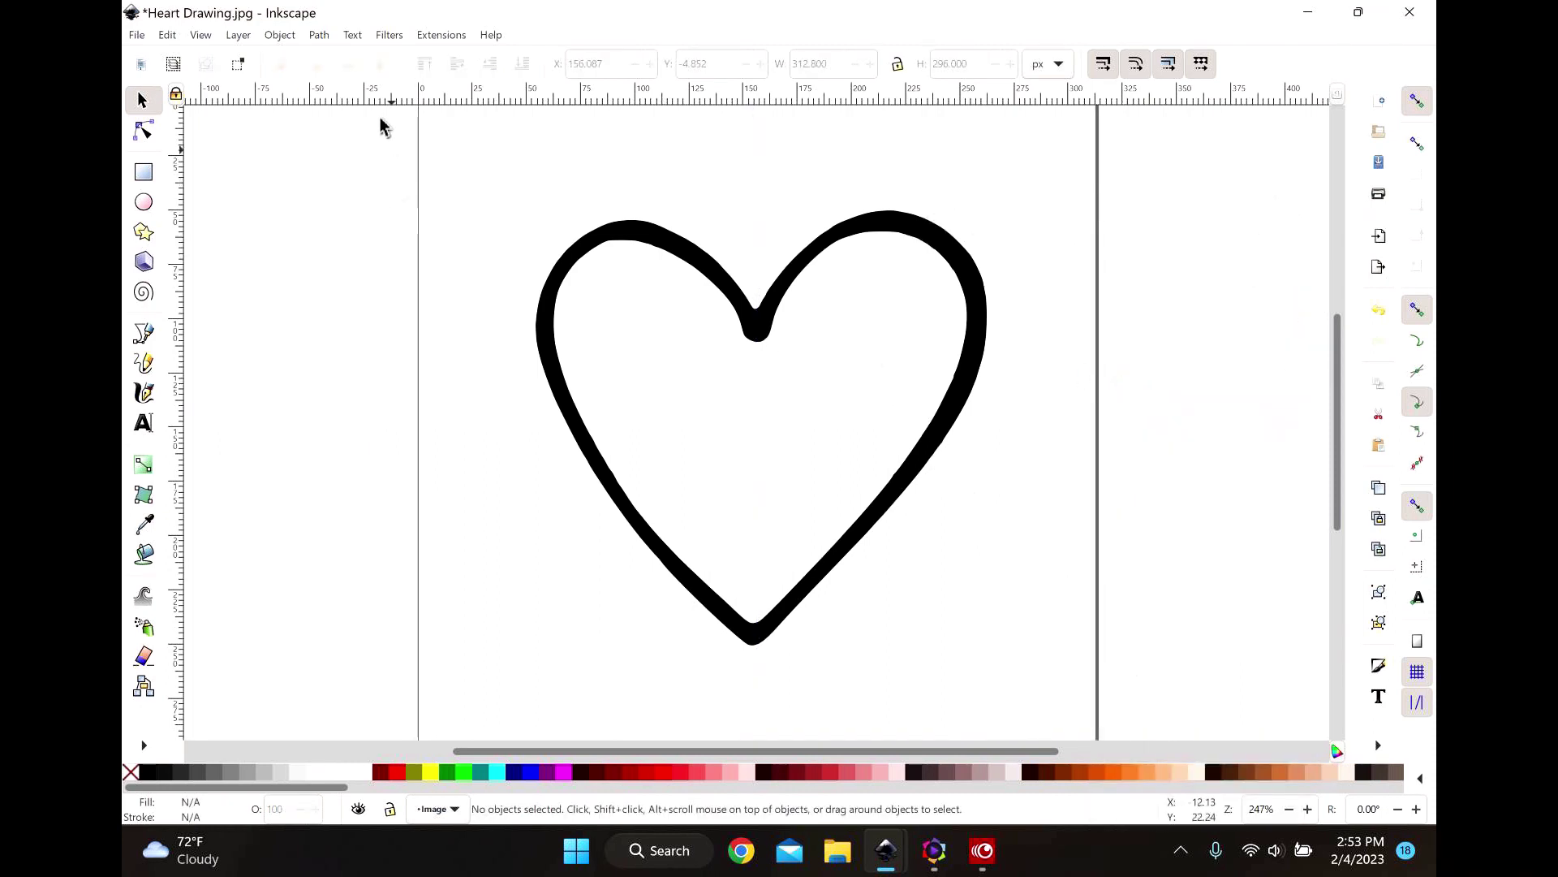
Save the traced heart as Heart.svg, keeping the Inkscape SVG type.
{"action": "left_click", "coordinate": [137, 36]}
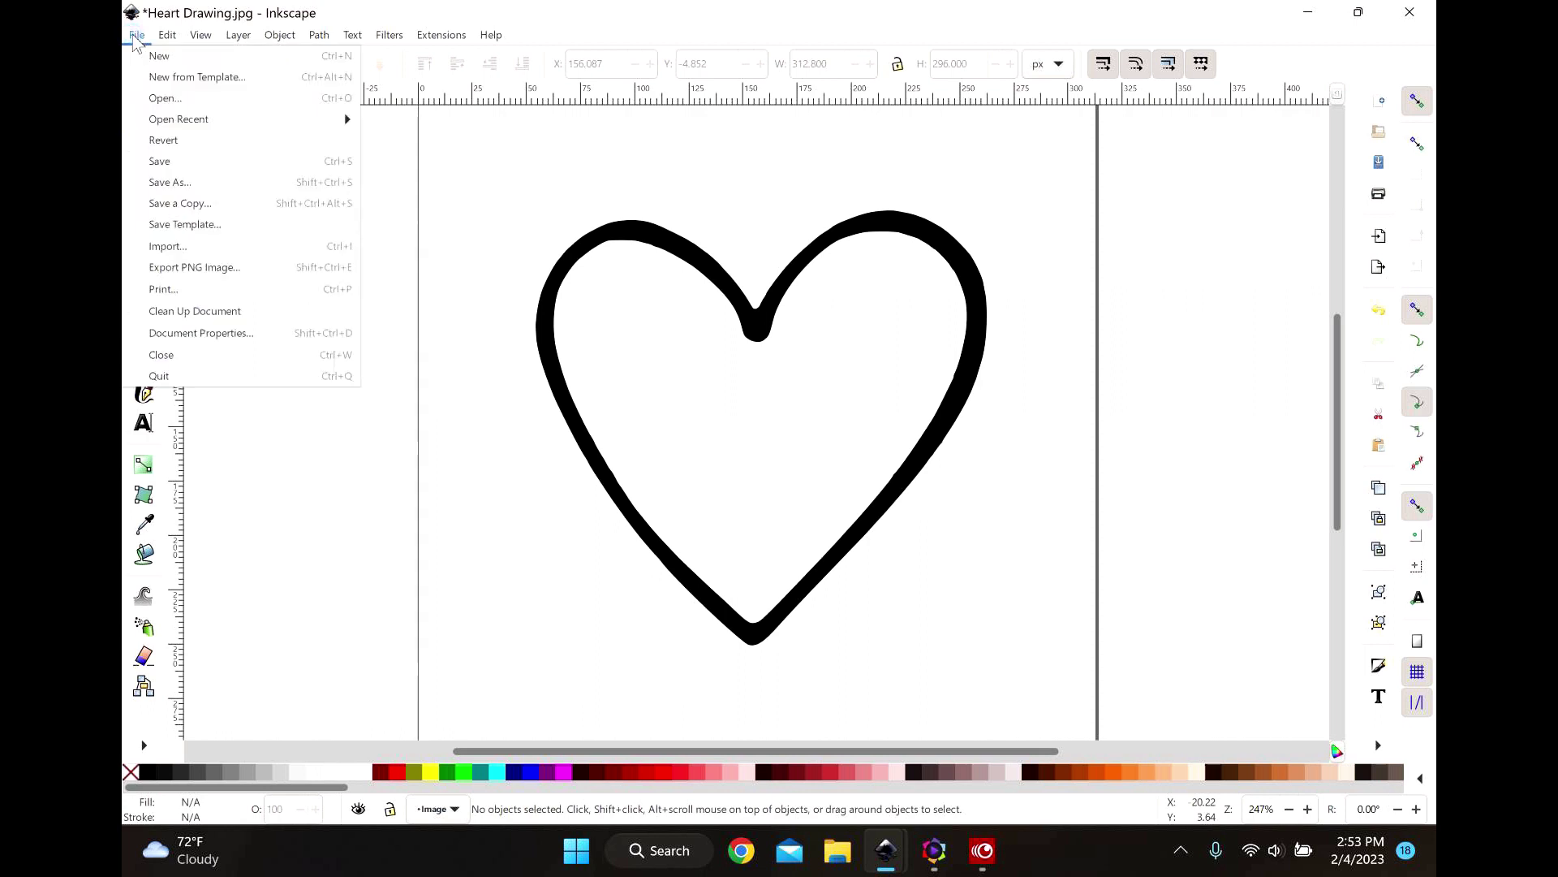
{"action": "left_click", "coordinate": [173, 183]}
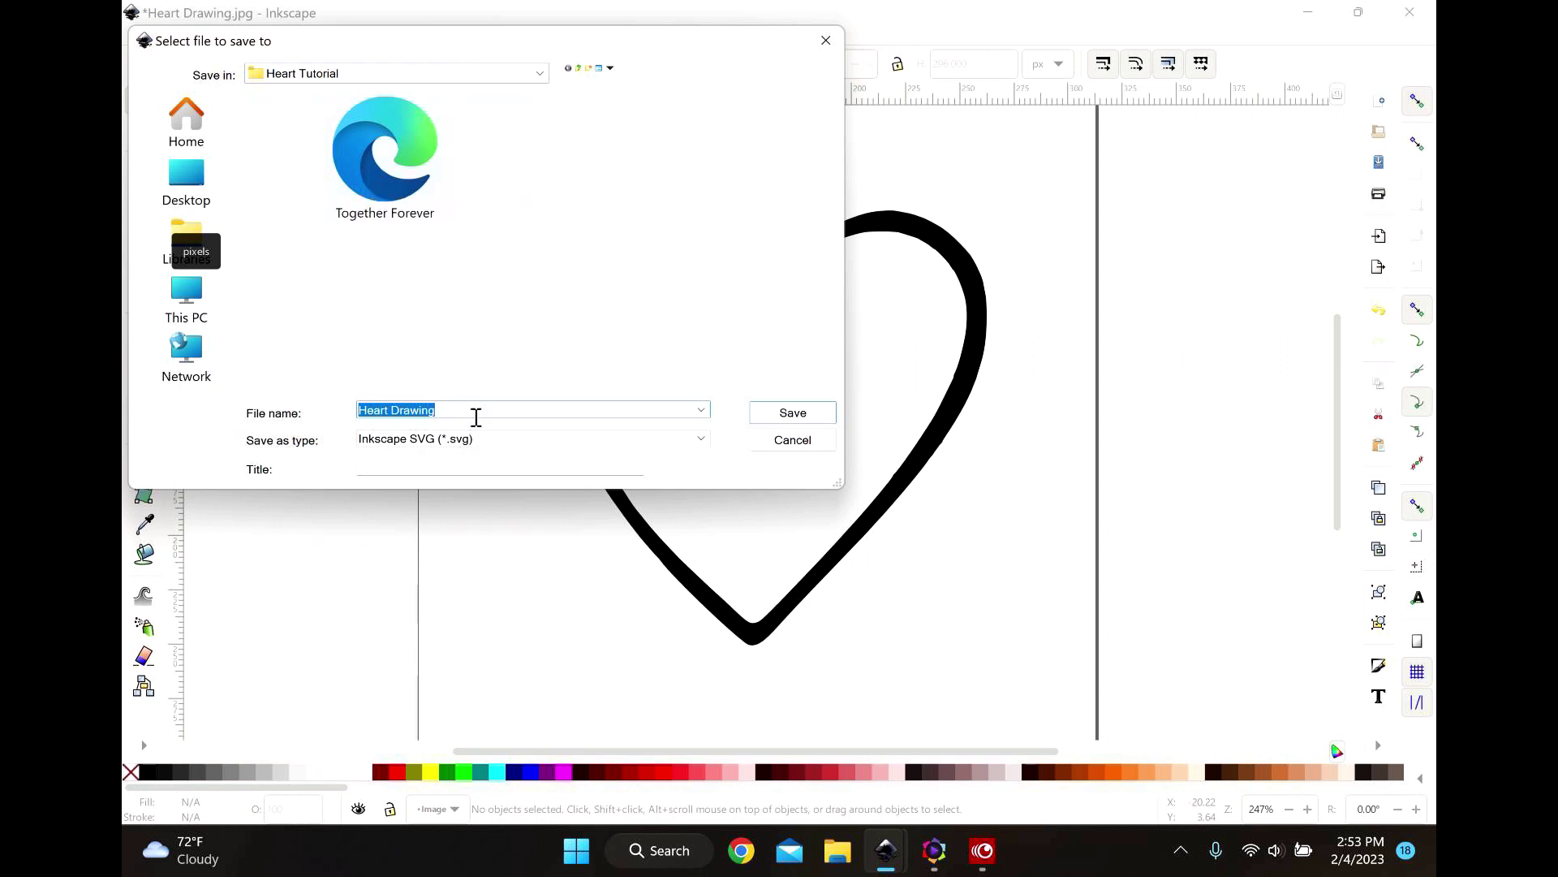
{"action": "left_click", "coordinate": [460, 411]}
{"action": "key", "text": "BackSpace"}
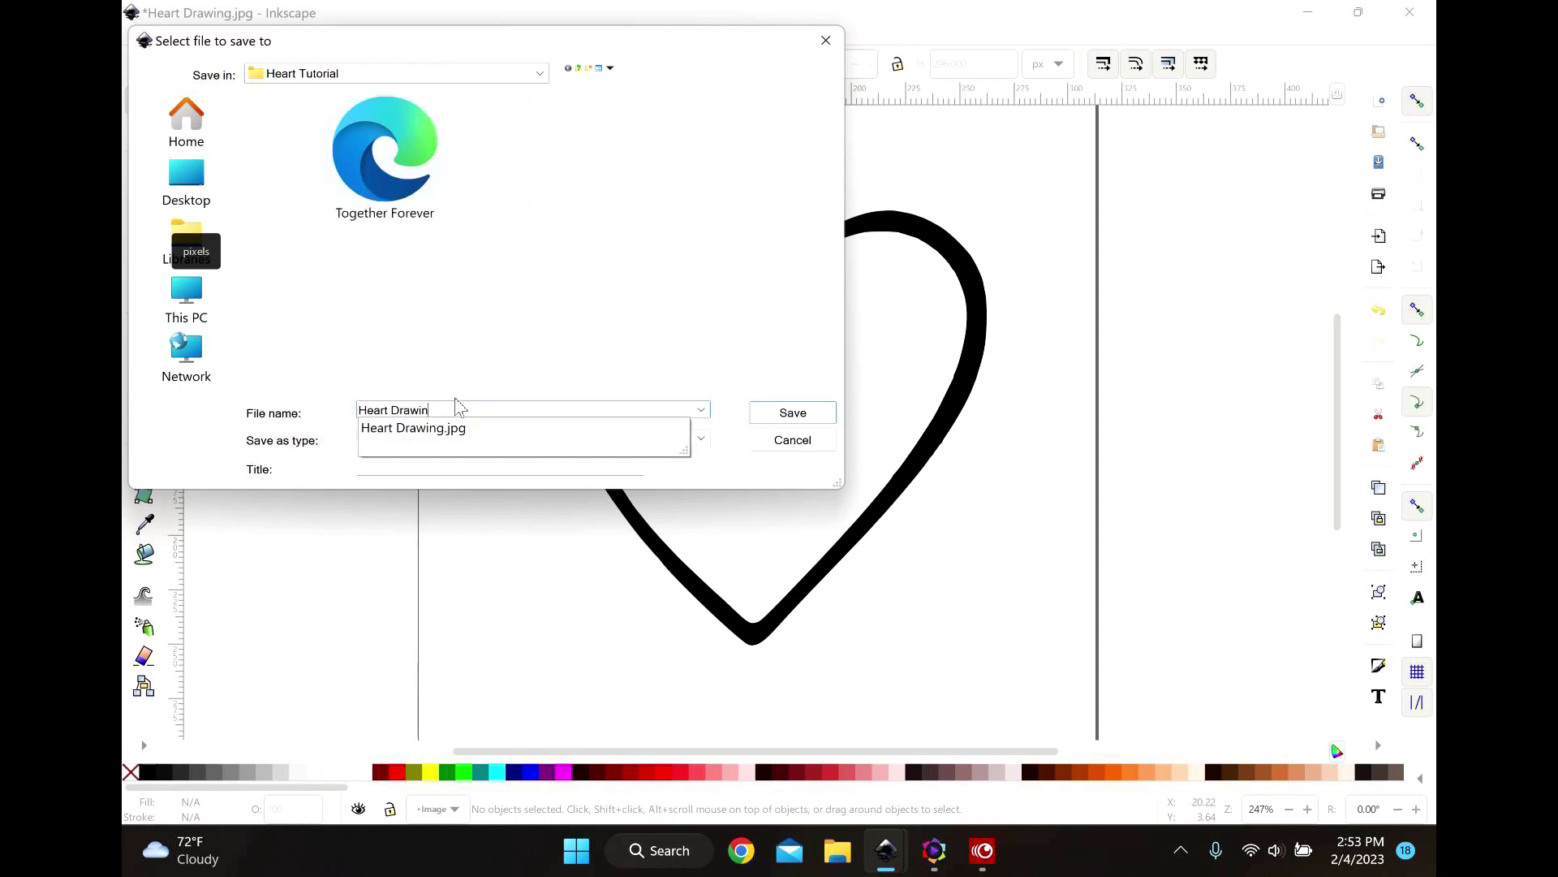
{"action": "key", "text": "BackSpace"}
{"action": "key", "text": "BackSpace"}
{"action": "key", "text": "BackSpace"}
{"action": "key", "text": "BackSpace"}
{"action": "key", "text": "BackSpace"}
{"action": "left_click", "coordinate": [721, 322]}
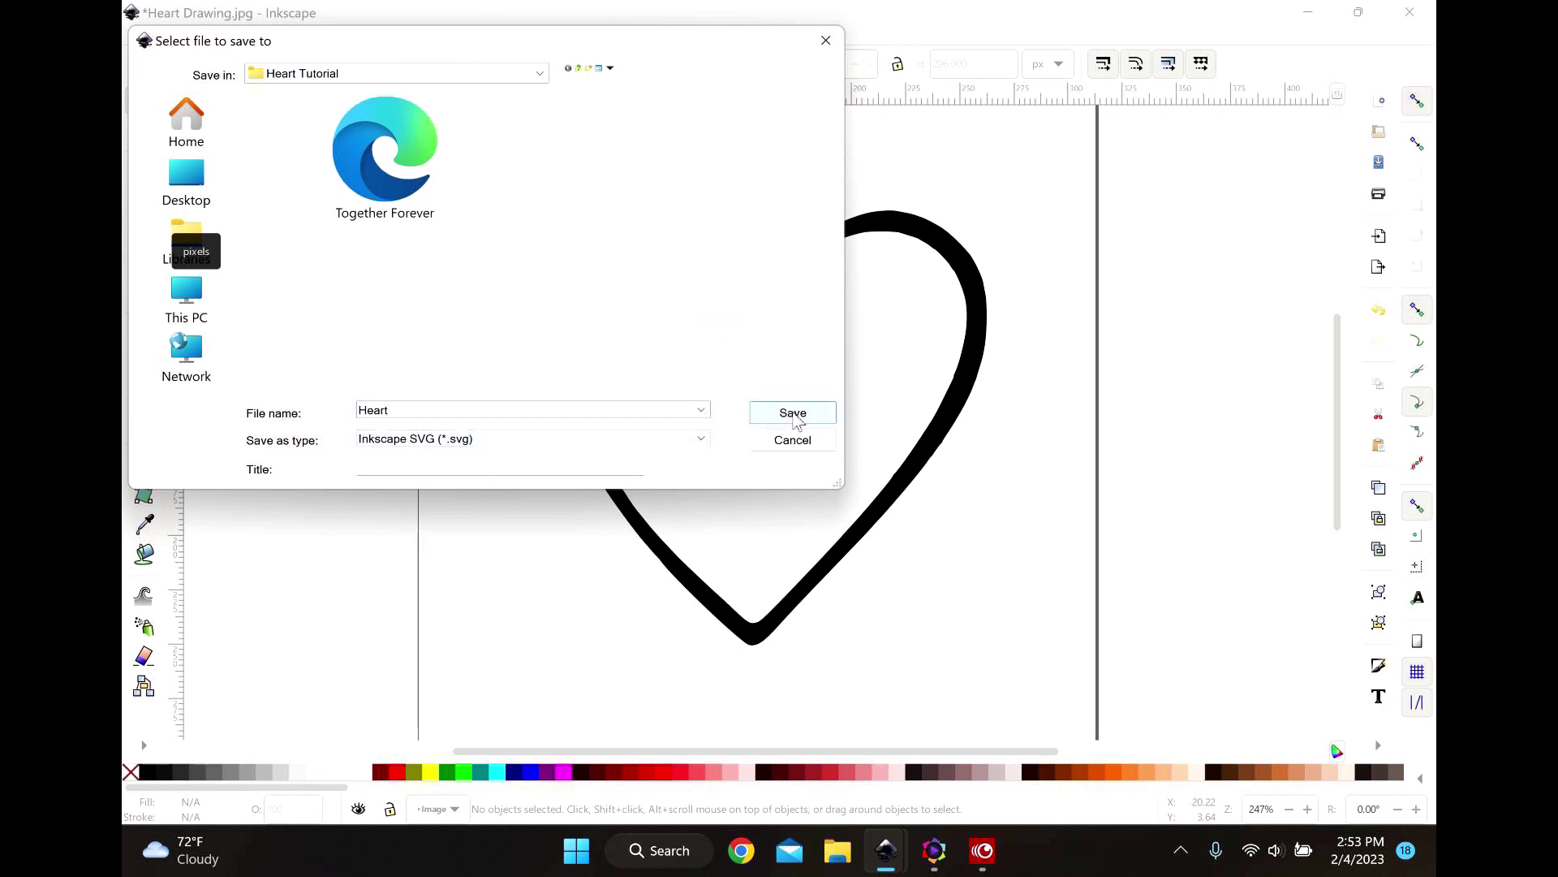
{"action": "left_click", "coordinate": [793, 414]}
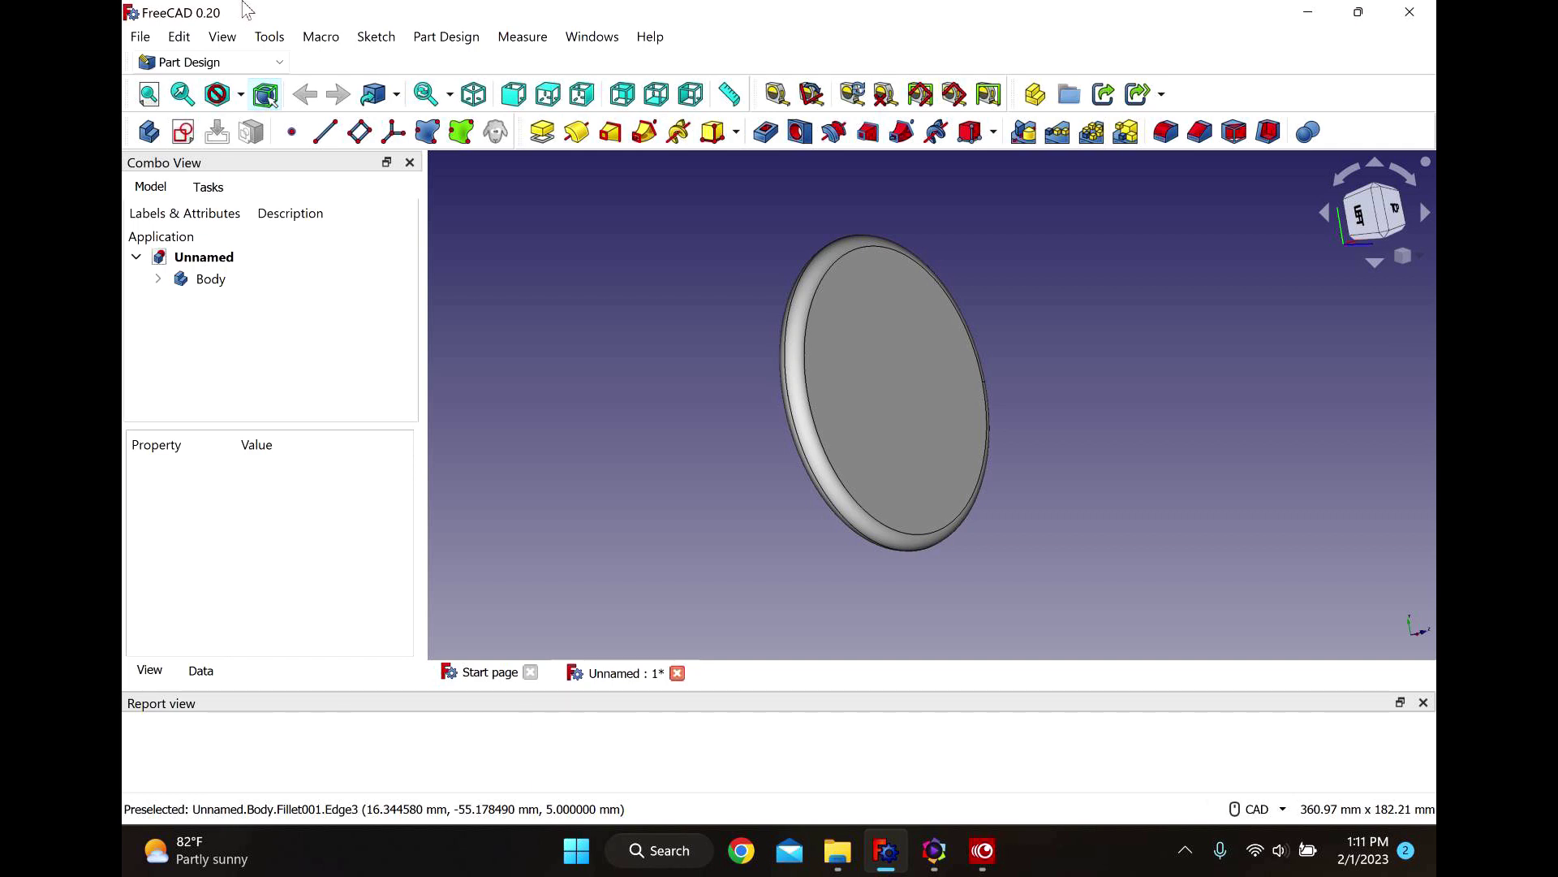
Create Body001 and rename it to 'Heart 1'.
{"action": "left_click", "coordinate": [148, 131]}
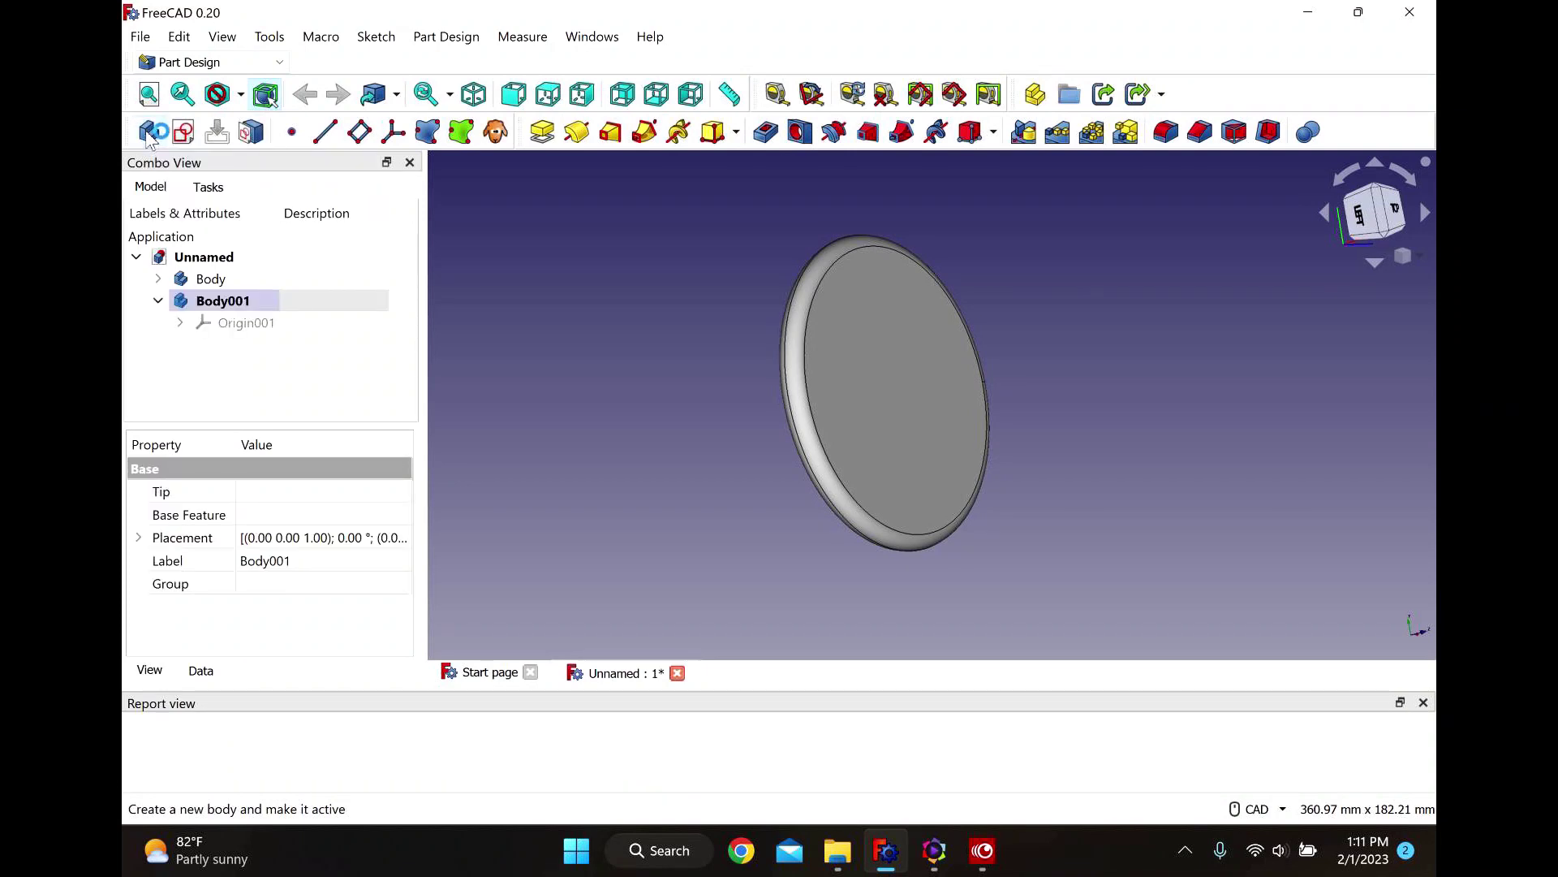
{"action": "right_click", "coordinate": [229, 304]}
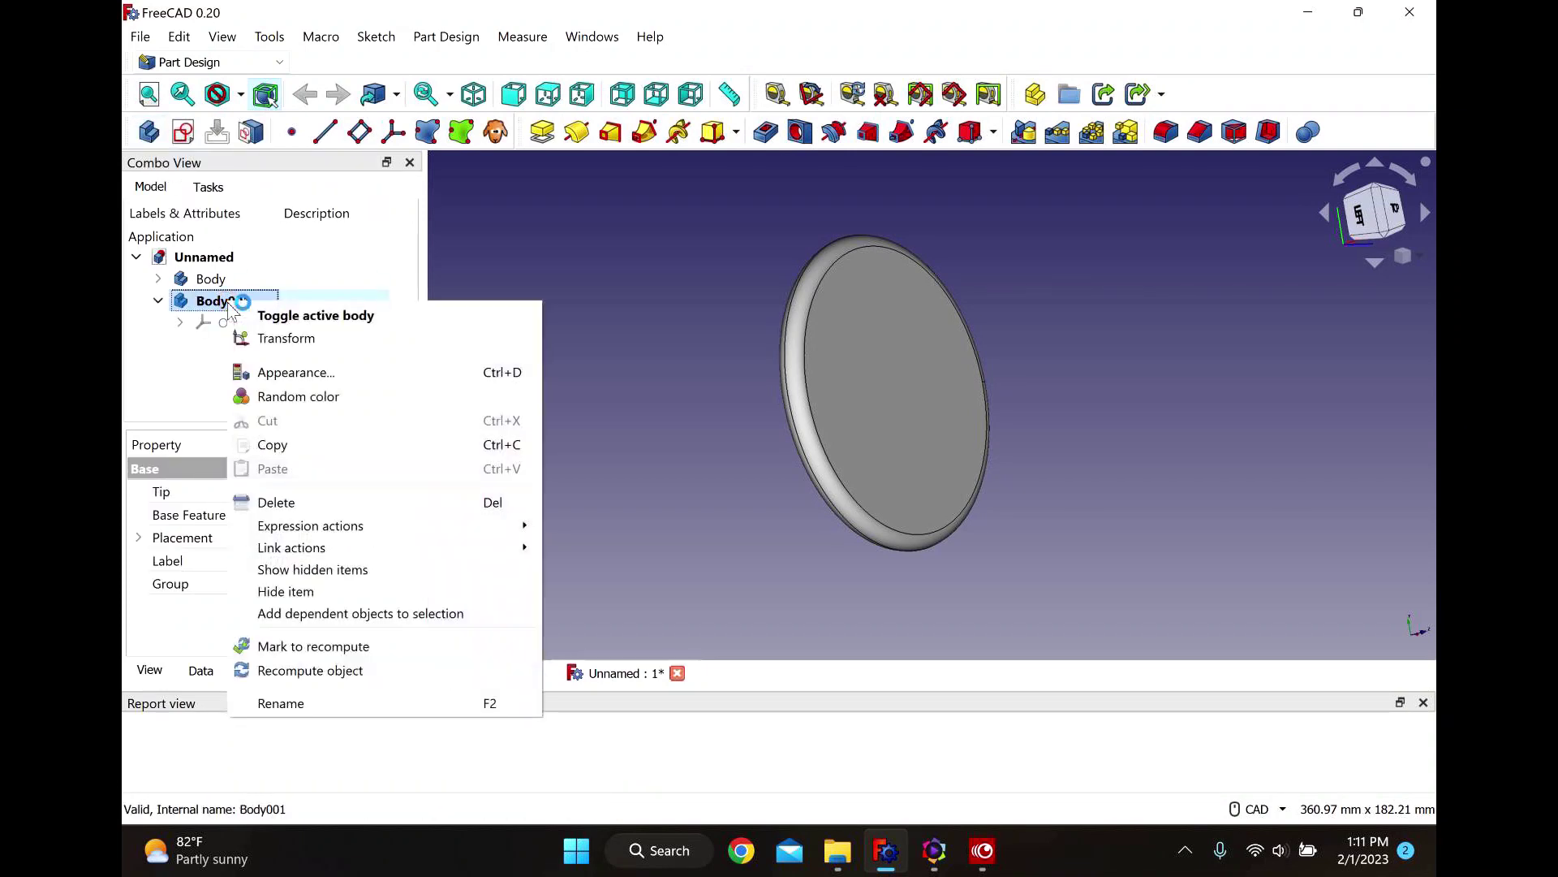
{"action": "left_click", "coordinate": [313, 705]}
{"action": "type", "text": "He"}
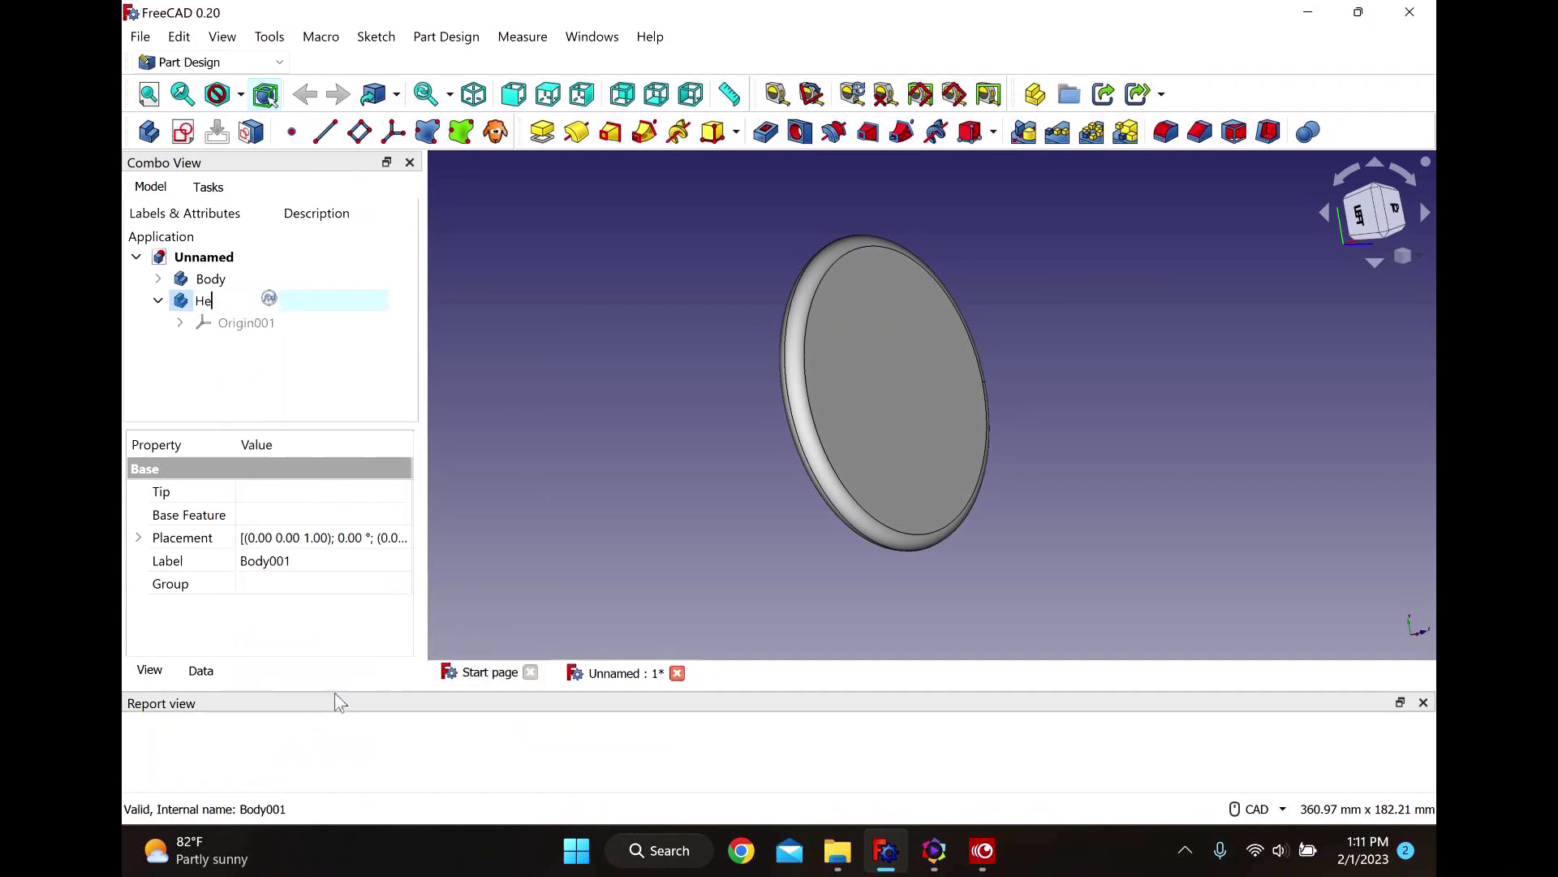
{"action": "type", "text": "art 1"}
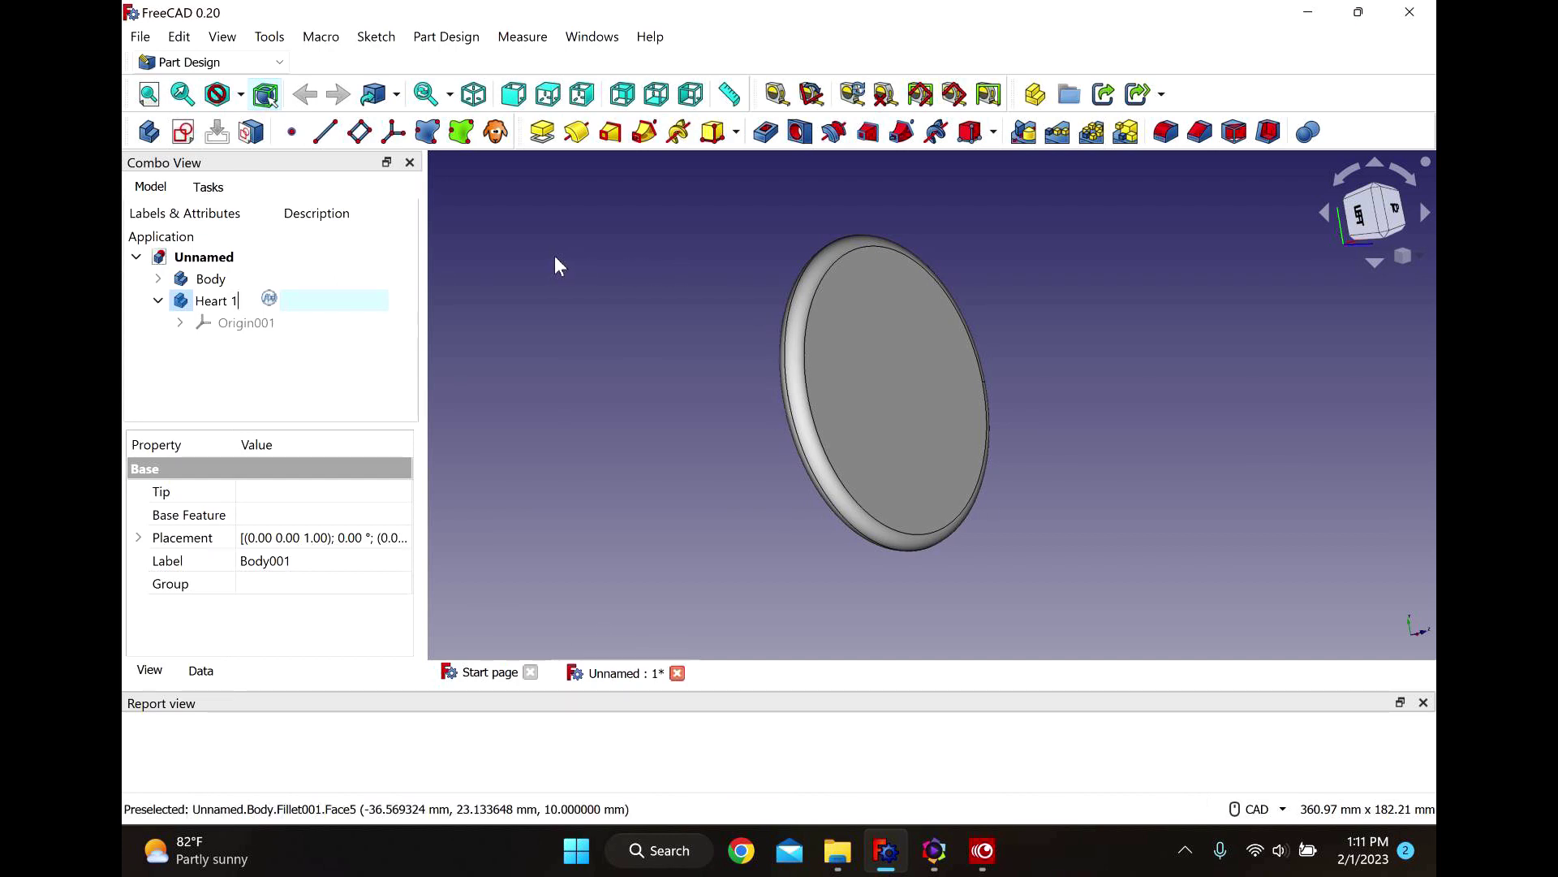
{"action": "key", "text": "Return"}
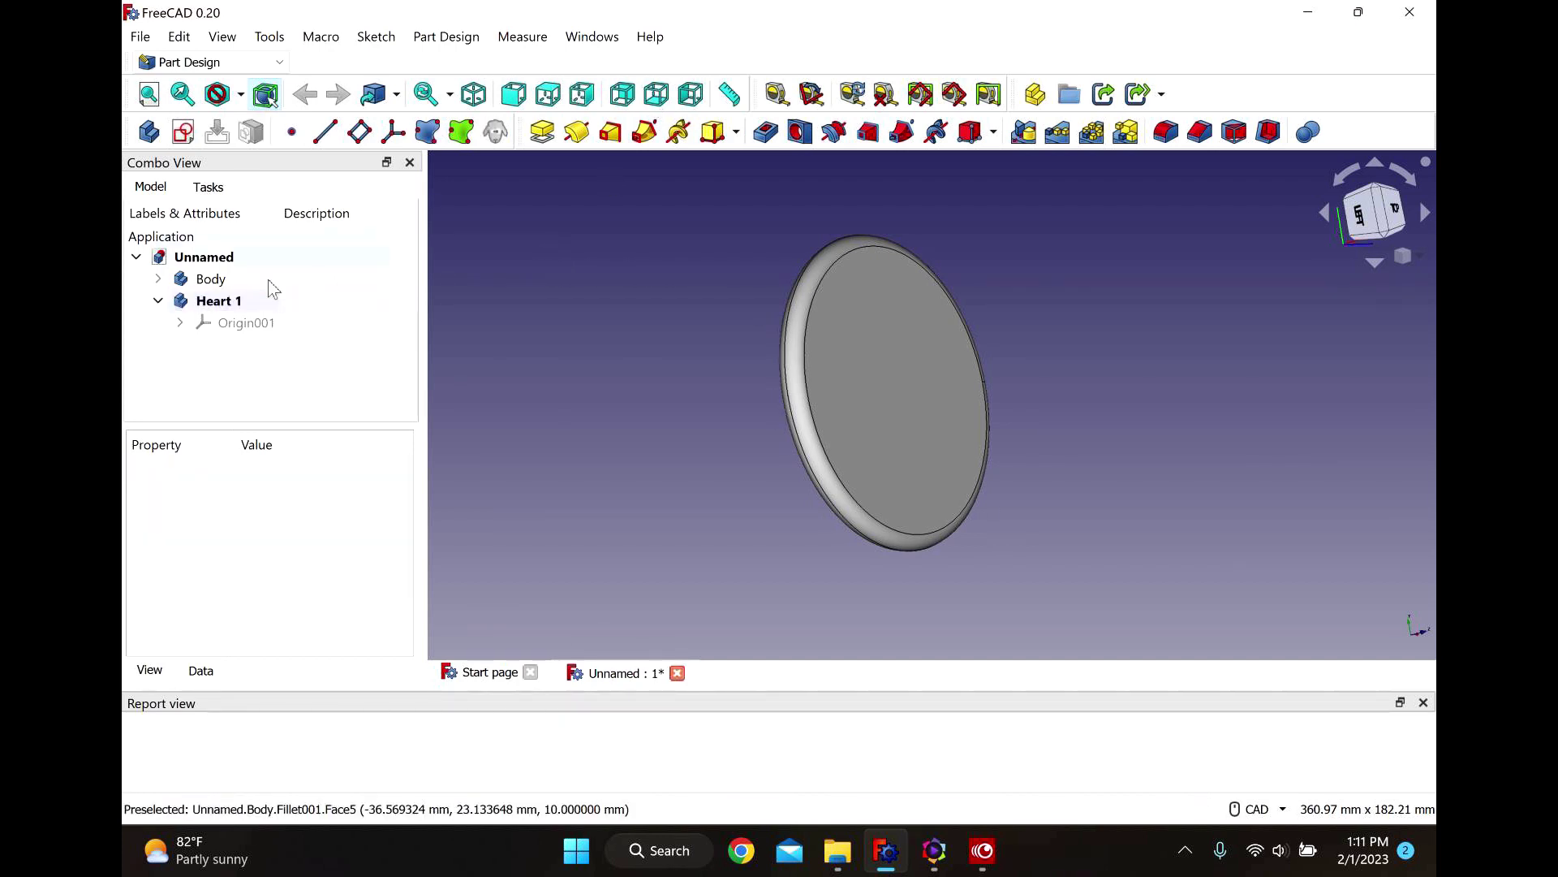
Import Heart.svg using 'SVG as geometry (importSVG)'.
{"action": "left_click", "coordinate": [140, 38]}
{"action": "left_click", "coordinate": [217, 310]}
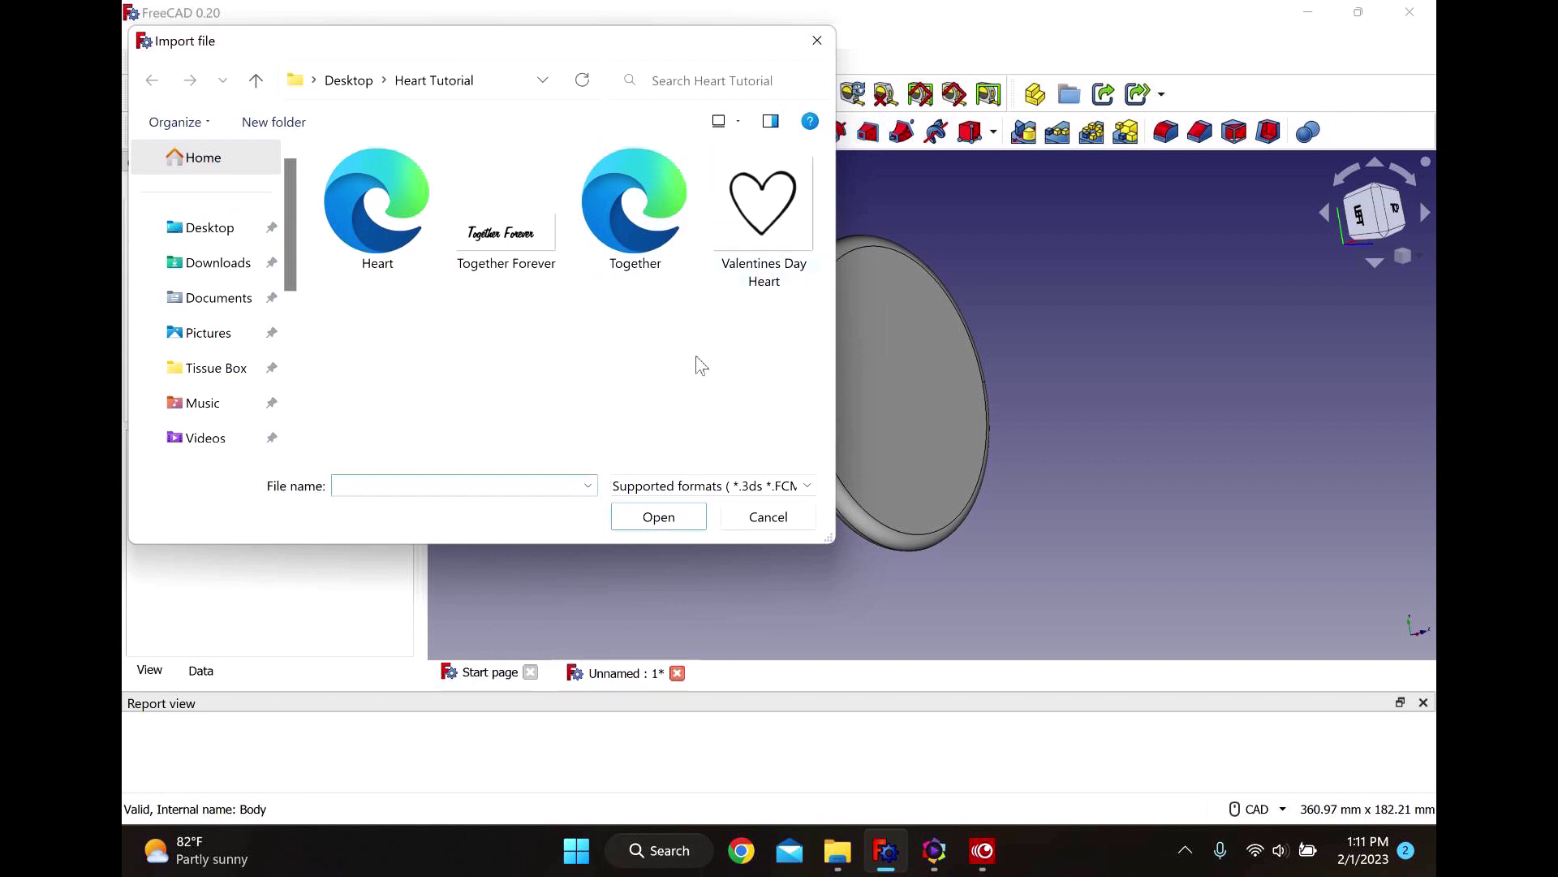
{"action": "left_click", "coordinate": [358, 208]}
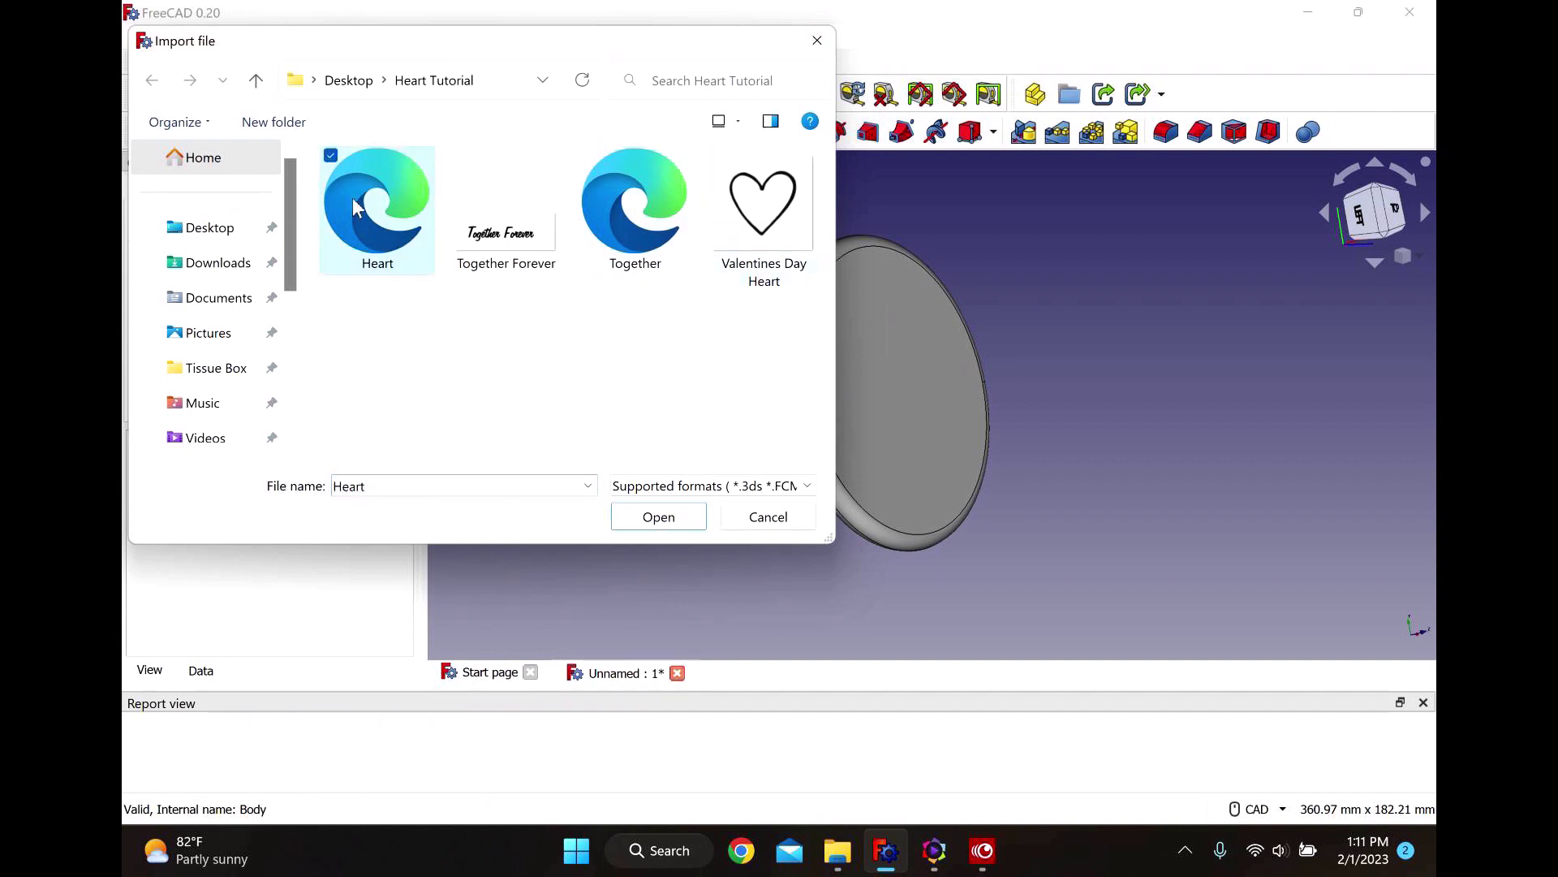
{"action": "left_click", "coordinate": [659, 517]}
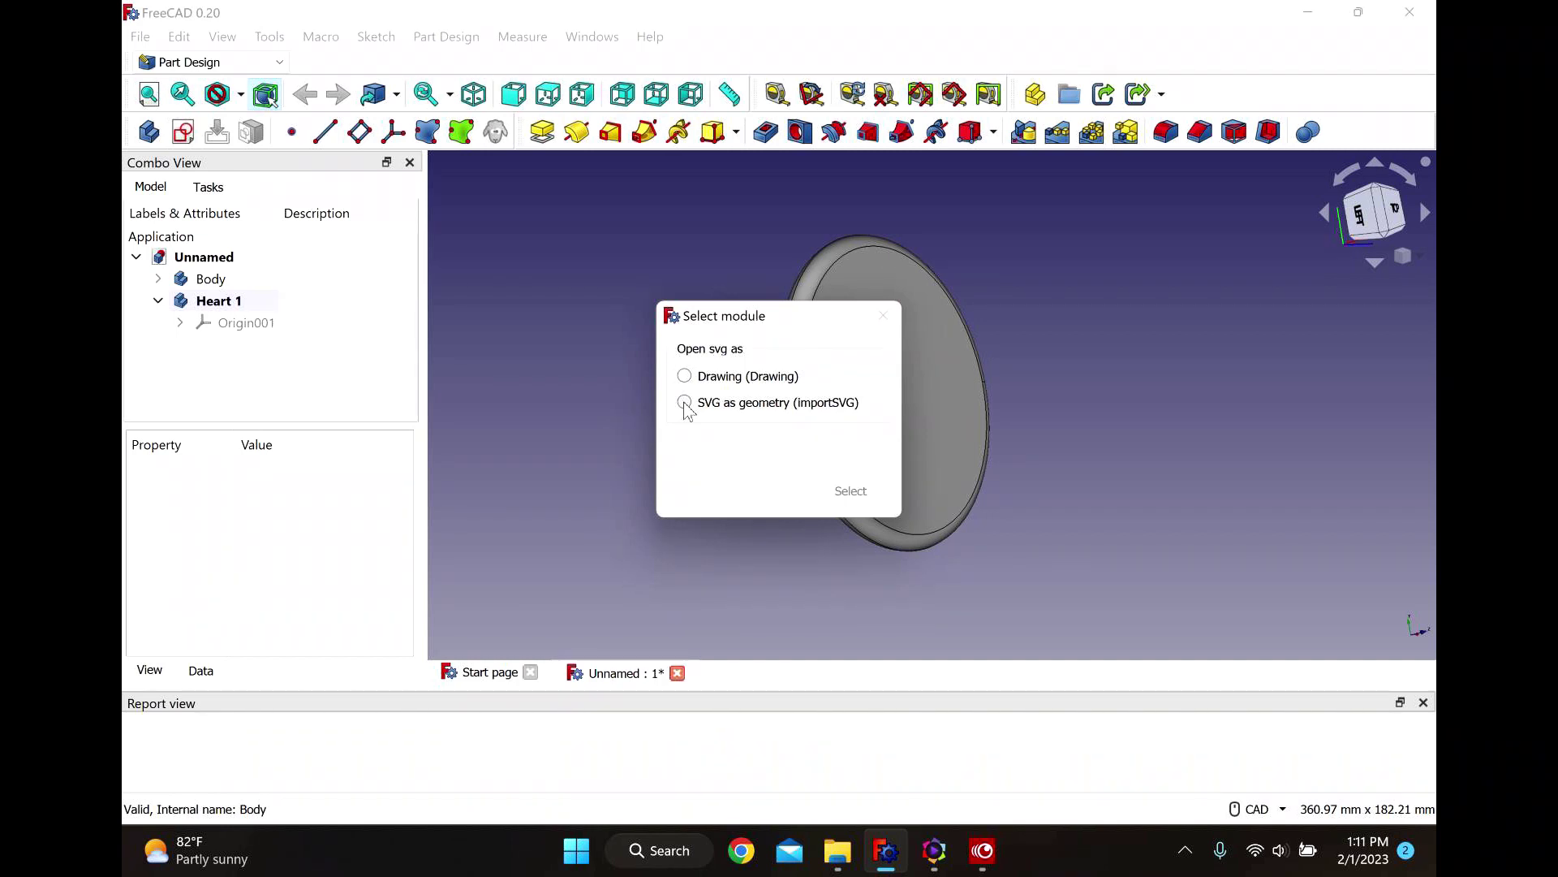
{"action": "left_click", "coordinate": [685, 402]}
{"action": "left_click", "coordinate": [856, 490]}
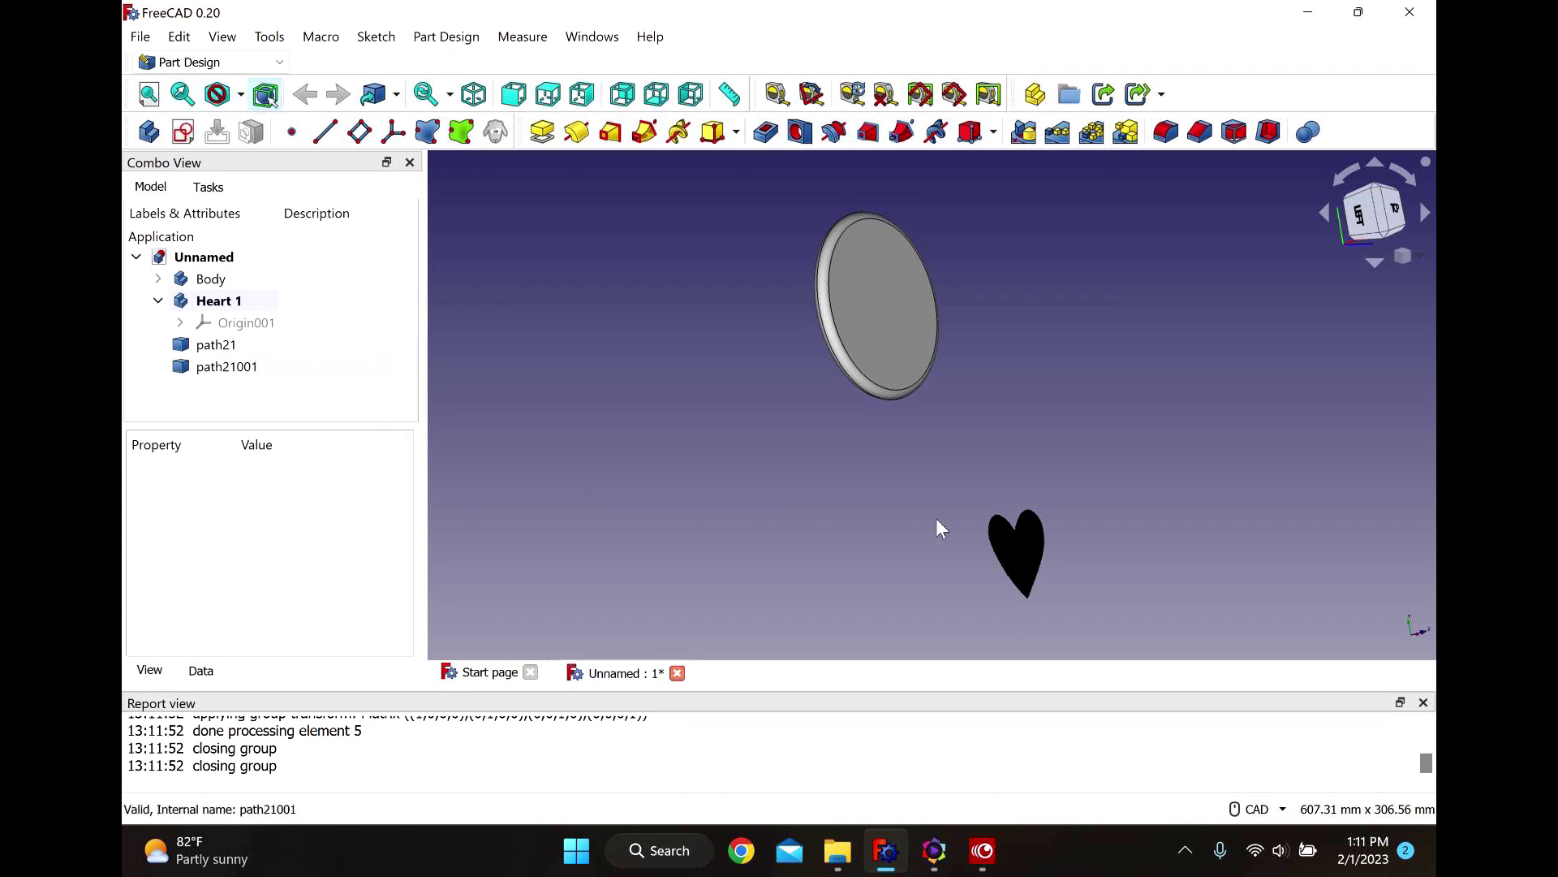
View the model from the top and select path21 and path21001.
{"action": "middle_click_drag", "start_coordinate": [936, 522], "coordinate": [732, 515]}
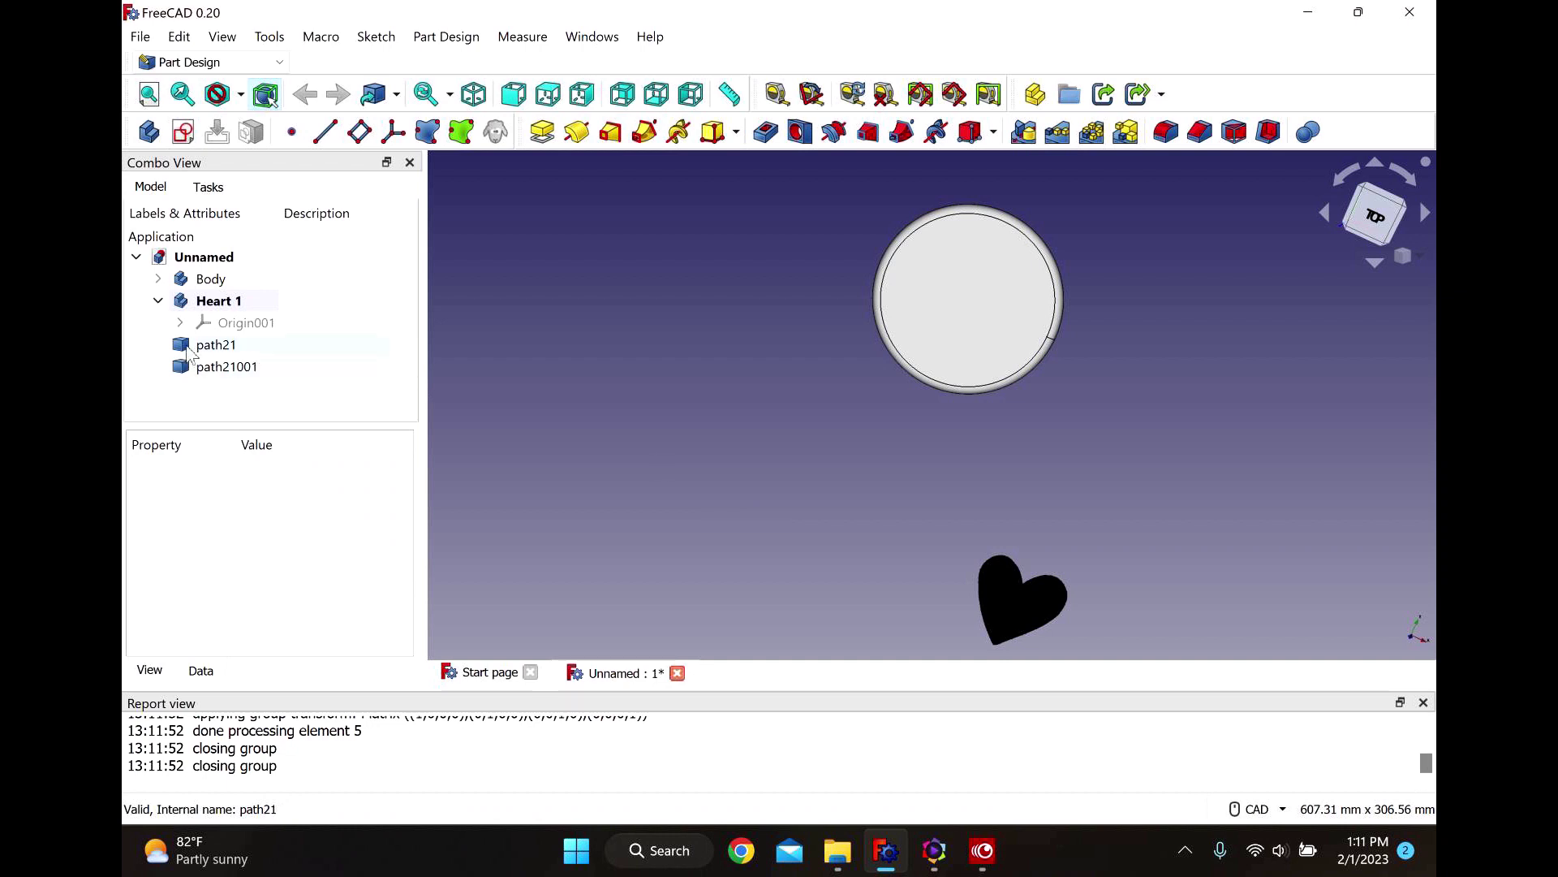
{"action": "left_click", "coordinate": [203, 347]}
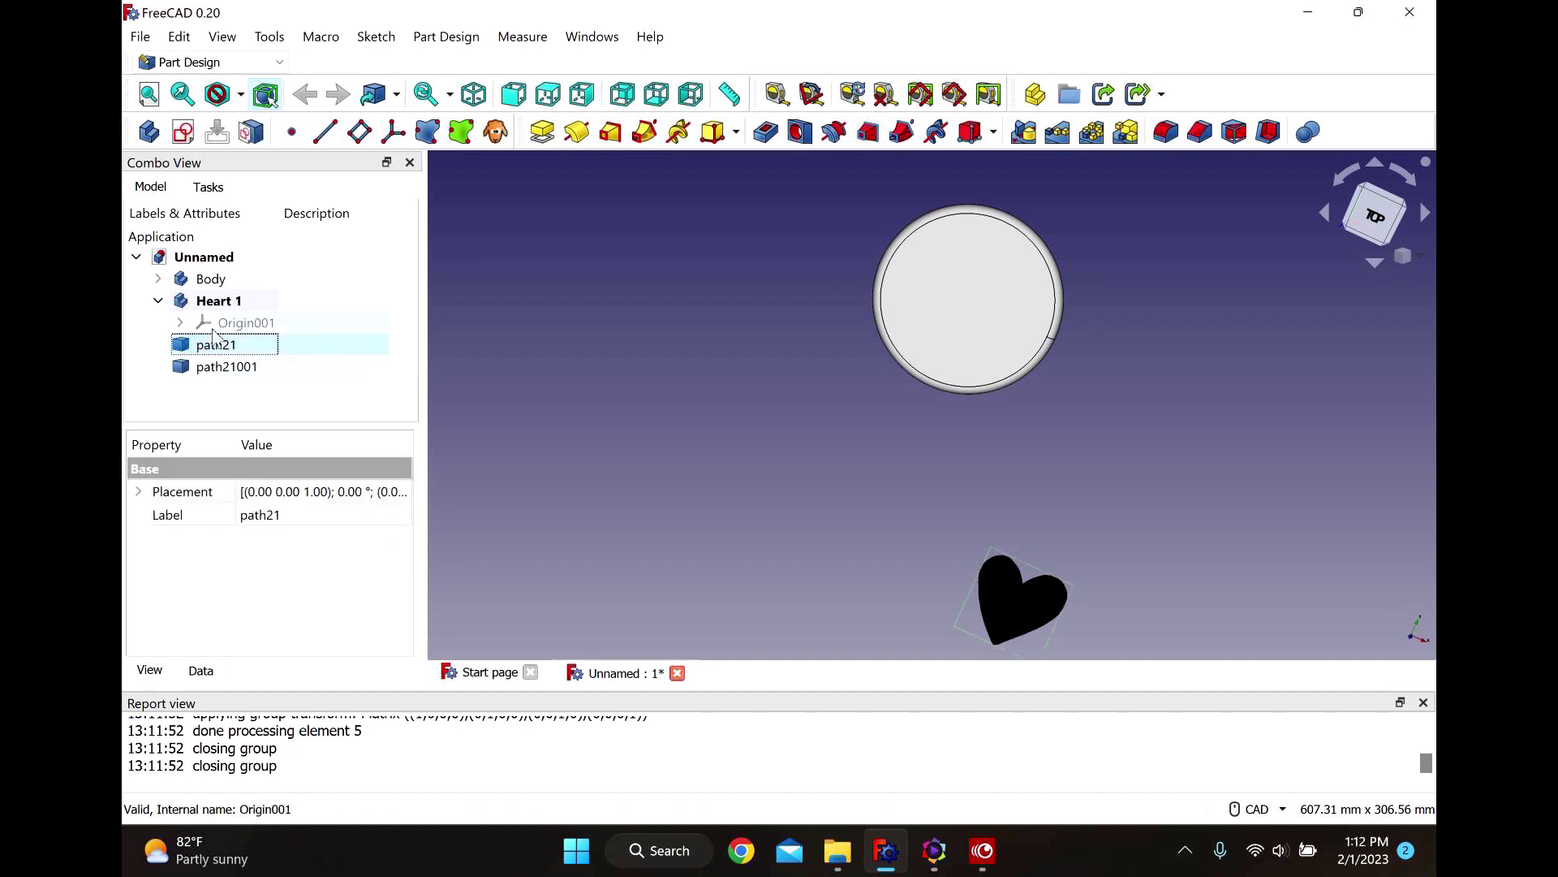
{"action": "key", "text": "shift+Down"}
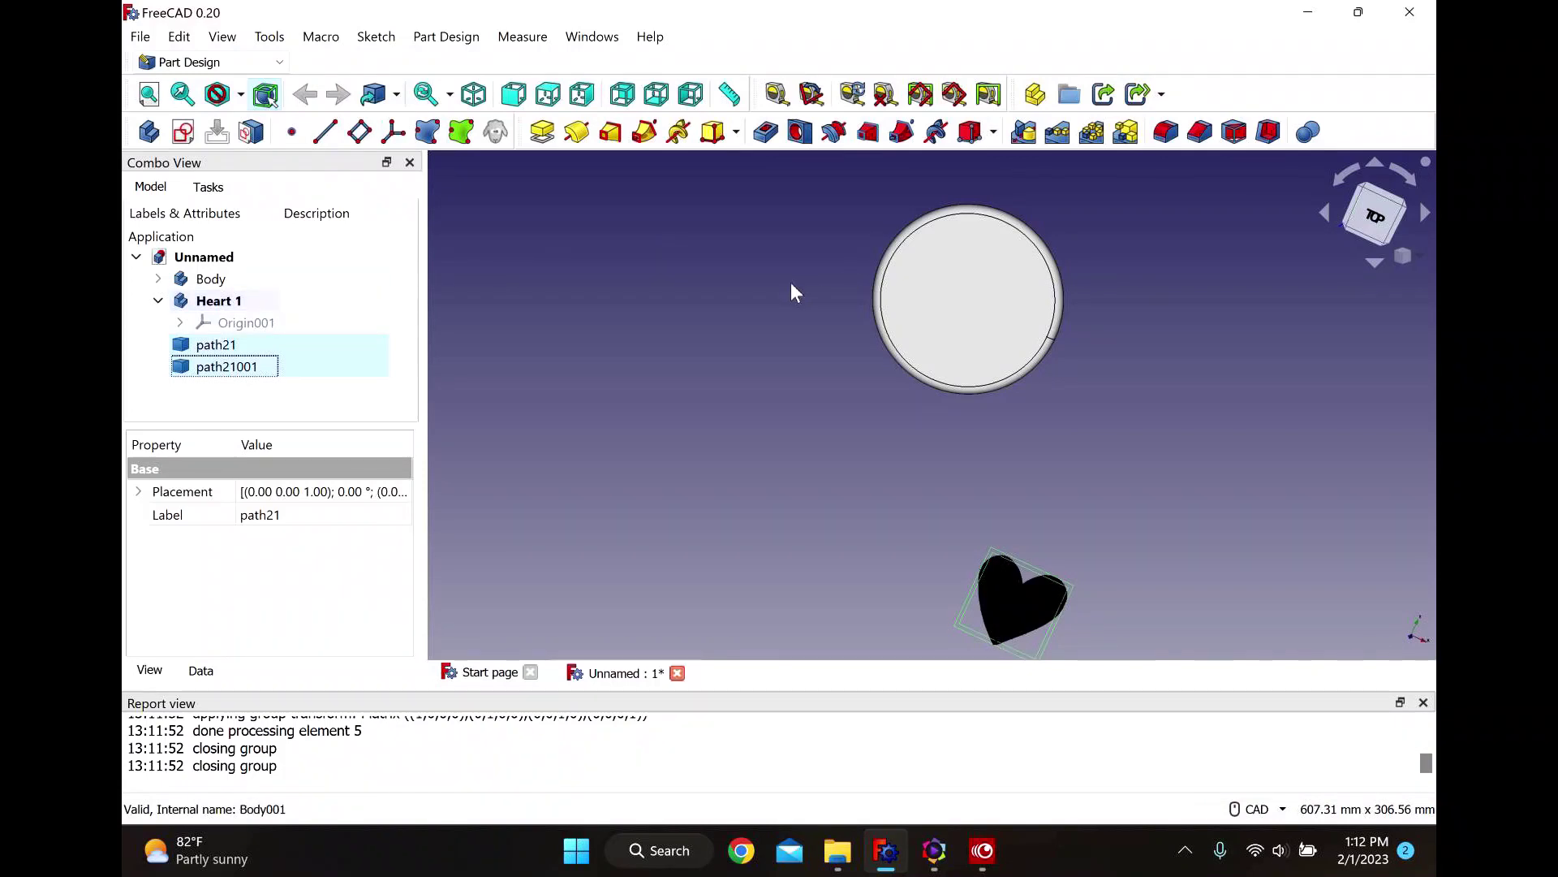
Switch to the Draft workbench and convert the heart paths into Sketch001 with Draft to Sketch.
{"action": "left_click", "coordinate": [209, 62]}
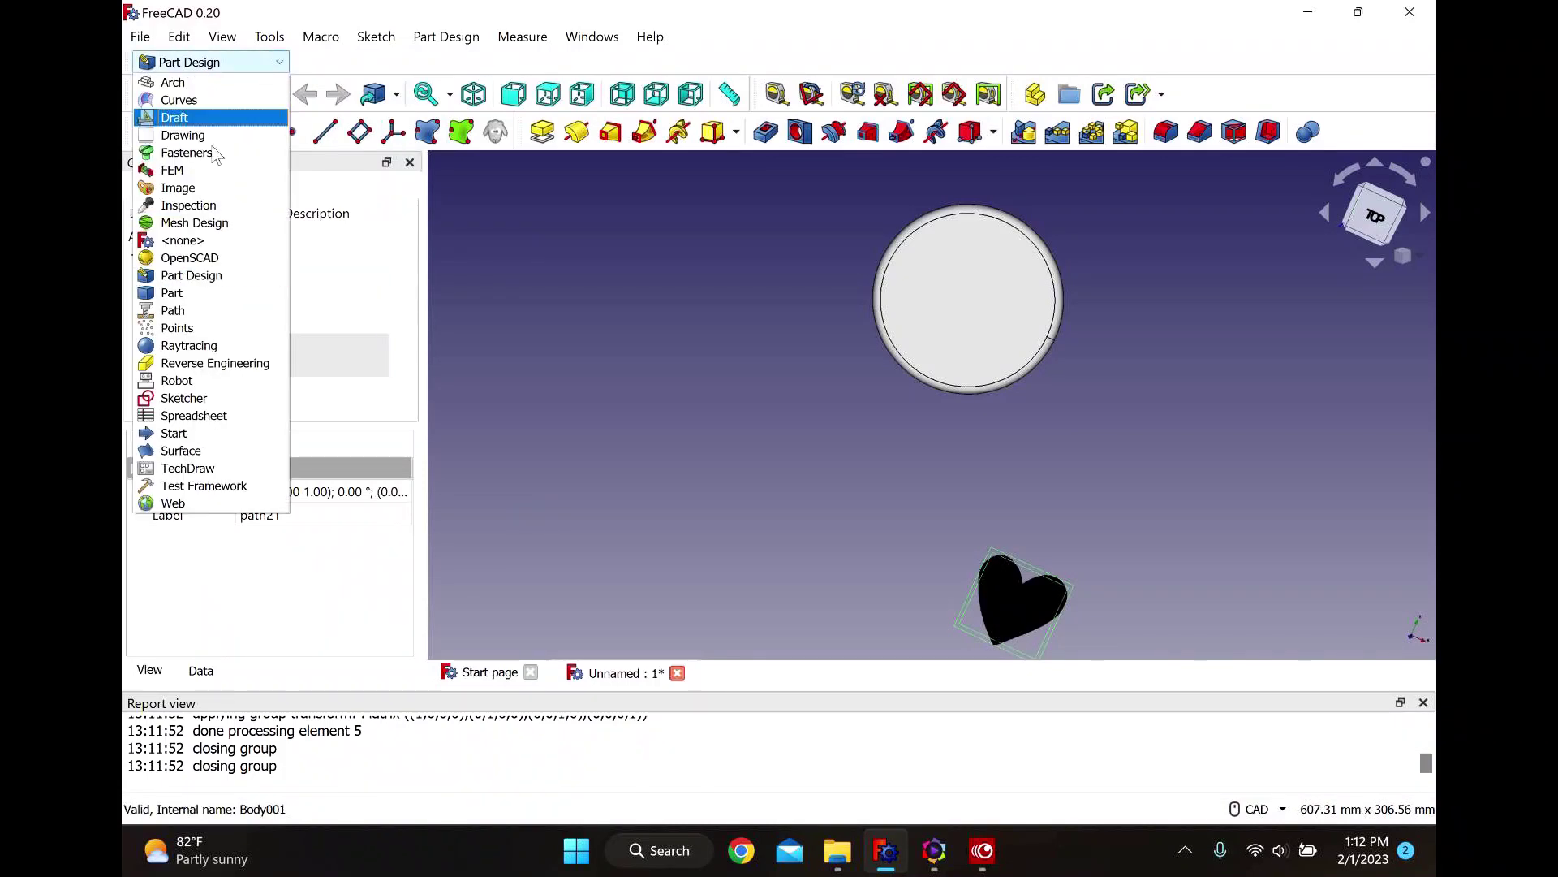
{"action": "left_click", "coordinate": [175, 119]}
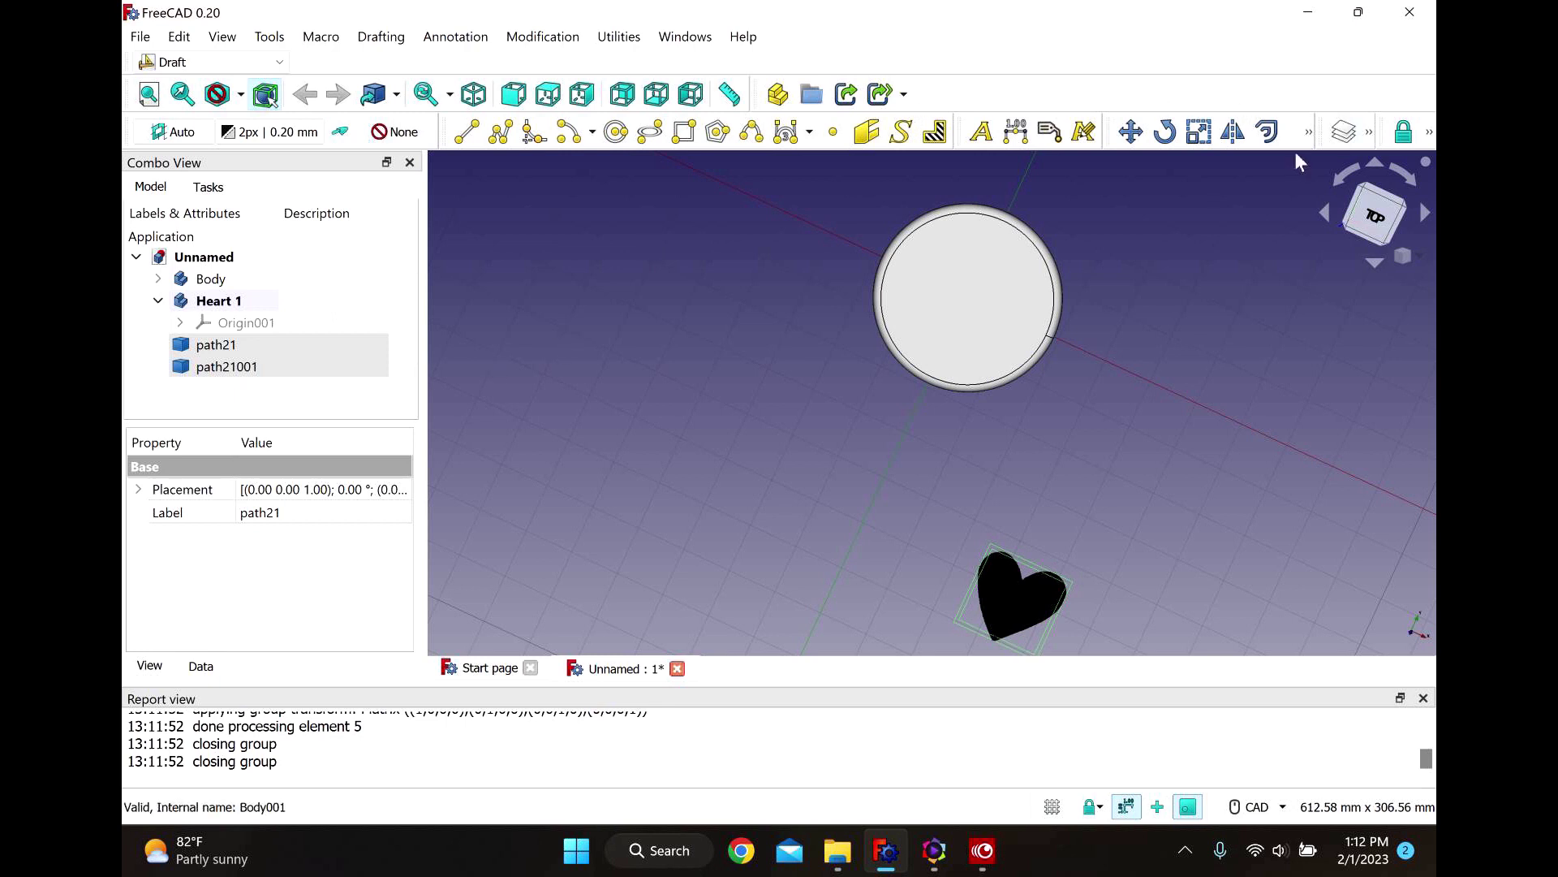
{"action": "left_click", "coordinate": [1310, 133]}
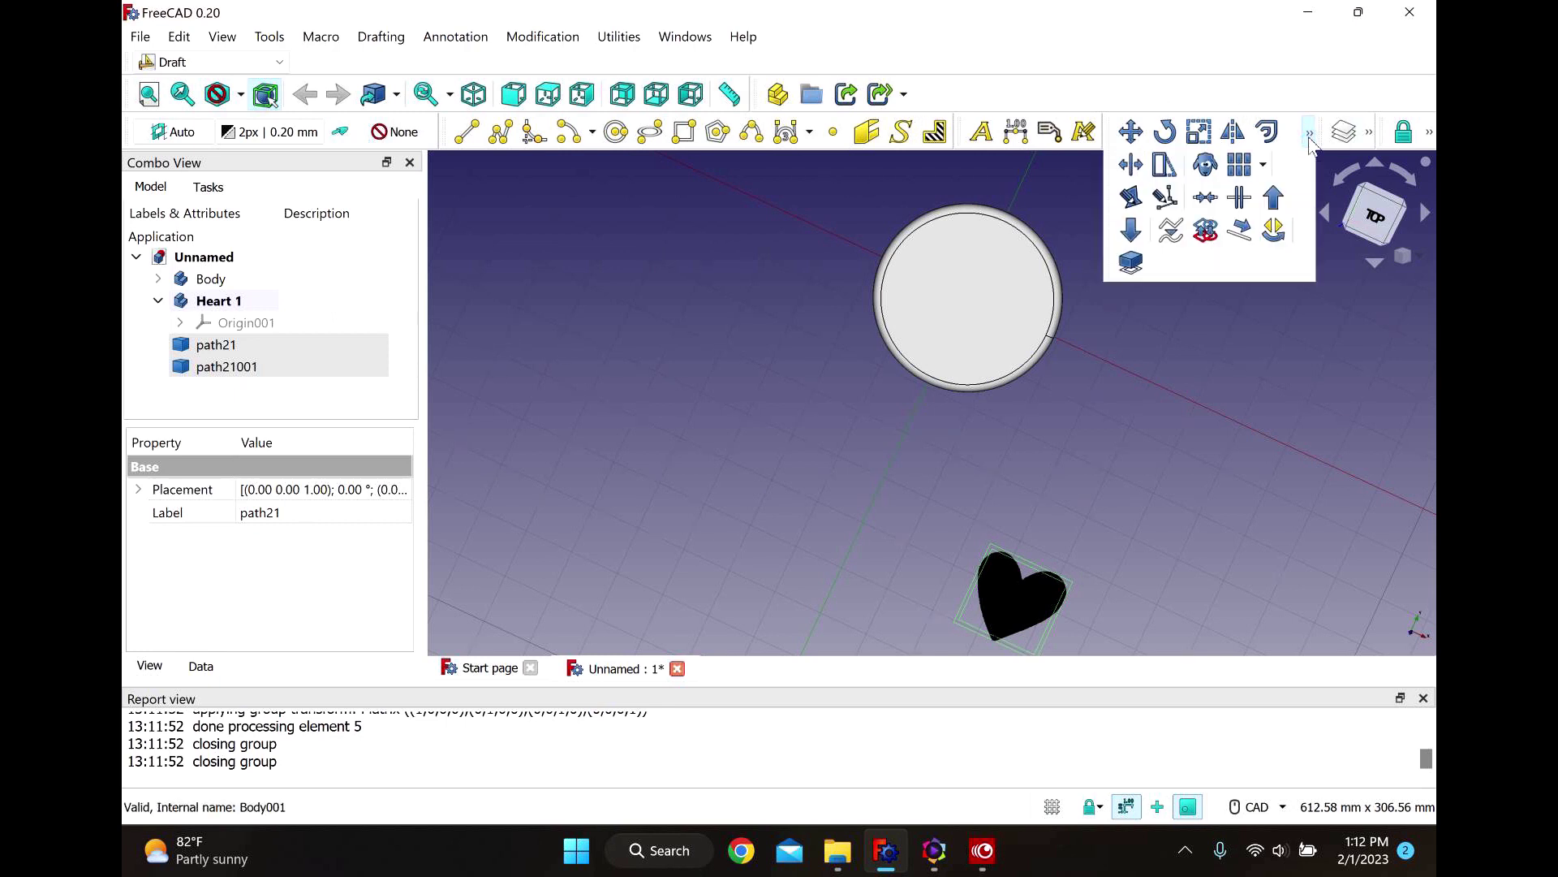
{"action": "left_click", "coordinate": [1206, 233]}
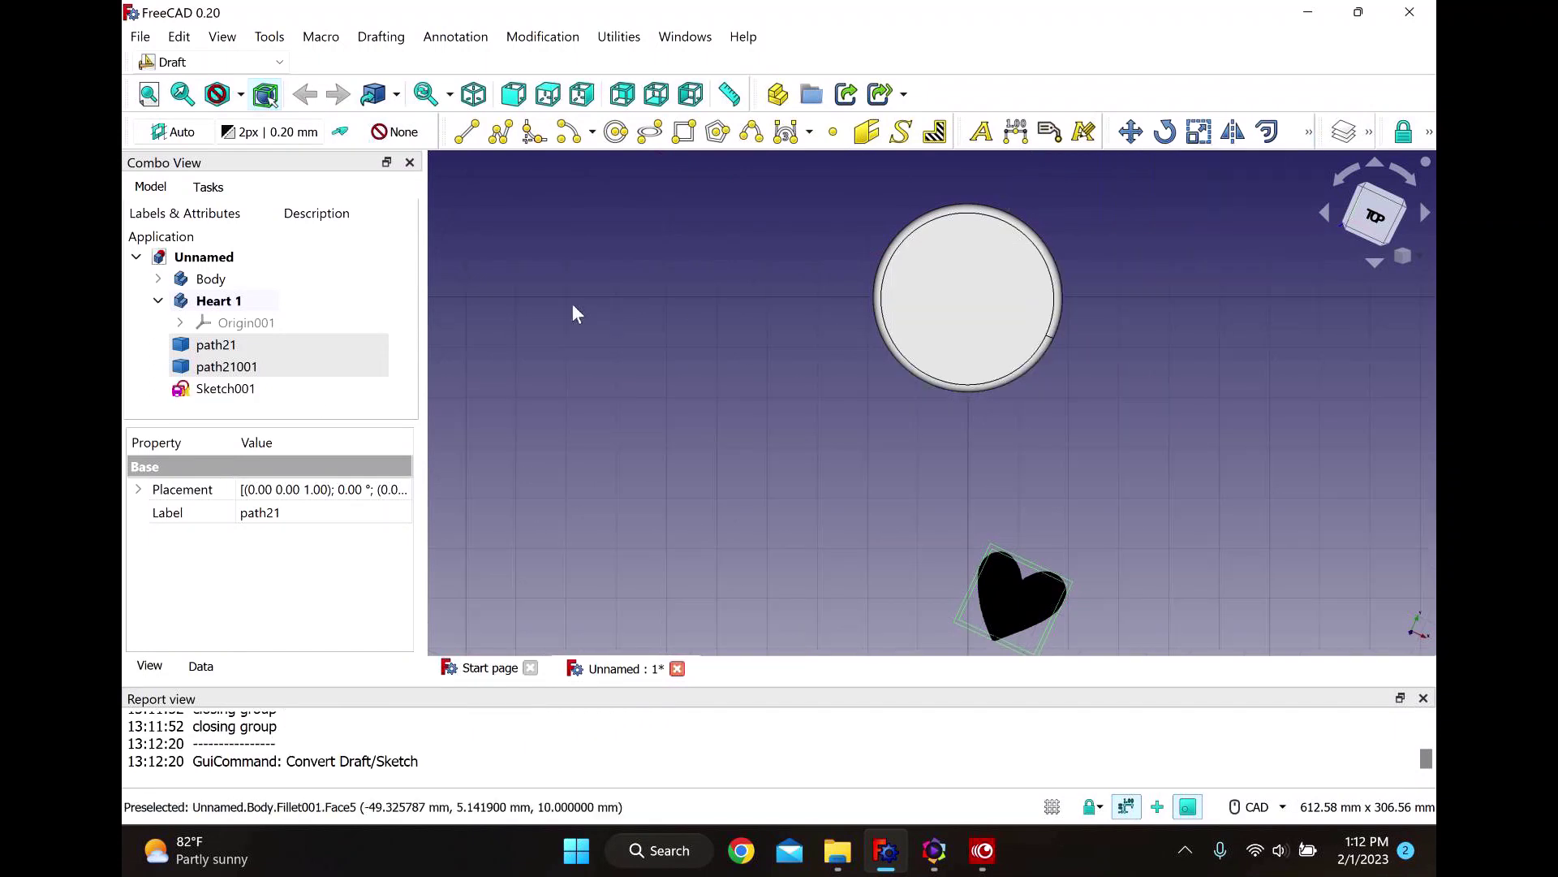
Delete the original path21 heart paths and select the new Sketch001.
{"action": "right_click", "coordinate": [297, 347]}
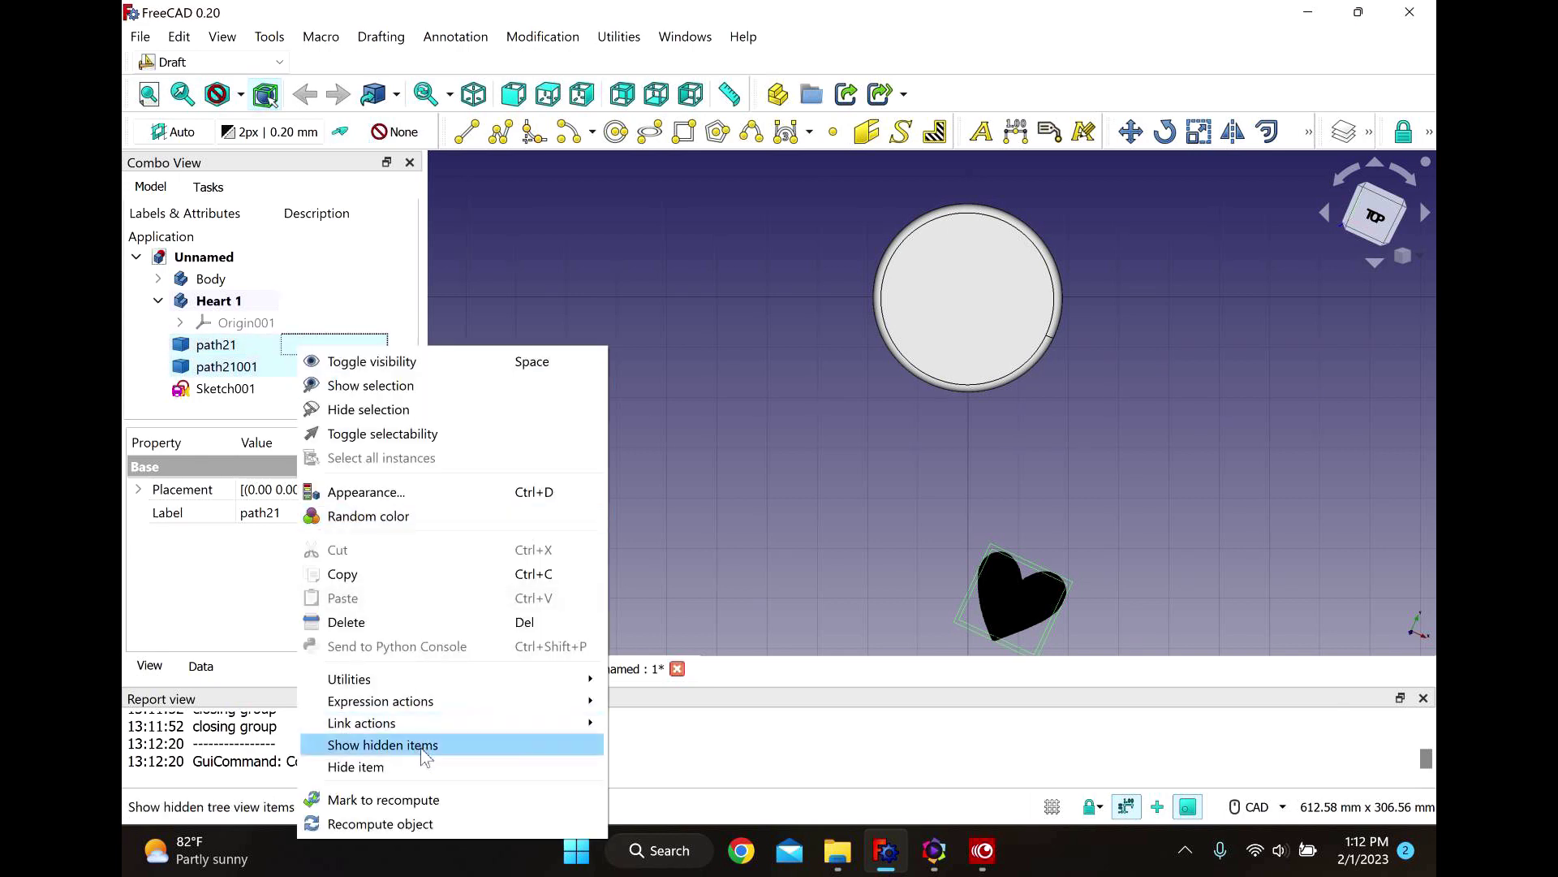
{"action": "left_click", "coordinate": [346, 623]}
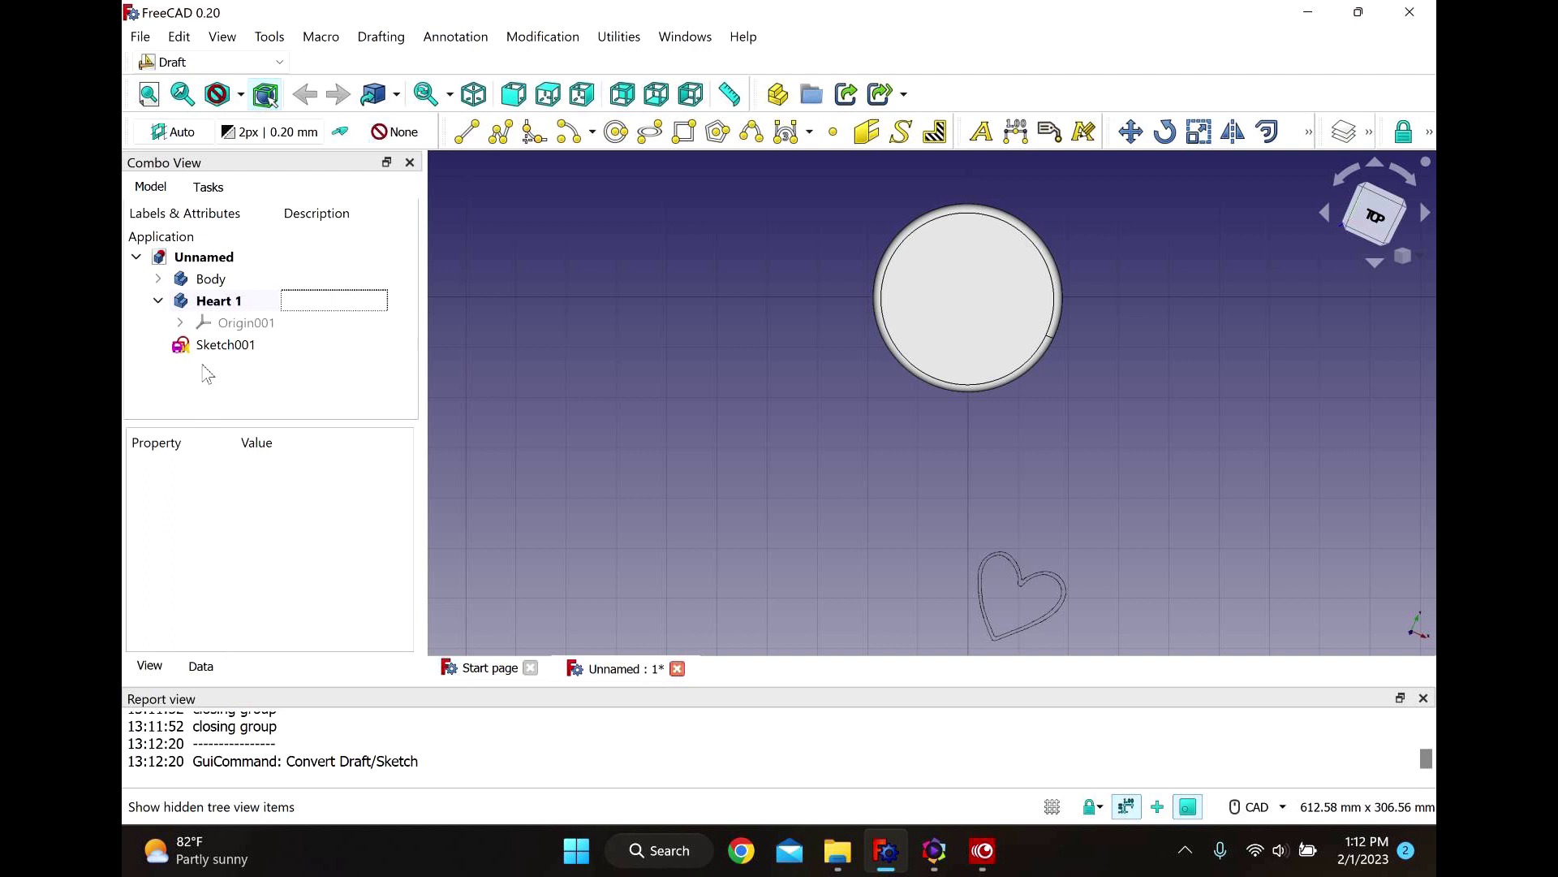
{"action": "left_click", "coordinate": [229, 344]}
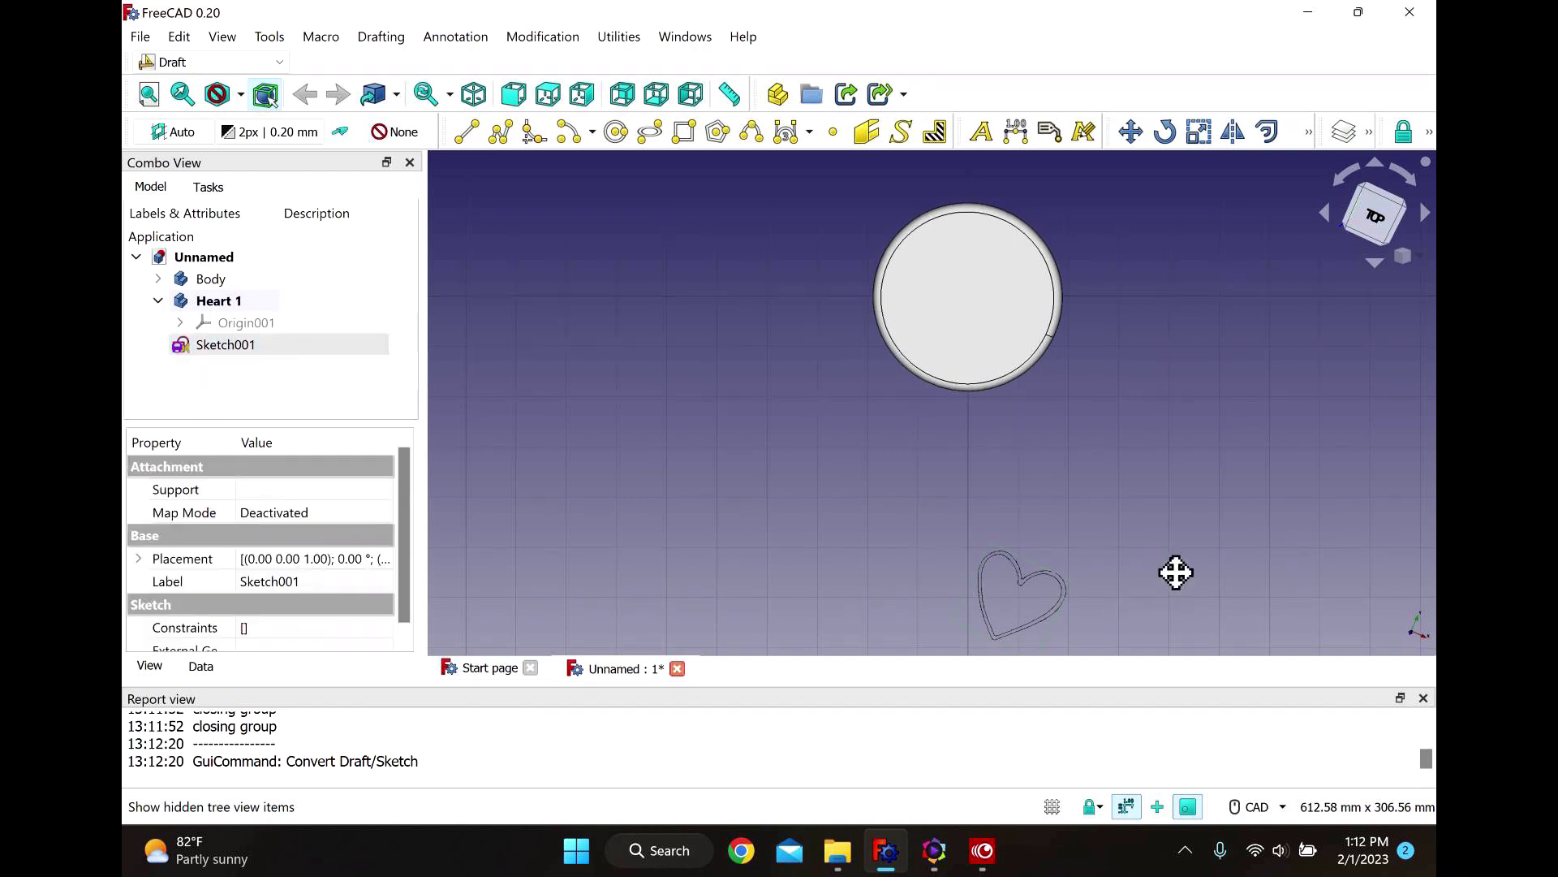
{"action": "middle_click_drag", "start_coordinate": [1176, 568], "coordinate": [1084, 516]}
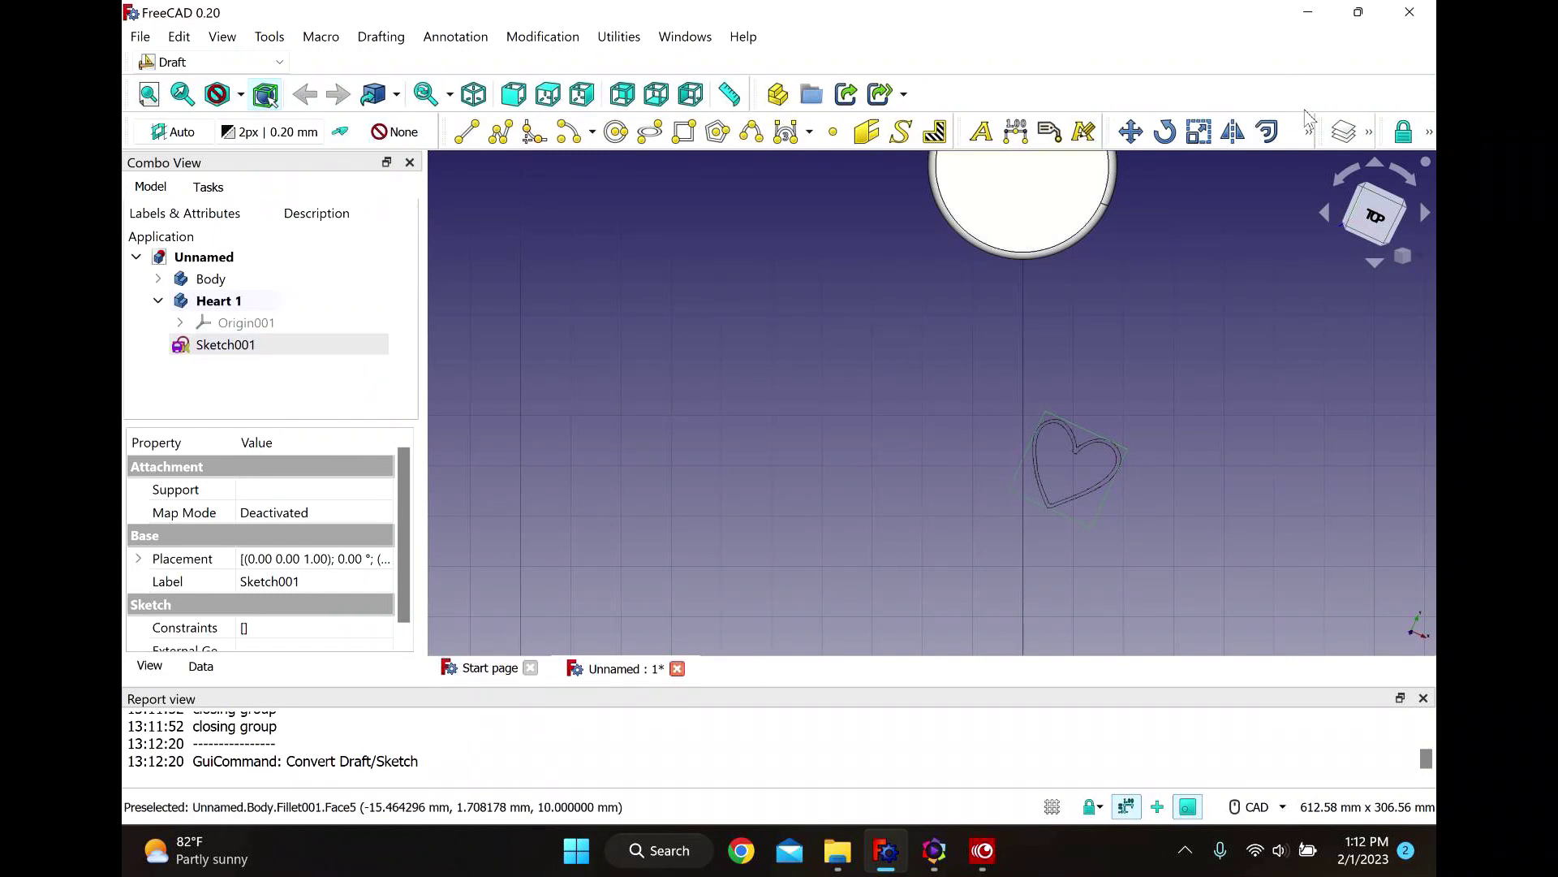
Scale Sketch001 uniformly by factor 2 as a clone, producing Sketch001 (2D), and select it.
{"action": "left_click", "coordinate": [1308, 131]}
{"action": "left_click", "coordinate": [1199, 132]}
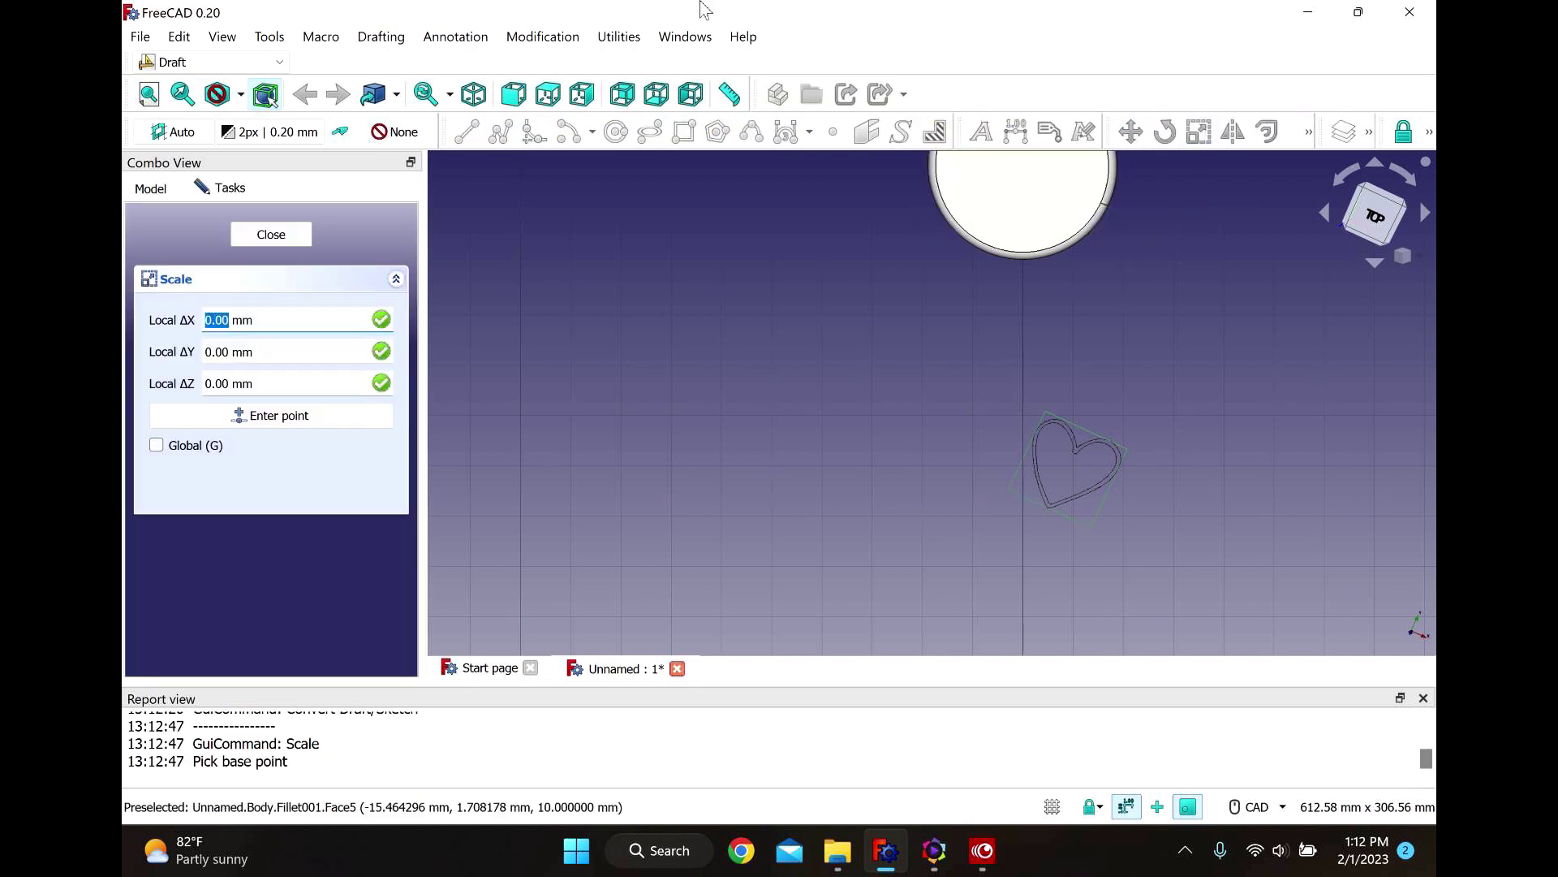
{"action": "left_click", "coordinate": [268, 418]}
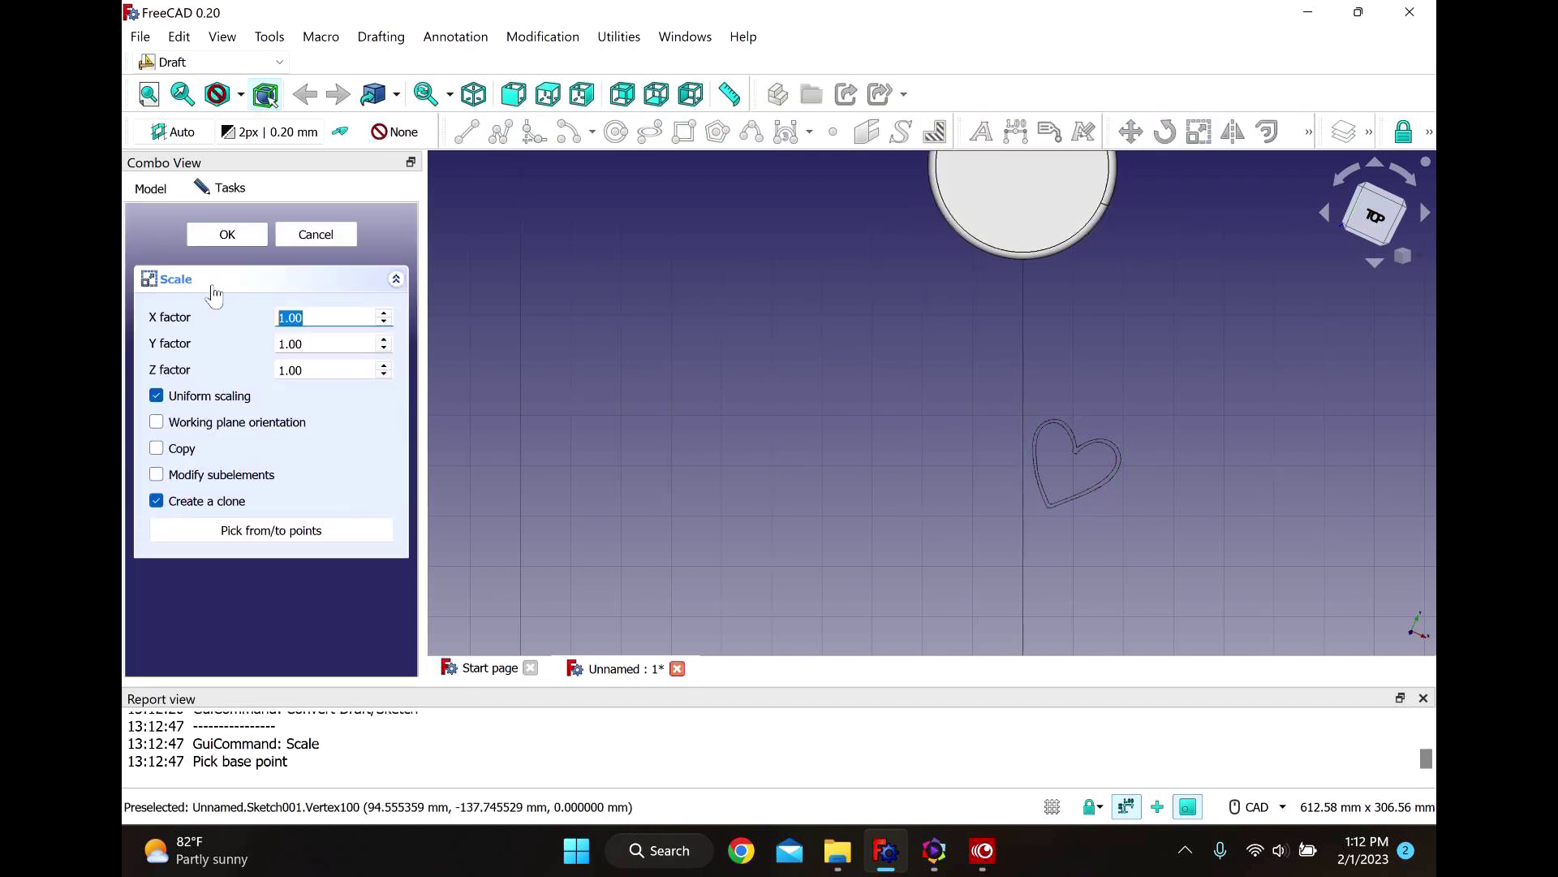
{"action": "double_click", "coordinate": [316, 319]}
{"action": "type", "text": "2"}
{"action": "left_click", "coordinate": [229, 237]}
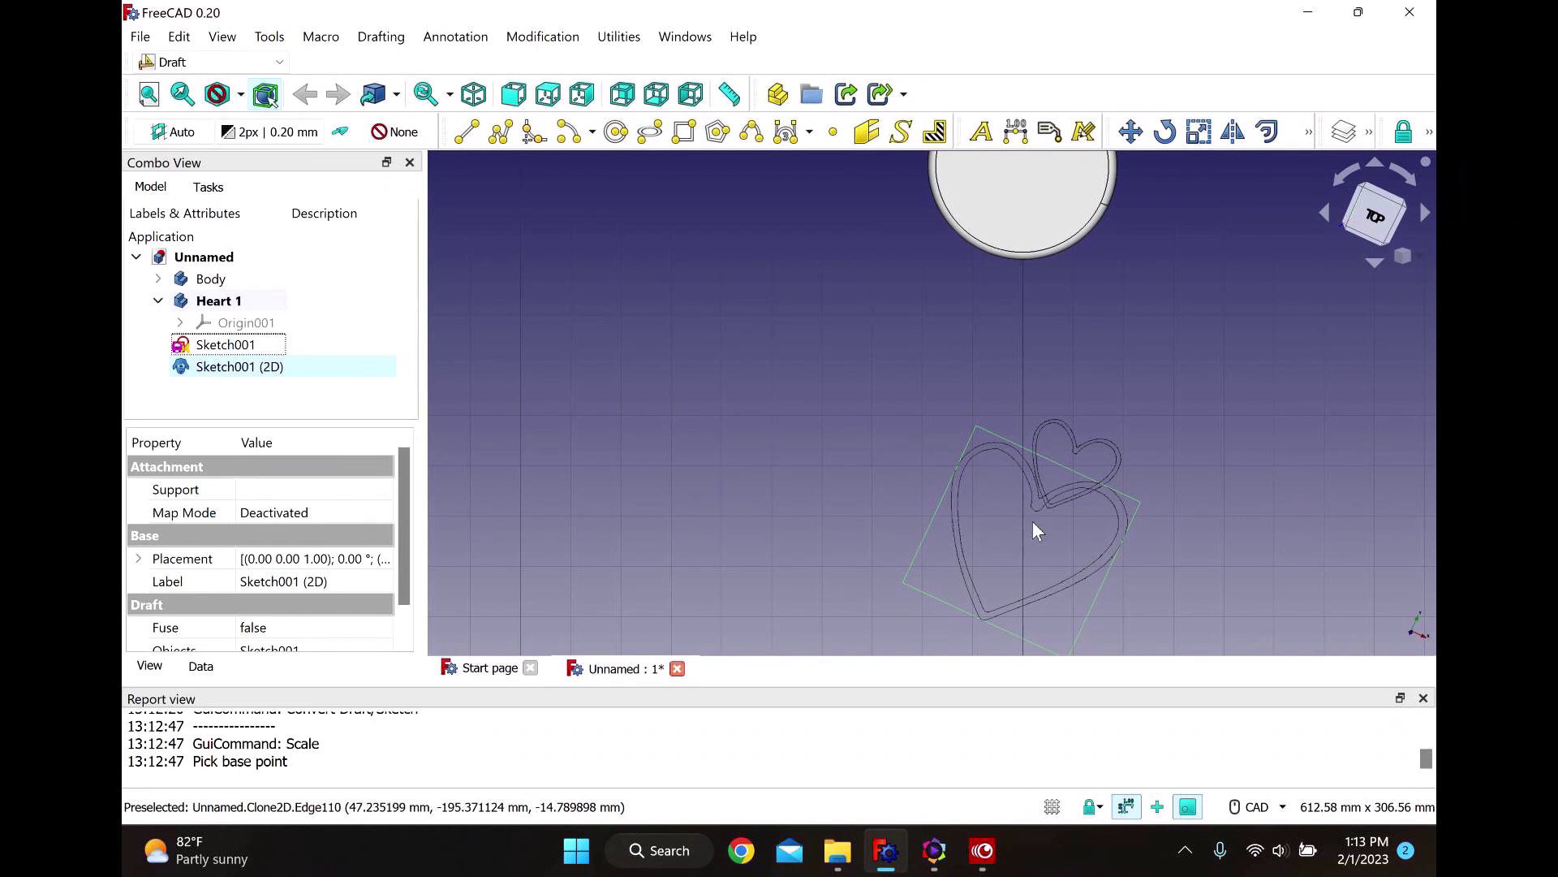
{"action": "left_click", "coordinate": [252, 347]}
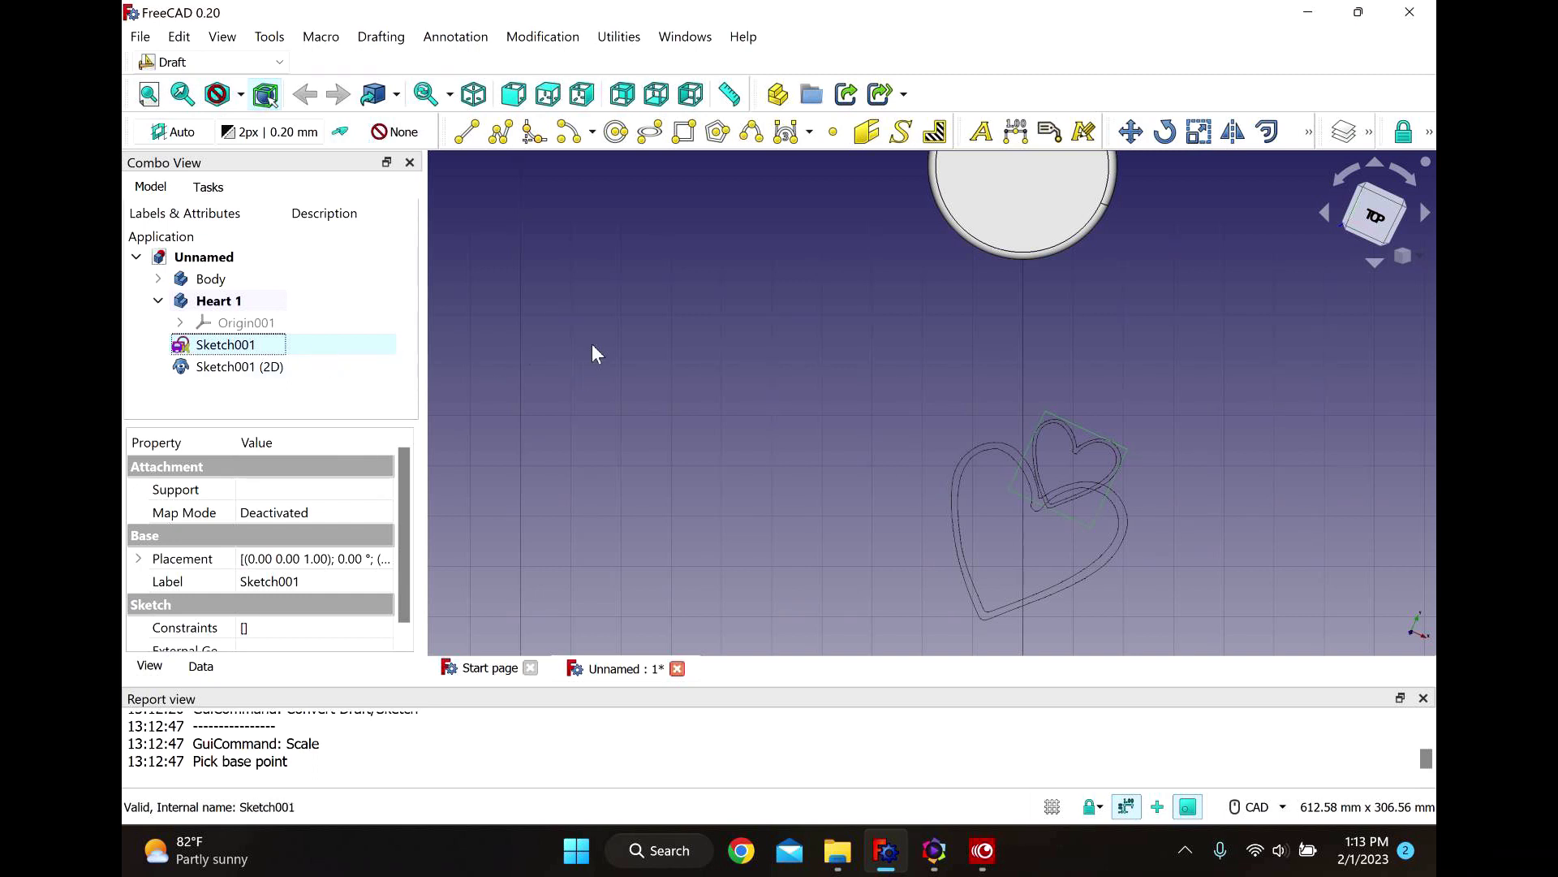
{"action": "left_click", "coordinate": [274, 367]}
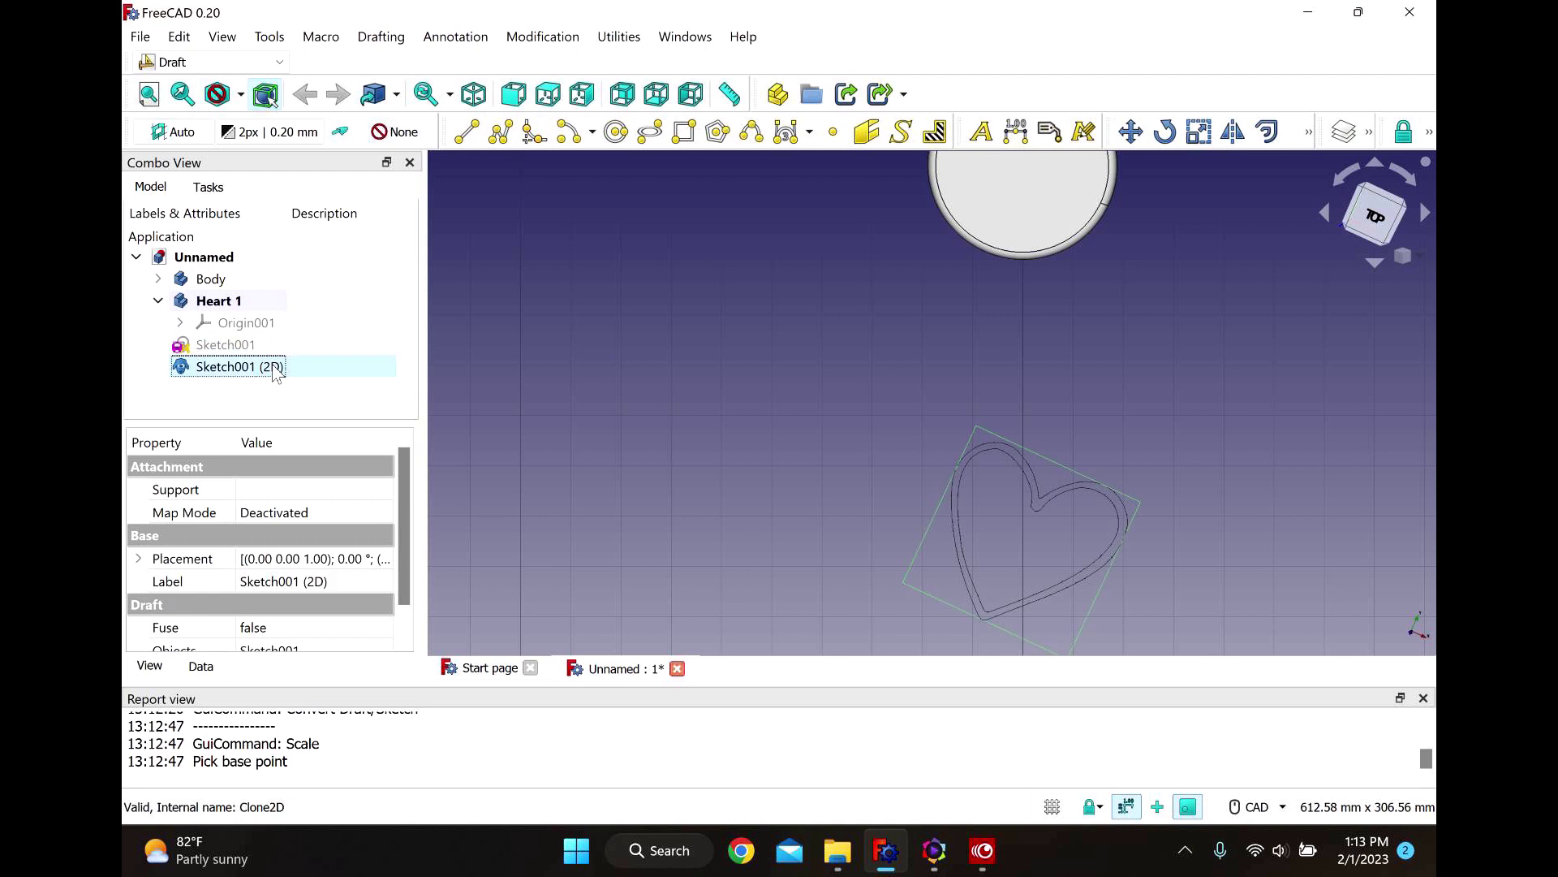
Return to Part Design and try padding the heart, dismissing the no-active-body error.
{"action": "left_click", "coordinate": [279, 62]}
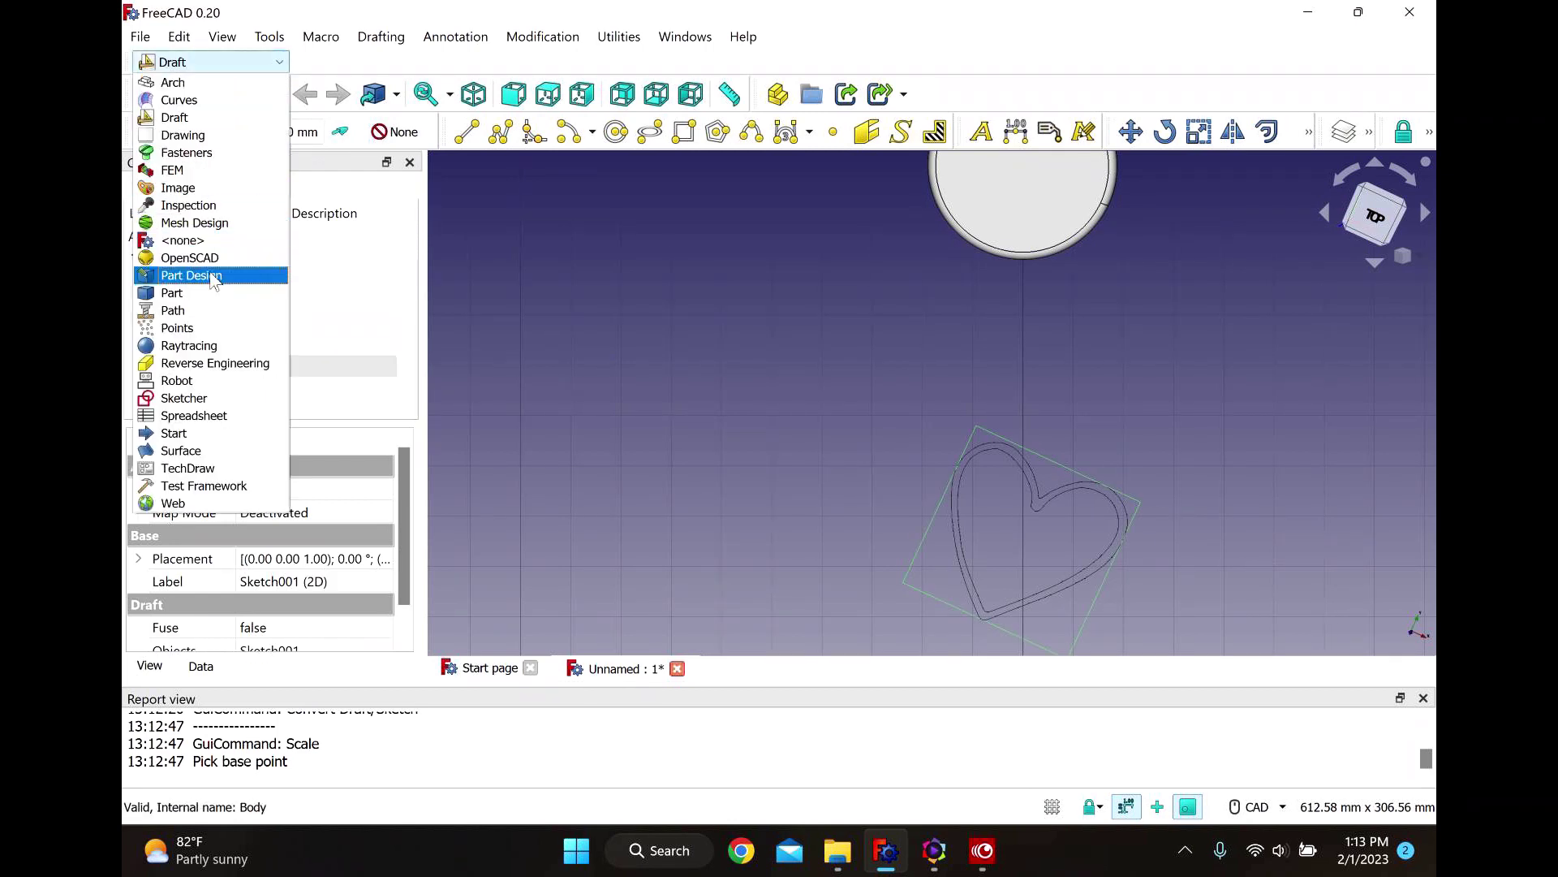
{"action": "left_click", "coordinate": [211, 277]}
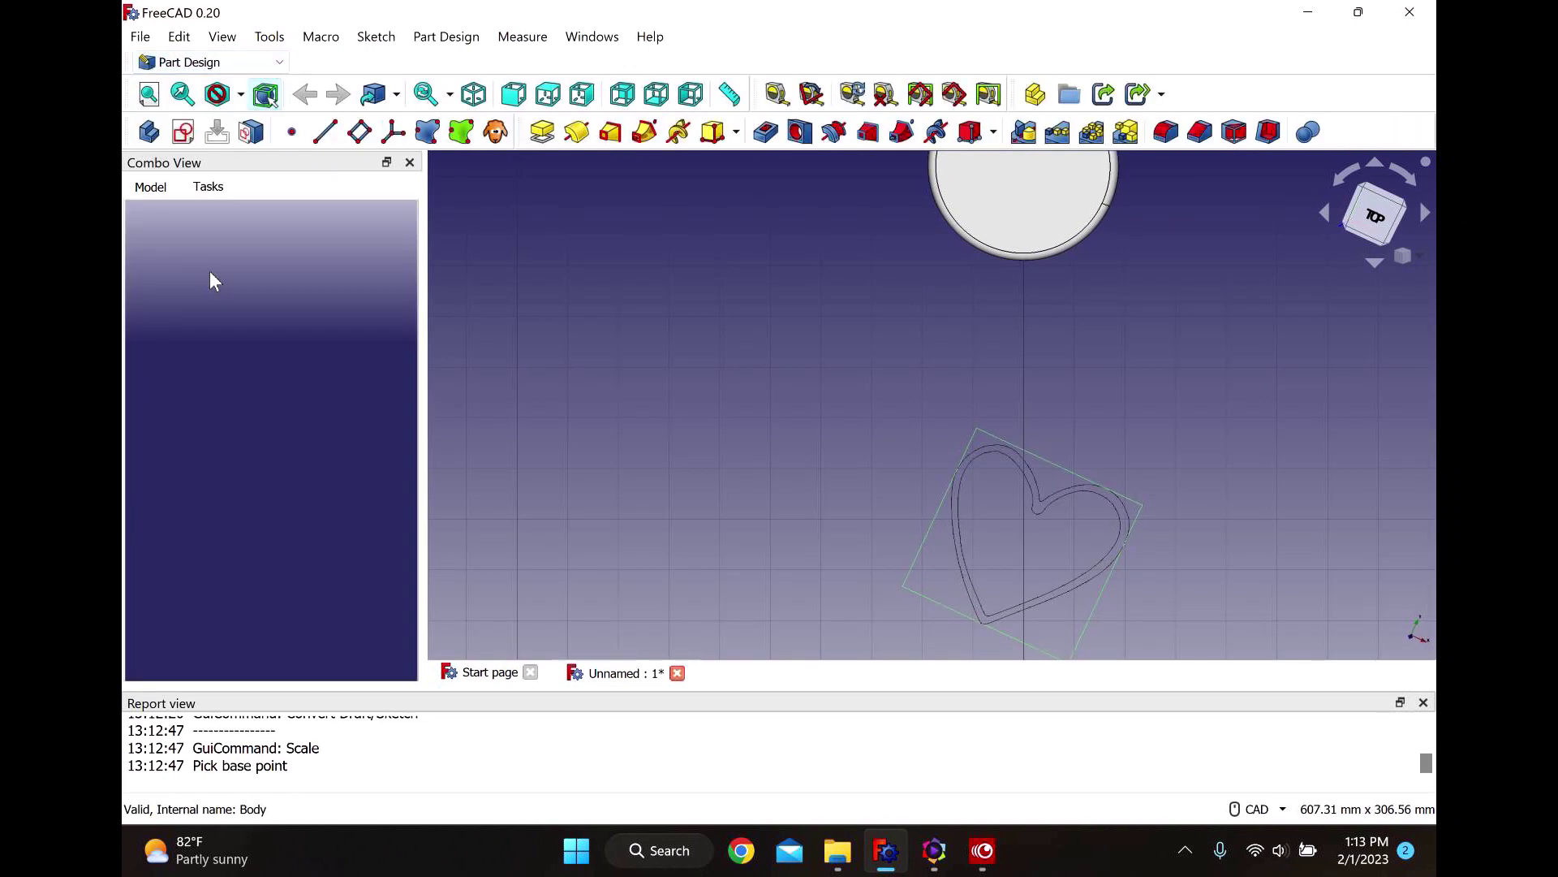
{"action": "left_click", "coordinate": [157, 189]}
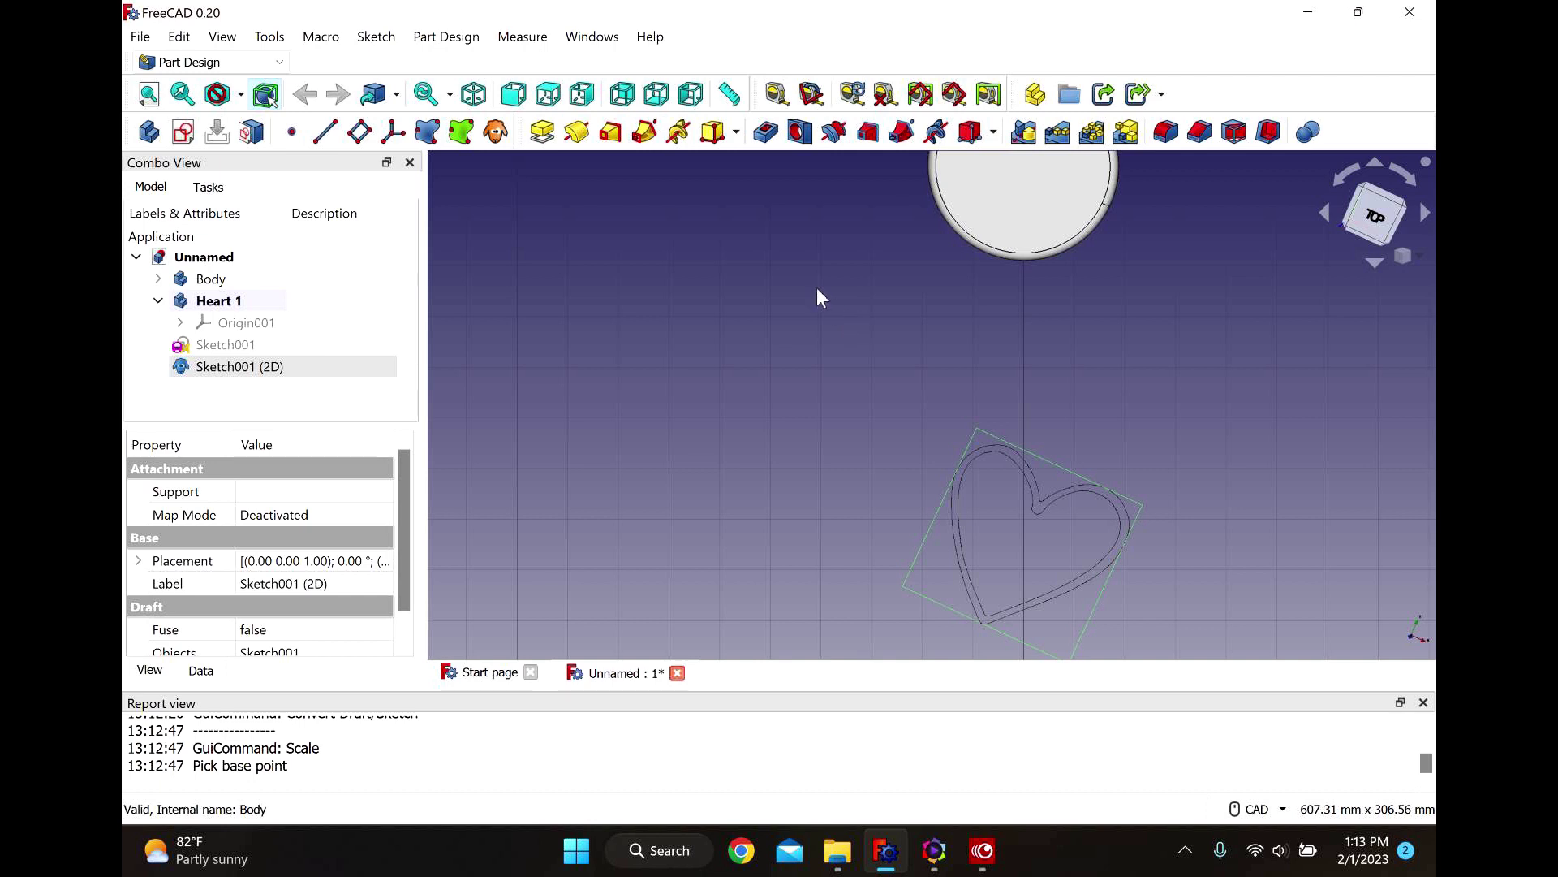
{"action": "left_click", "coordinate": [549, 138]}
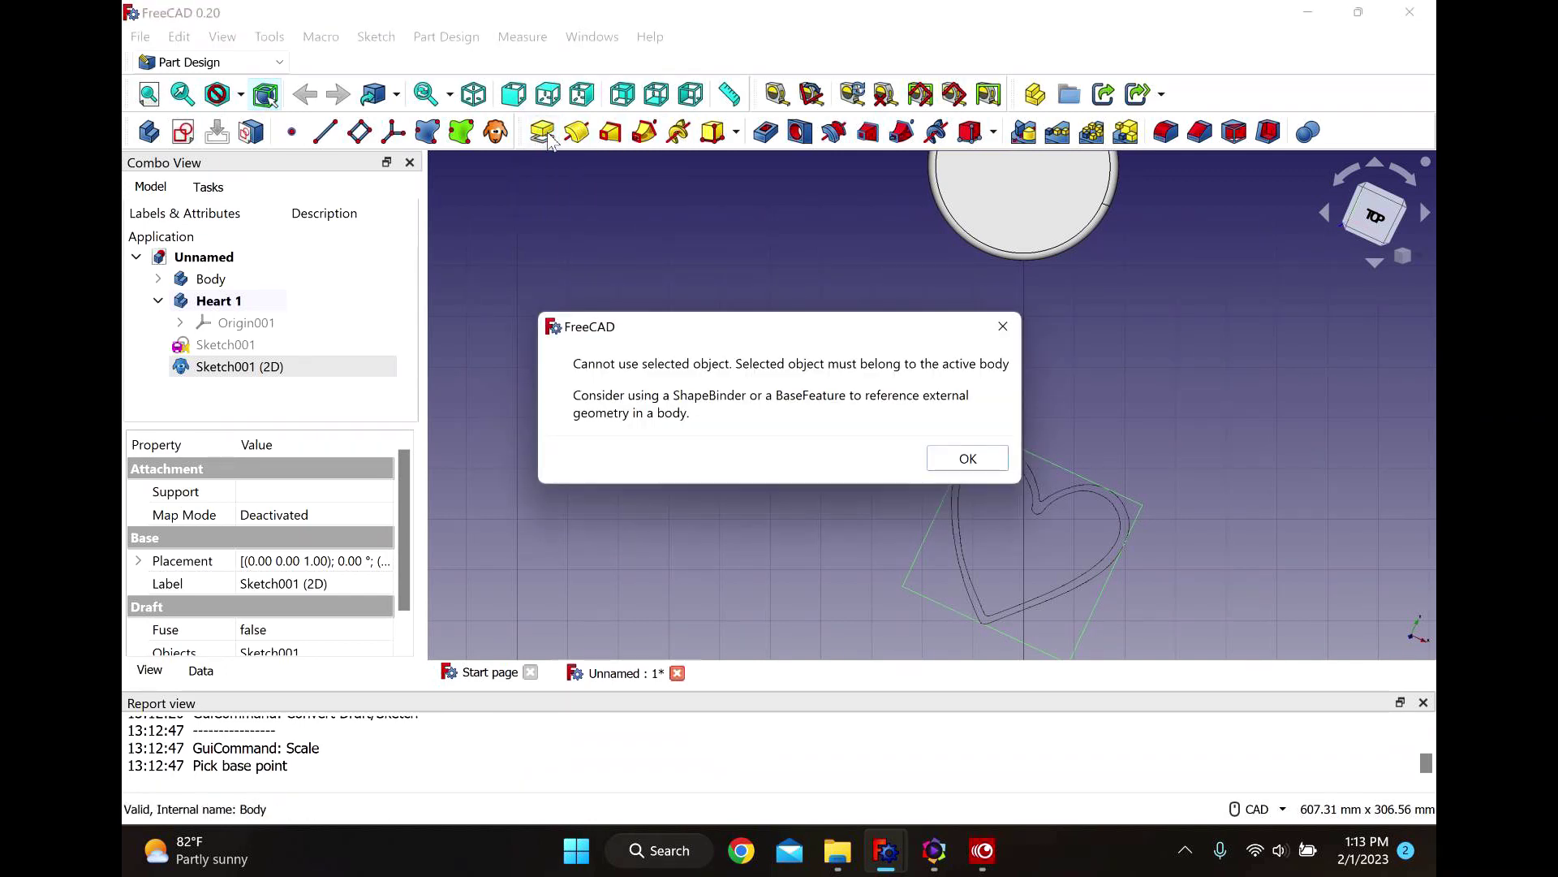
{"action": "left_click", "coordinate": [1001, 328]}
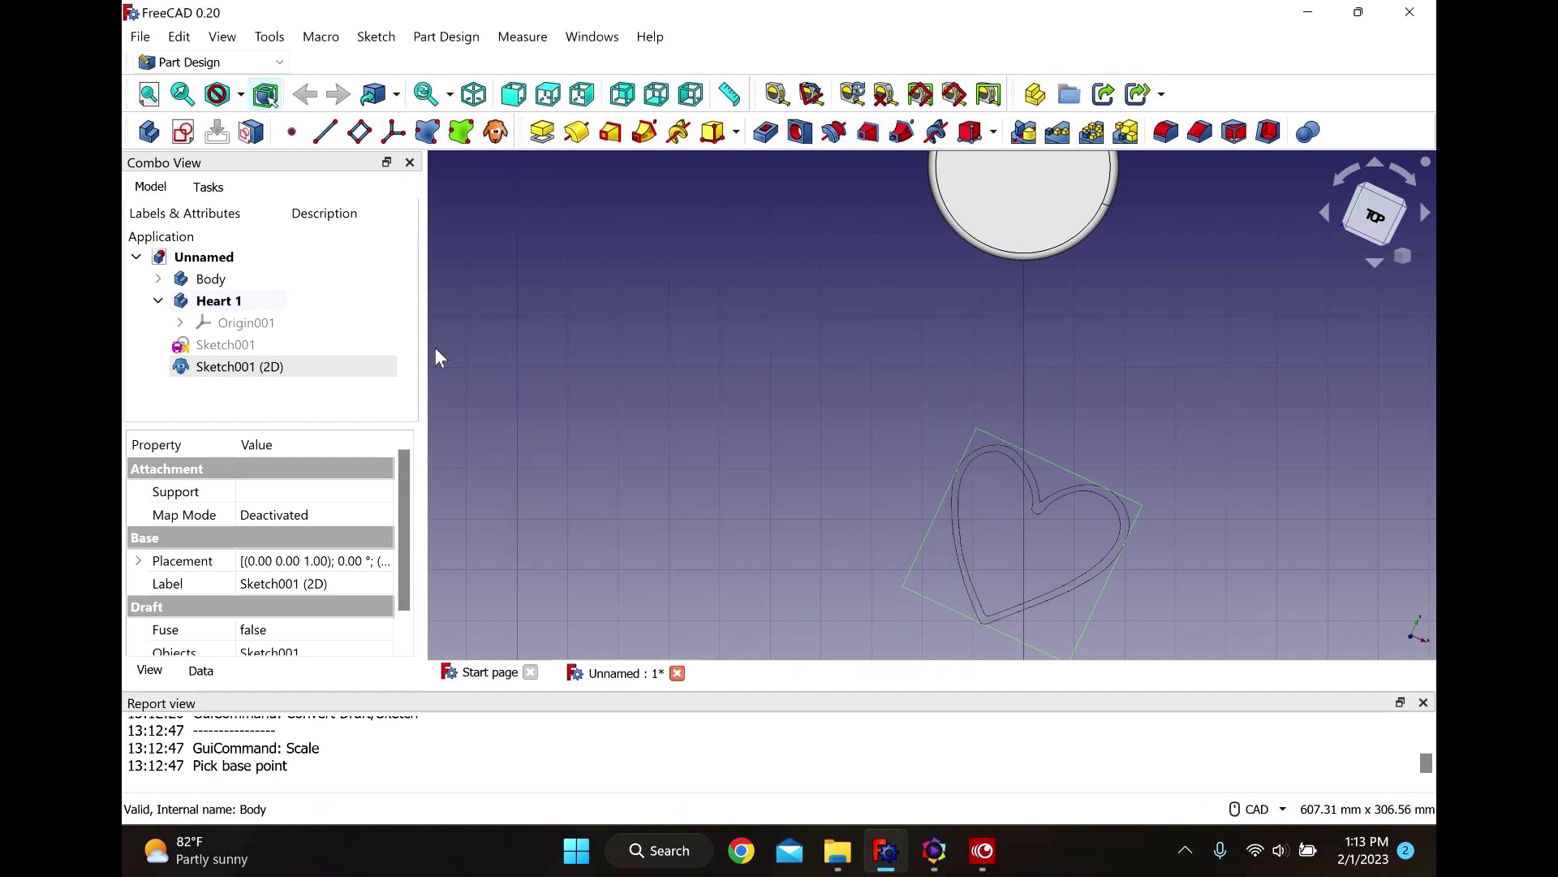
Drag Sketch001 (2D) into the Heart 1 body in the tree and select it.
{"action": "left_click", "coordinate": [202, 370]}
{"action": "mouse_move", "coordinate": [202, 374]}
{"action": "left_mouse_down"}
{"action": "mouse_move", "coordinate": [191, 300]}
{"action": "mouse_move", "coordinate": [217, 306]}
{"action": "left_mouse_up"}
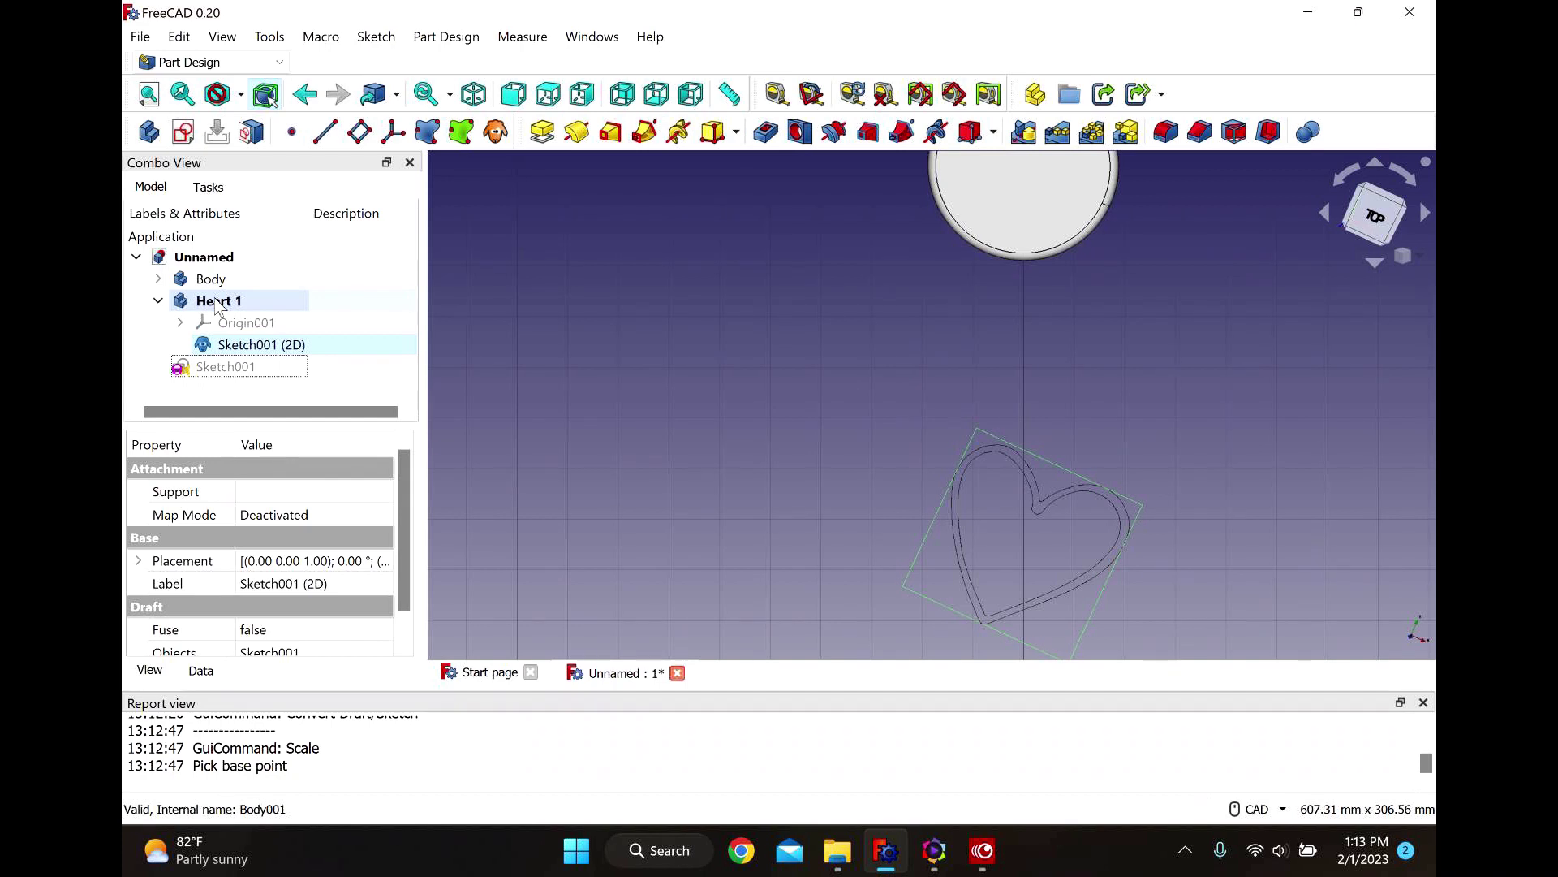
{"action": "left_click", "coordinate": [239, 345]}
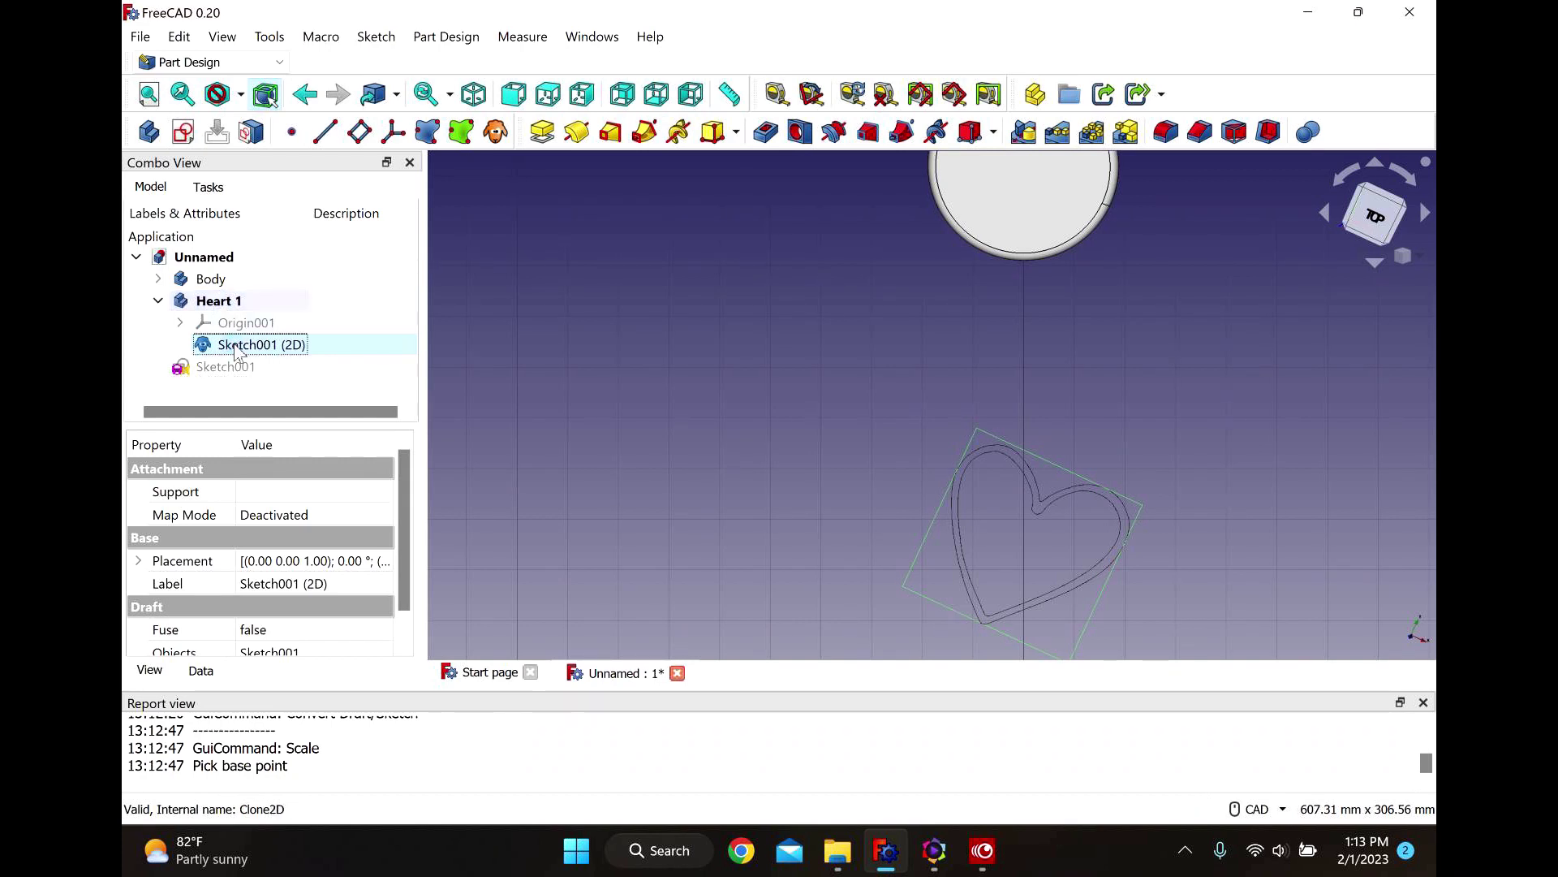
Pad the scaled heart 10 mm into Pad001, then fit and tilt the view.
{"action": "left_click", "coordinate": [543, 137]}
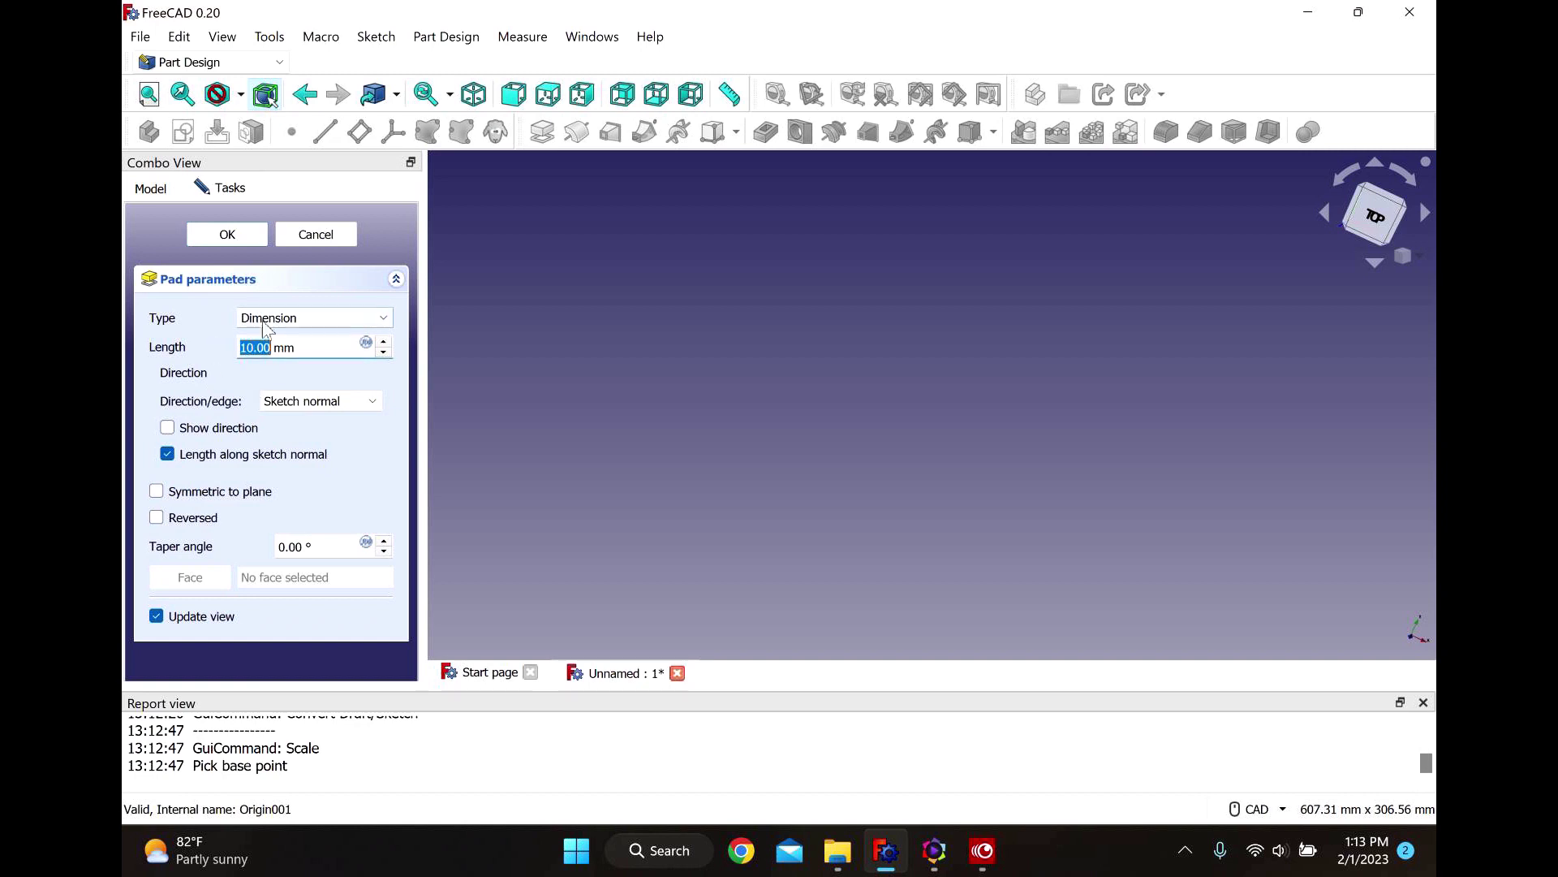
{"action": "left_click", "coordinate": [241, 238]}
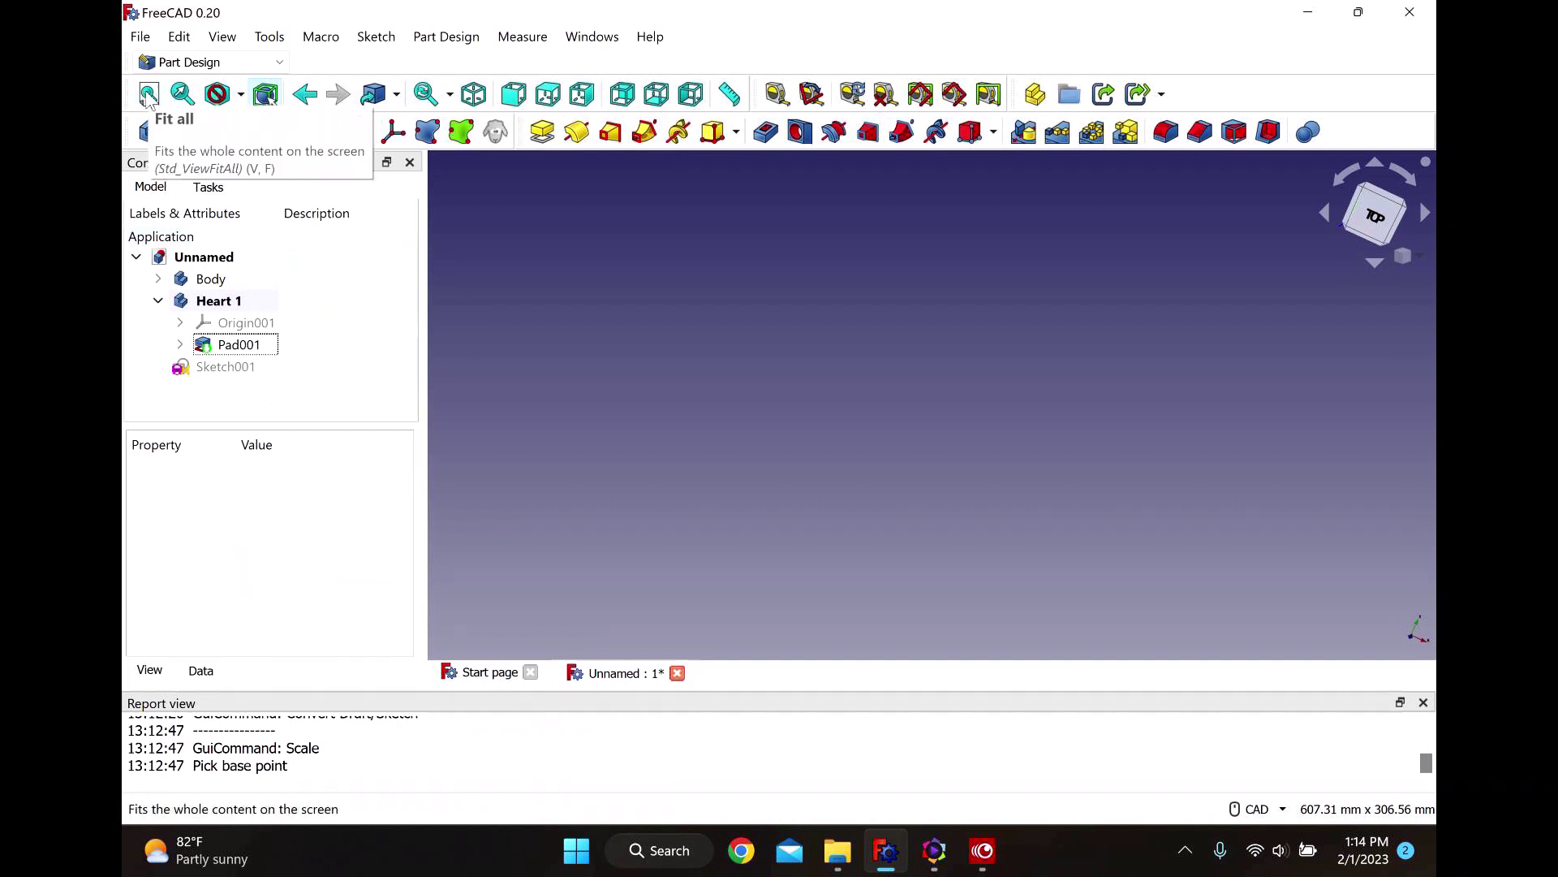
{"action": "left_click", "coordinate": [147, 95]}
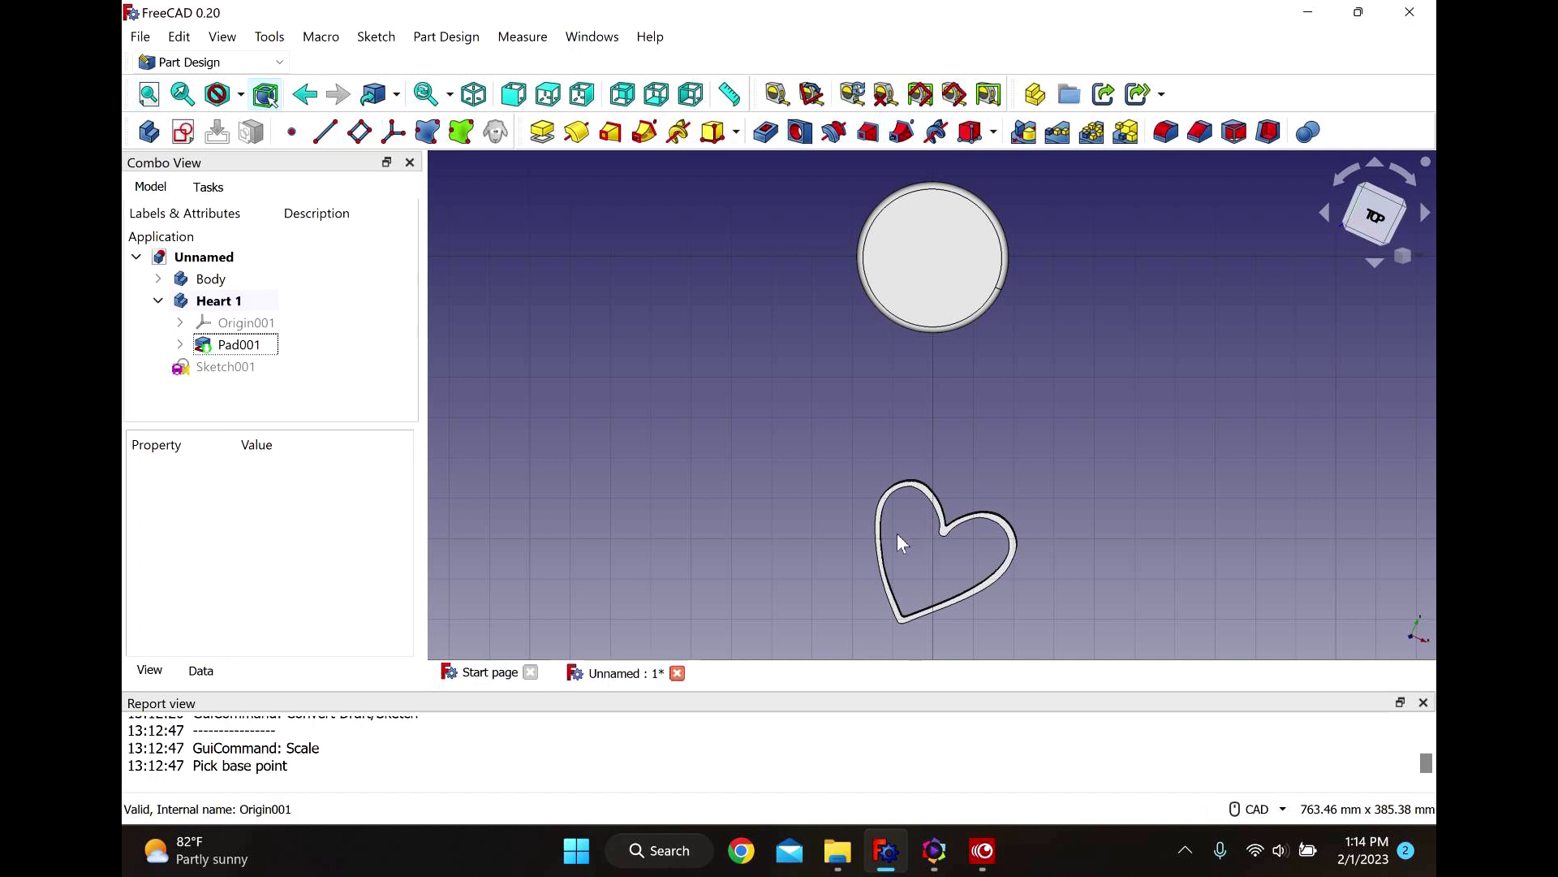
{"action": "middle_click_drag", "start_coordinate": [828, 523], "coordinate": [880, 522]}
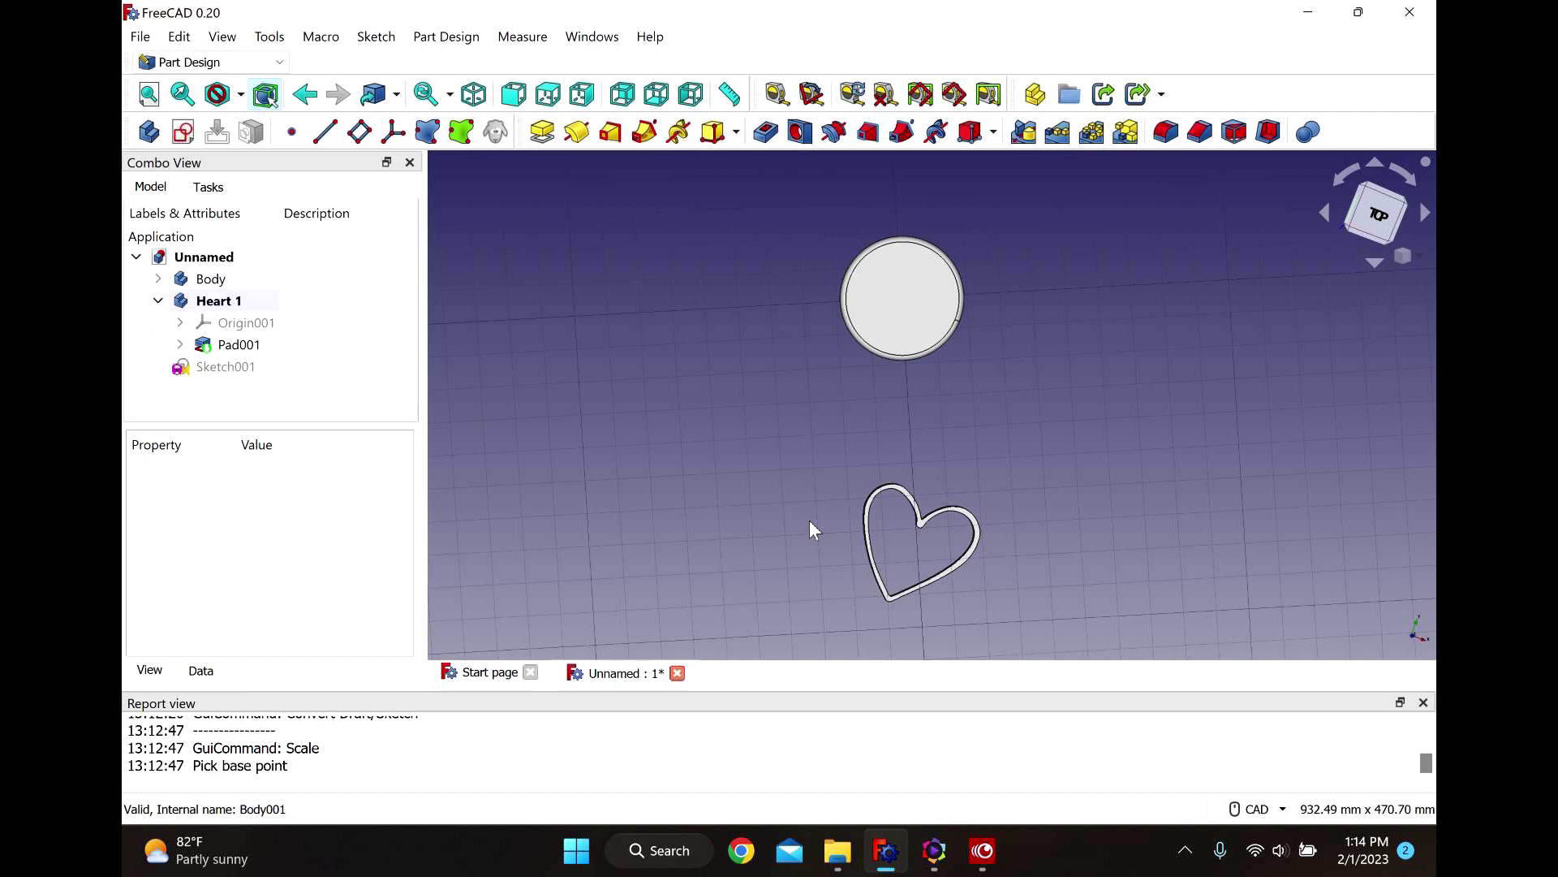
Transform Heart 1, rotating it with the rotation sphere so it stands upright.
{"action": "left_click", "coordinate": [228, 311]}
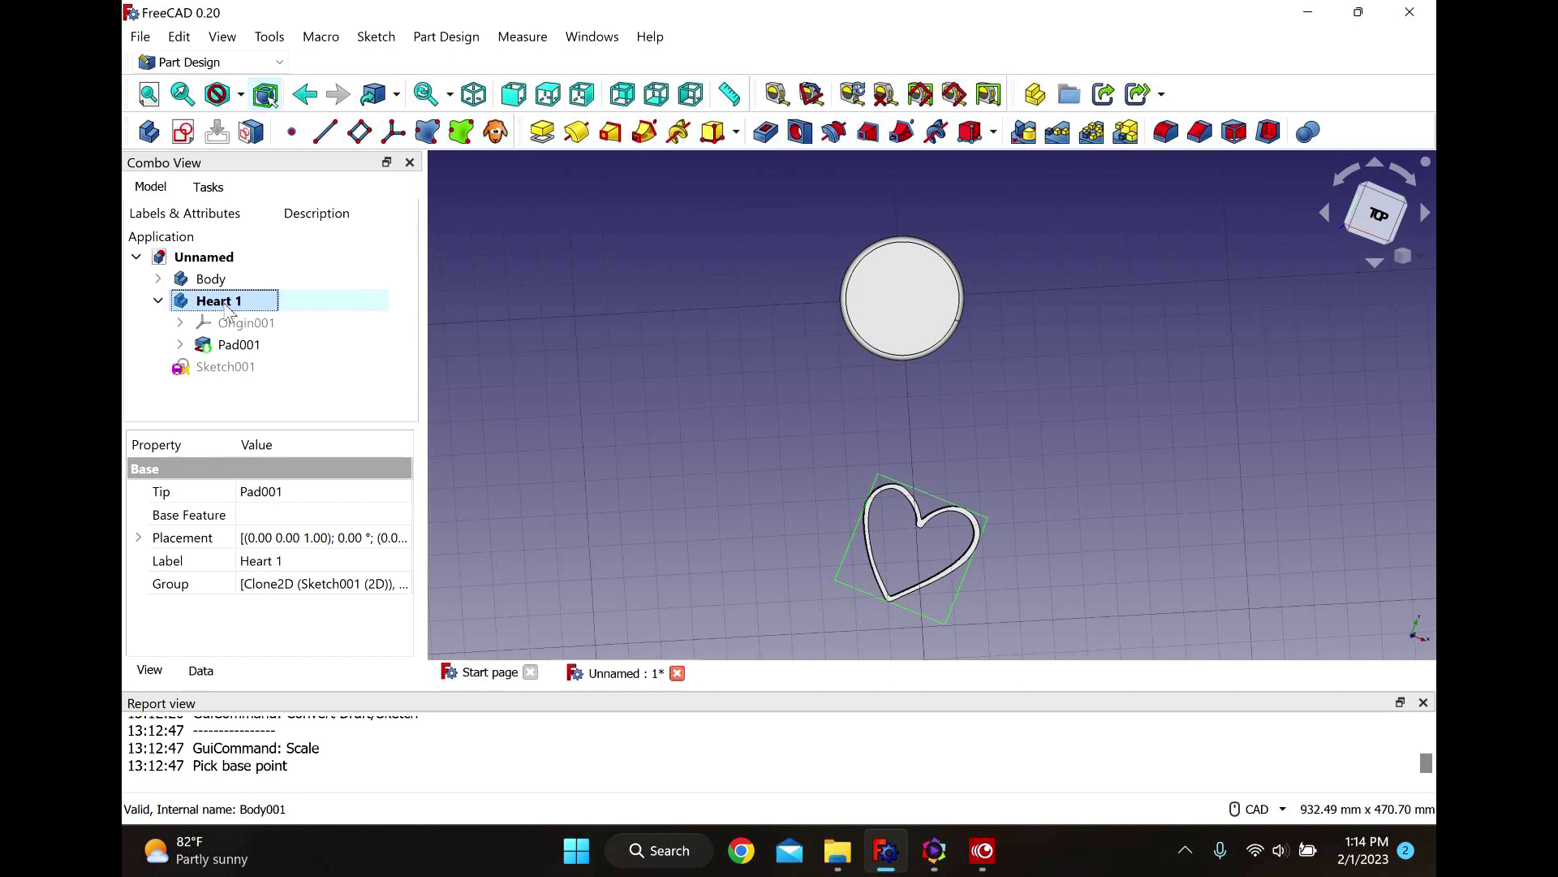
{"action": "right_click", "coordinate": [228, 309]}
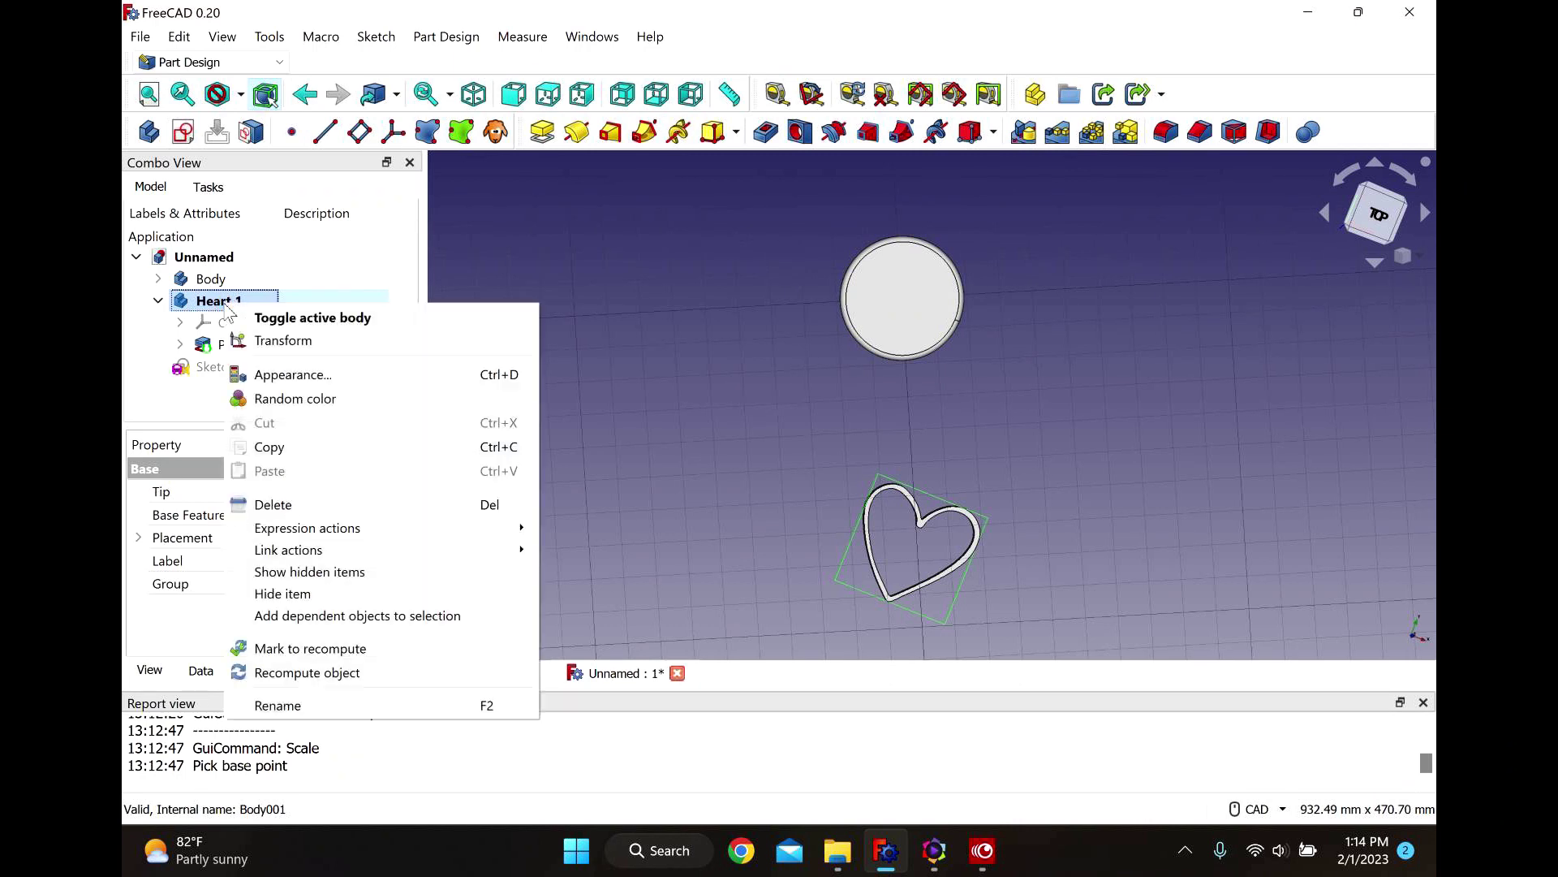
{"action": "left_click", "coordinate": [271, 344]}
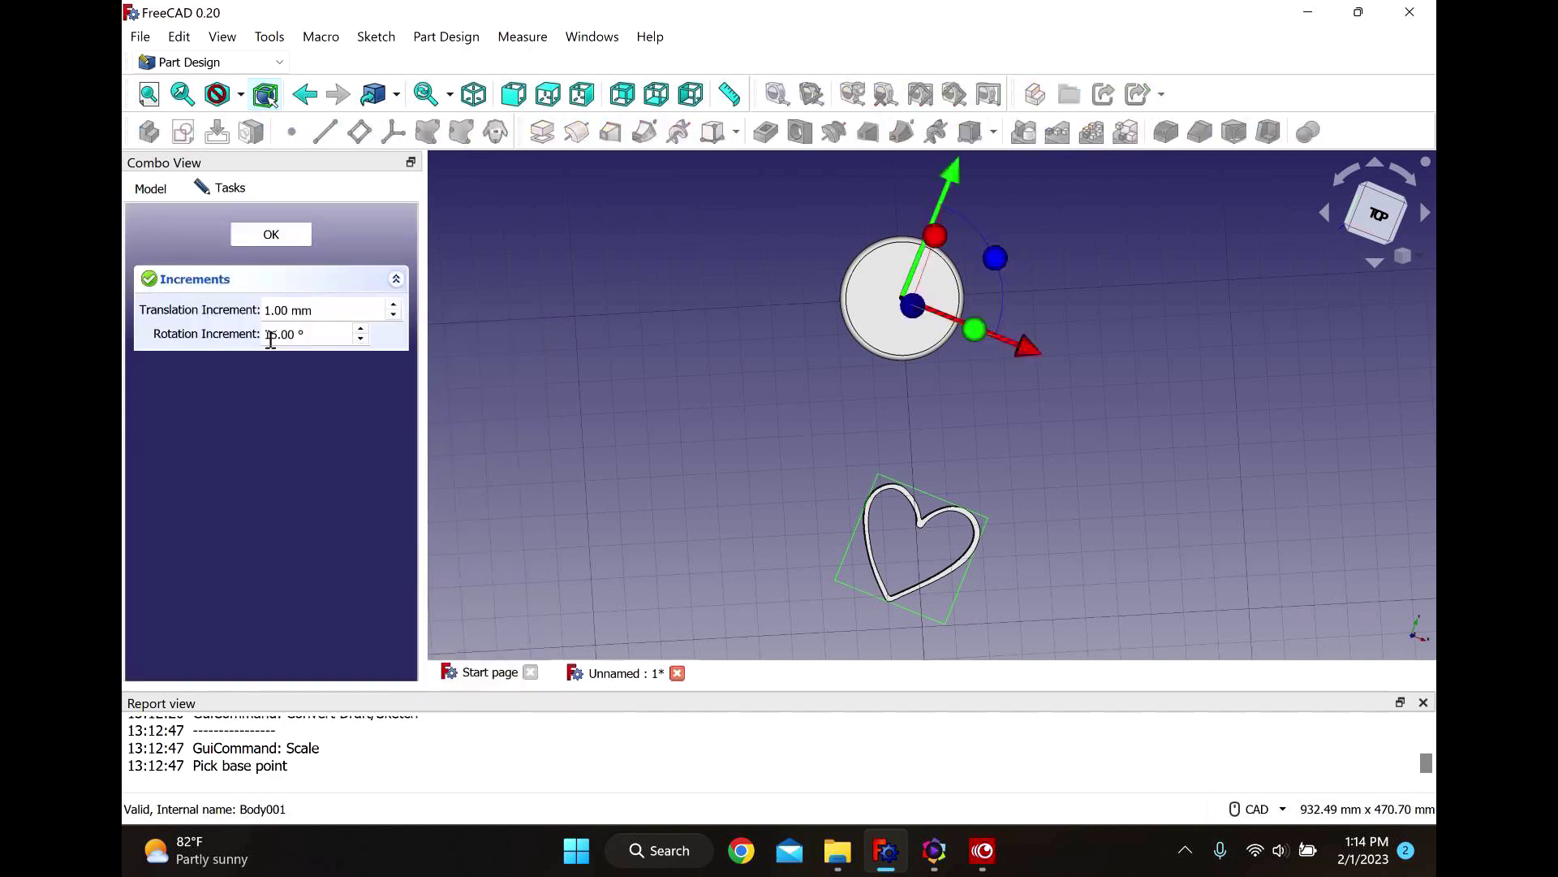
{"action": "middle_click_drag", "start_coordinate": [738, 461], "coordinate": [1078, 462]}
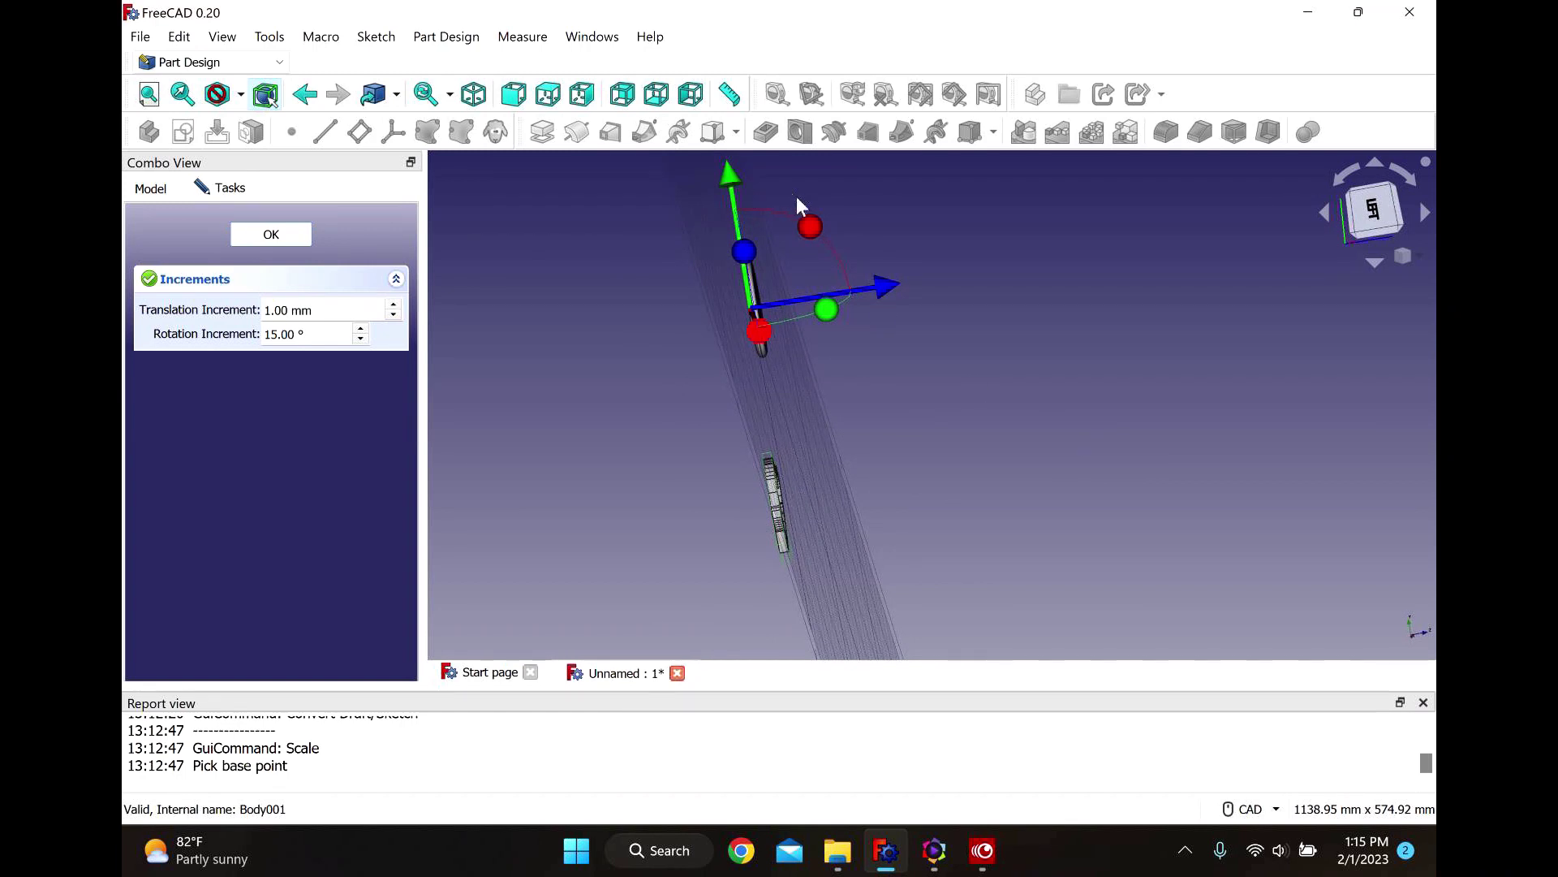
{"action": "left_click_drag", "start_coordinate": [811, 227], "coordinate": [995, 430]}
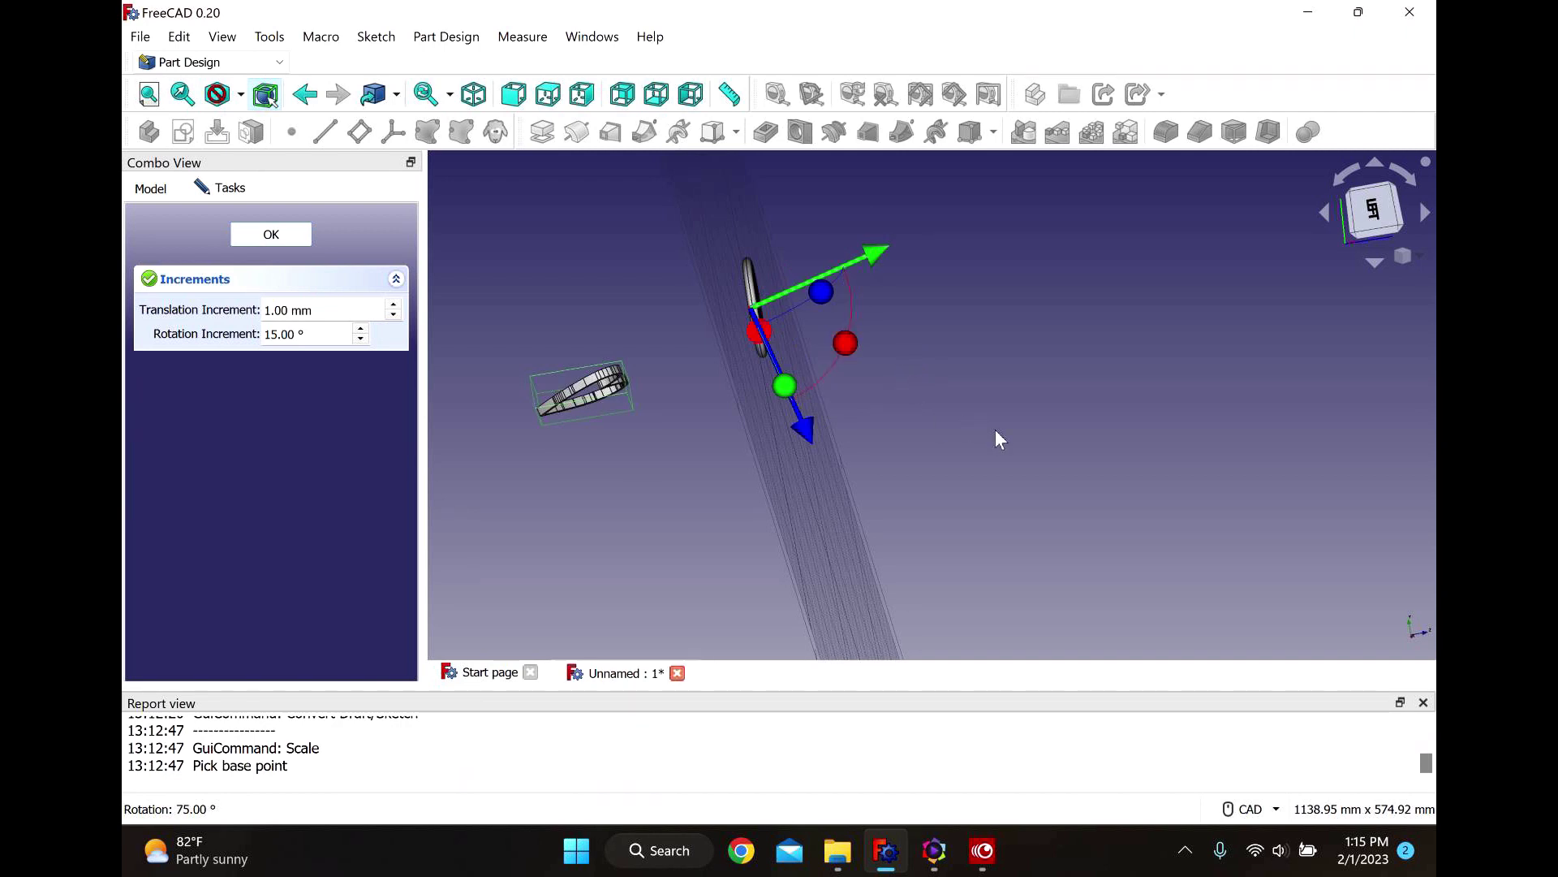
{"action": "left_click_drag", "start_coordinate": [847, 364], "coordinate": [844, 388]}
Drag the translation arrows to raise and shift the upright heart onto the round base.
{"action": "middle_click_drag", "start_coordinate": [1001, 417], "coordinate": [852, 390]}
{"action": "middle_click_drag", "start_coordinate": [939, 410], "coordinate": [820, 487]}
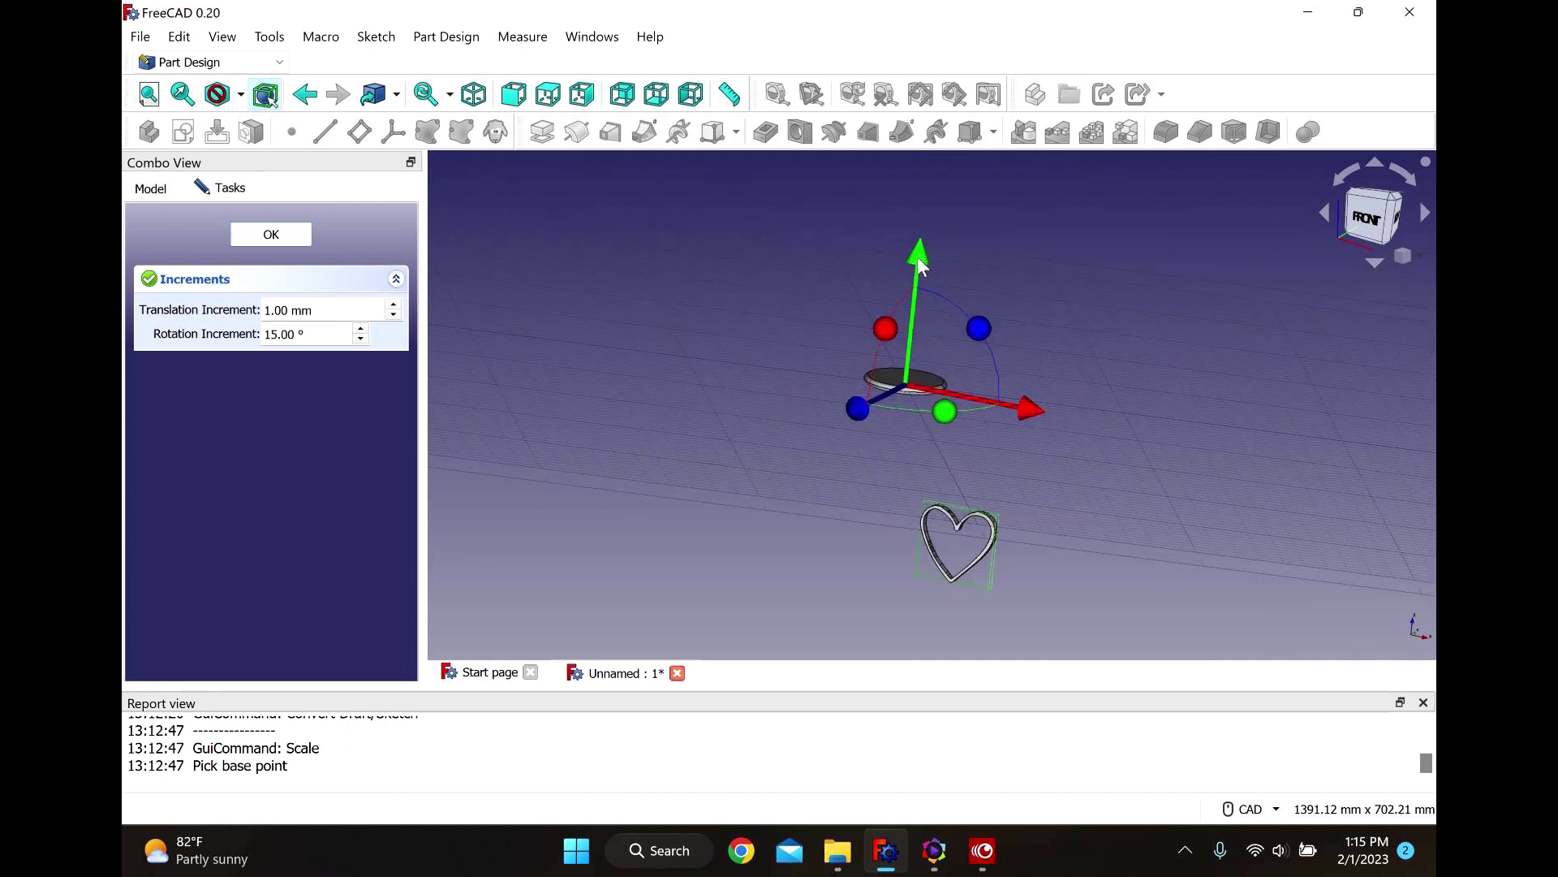
{"action": "left_click_drag", "start_coordinate": [925, 262], "coordinate": [960, 83]}
{"action": "middle_click_drag", "start_coordinate": [856, 435], "coordinate": [912, 442]}
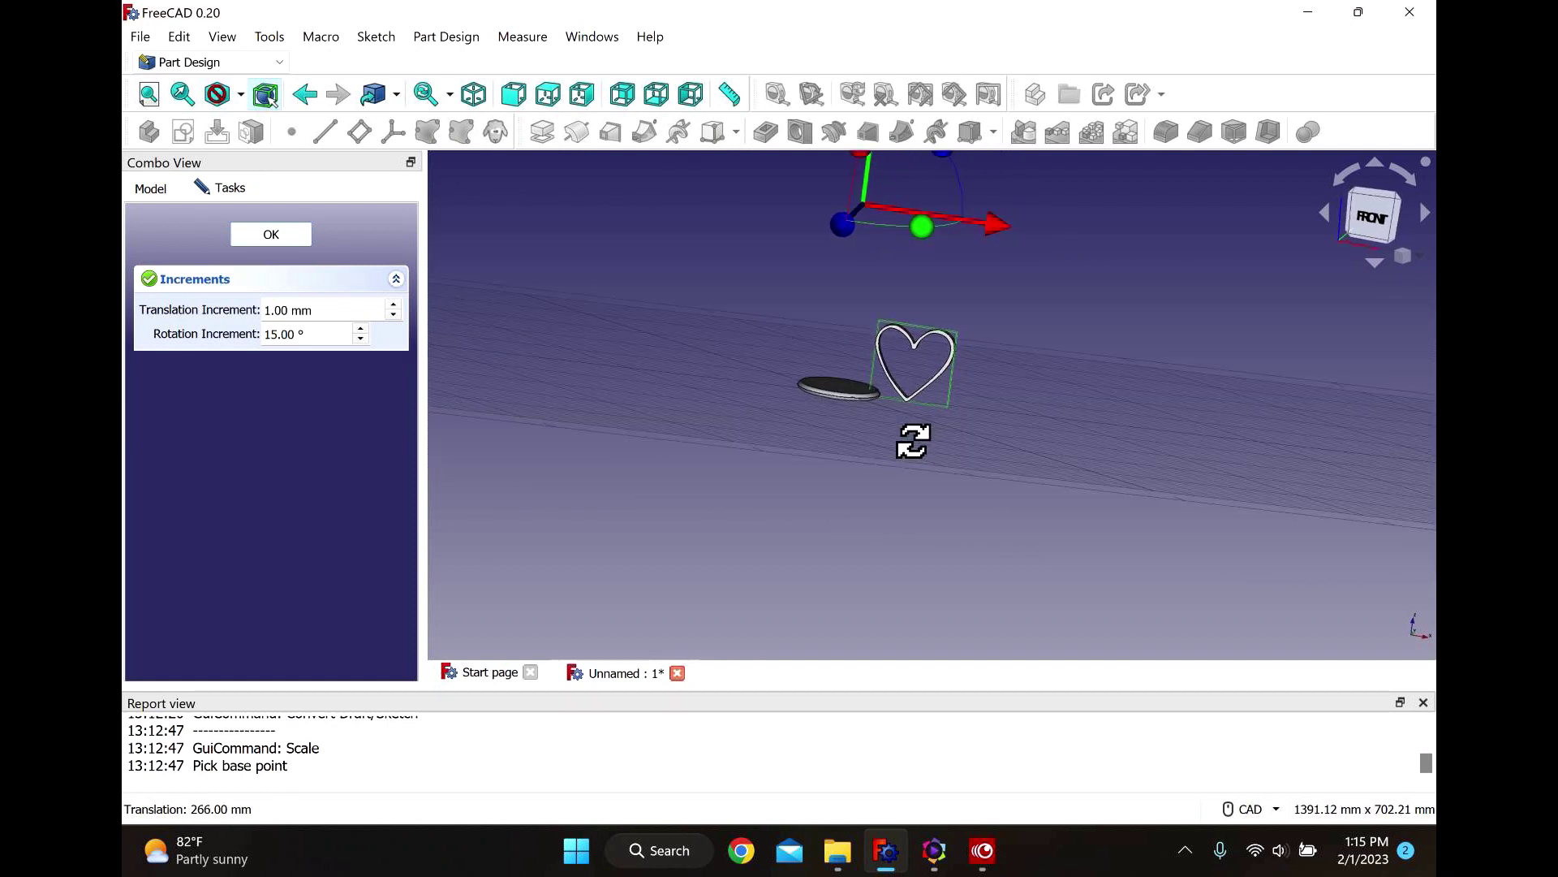
{"action": "left_click_drag", "start_coordinate": [1000, 218], "coordinate": [932, 233]}
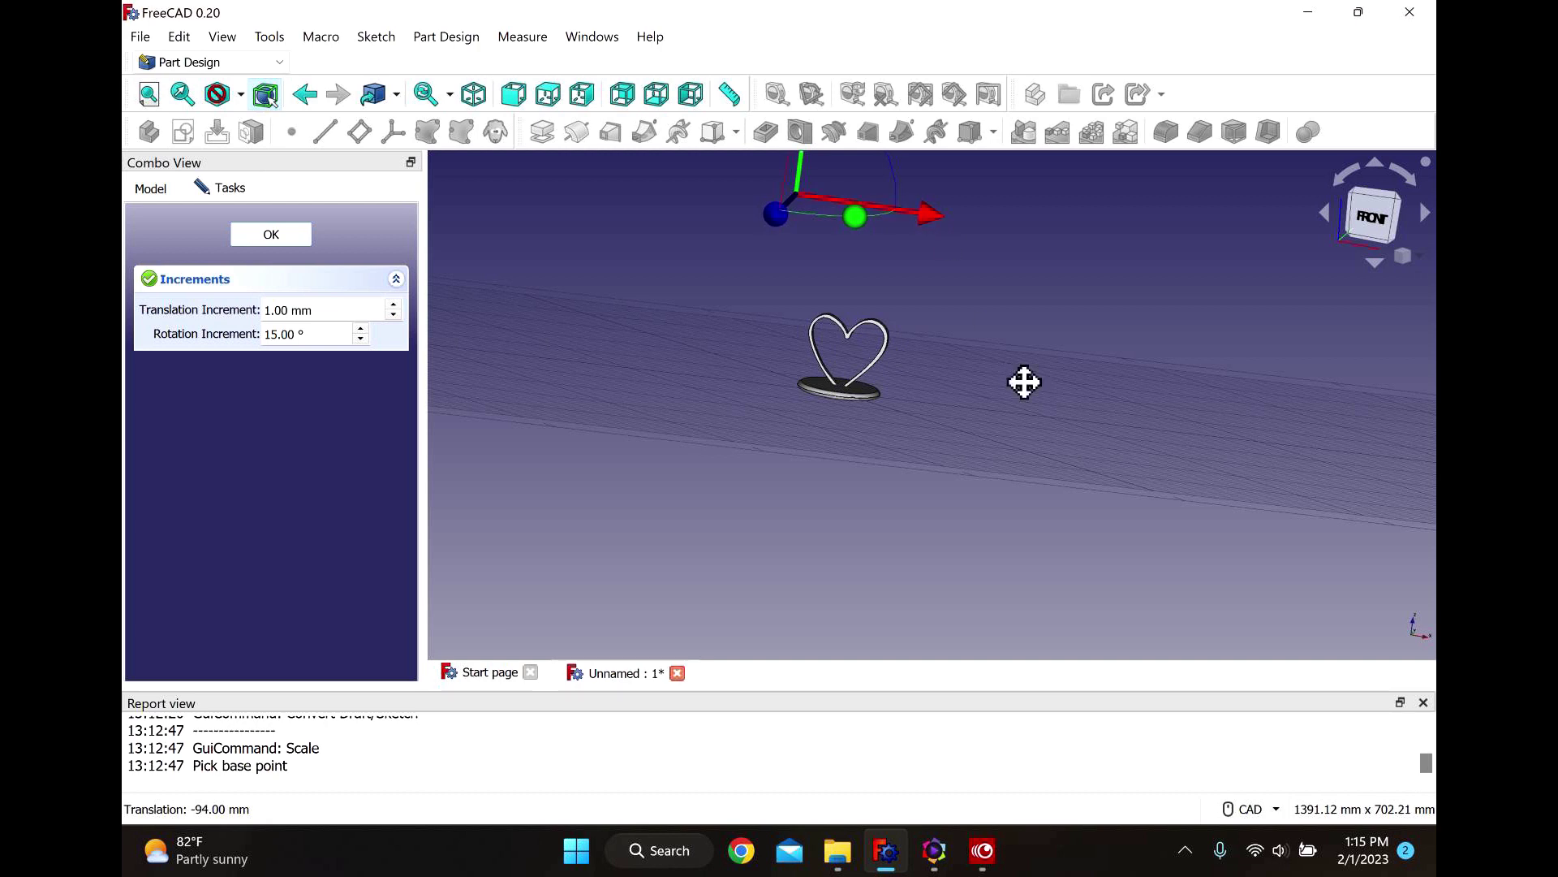
{"action": "middle_click_drag", "start_coordinate": [1022, 379], "coordinate": [1009, 543]}
{"action": "left_click_drag", "start_coordinate": [811, 243], "coordinate": [809, 243]}
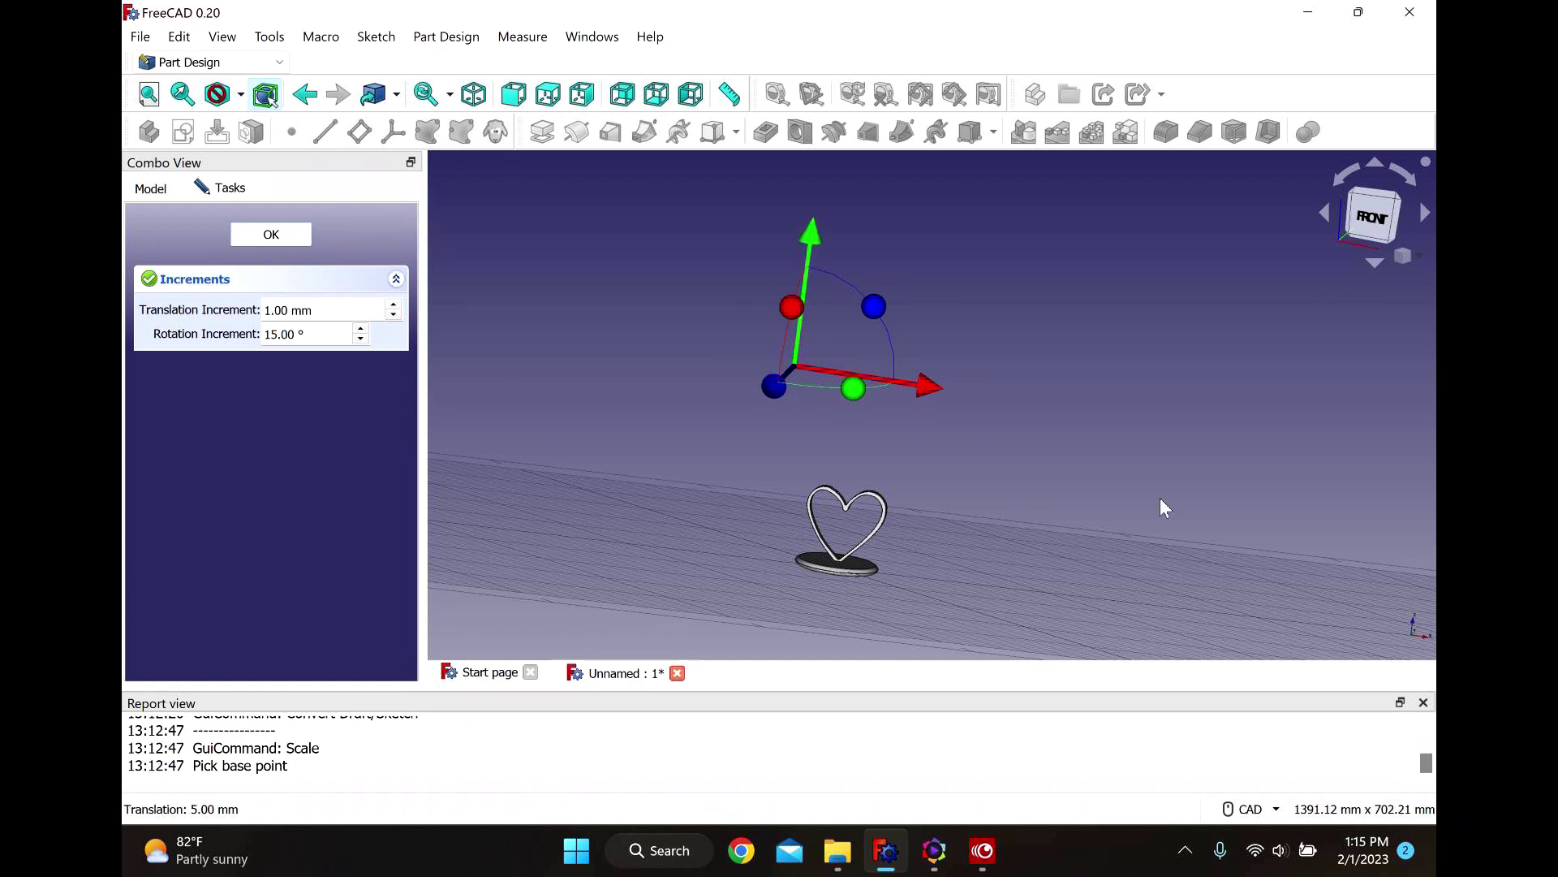
{"action": "middle_click_drag", "start_coordinate": [1016, 523], "coordinate": [1112, 381]}
{"action": "scroll", "coordinate": [1009, 407], "scroll_direction": "up", "scroll_amount": 3}
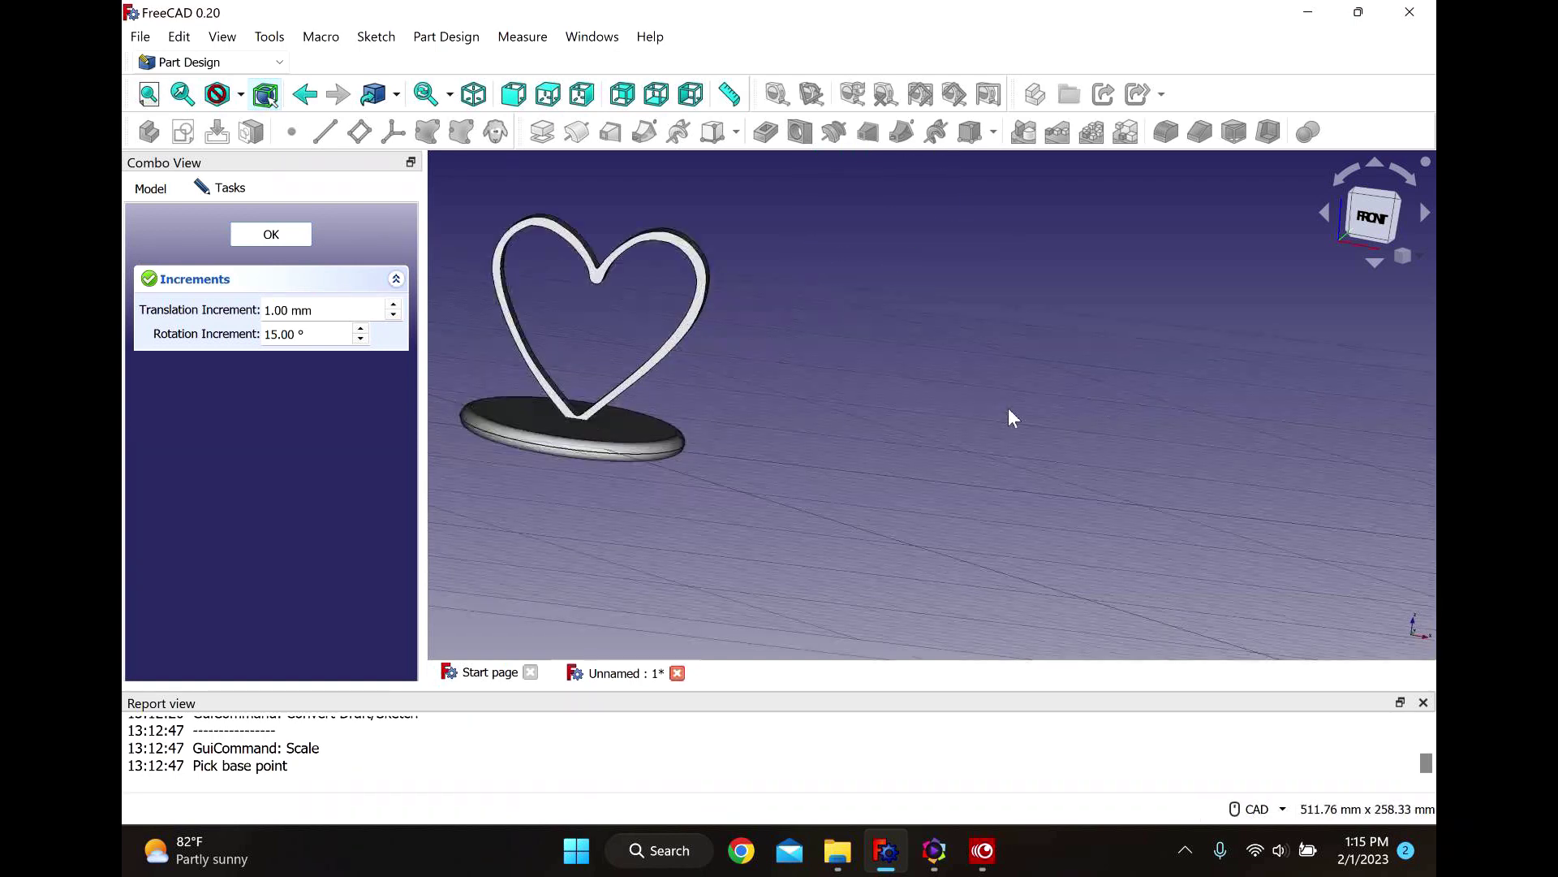
{"action": "scroll", "coordinate": [930, 414], "scroll_direction": "down", "scroll_amount": 4}
{"action": "middle_click_drag", "start_coordinate": [930, 414], "coordinate": [779, 442]}
Confirm the heart's placement, fit all, and view the model from the front.
{"action": "left_click", "coordinate": [275, 239]}
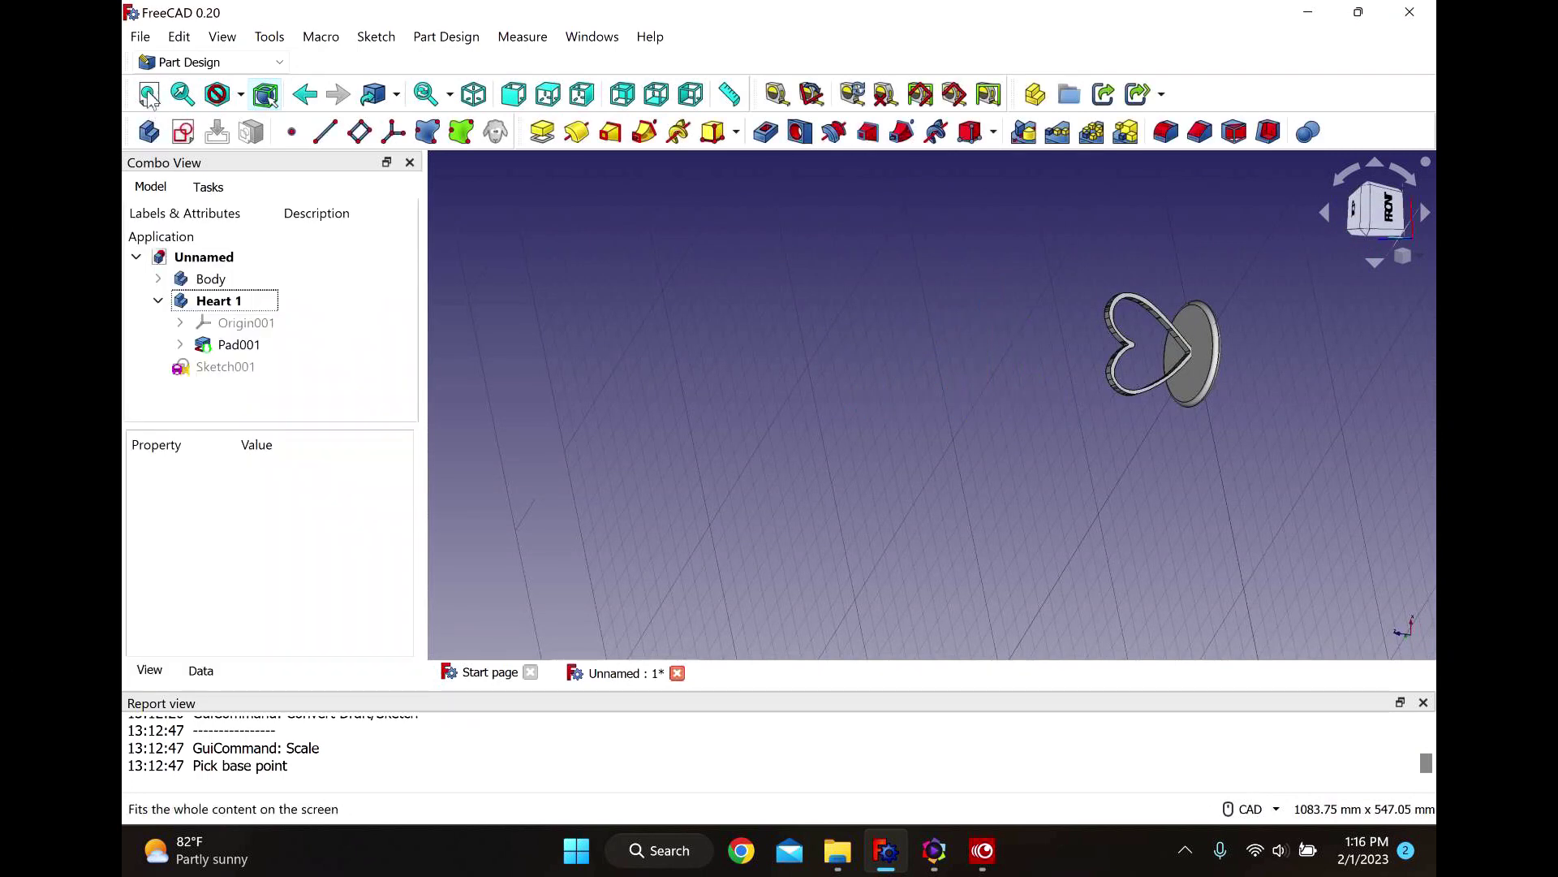
{"action": "left_click", "coordinate": [149, 94]}
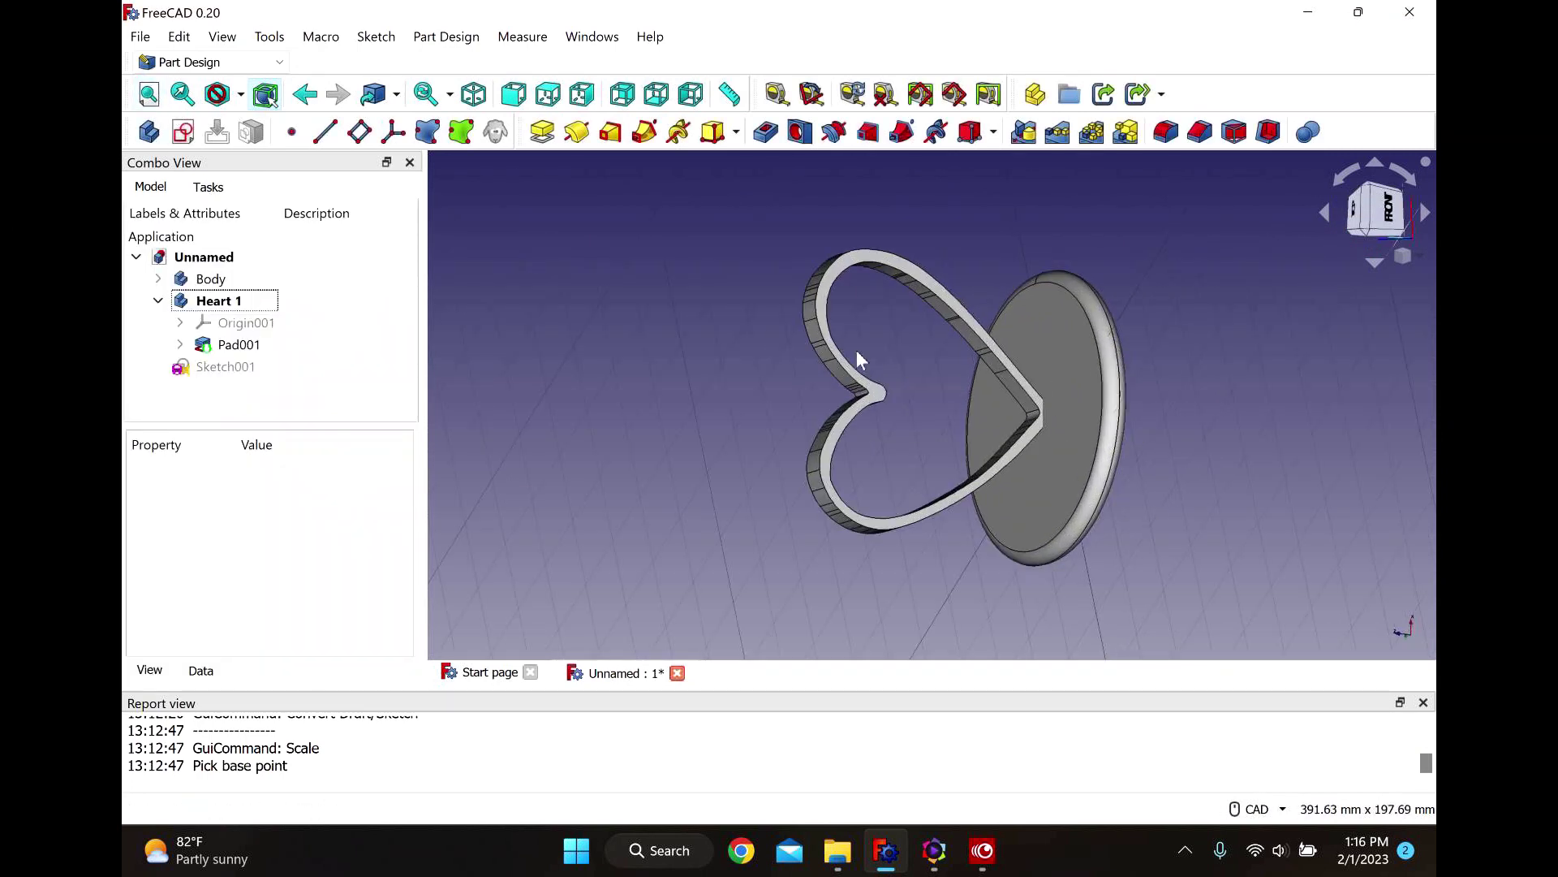
{"action": "left_click", "coordinate": [1409, 176]}
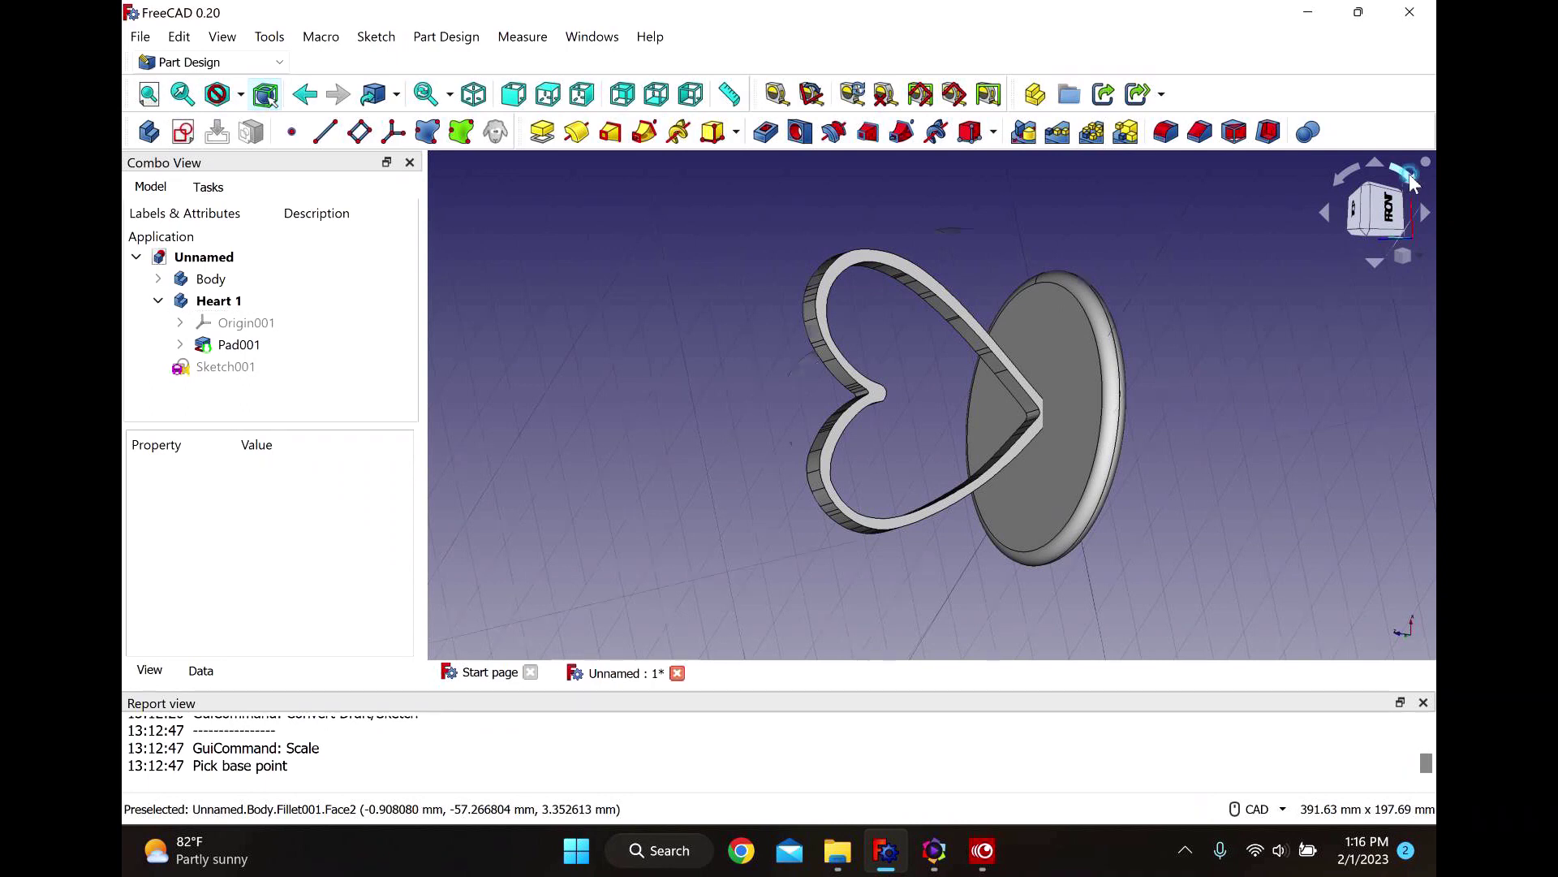
{"action": "left_click", "coordinate": [1380, 224]}
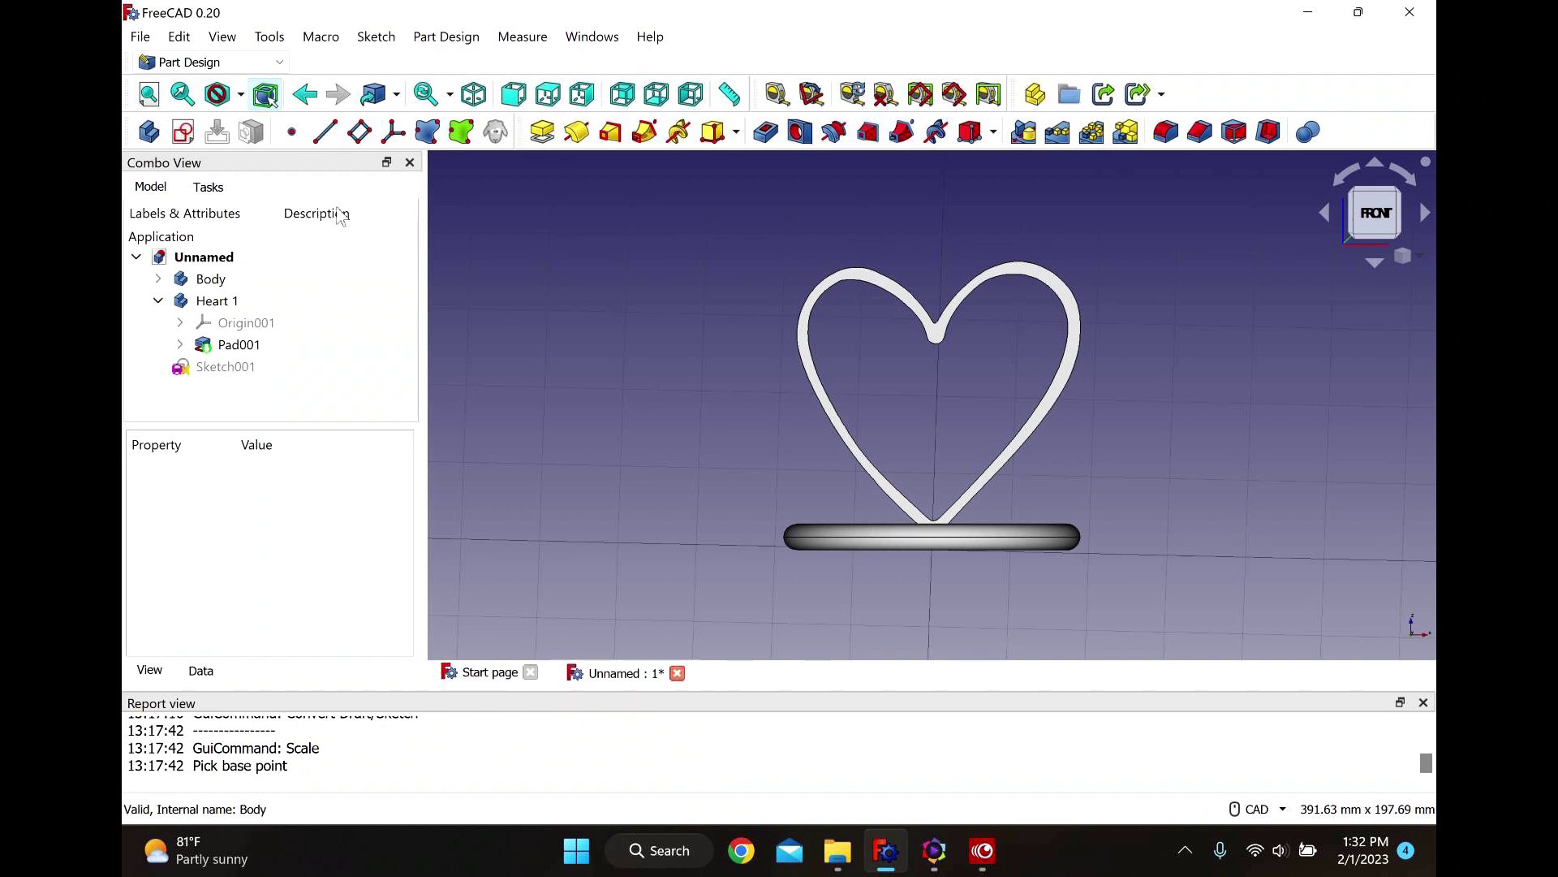
Copy Heart 1 with all its dependencies and paste it as Heart 002.
{"action": "left_click", "coordinate": [208, 307]}
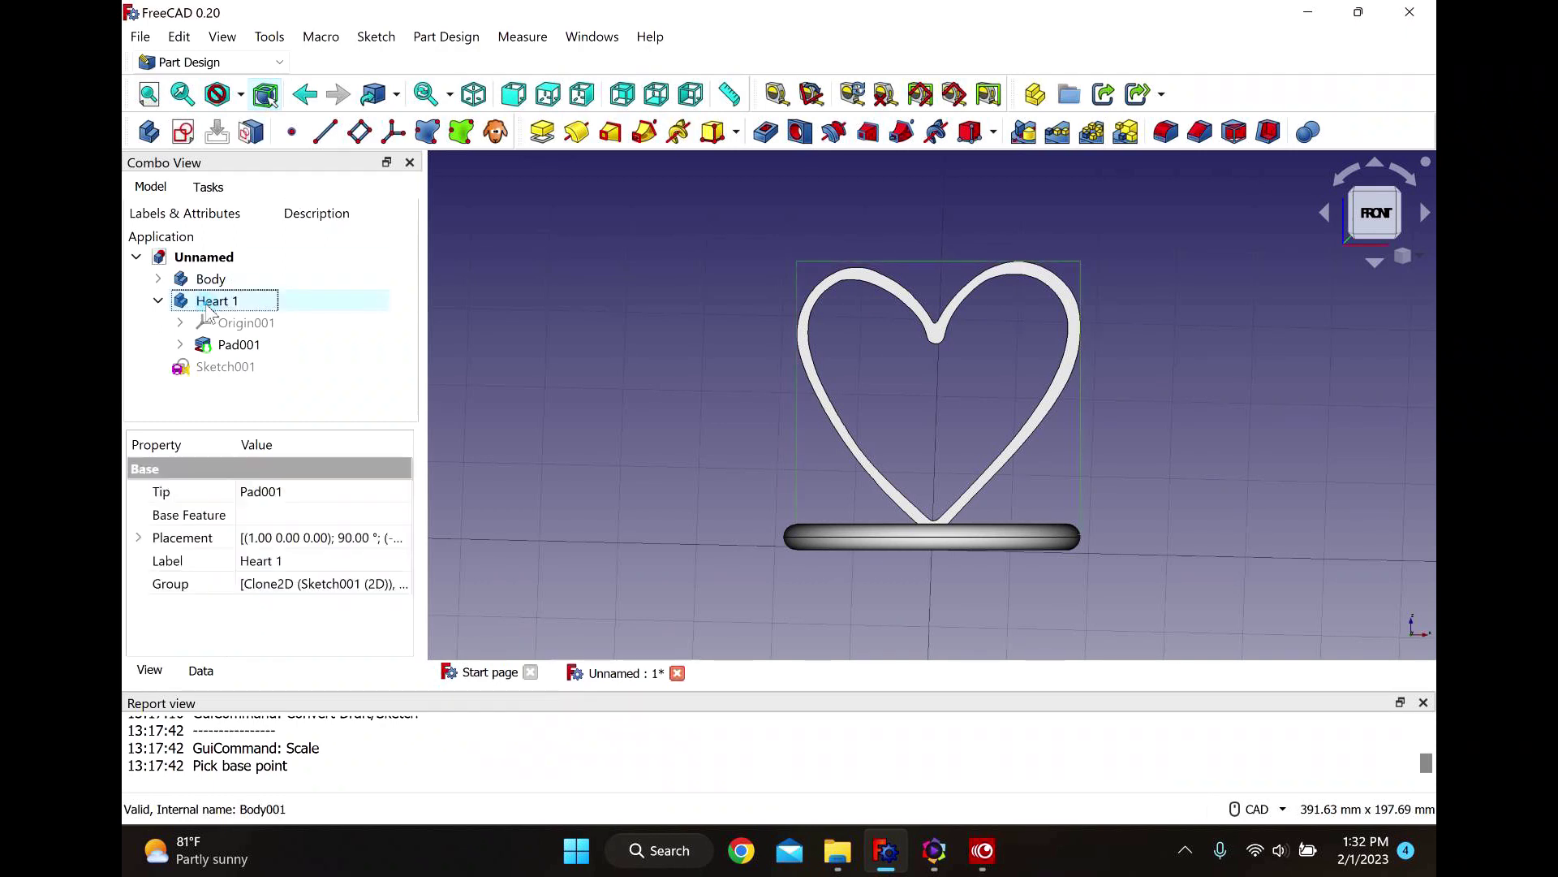
{"action": "right_click", "coordinate": [207, 306]}
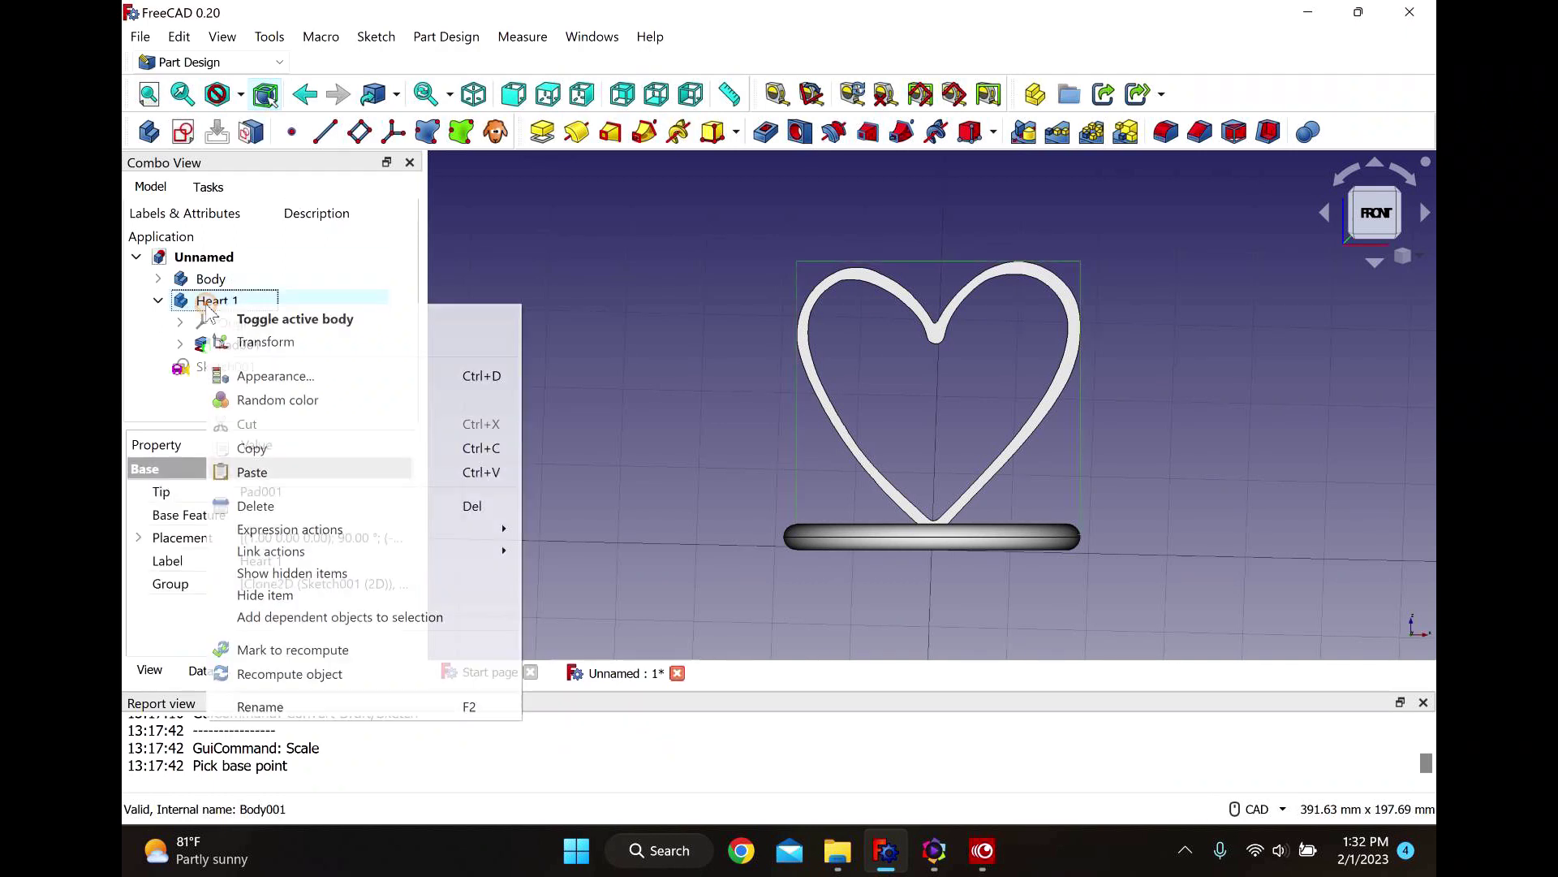
{"action": "left_click", "coordinate": [264, 451]}
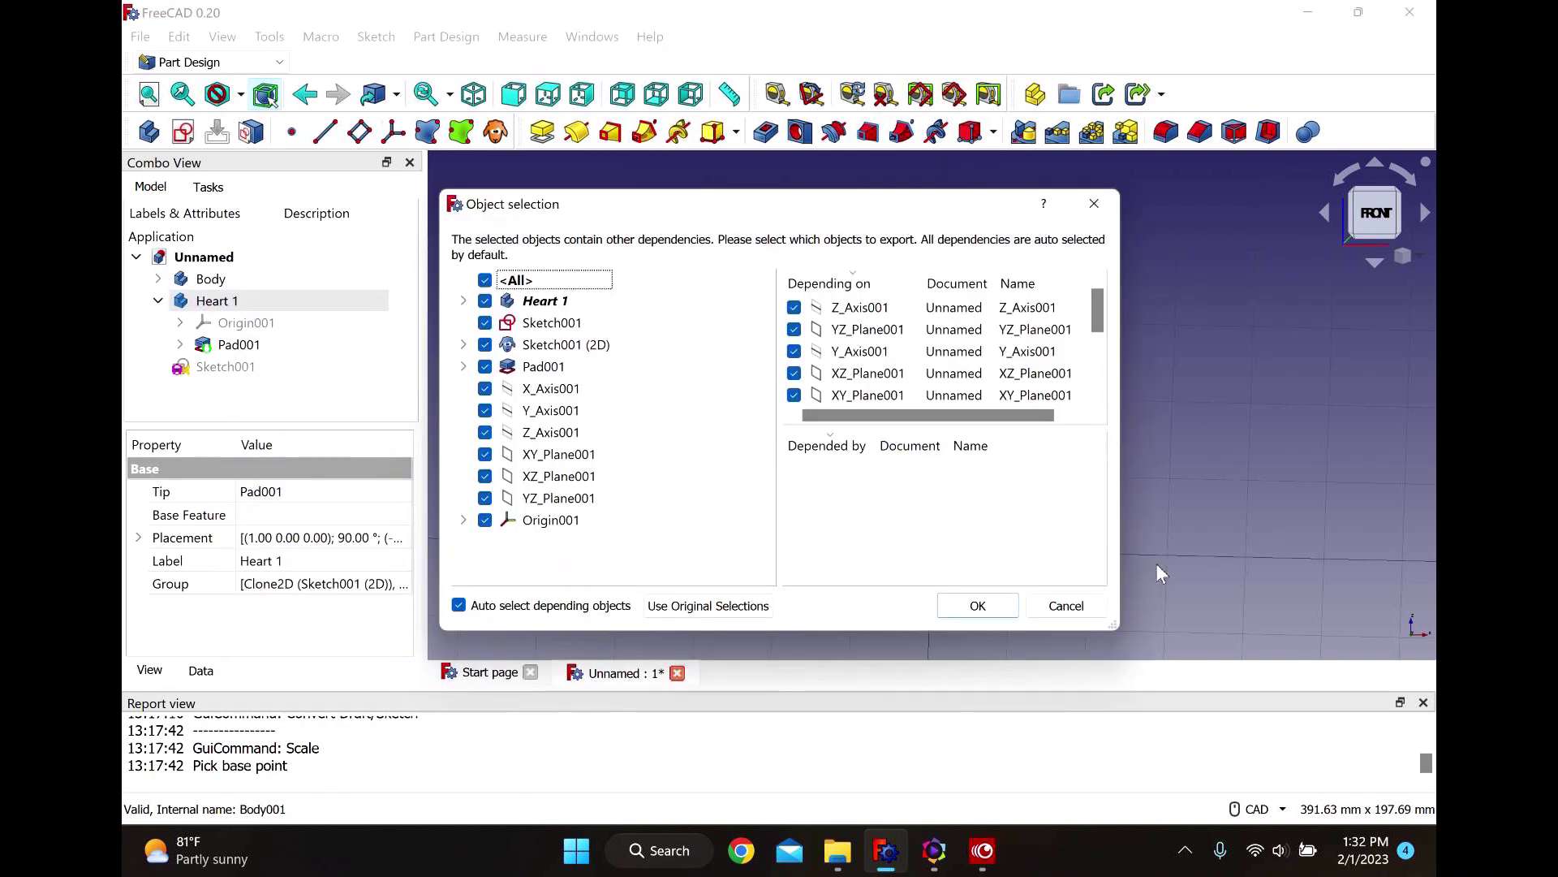
{"action": "left_click", "coordinate": [994, 610]}
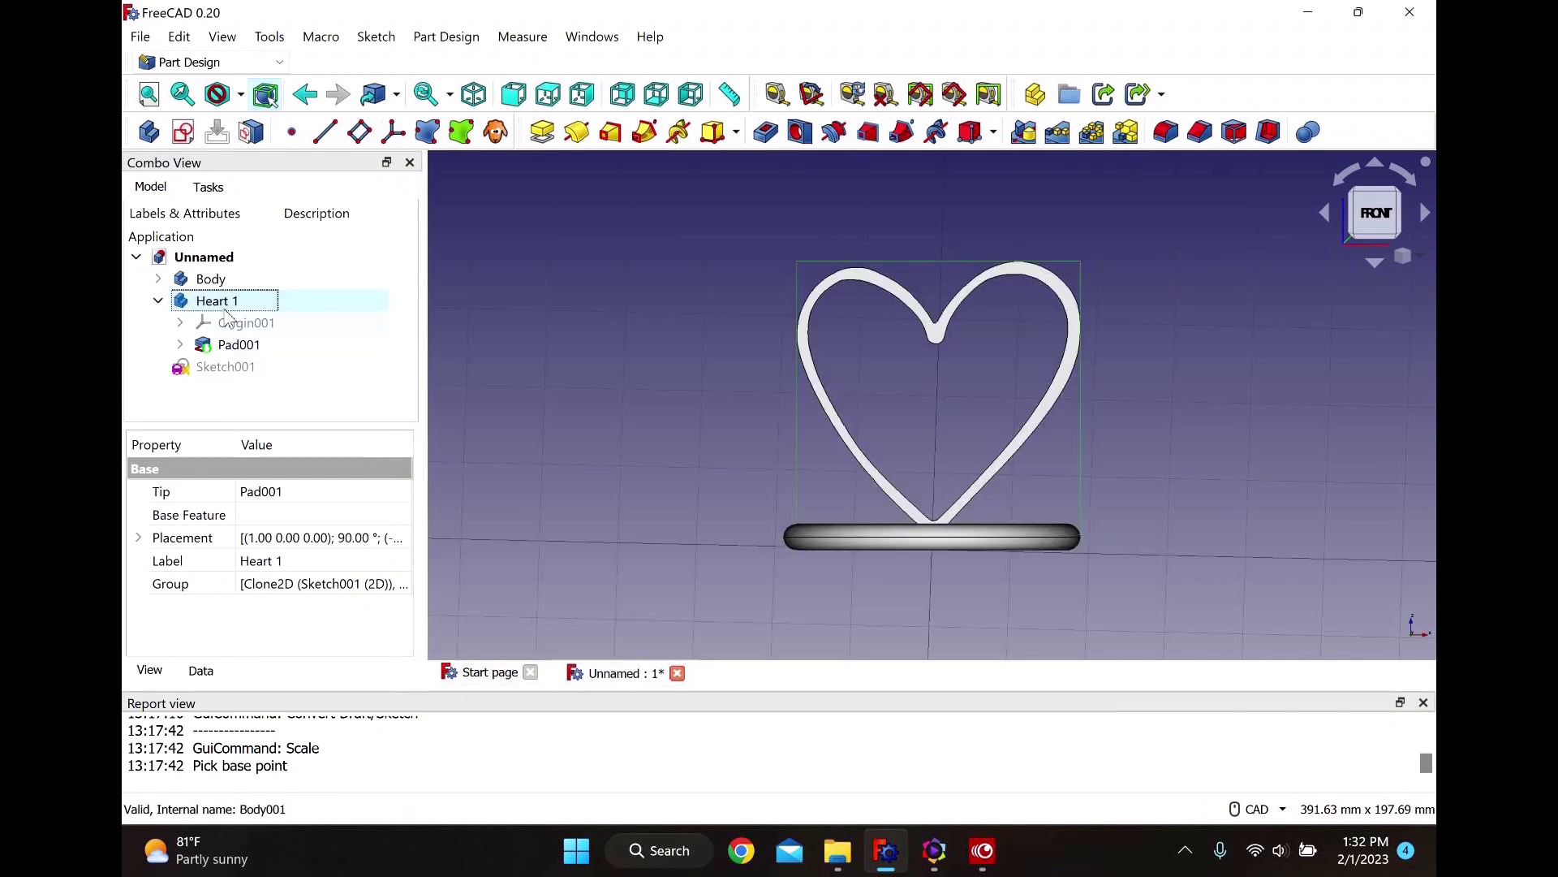
{"action": "right_click", "coordinate": [222, 300]}
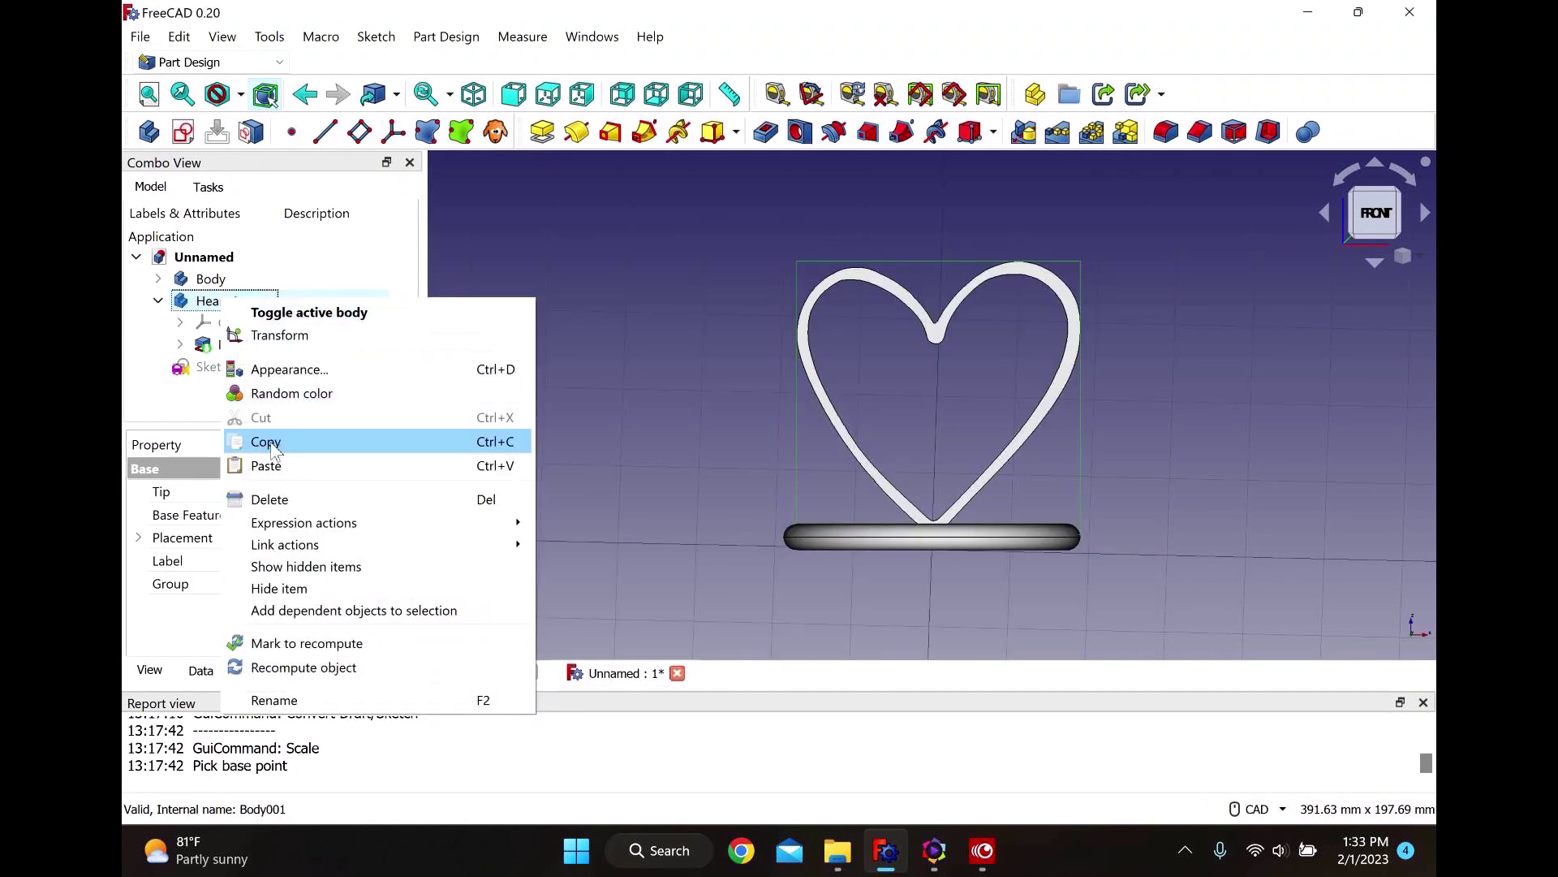
{"action": "left_click", "coordinate": [283, 469]}
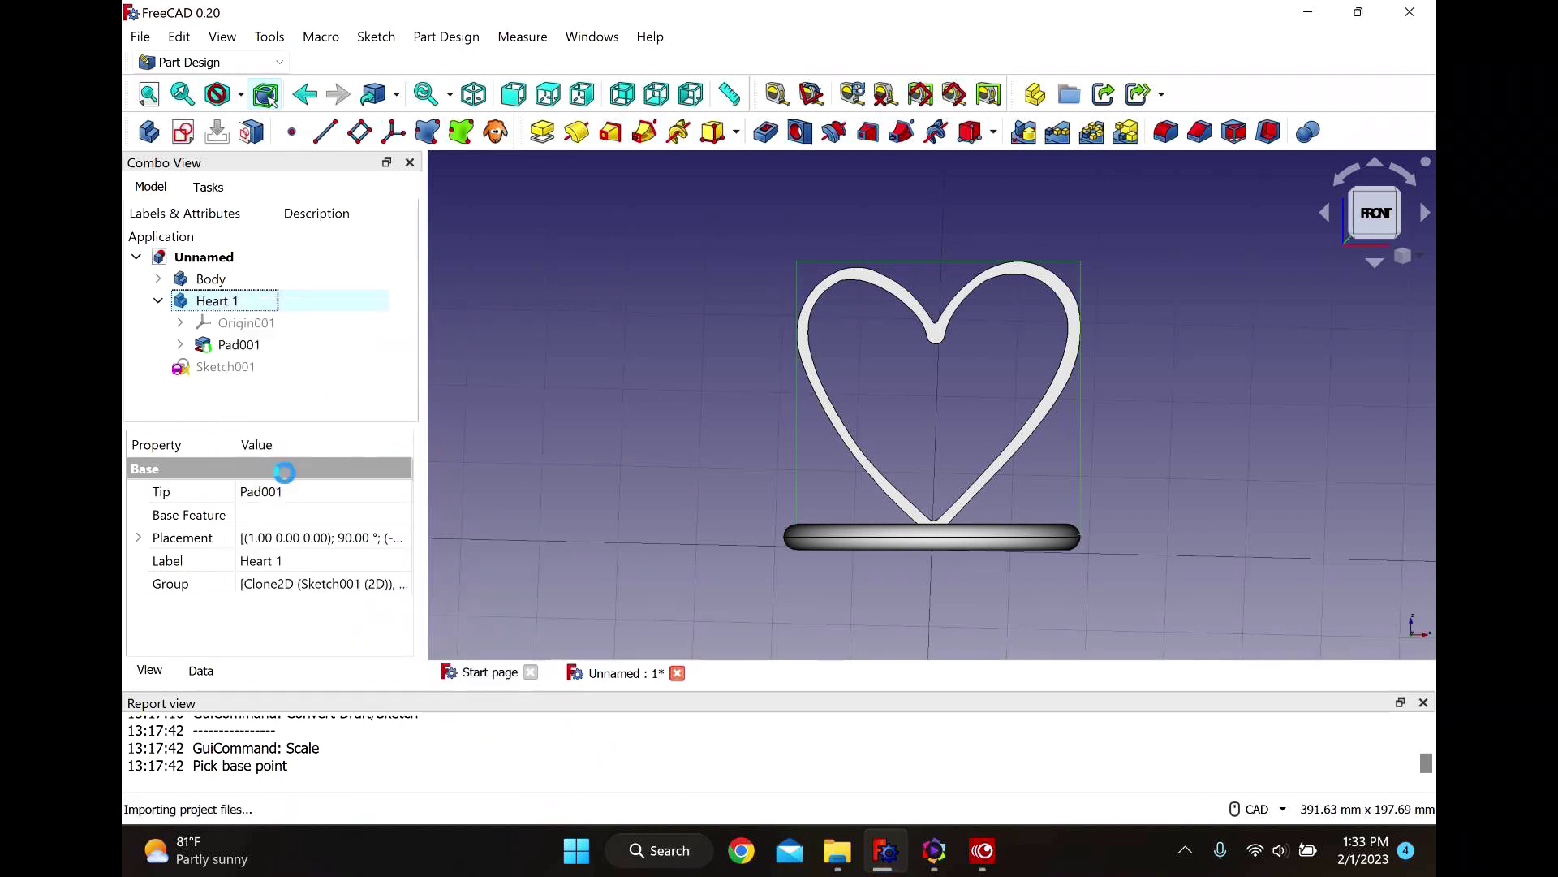
Set the copied clone Sketch001 (2D)001's x and y scale to 1.6.
{"action": "scroll", "coordinate": [241, 377], "scroll_direction": "down", "scroll_amount": 1}
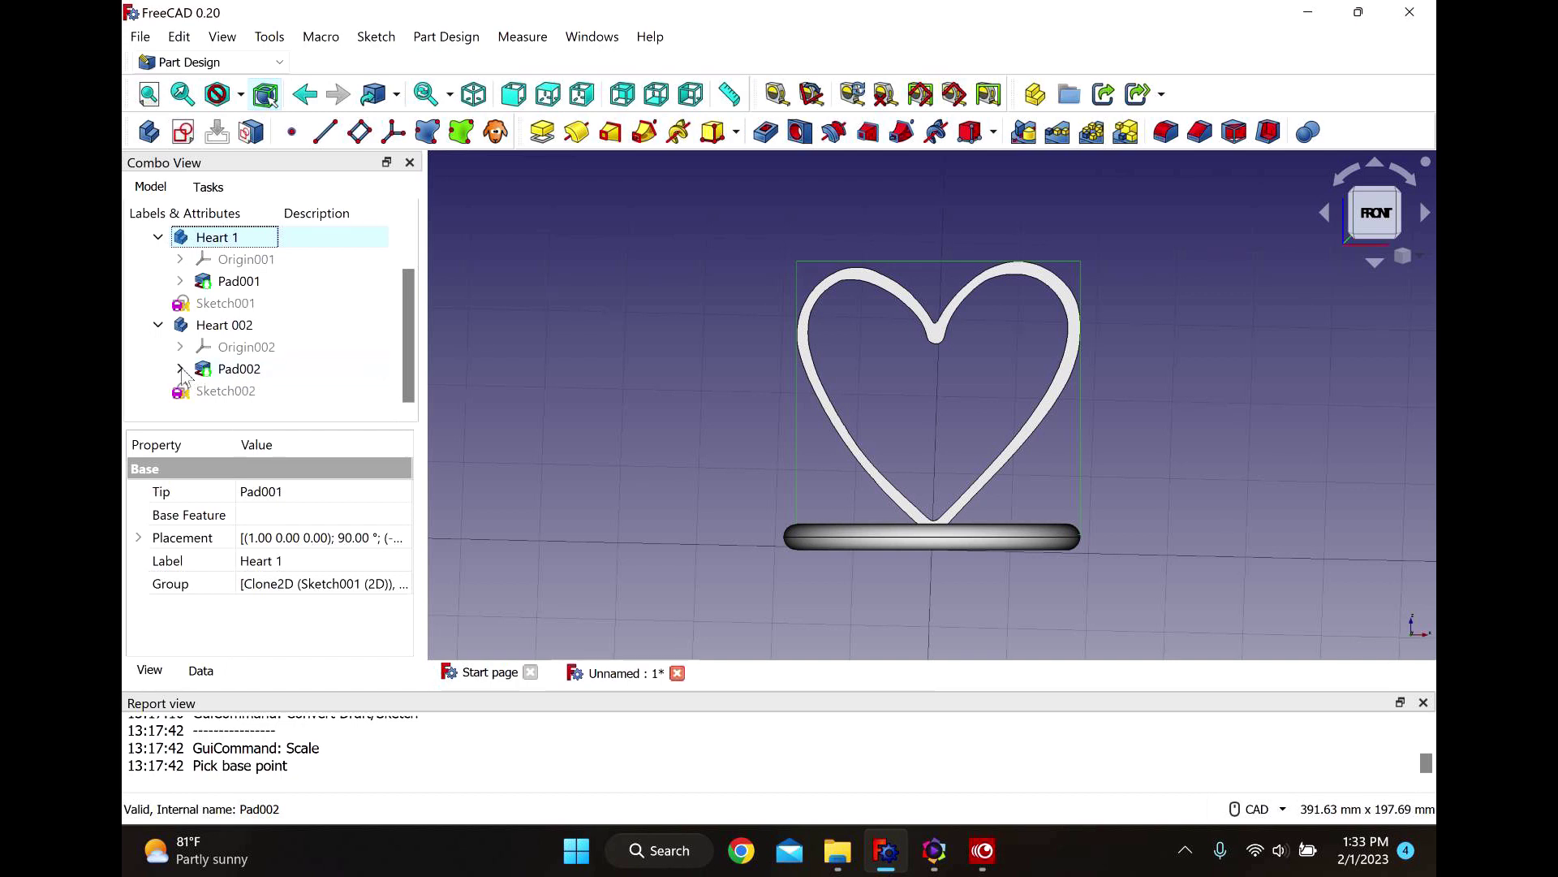
{"action": "left_click", "coordinate": [180, 368]}
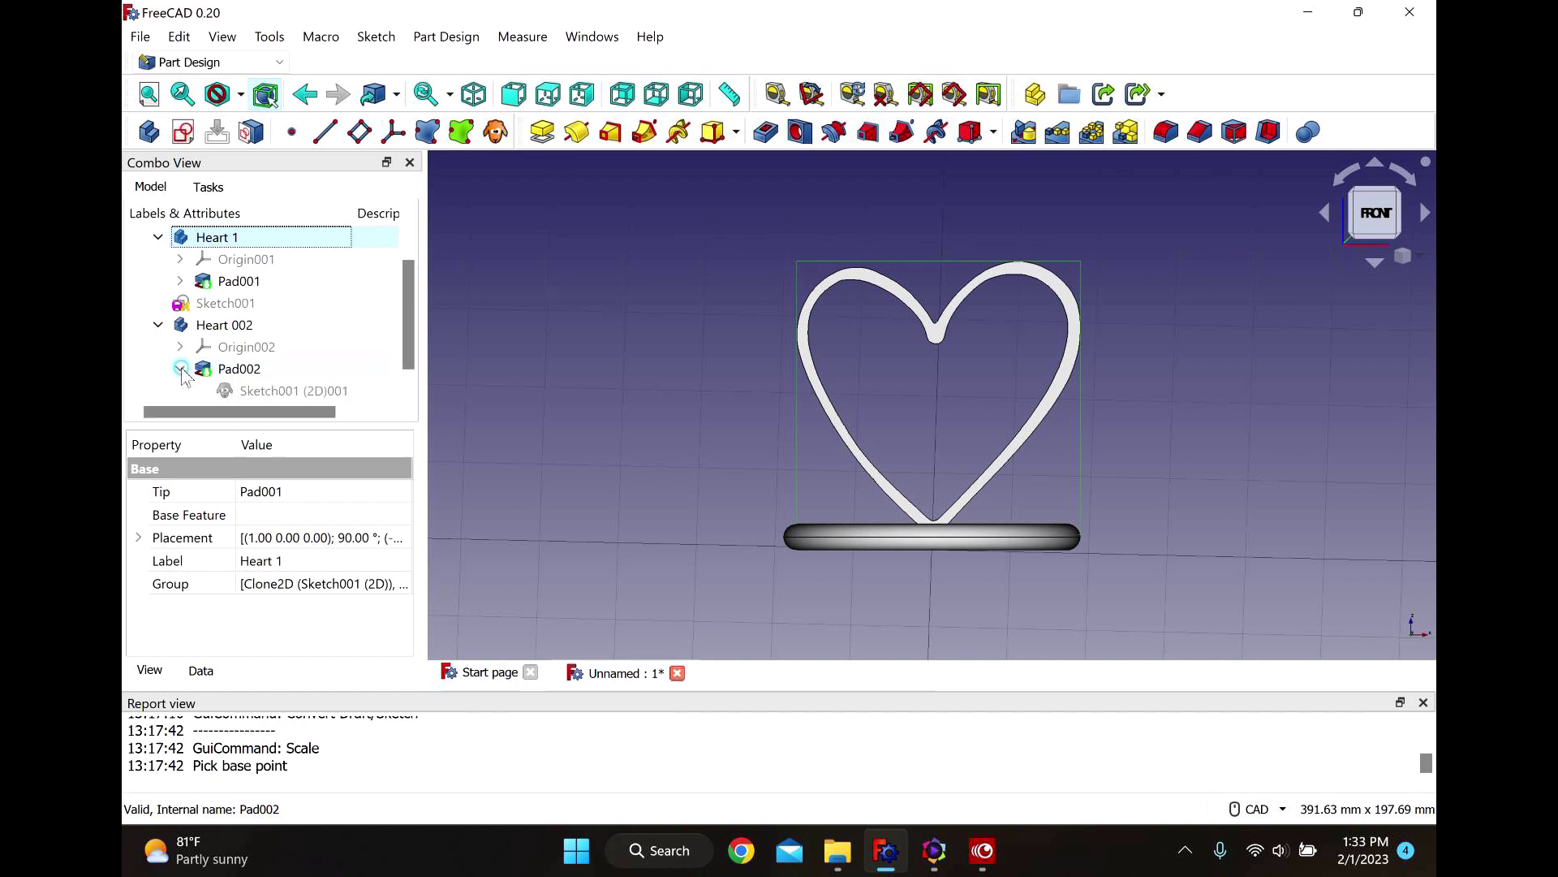
{"action": "left_click", "coordinate": [299, 391]}
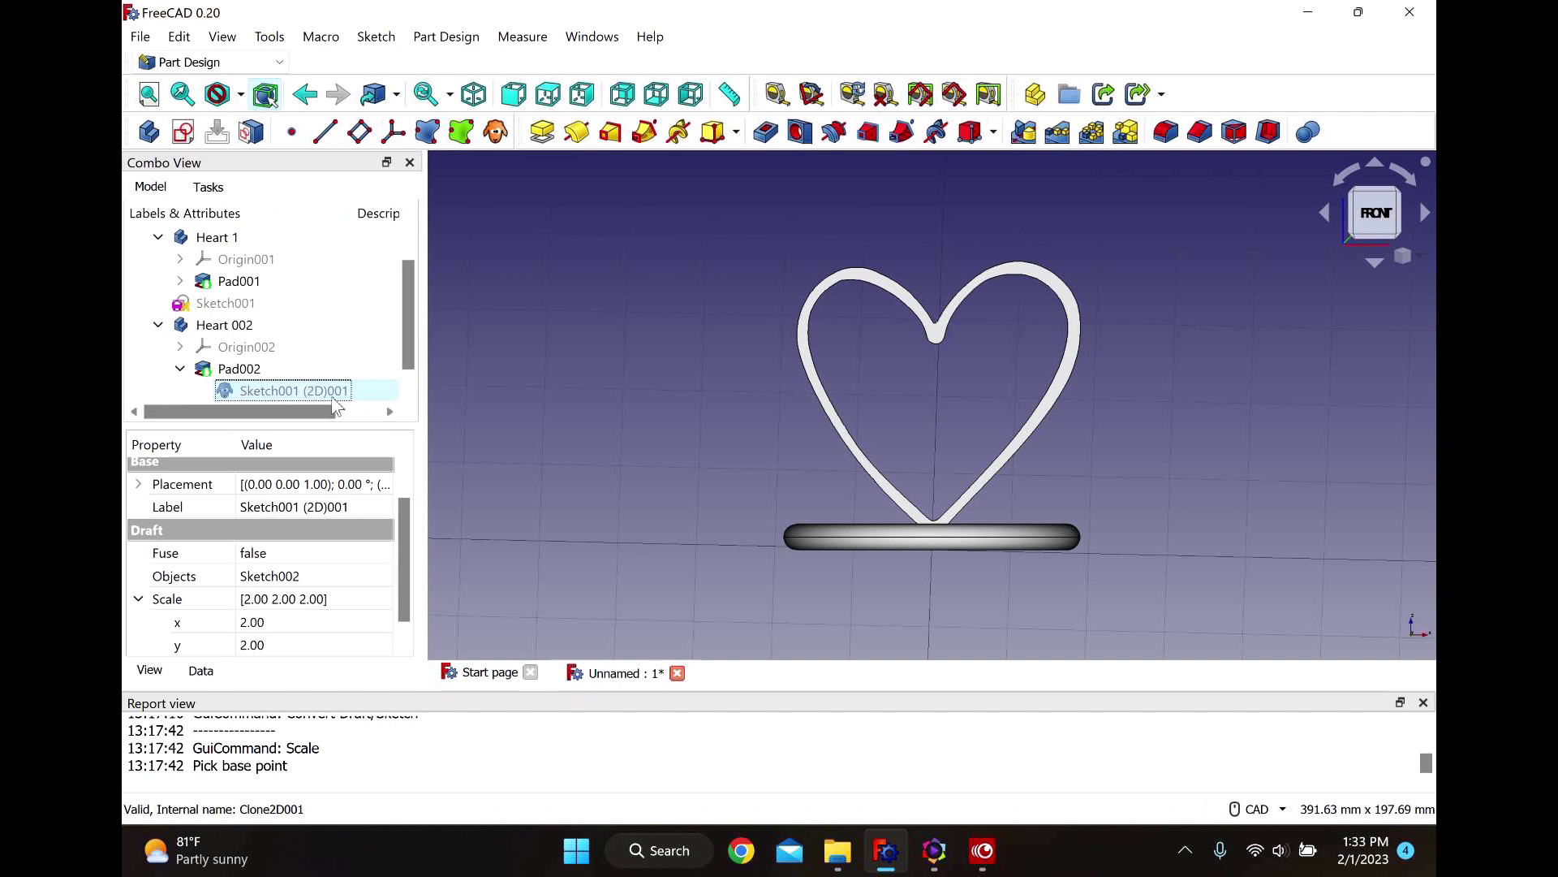
{"action": "scroll", "coordinate": [409, 509], "scroll_direction": "down", "scroll_amount": 1}
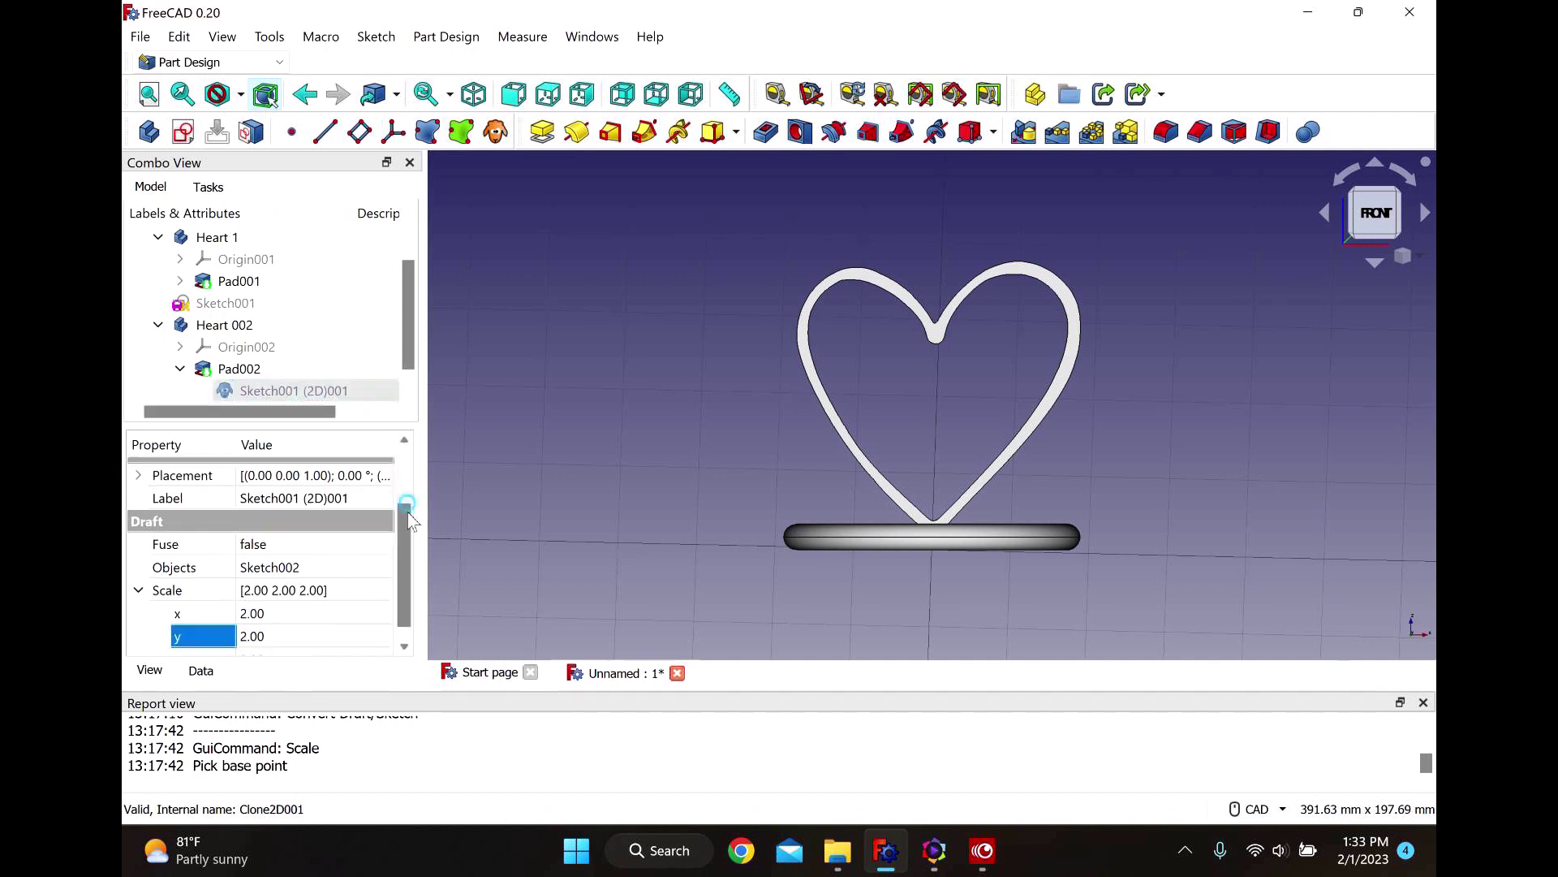
{"action": "left_click", "coordinate": [272, 601]}
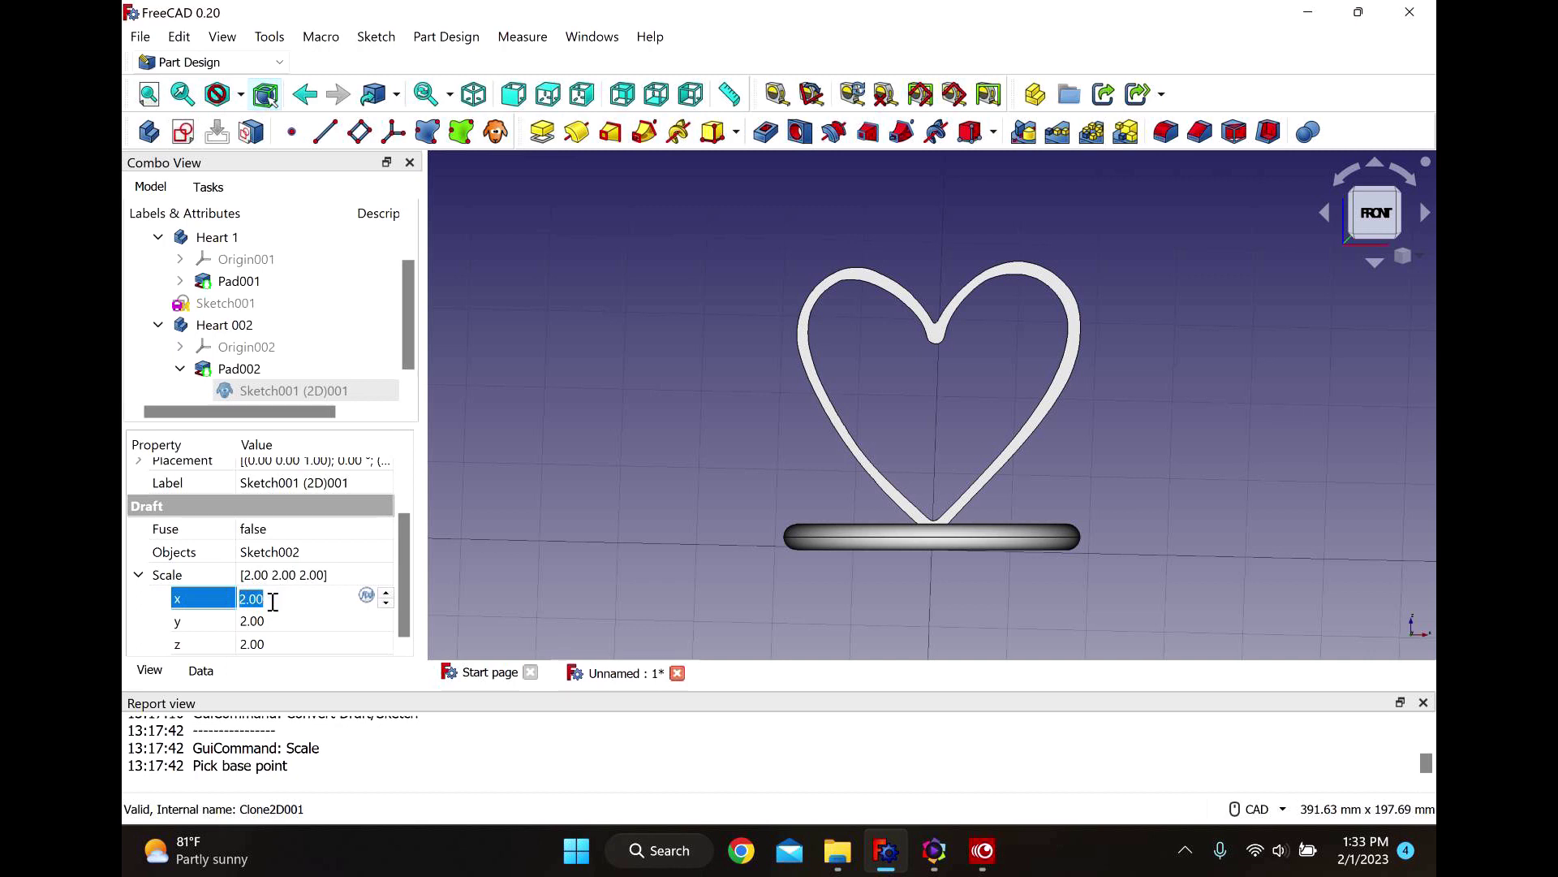
{"action": "type", "text": "1.6"}
{"action": "left_click", "coordinate": [295, 621]}
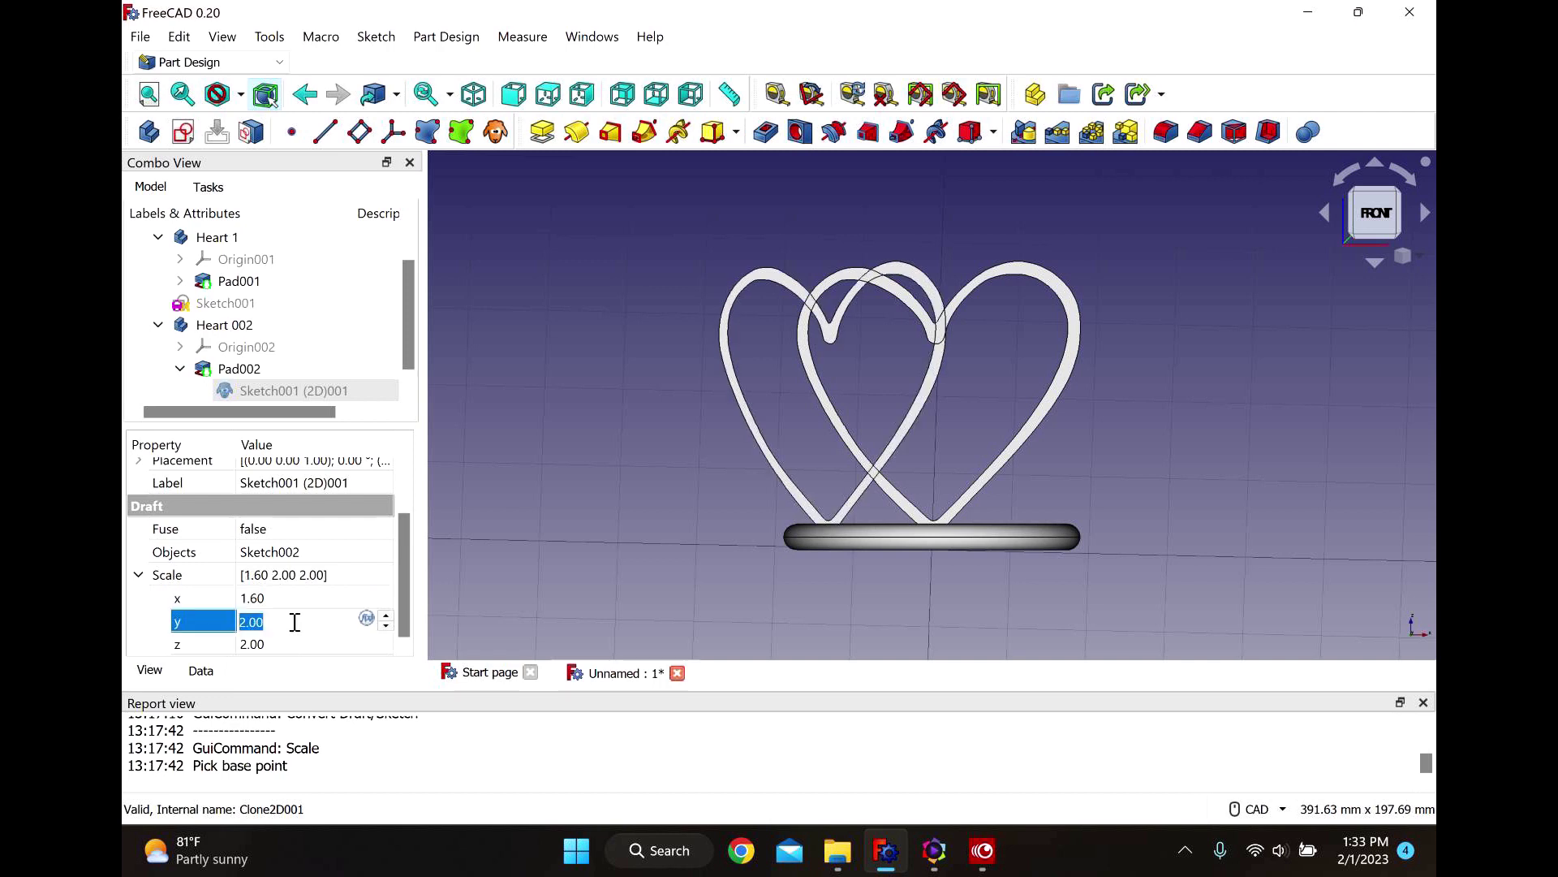
{"action": "type", "text": "1.6"}
{"action": "left_click", "coordinate": [566, 485]}
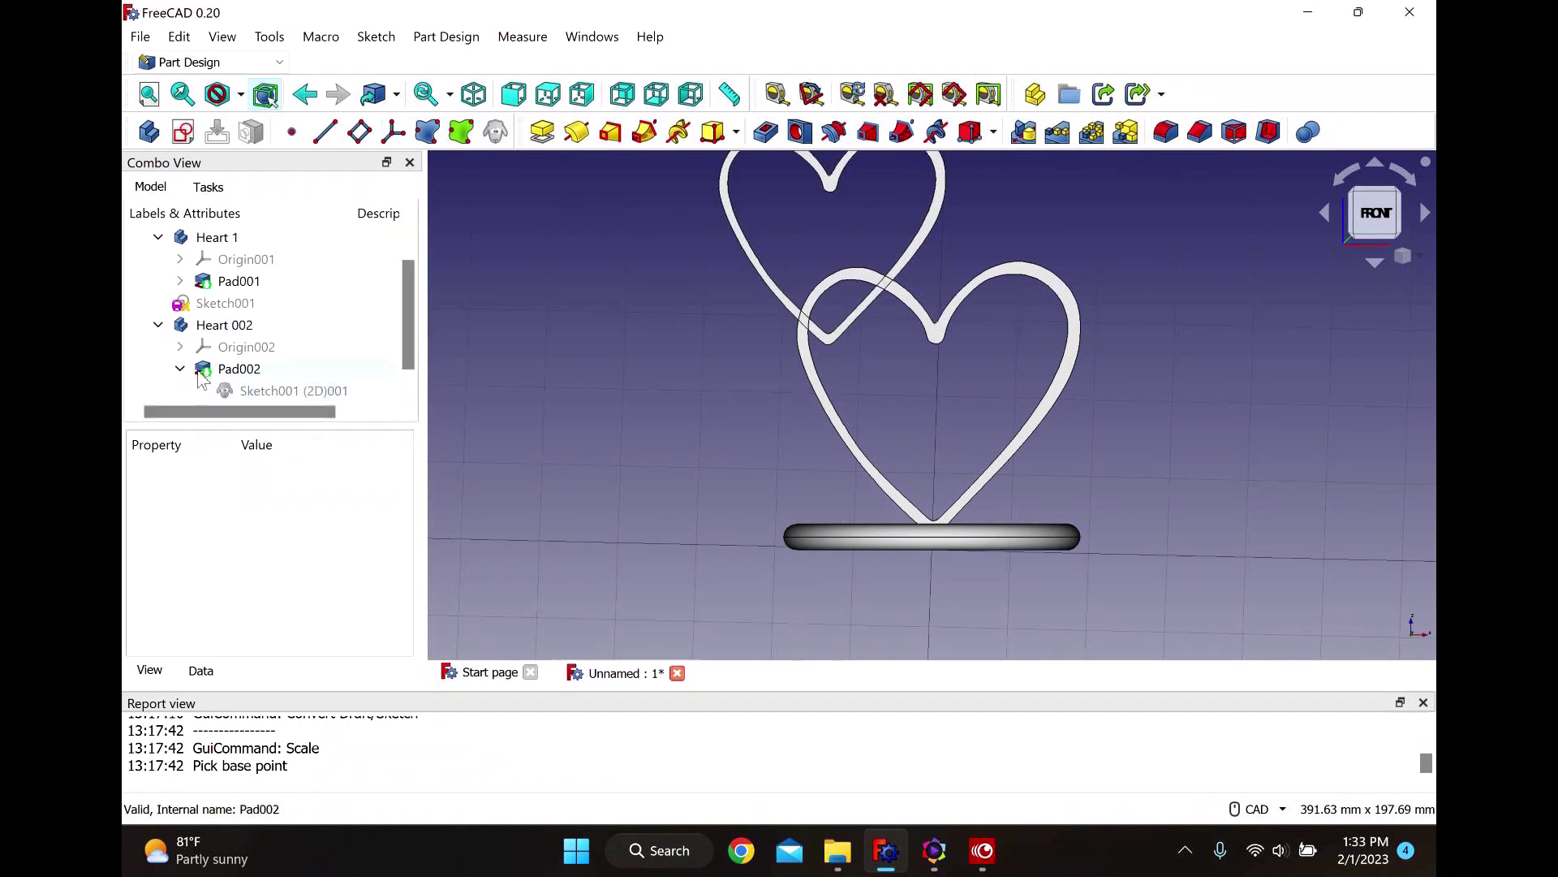
Transform Heart 002 from the top view, rotating it 30°.
{"action": "left_click", "coordinate": [212, 328]}
{"action": "right_click", "coordinate": [212, 327]}
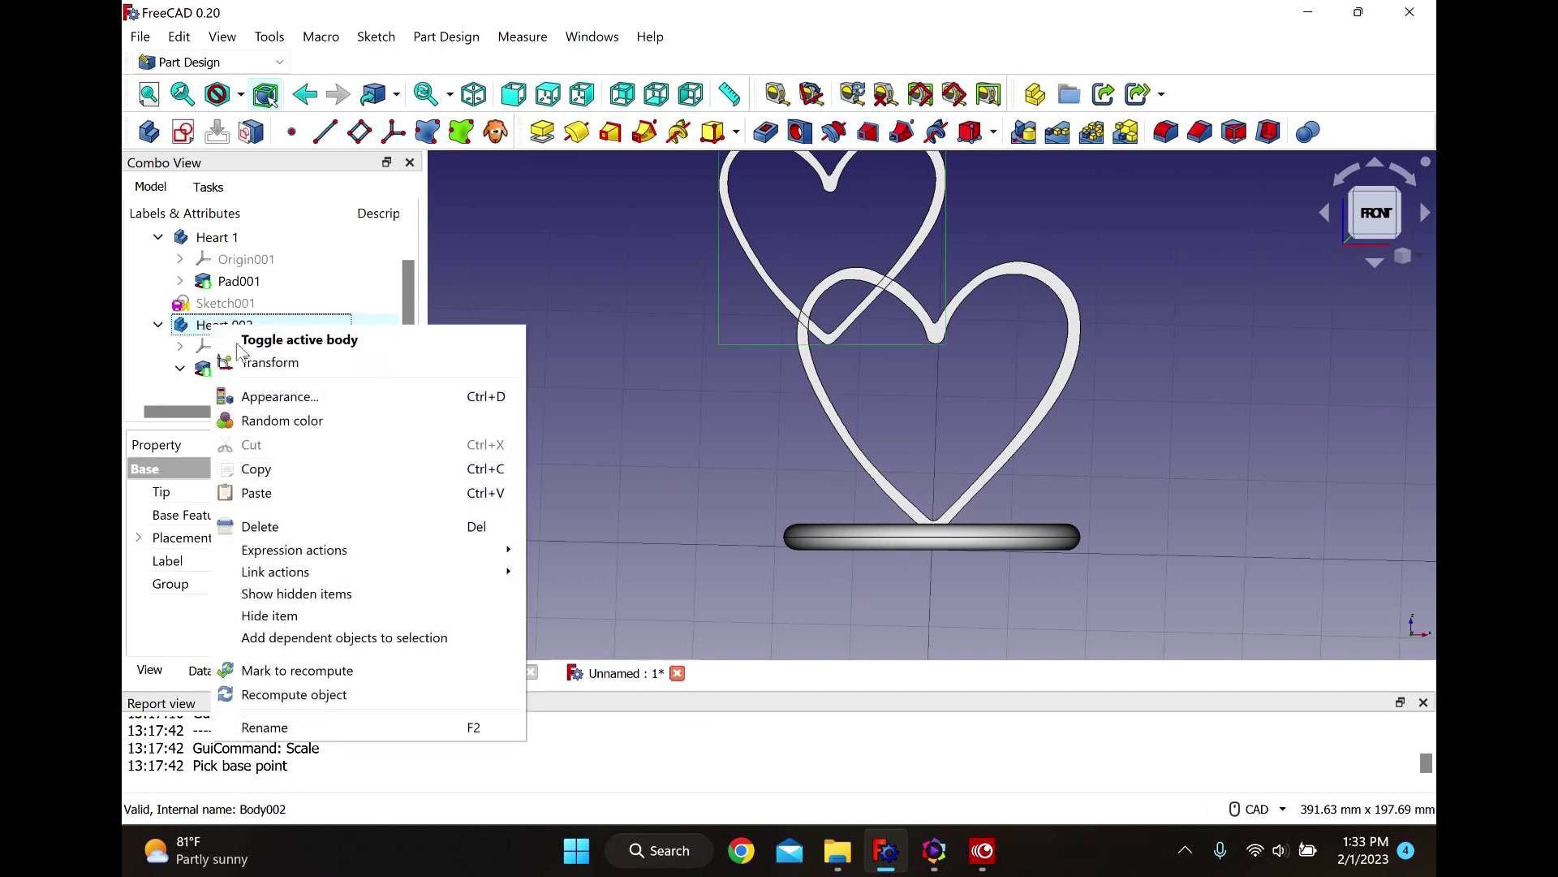
{"action": "left_click", "coordinate": [261, 362]}
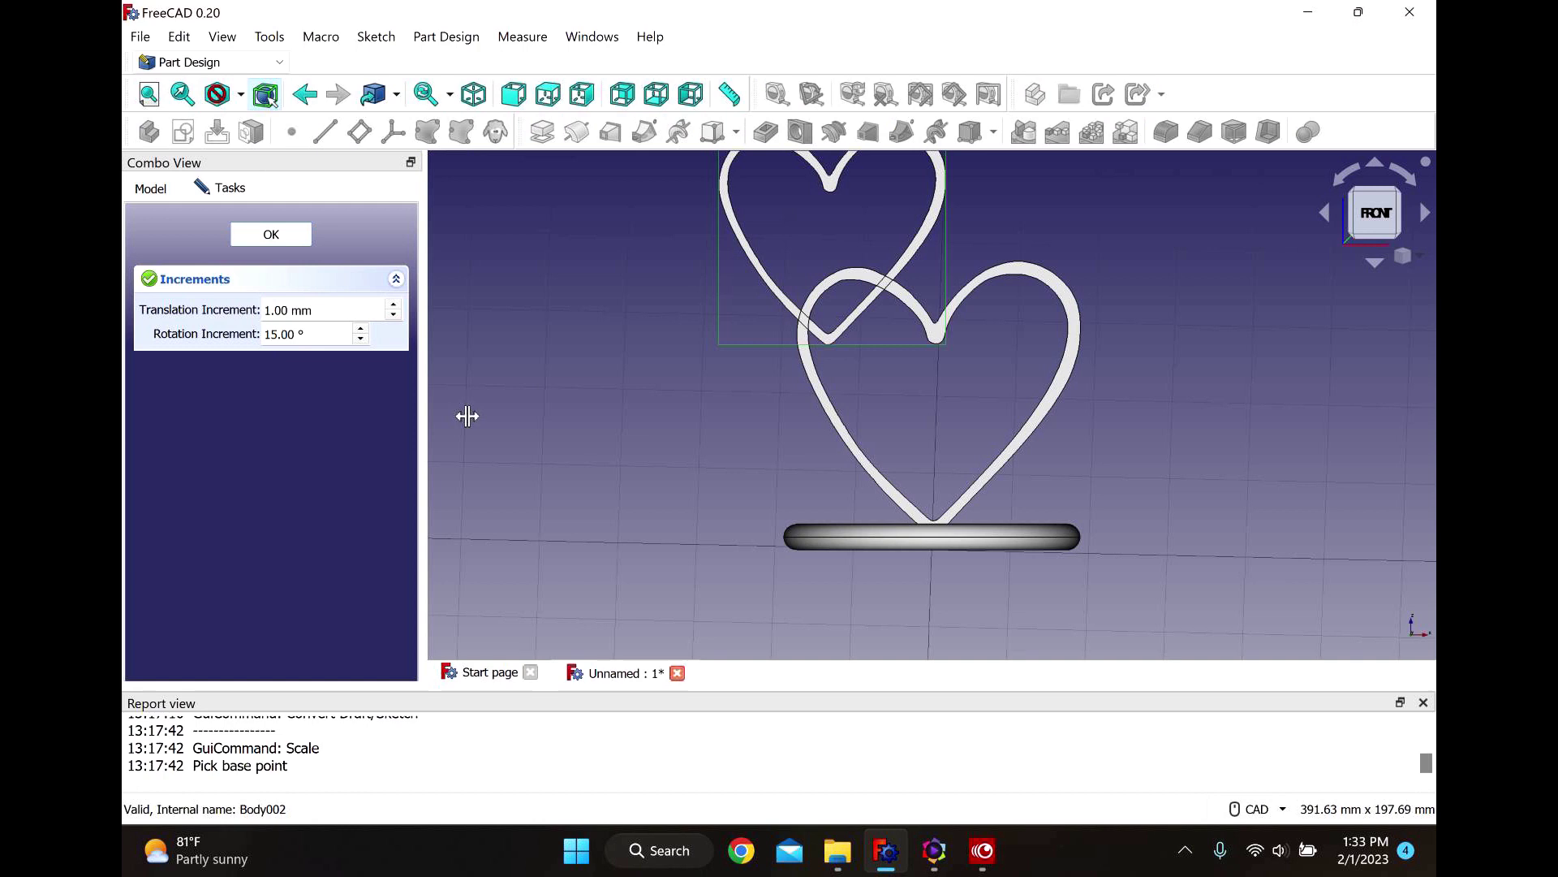
{"action": "middle_click_drag", "start_coordinate": [724, 411], "coordinate": [709, 553]}
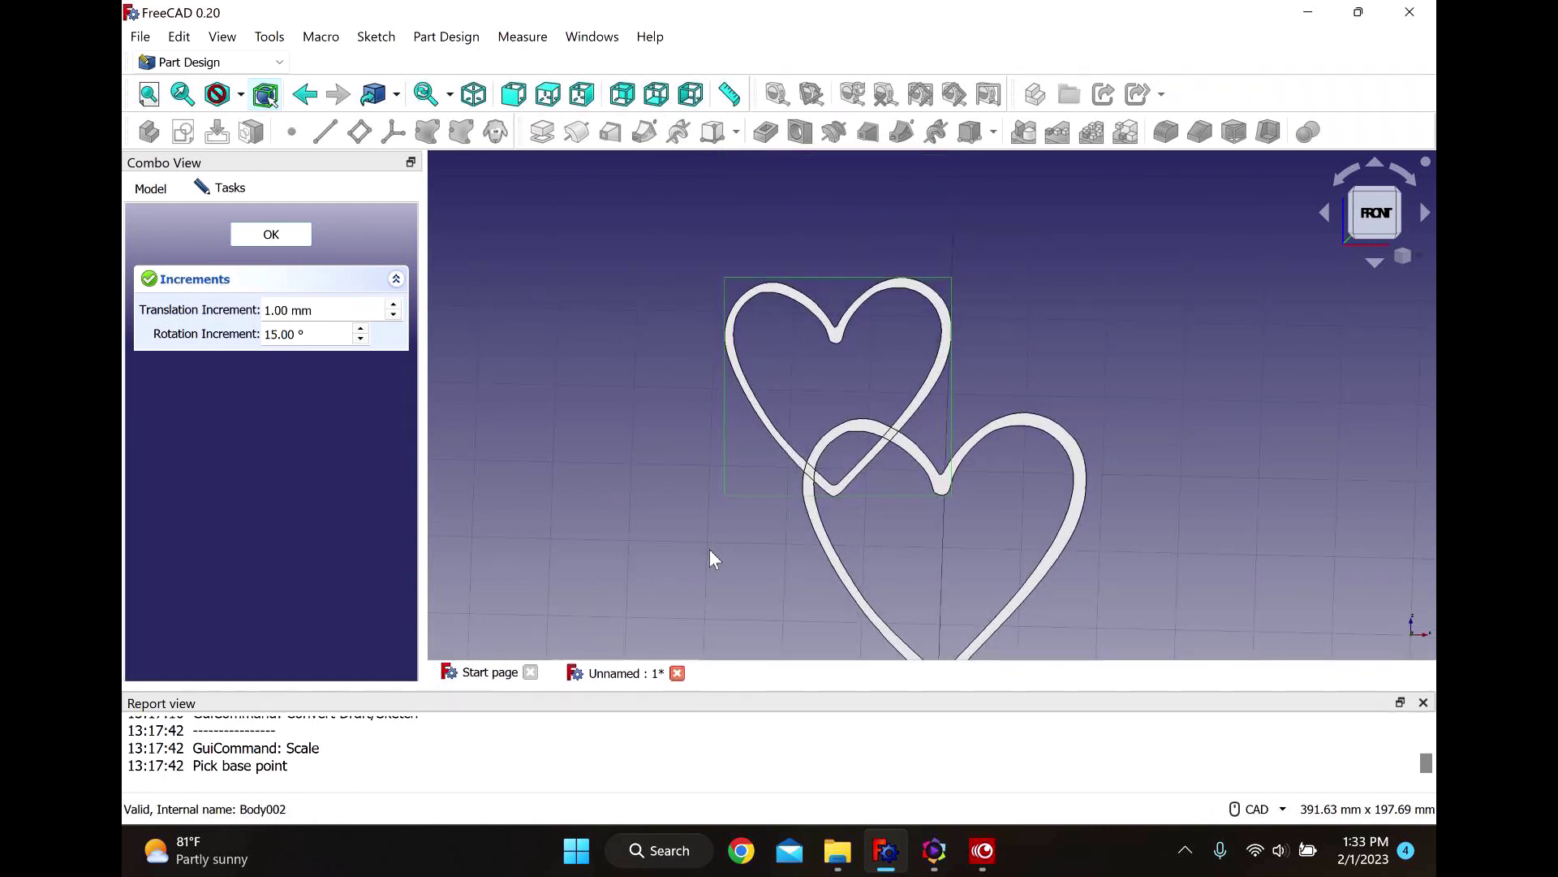
{"action": "scroll", "coordinate": [708, 544], "scroll_direction": "down", "scroll_amount": 5}
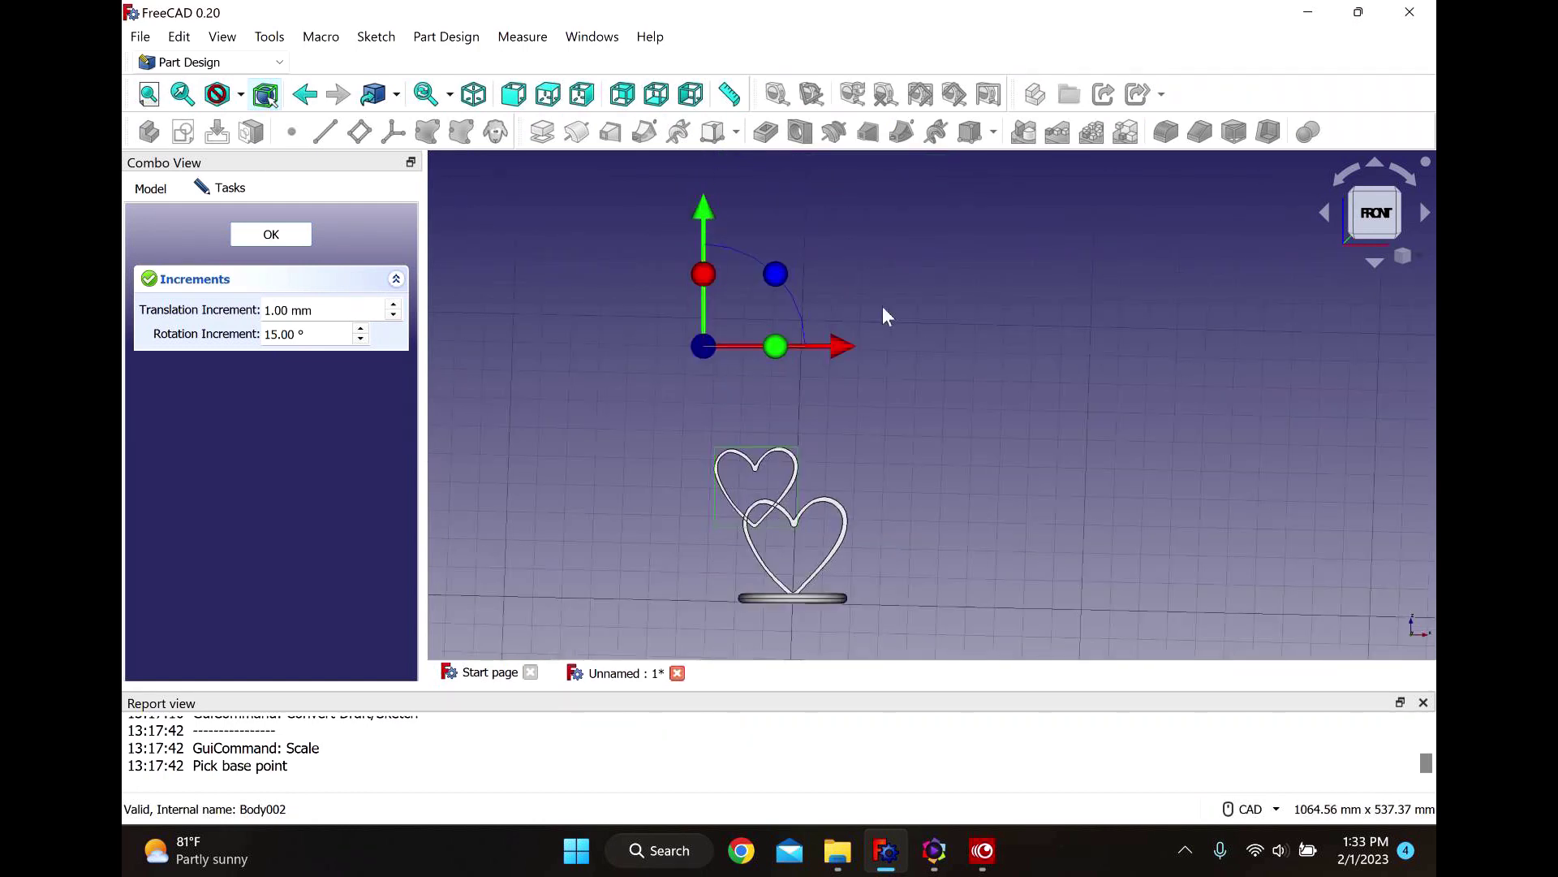
{"action": "left_click", "coordinate": [1373, 259]}
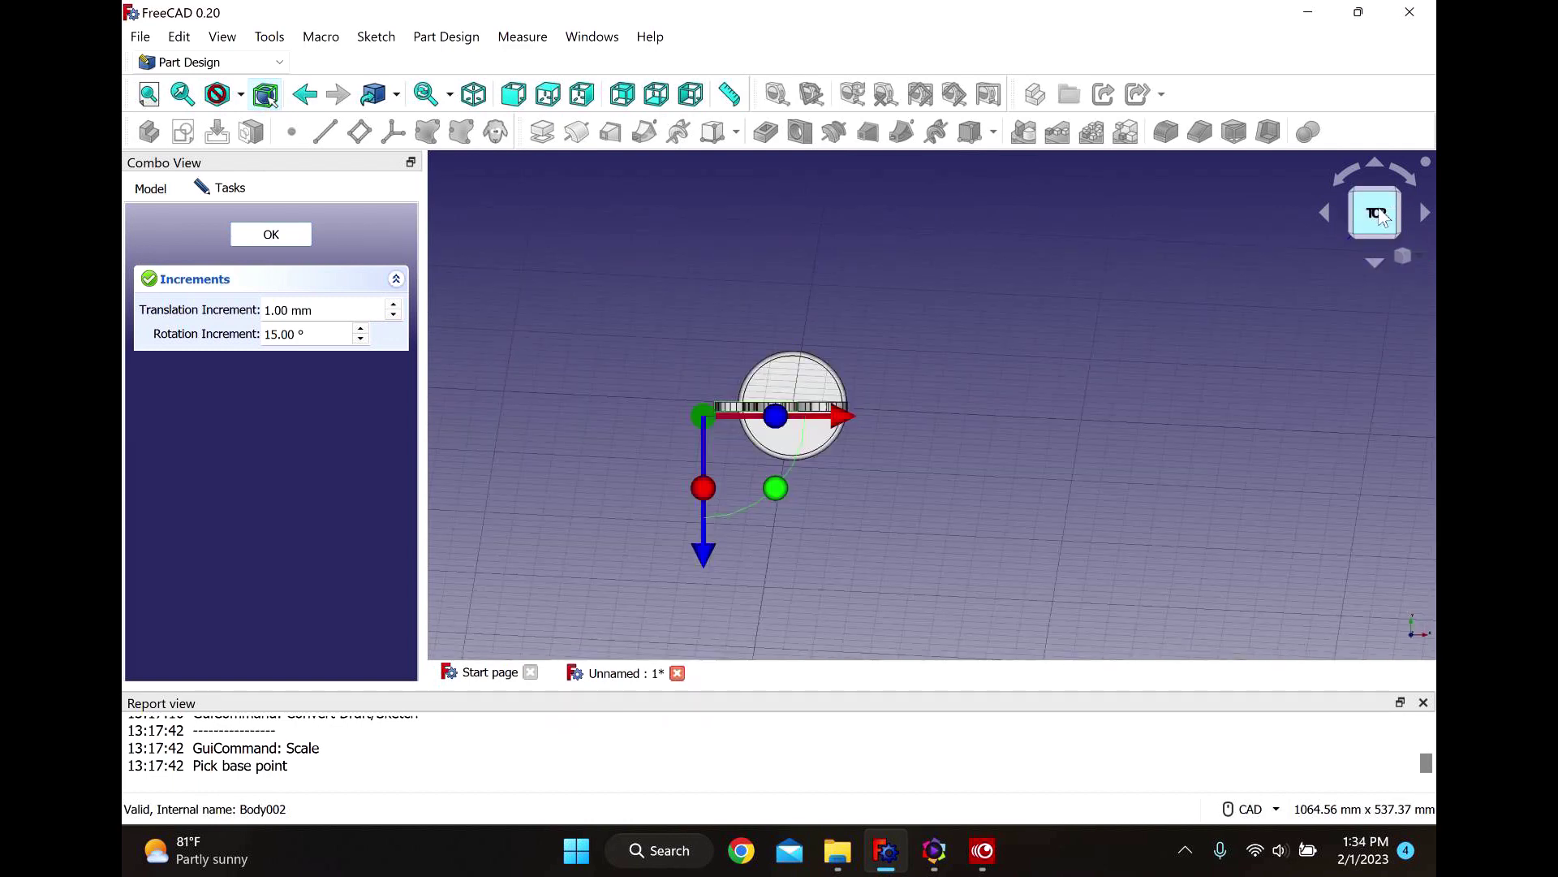
{"action": "left_click_drag", "start_coordinate": [776, 492], "coordinate": [805, 469]}
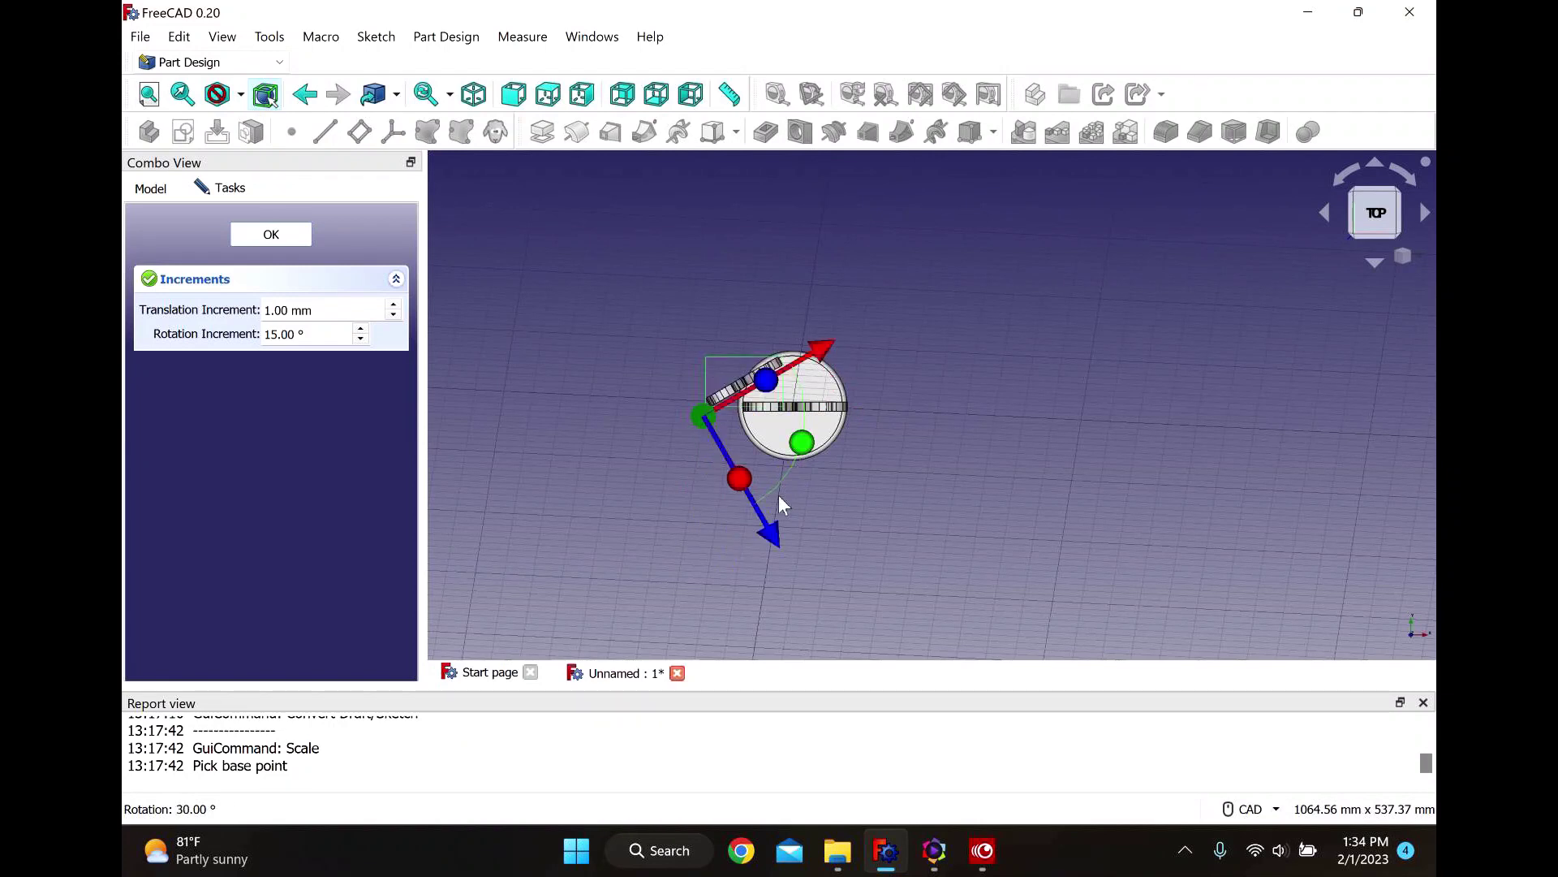
Move Heart 002 40 mm along Z, 33 mm along X, then 2 mm more along Z.
{"action": "left_click_drag", "start_coordinate": [770, 535], "coordinate": [794, 575]}
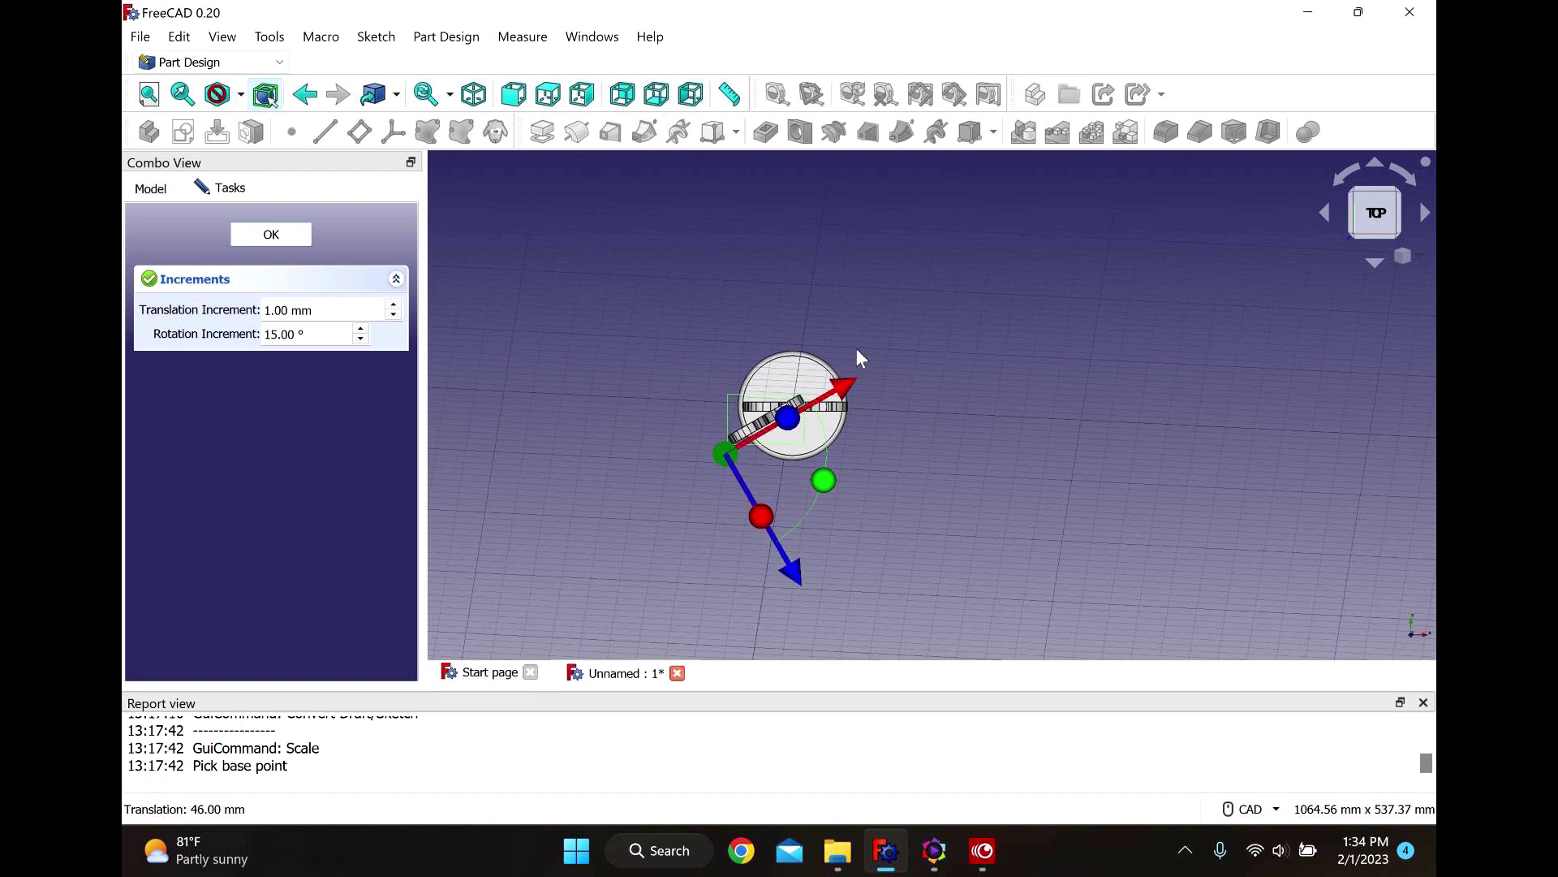
{"action": "left_click_drag", "start_coordinate": [852, 395], "coordinate": [874, 375]}
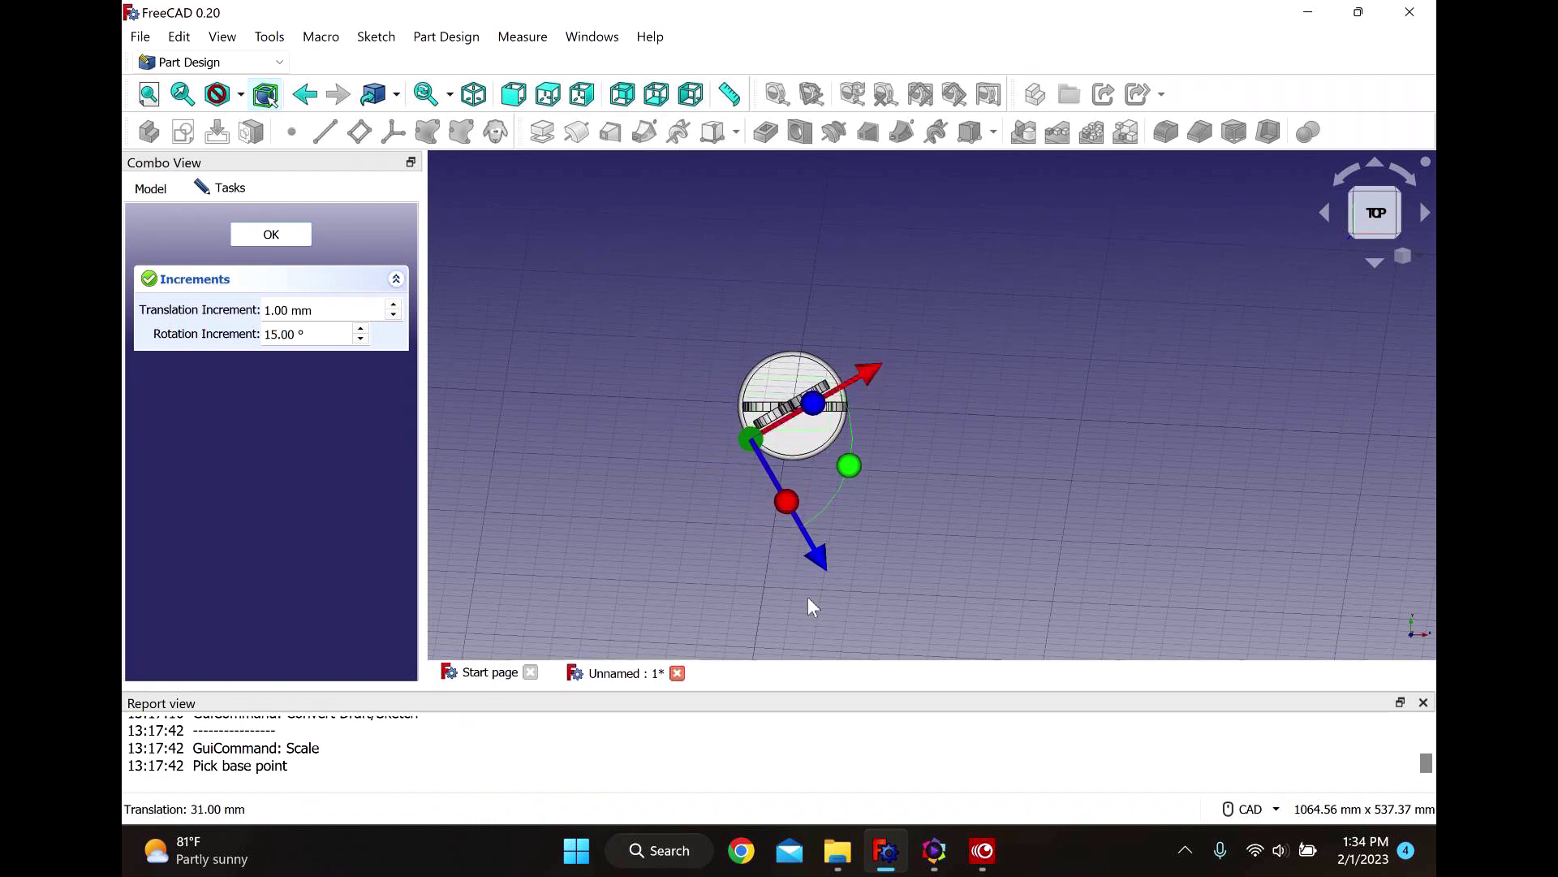
{"action": "scroll", "coordinate": [871, 534], "scroll_direction": "up", "scroll_amount": 4}
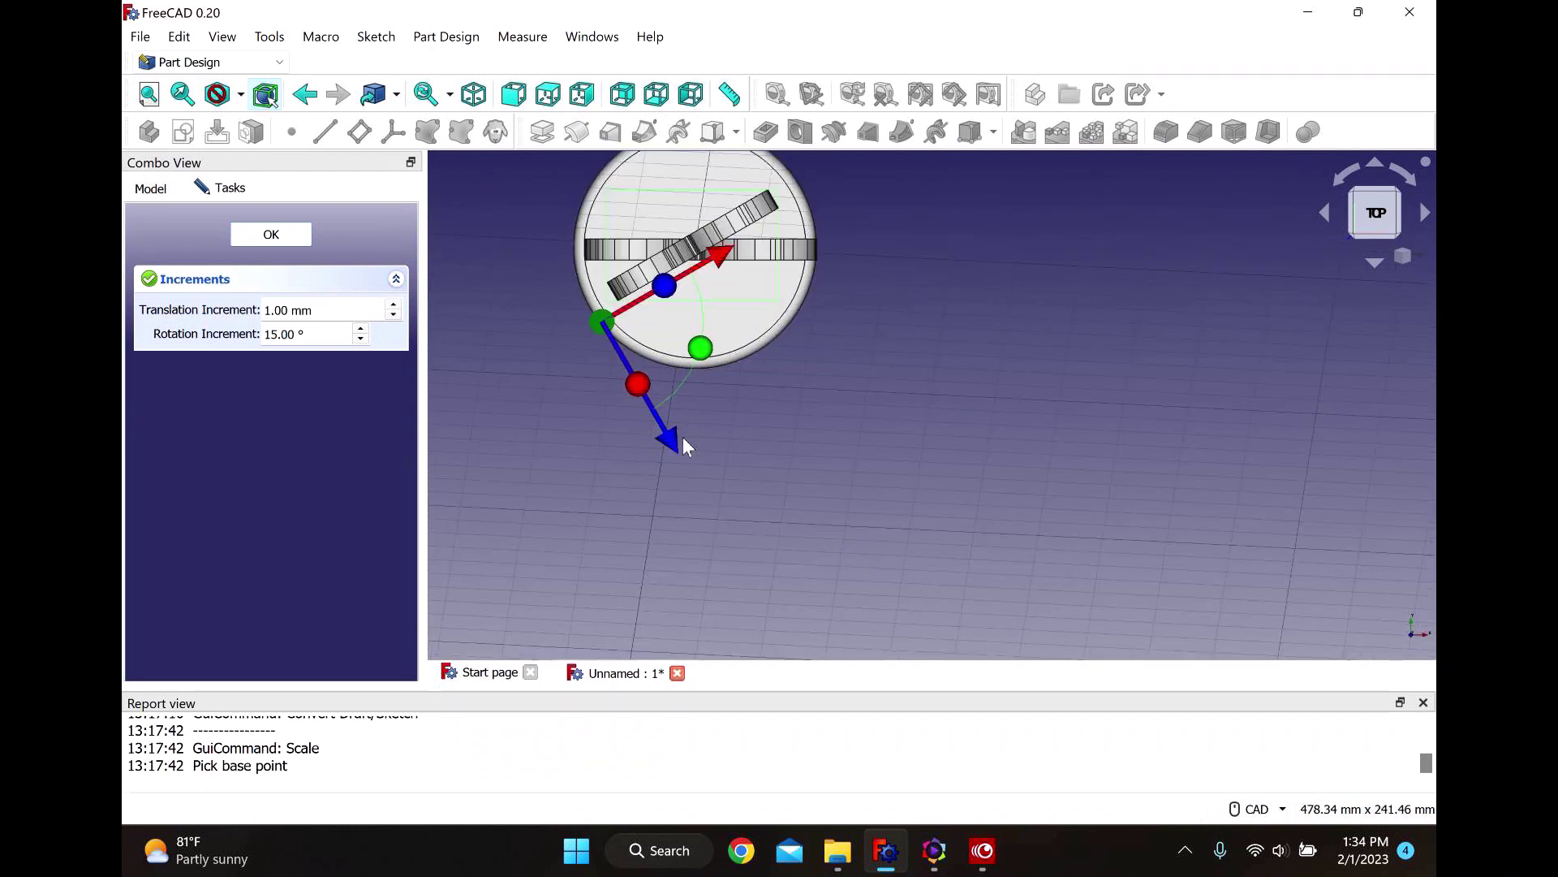
{"action": "left_click_drag", "start_coordinate": [680, 449], "coordinate": [680, 457]}
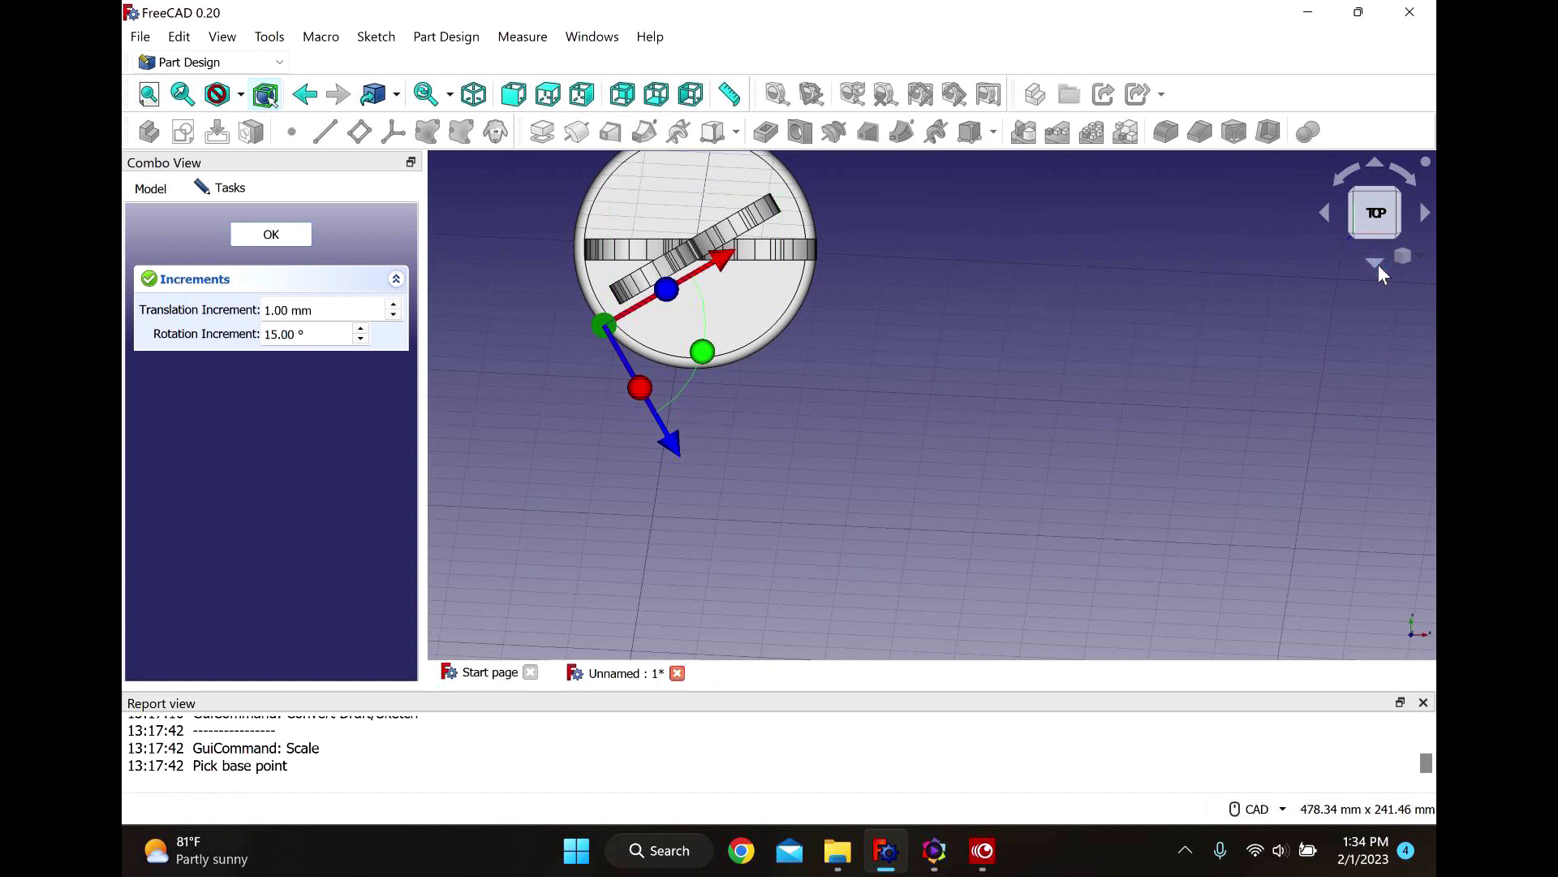
{"action": "left_click", "coordinate": [1373, 261]}
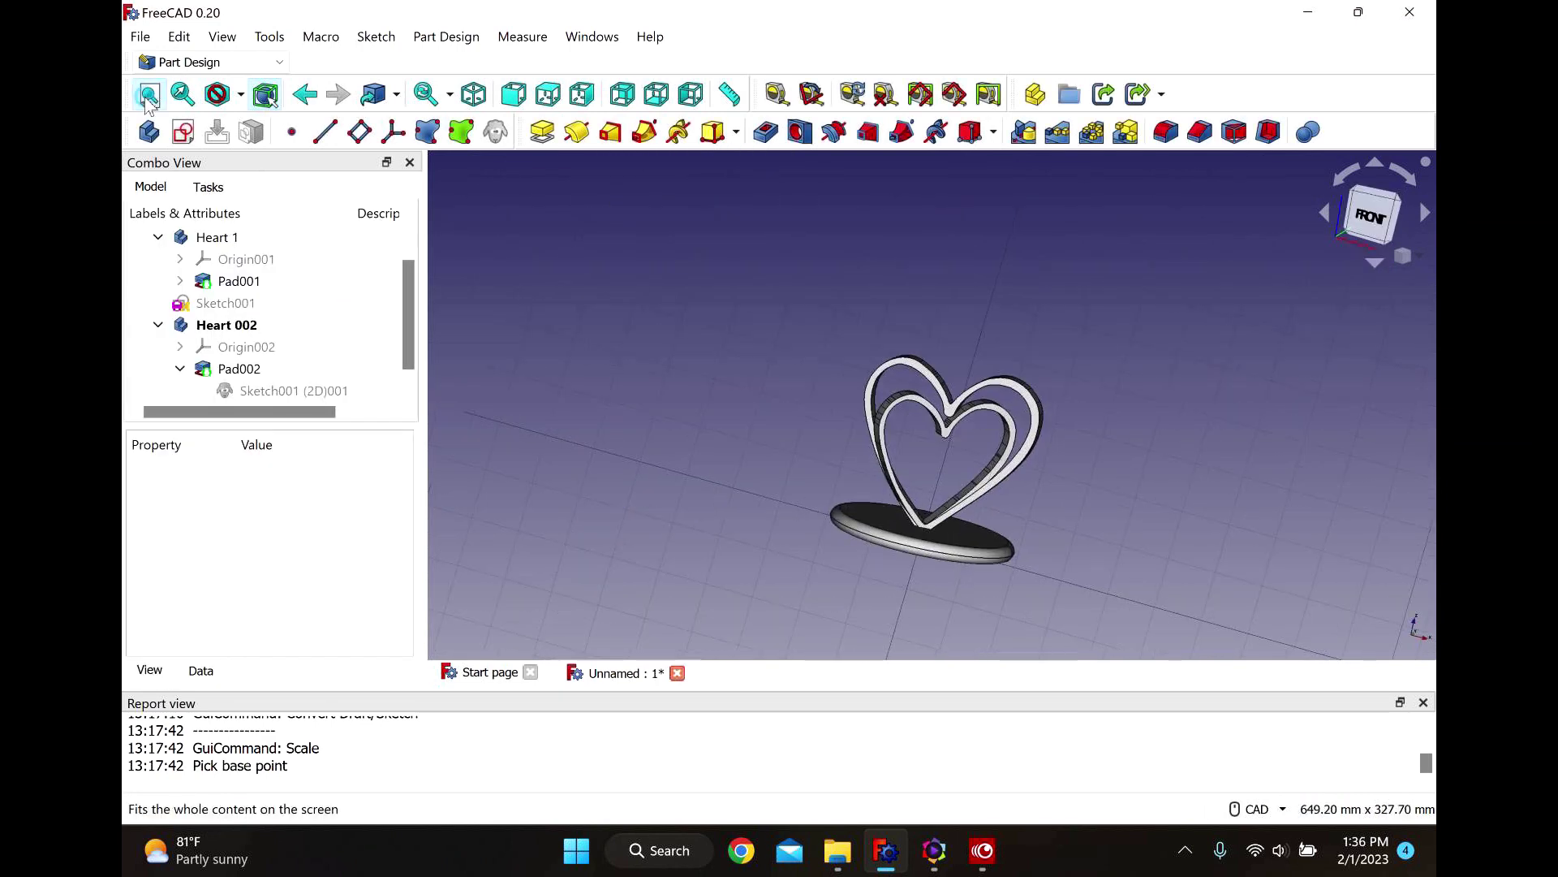
Return to the front view and activate the Draft workbench.
{"action": "left_click", "coordinate": [1363, 230]}
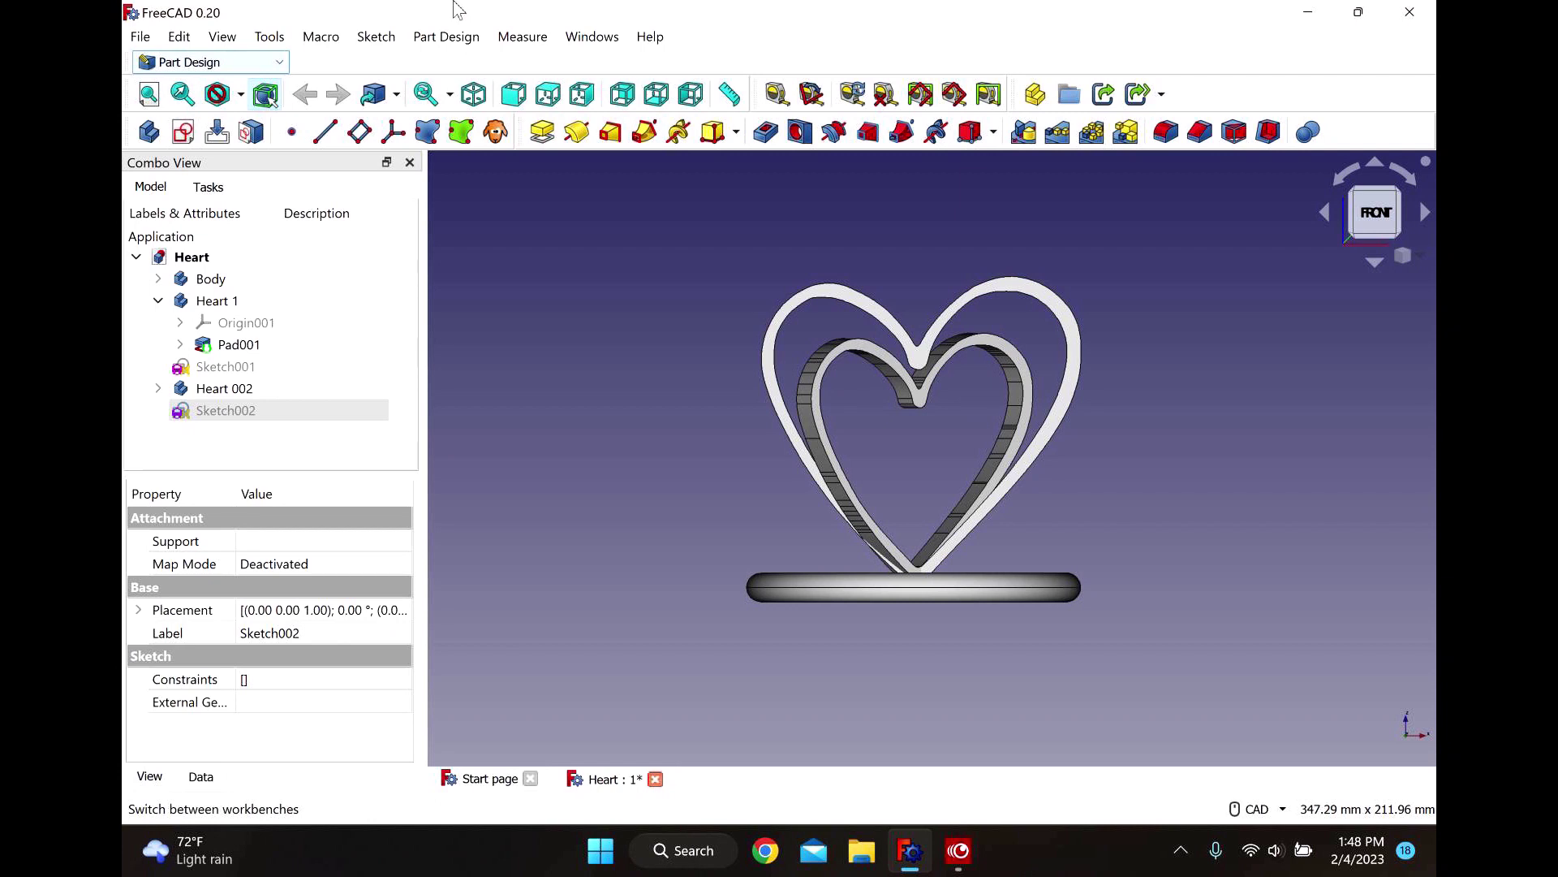
{"action": "left_click", "coordinate": [280, 63]}
{"action": "left_click", "coordinate": [174, 130]}
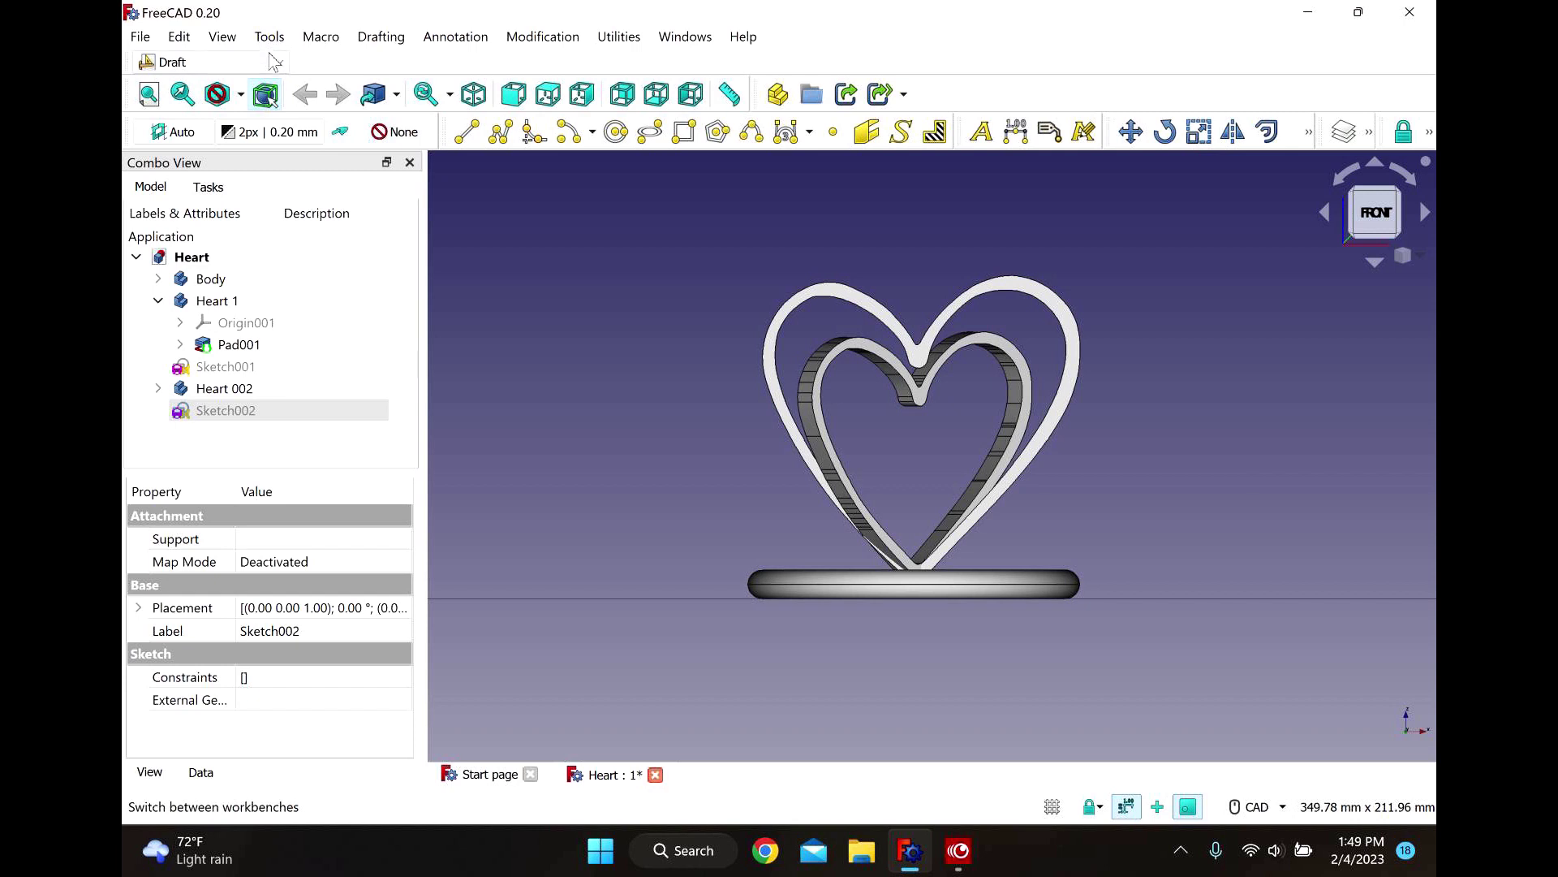
Switch through Part back to Part Design and delete the unused Sketch002.
{"action": "left_click", "coordinate": [278, 62]}
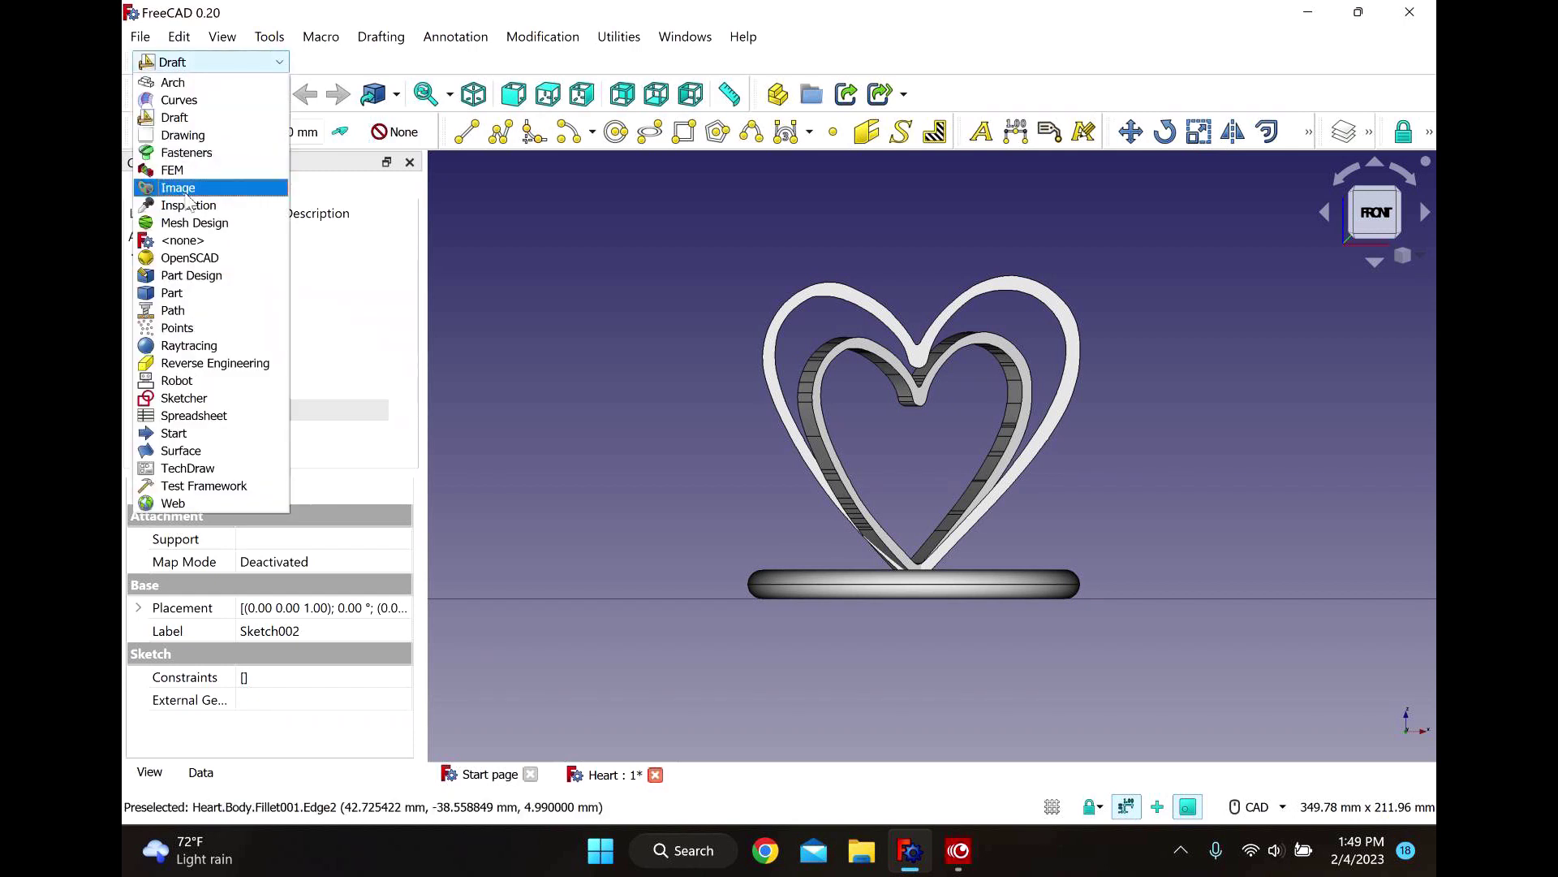
{"action": "left_click", "coordinate": [188, 294]}
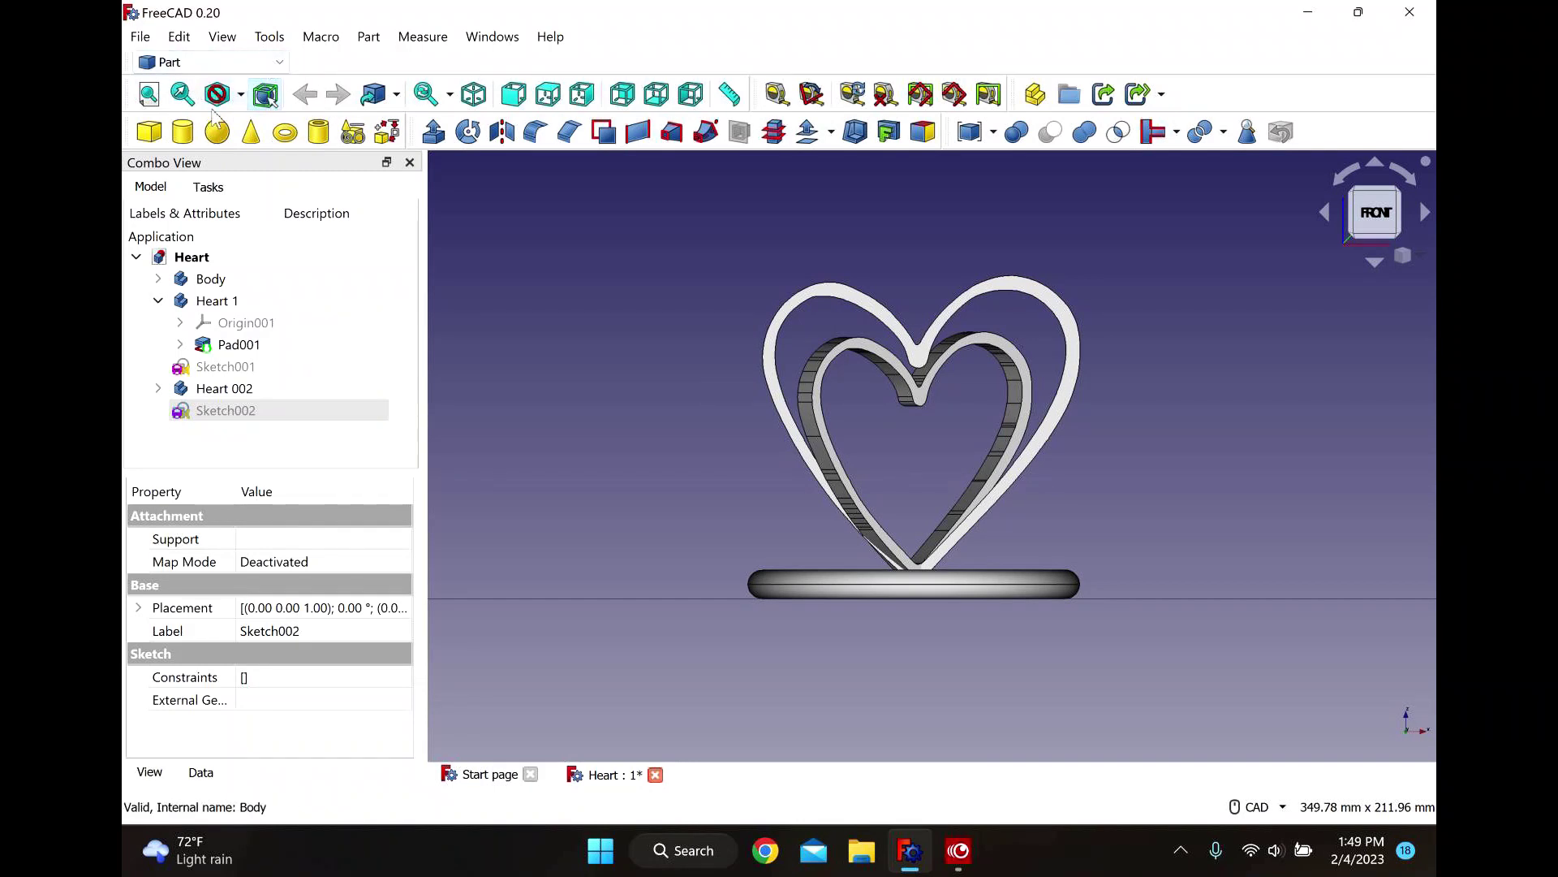
{"action": "left_click", "coordinate": [279, 62]}
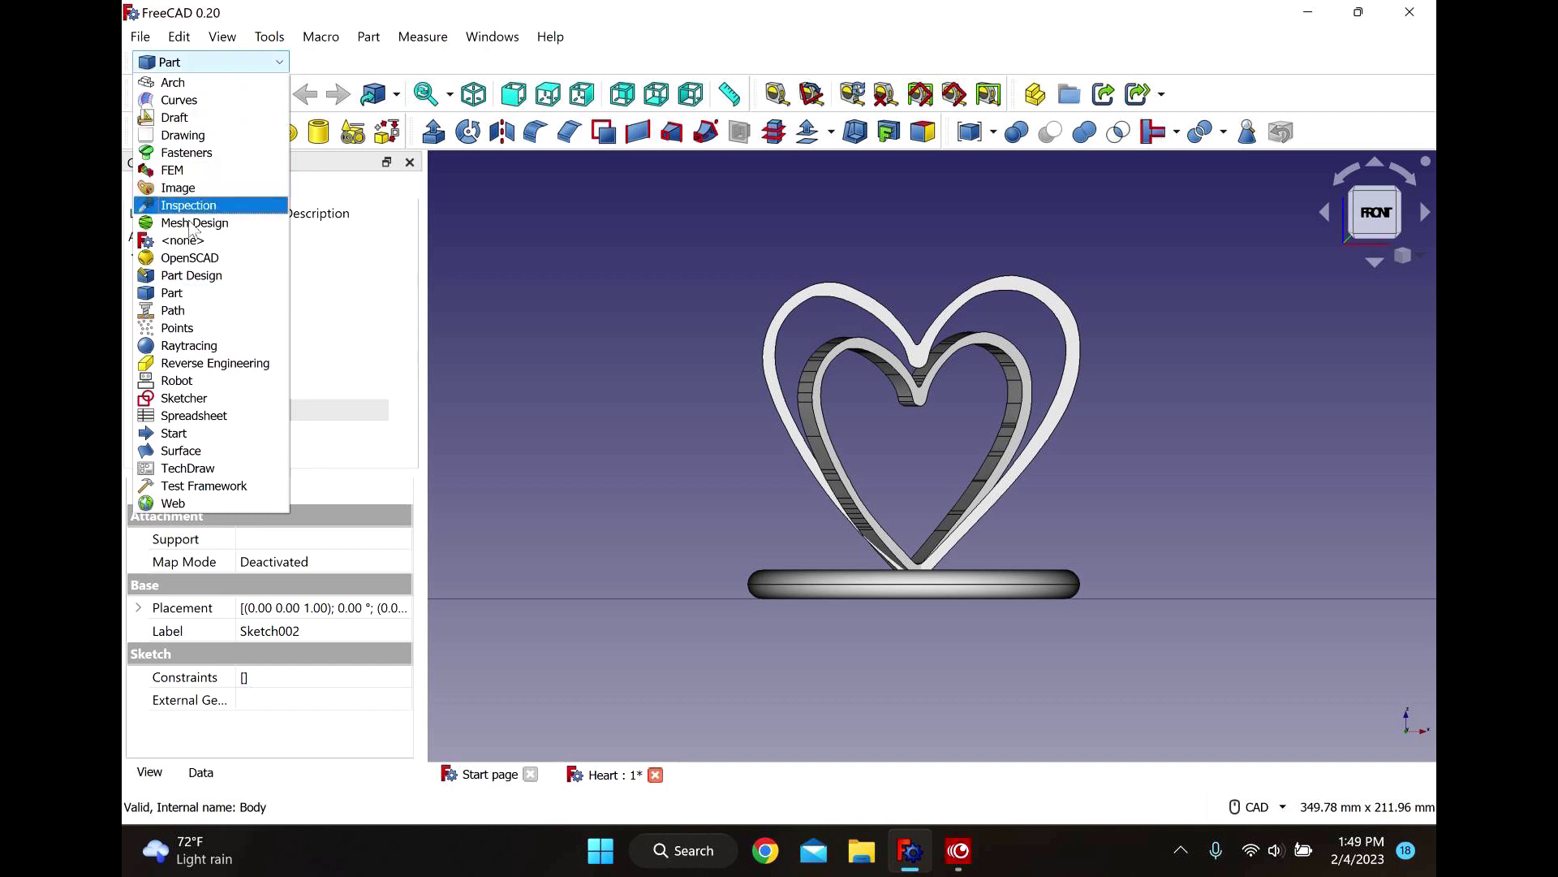
{"action": "left_click", "coordinate": [185, 276]}
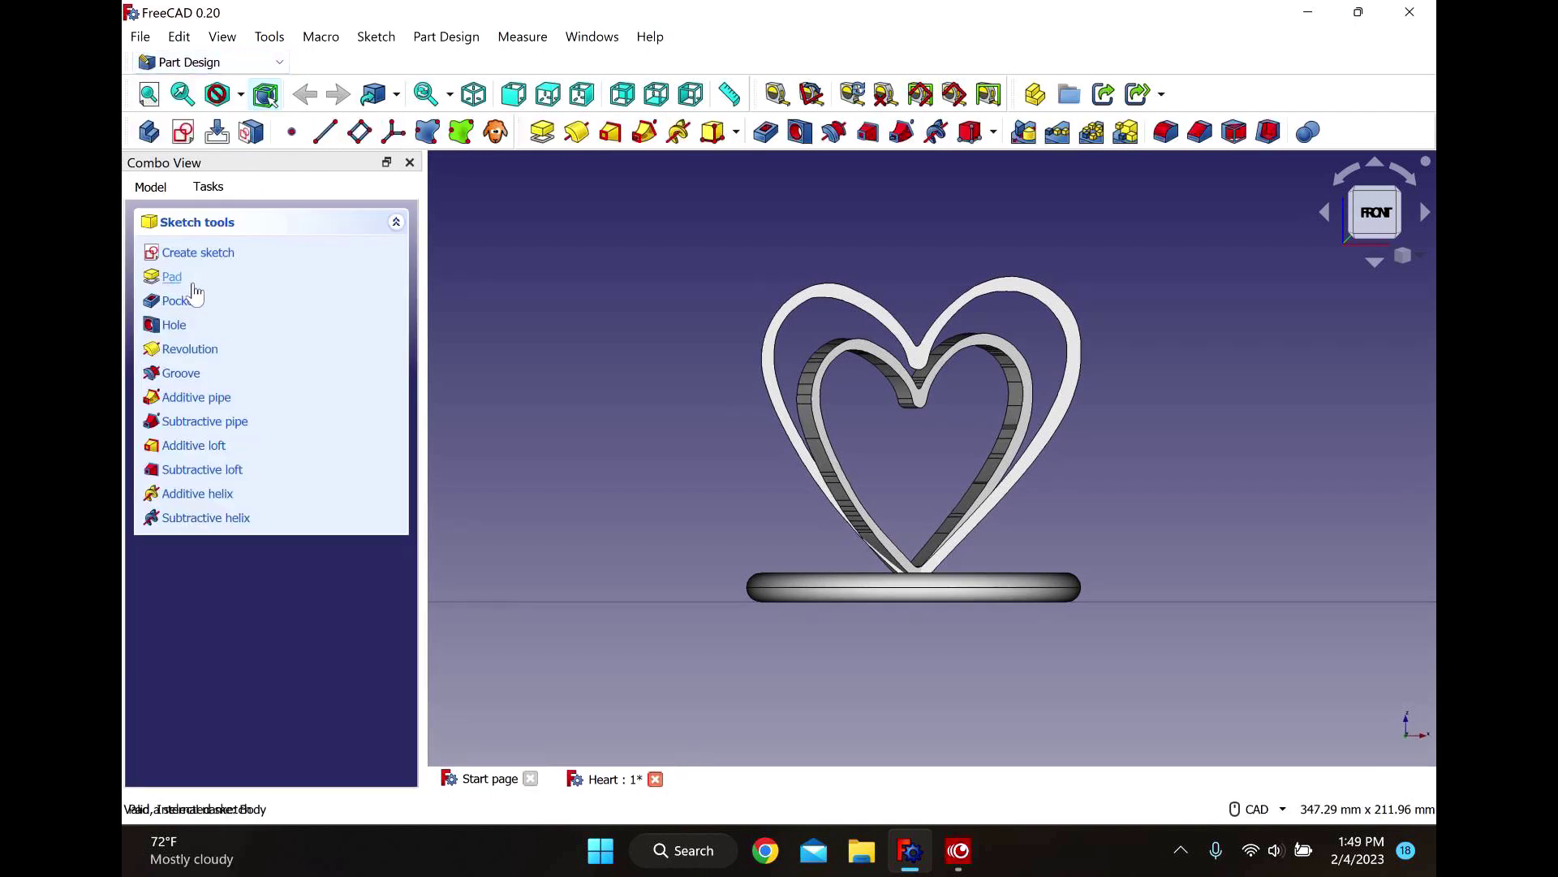
{"action": "left_click", "coordinate": [150, 133]}
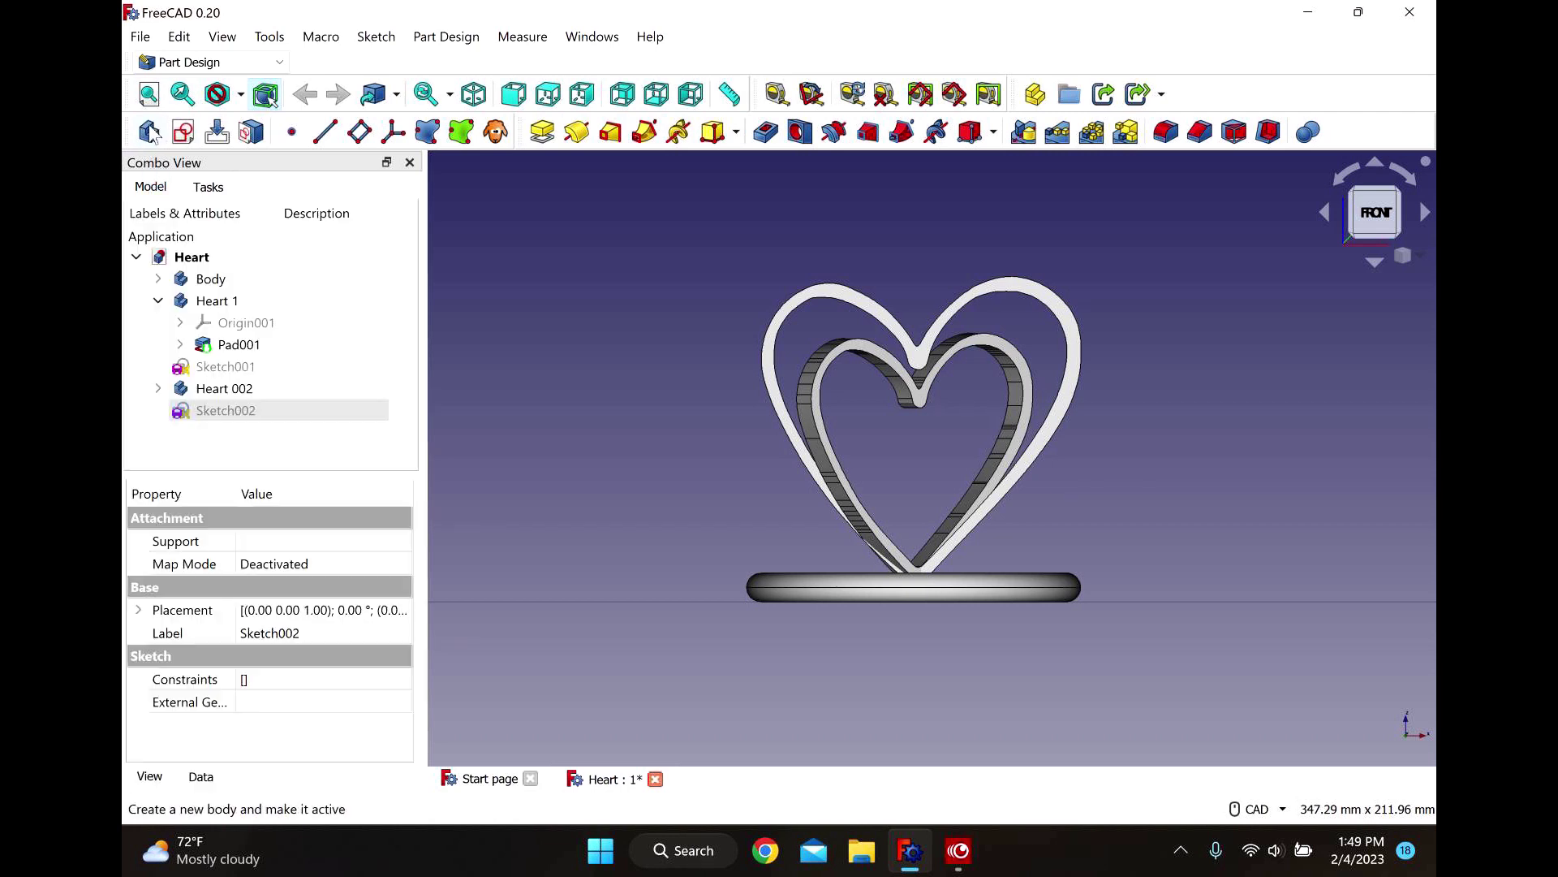
{"action": "key", "text": "Delete"}
Create a new body and rename it from Body003 to Inscription.
{"action": "left_click", "coordinate": [150, 133]}
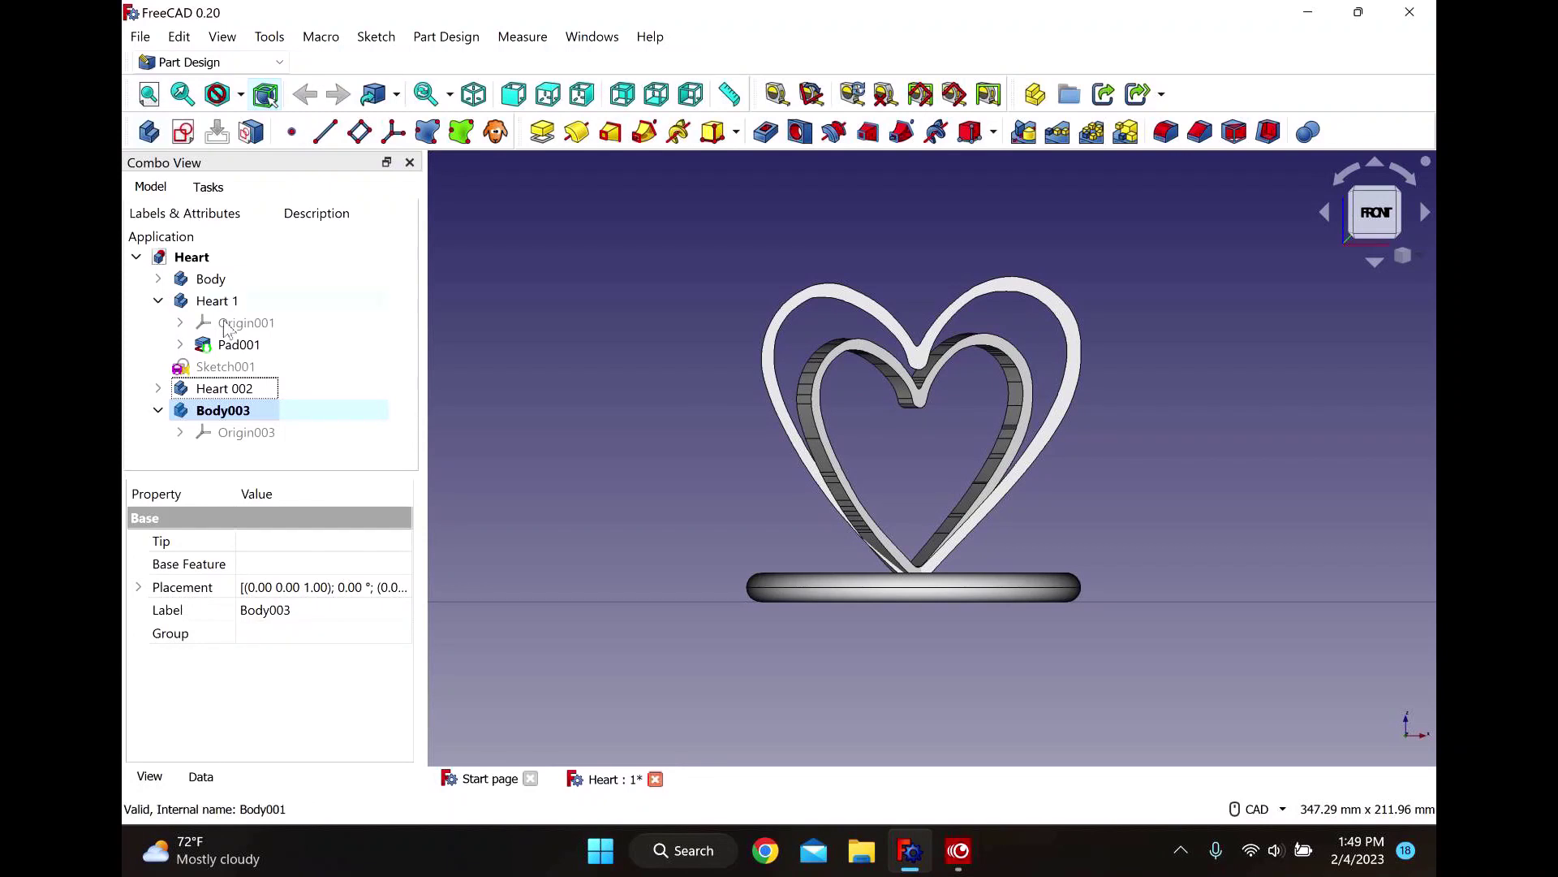
{"action": "right_click", "coordinate": [236, 412]}
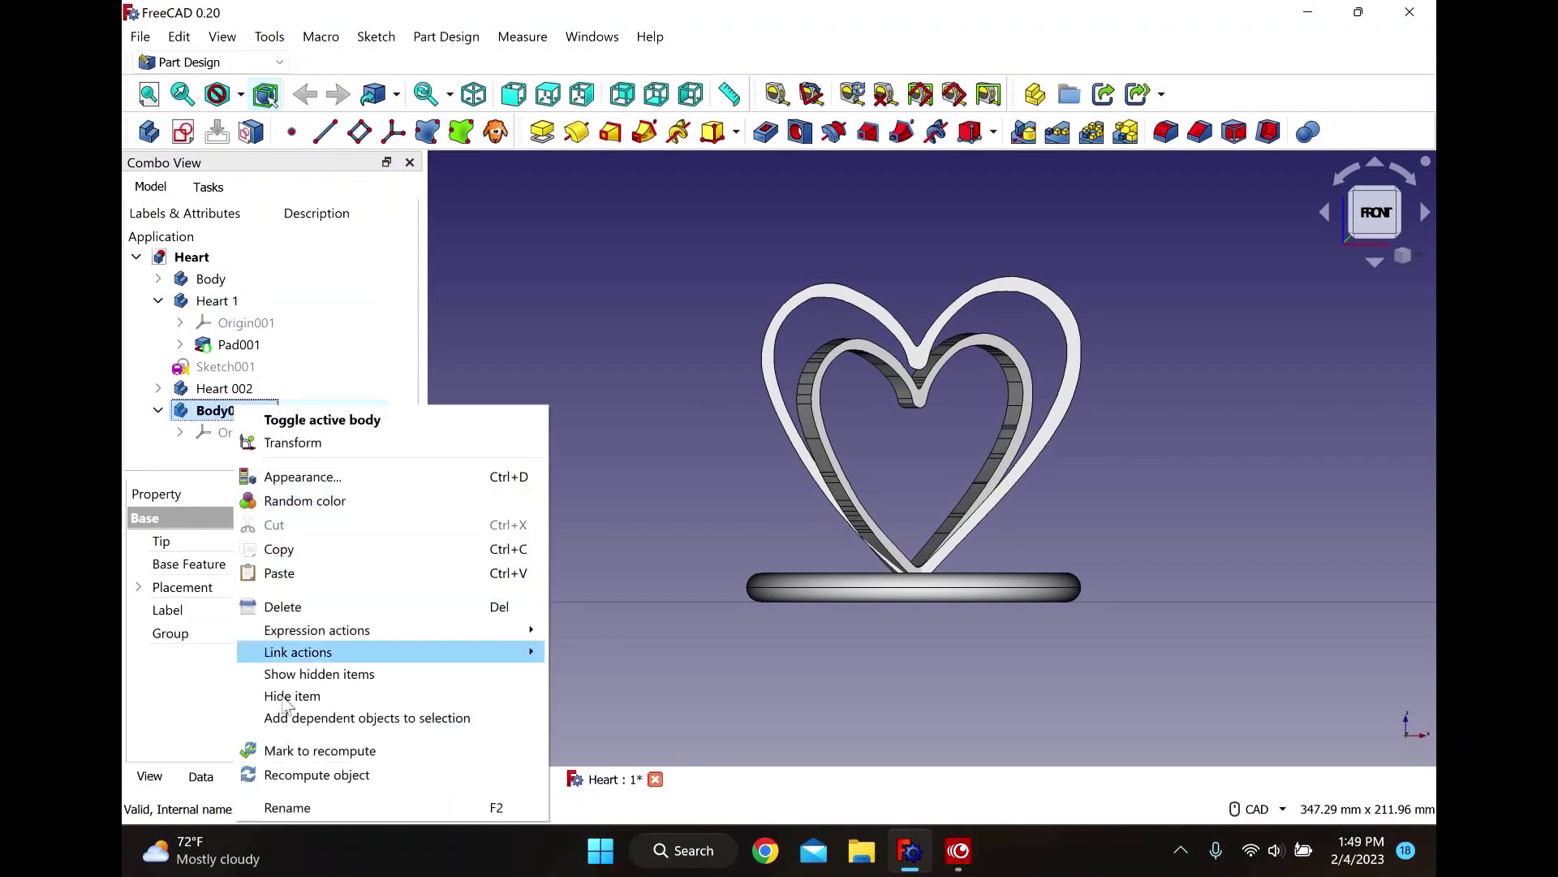
{"action": "left_click", "coordinate": [320, 808]}
{"action": "key", "text": "BackSpace"}
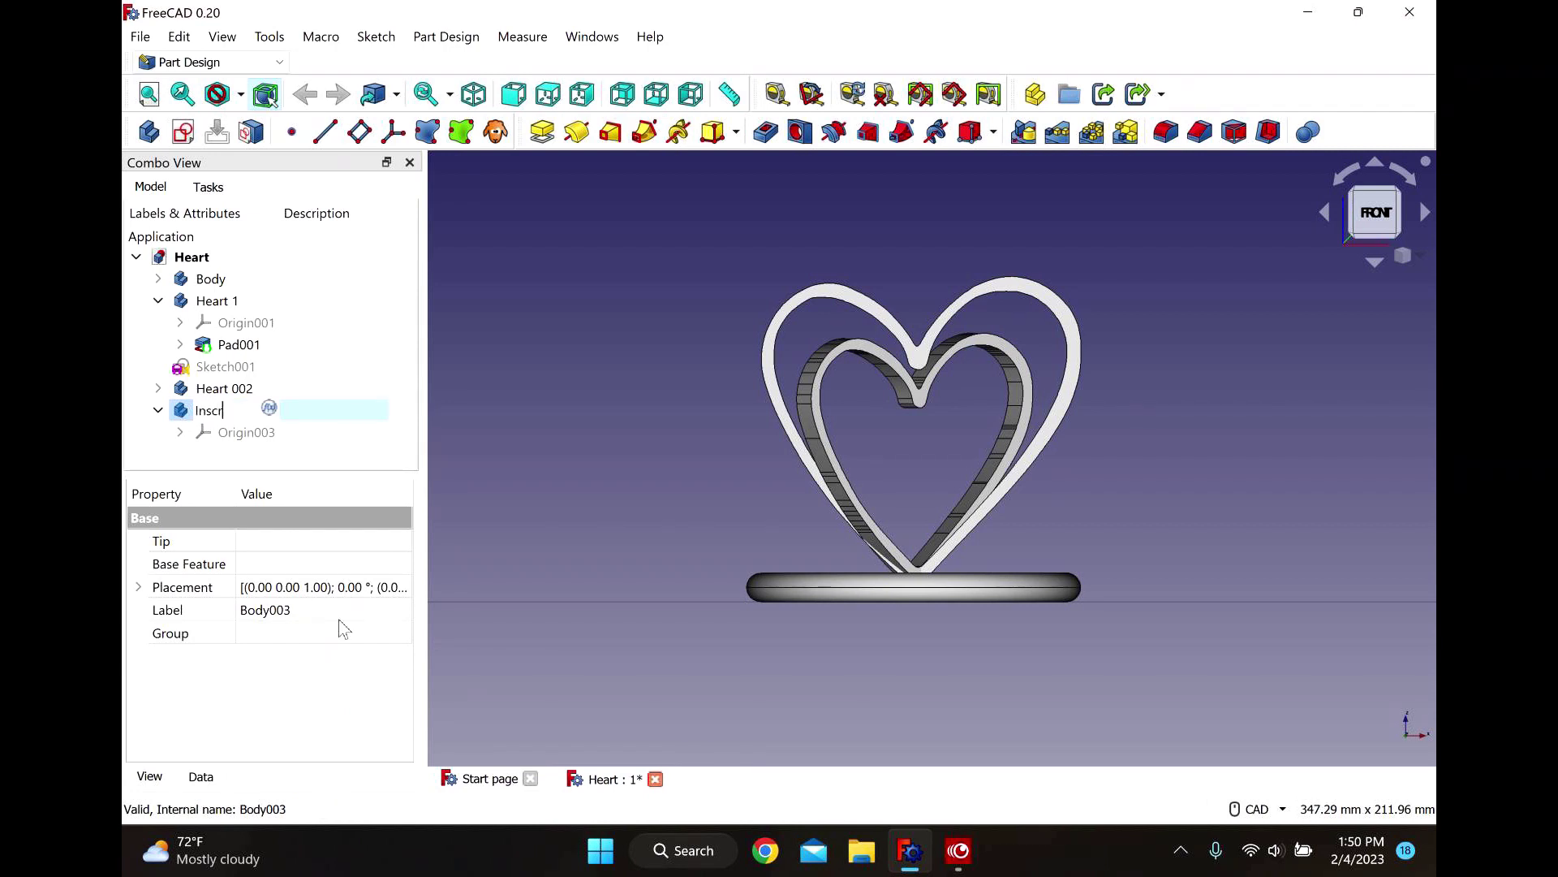
{"action": "type", "text": "Inscription"}
{"action": "left_click", "coordinate": [244, 257]}
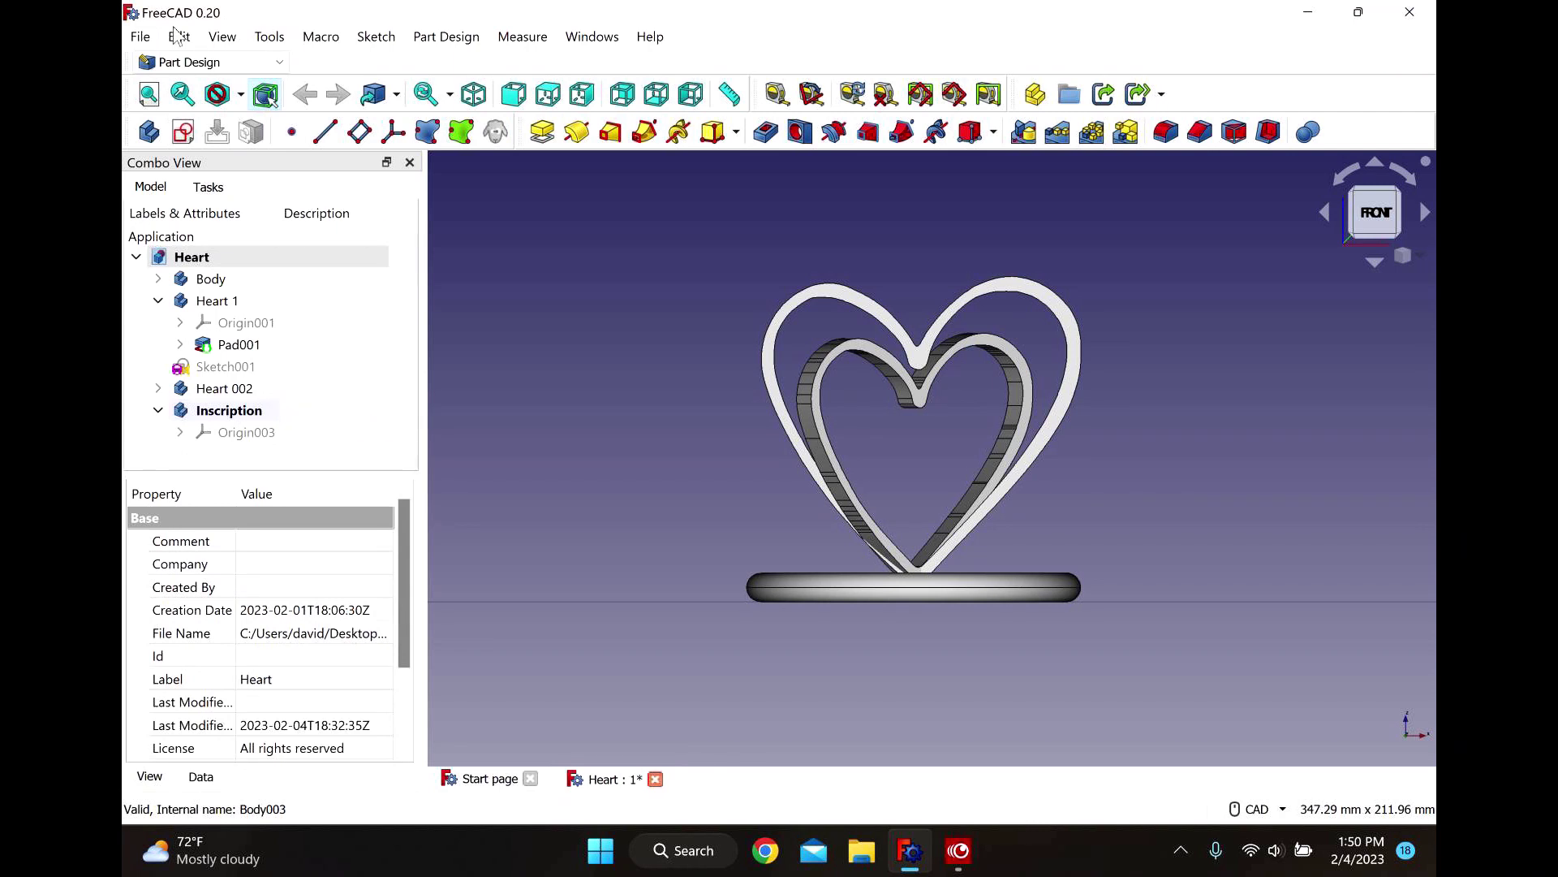
Import the Together Forever SVG as geometry with importSVG, adding path117 to the tree.
{"action": "left_click", "coordinate": [145, 42]}
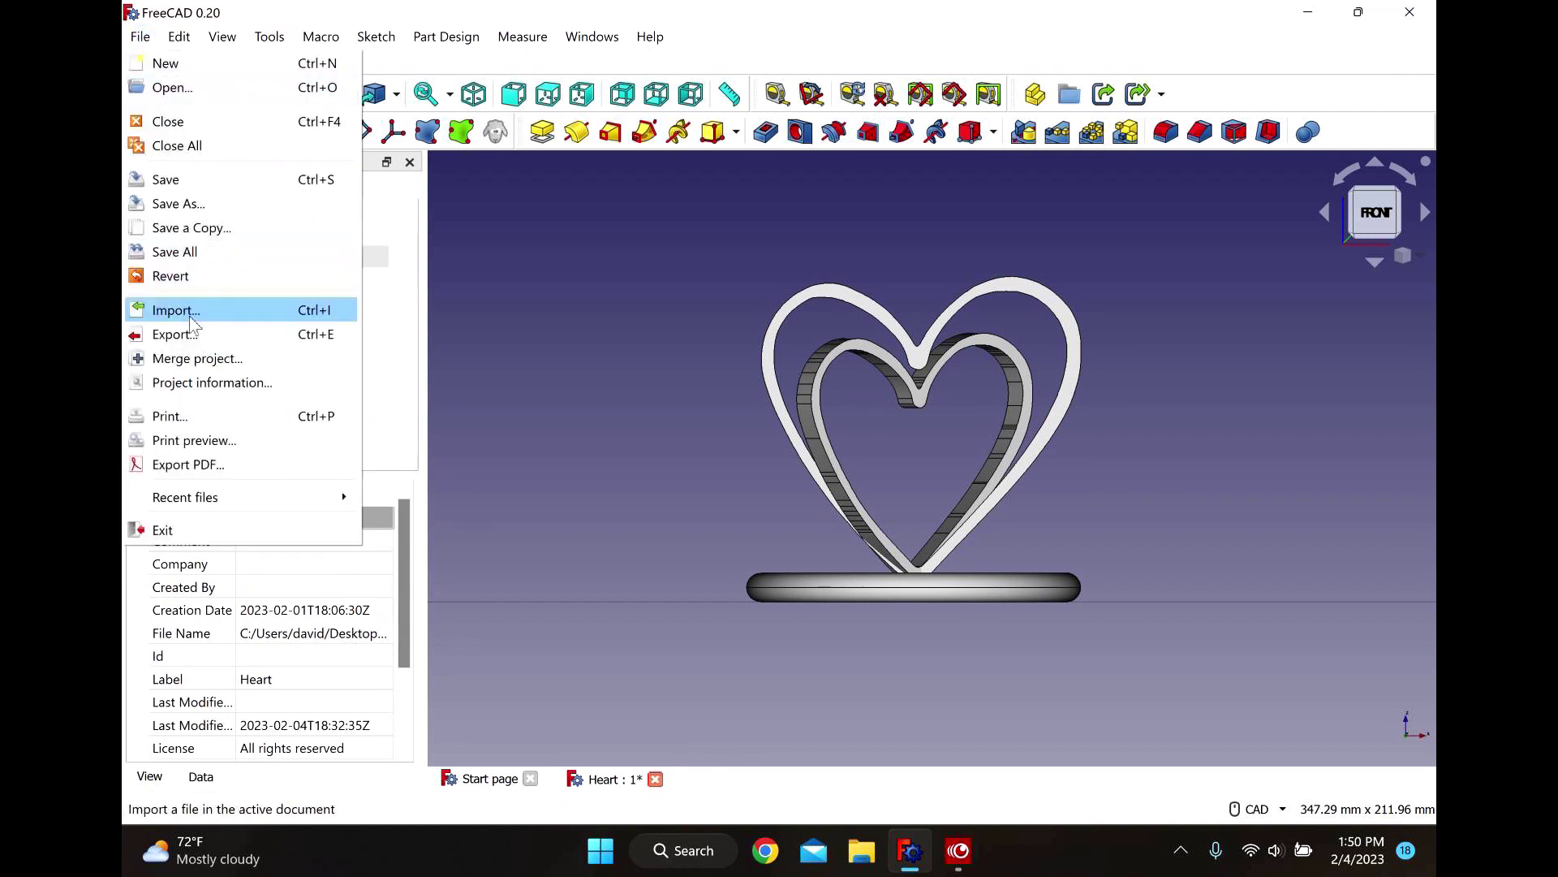
{"action": "left_click", "coordinate": [244, 315]}
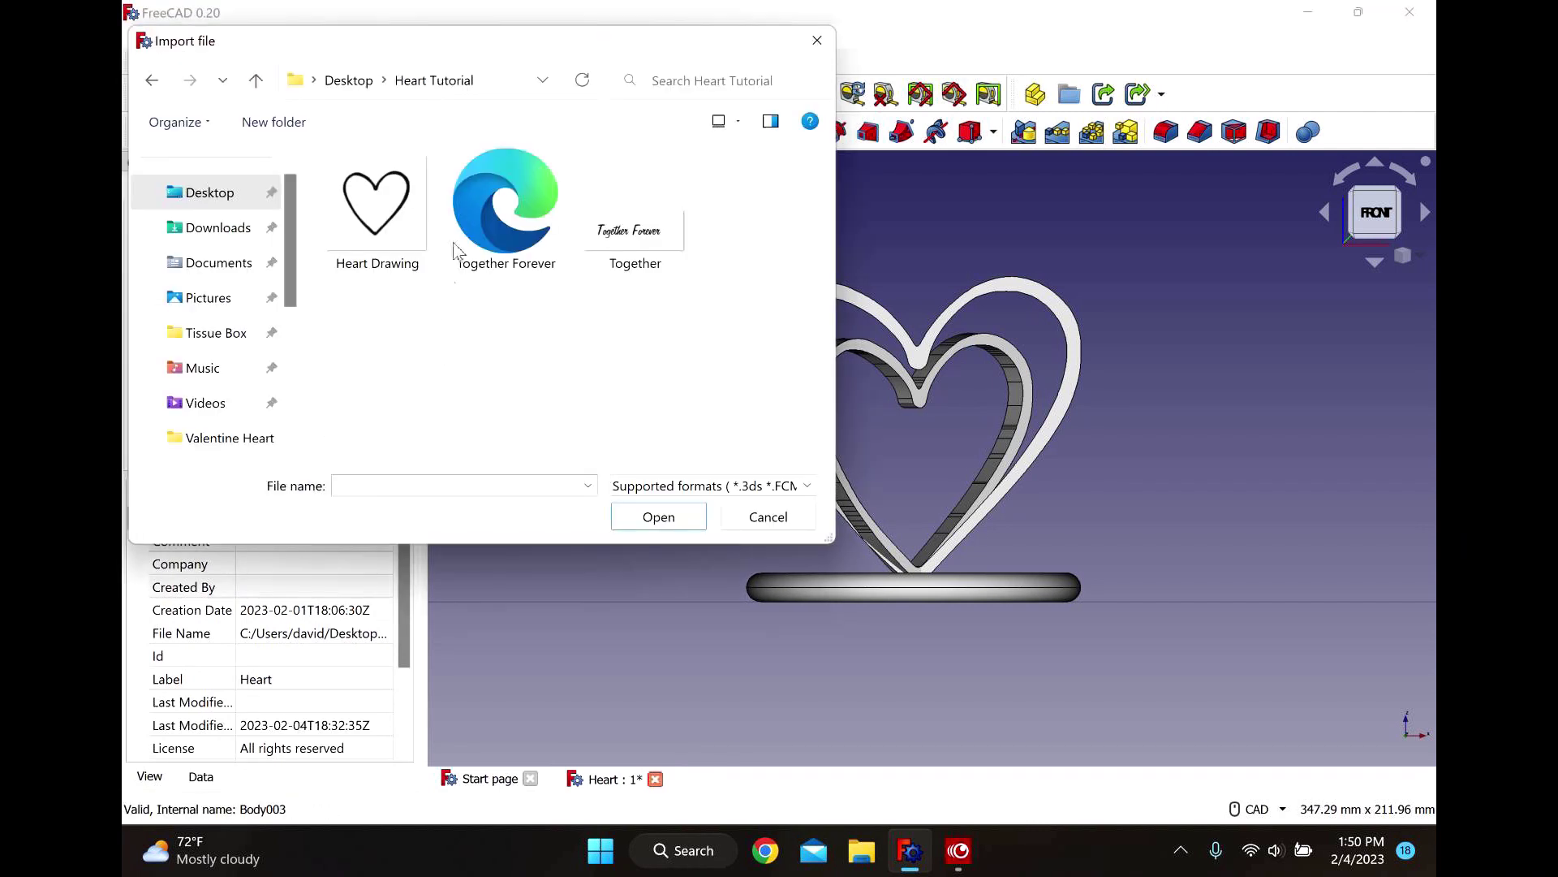
{"action": "left_click", "coordinate": [510, 212]}
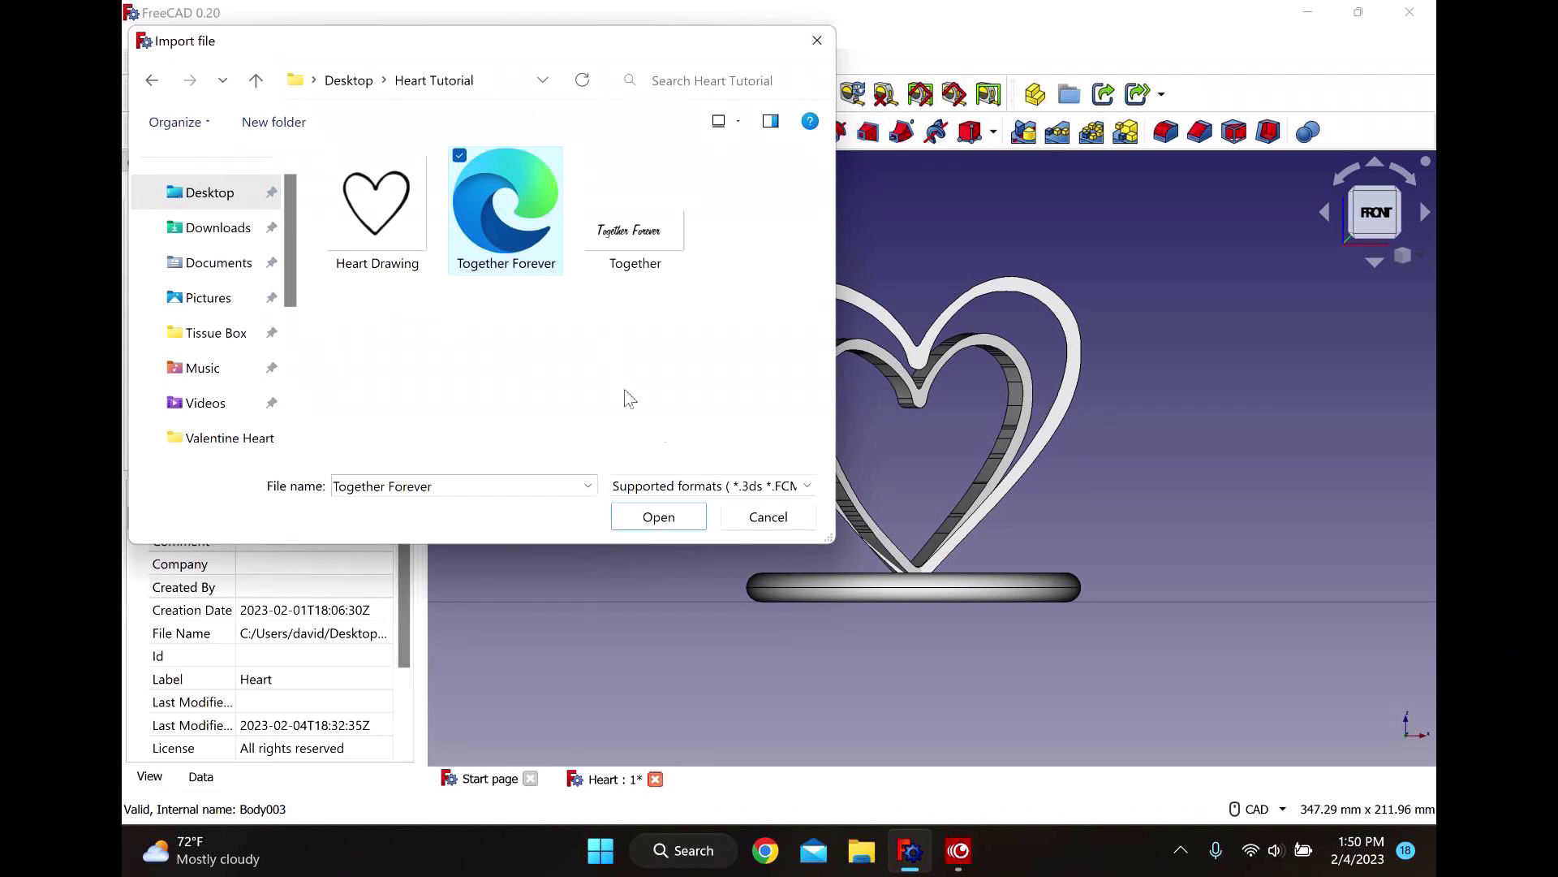
{"action": "left_click", "coordinate": [658, 517]}
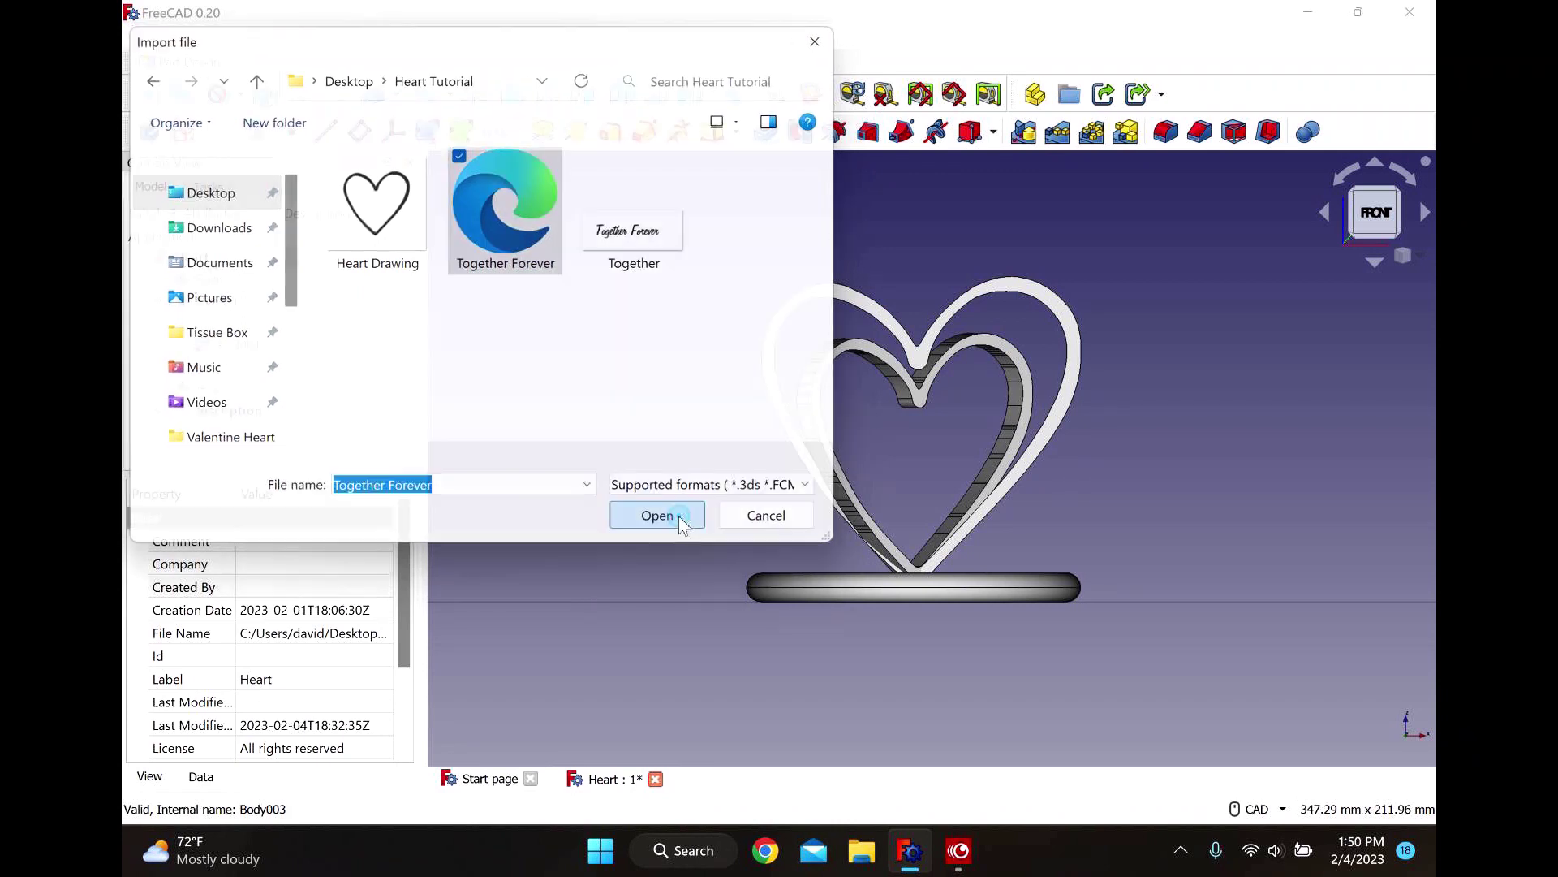
{"action": "left_click", "coordinate": [684, 403]}
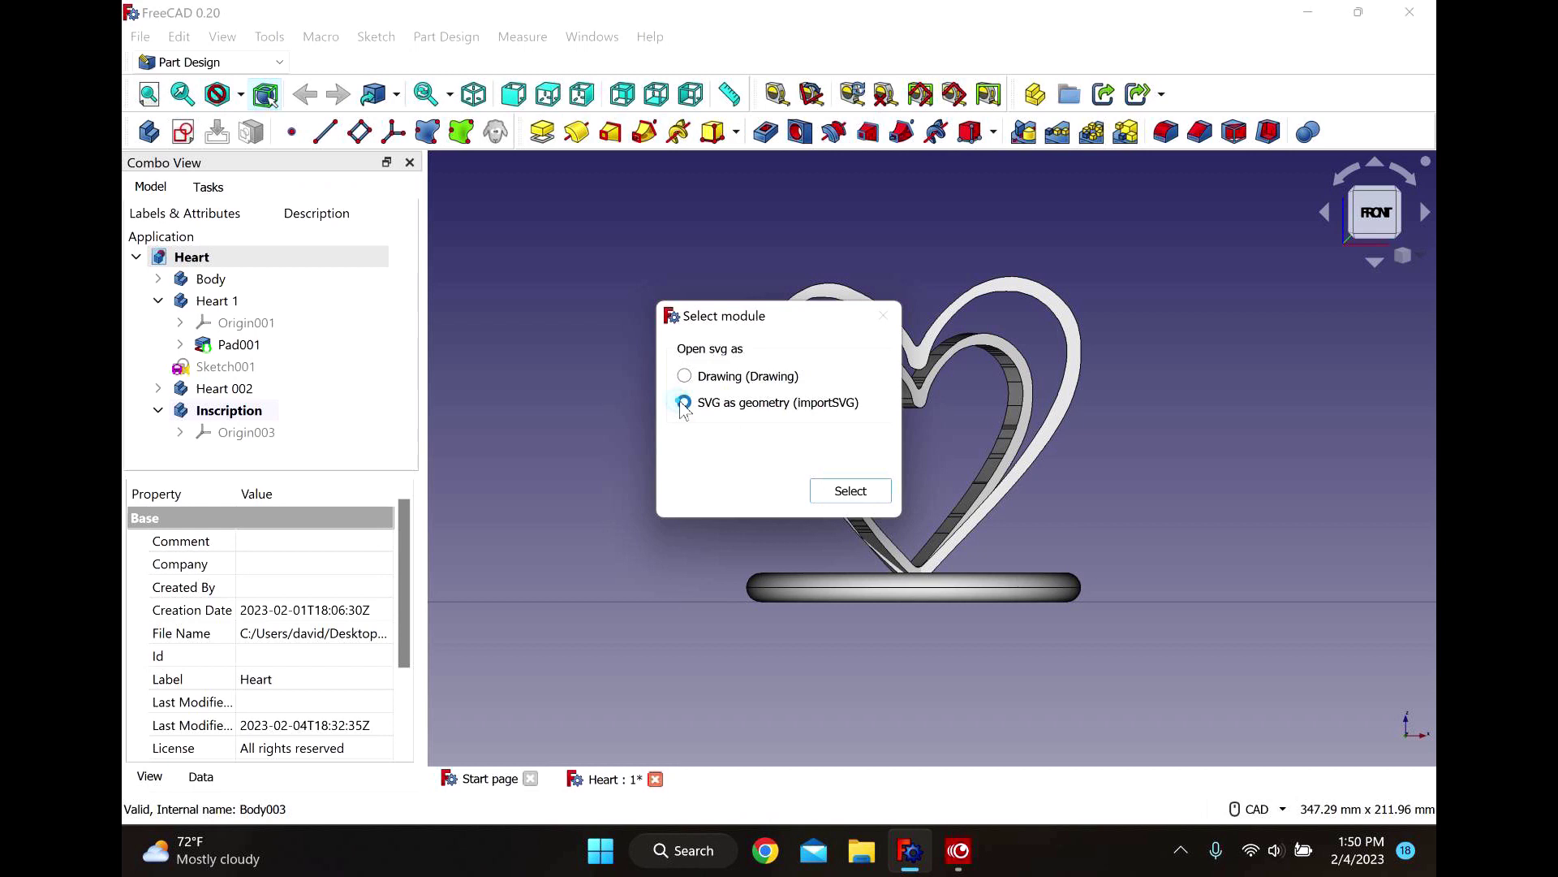
{"action": "left_click", "coordinate": [845, 491]}
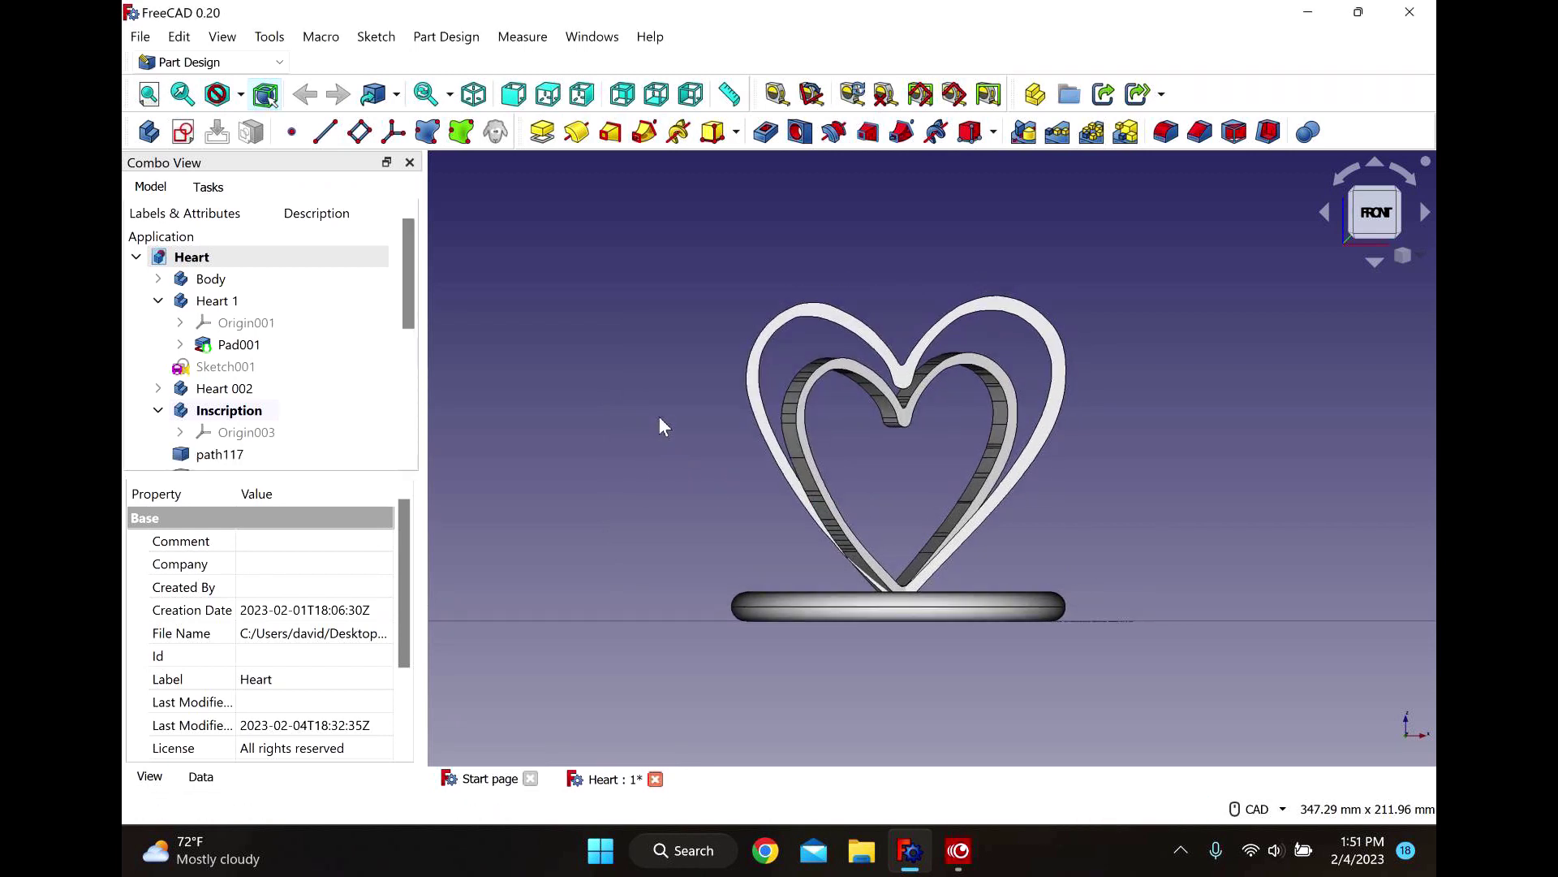
View the base from the top, centred, and select path117 through path117012 in the tree.
{"action": "middle_click_drag", "start_coordinate": [661, 424], "coordinate": [748, 334]}
{"action": "middle_click_drag", "start_coordinate": [1124, 620], "coordinate": [891, 532]}
{"action": "middle_click_drag", "start_coordinate": [610, 447], "coordinate": [682, 302]}
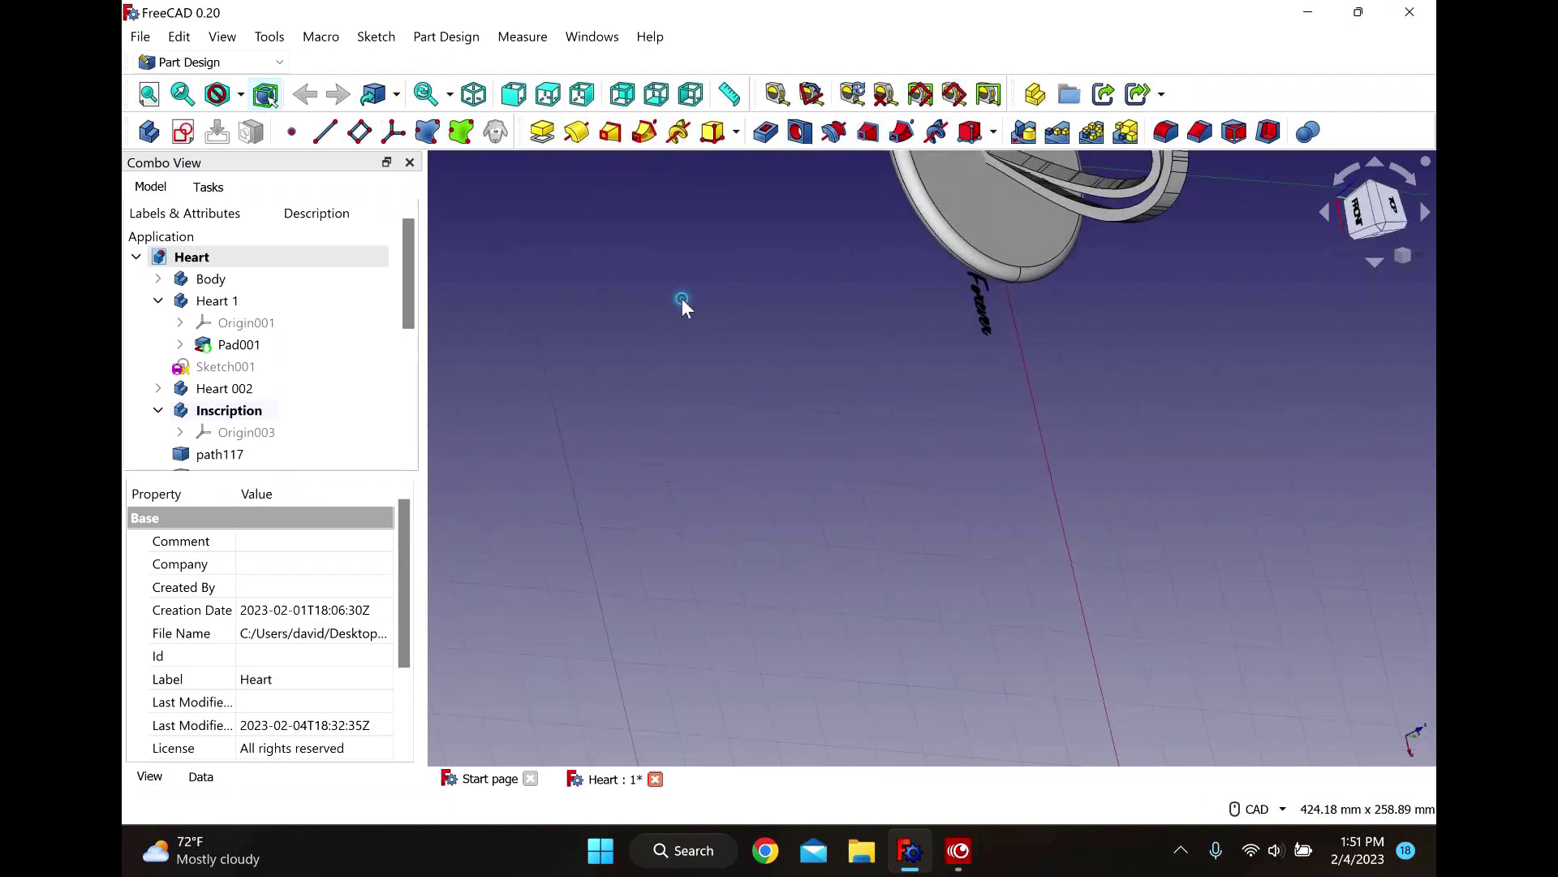
{"action": "left_click", "coordinate": [1398, 209]}
{"action": "middle_click_drag", "start_coordinate": [1099, 269], "coordinate": [852, 560]}
{"action": "scroll", "coordinate": [998, 552], "scroll_direction": "up", "scroll_amount": 5}
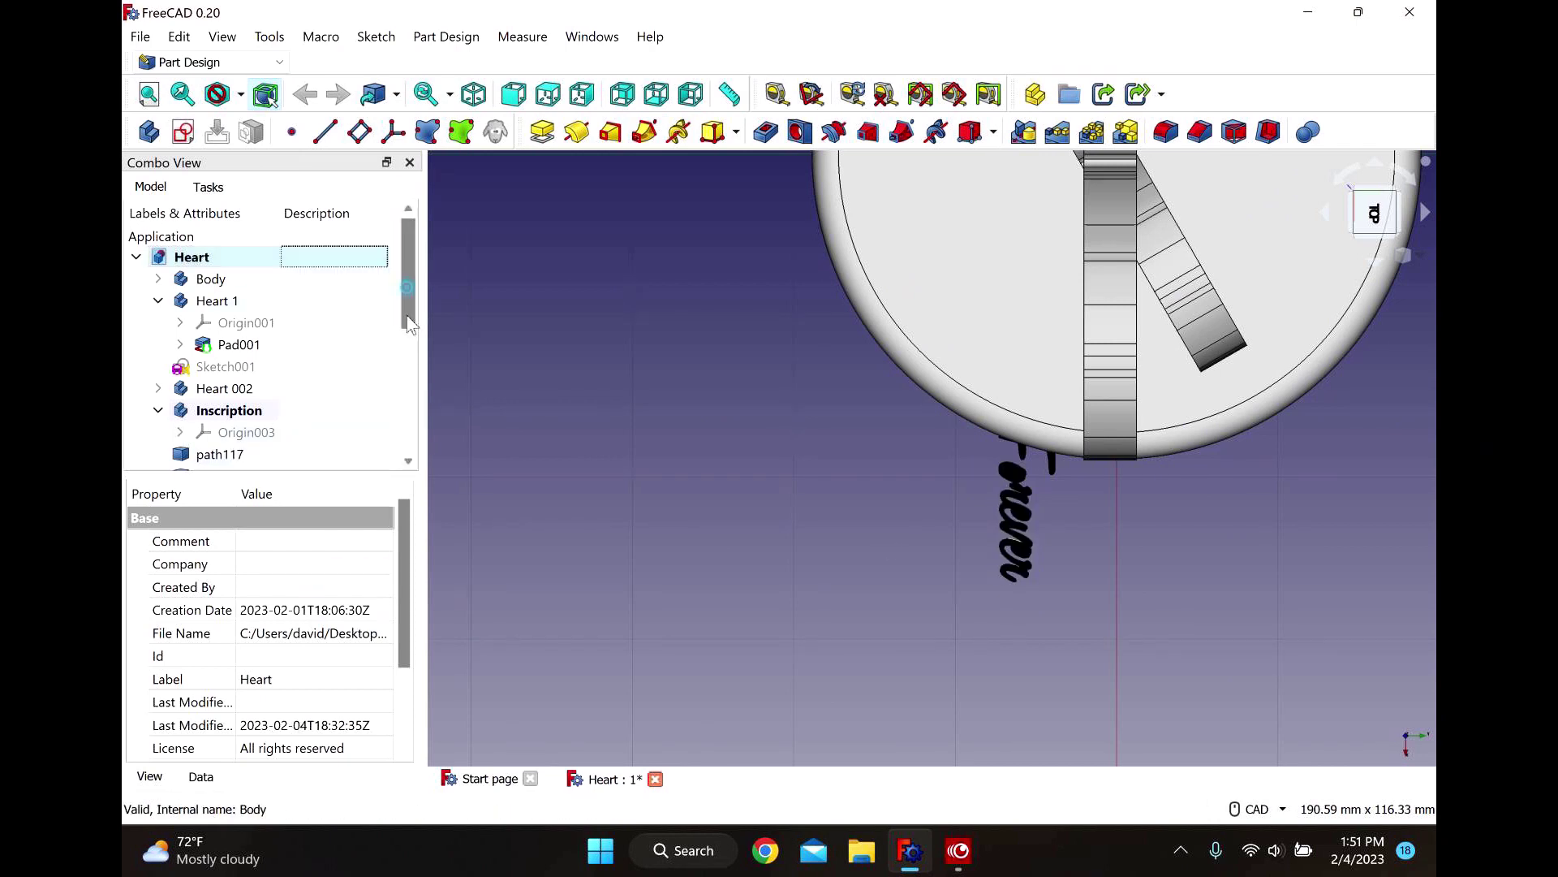
{"action": "scroll", "coordinate": [388, 360], "scroll_direction": "down", "scroll_amount": 3}
{"action": "left_click", "coordinate": [232, 261]}
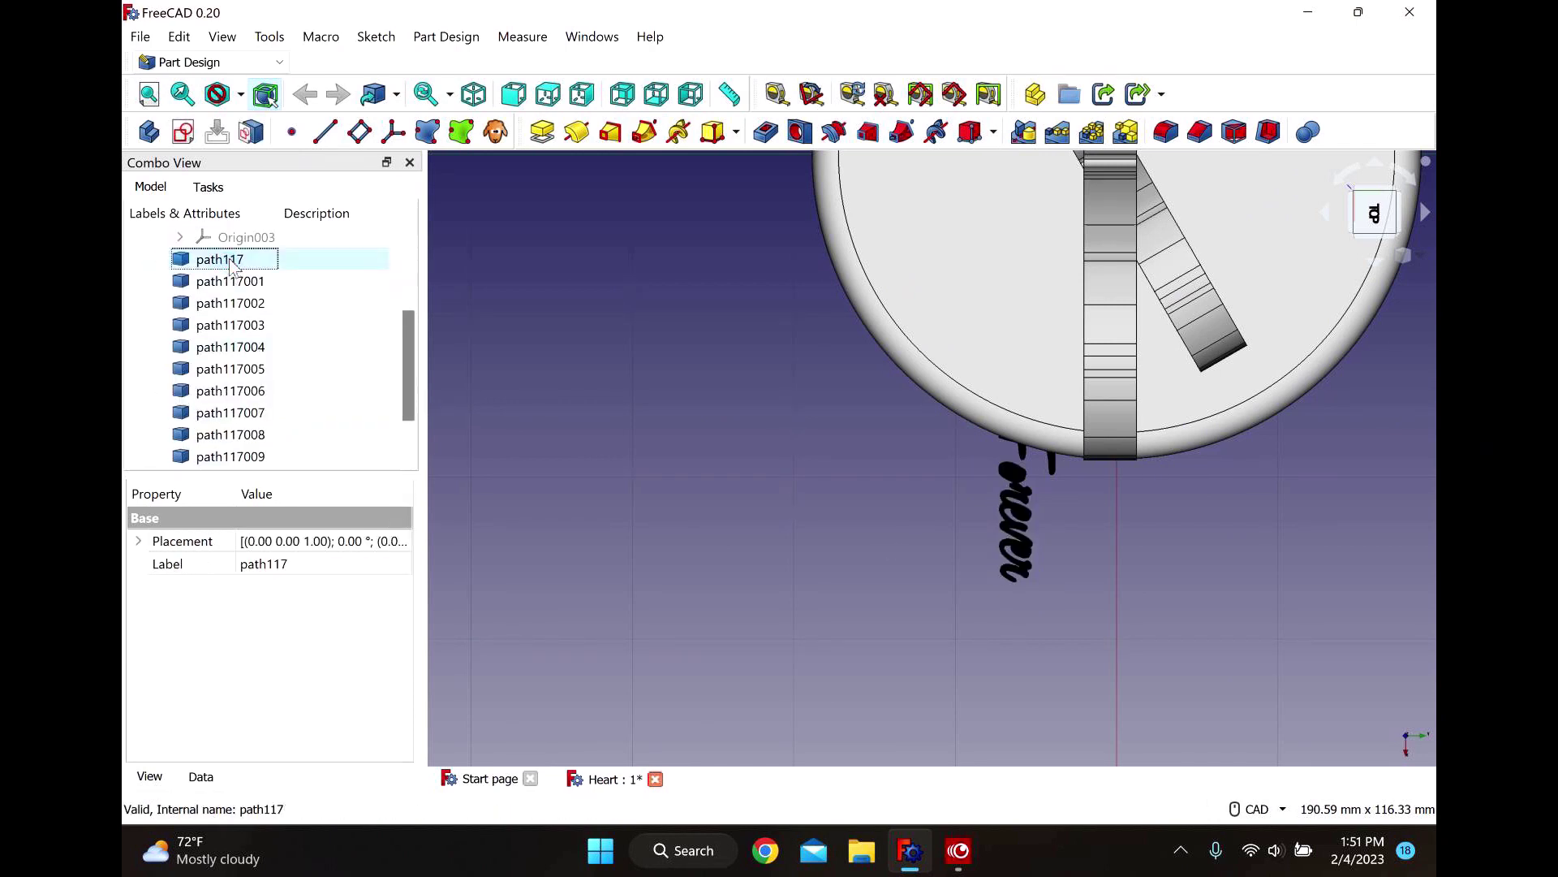
{"action": "key", "text": "shift+Down"}
{"action": "key", "text": "shift+Down"}
{"action": "key", "text": "shift+Down"}
{"action": "key", "text": "shift+Down"}
{"action": "key", "text": "shift+Down"}
{"action": "key", "text": "shift+Down"}
{"action": "key", "text": "shift+Down"}
{"action": "key", "text": "shift+Down"}
{"action": "key", "text": "shift+Down"}
{"action": "key", "text": "shift+Down"}
{"action": "key", "text": "shift+Down"}
{"action": "key", "text": "shift+Down"}
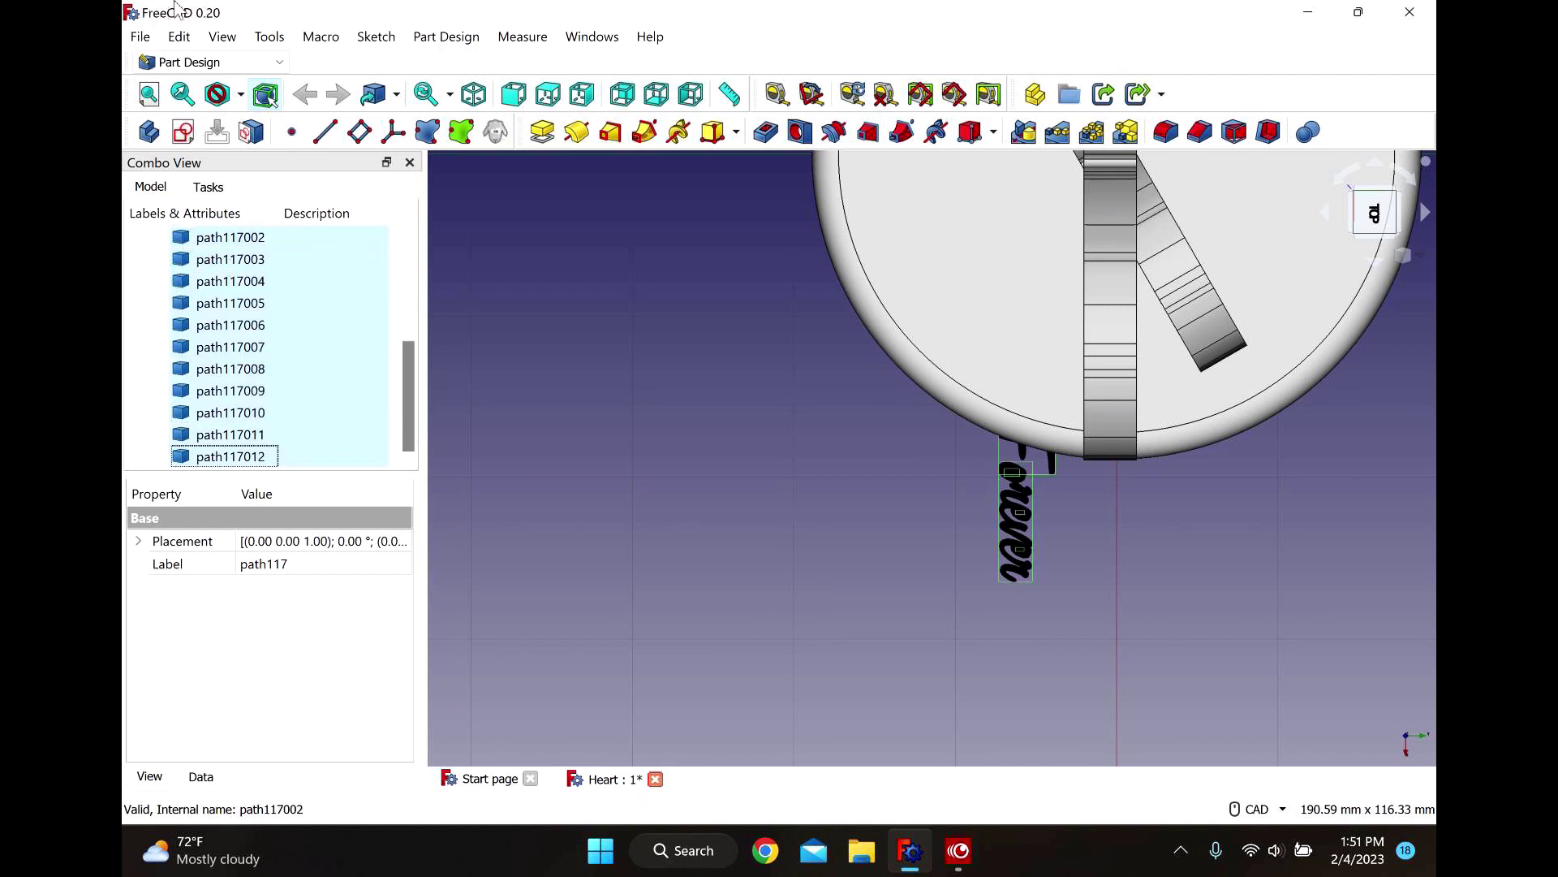
Convert the selected path pieces into one sketch with the Draft workbench's Draft to Sketch.
{"action": "left_click", "coordinate": [229, 61]}
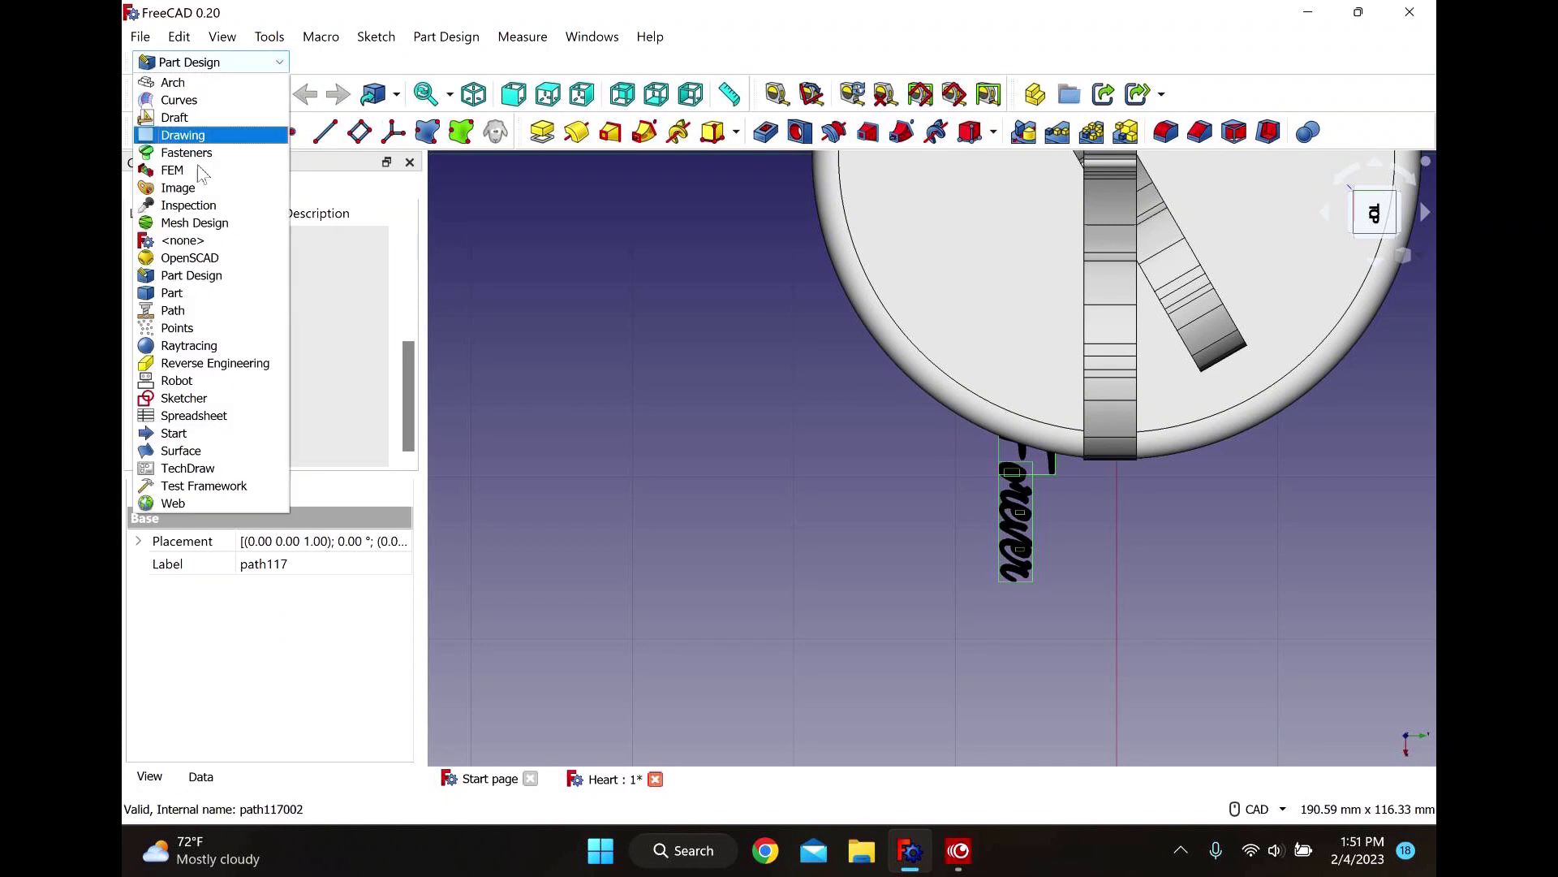
{"action": "left_click", "coordinate": [174, 117]}
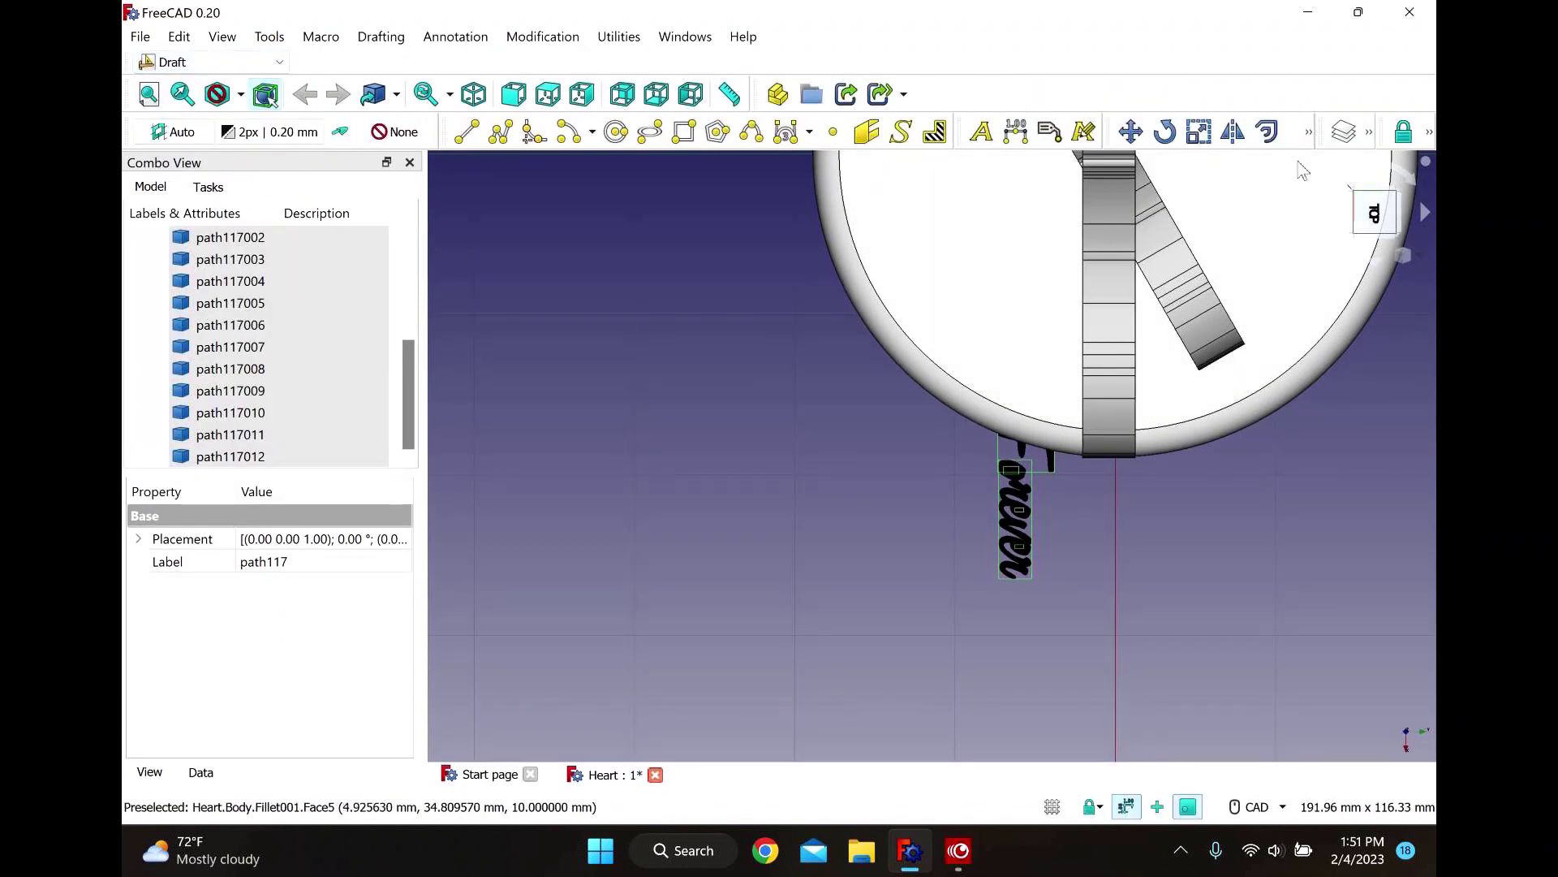
{"action": "left_click", "coordinate": [1308, 133]}
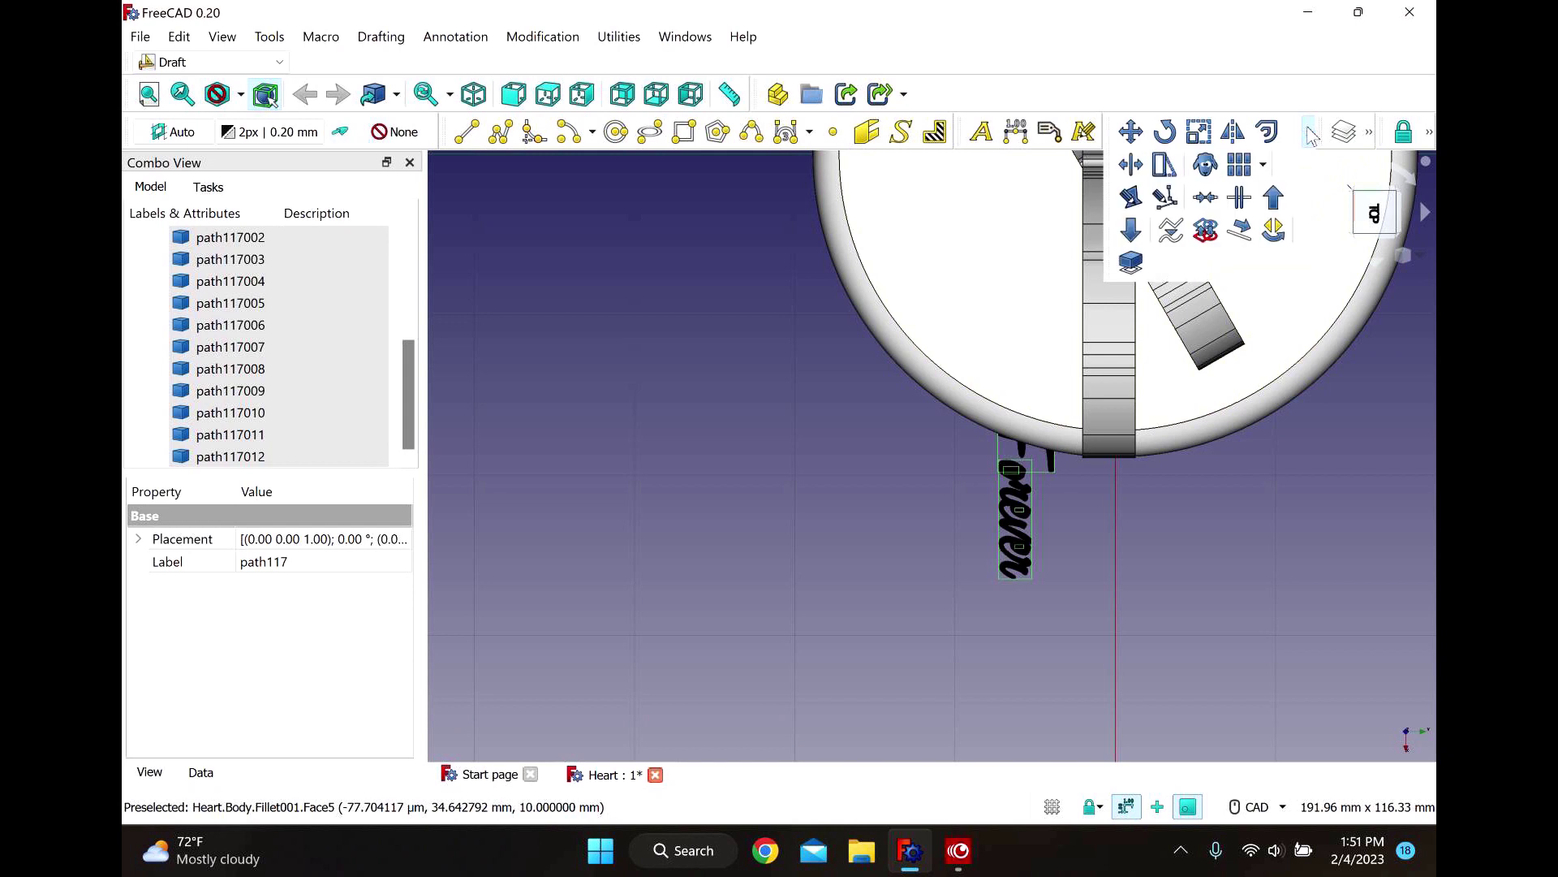
{"action": "left_click", "coordinate": [1205, 231]}
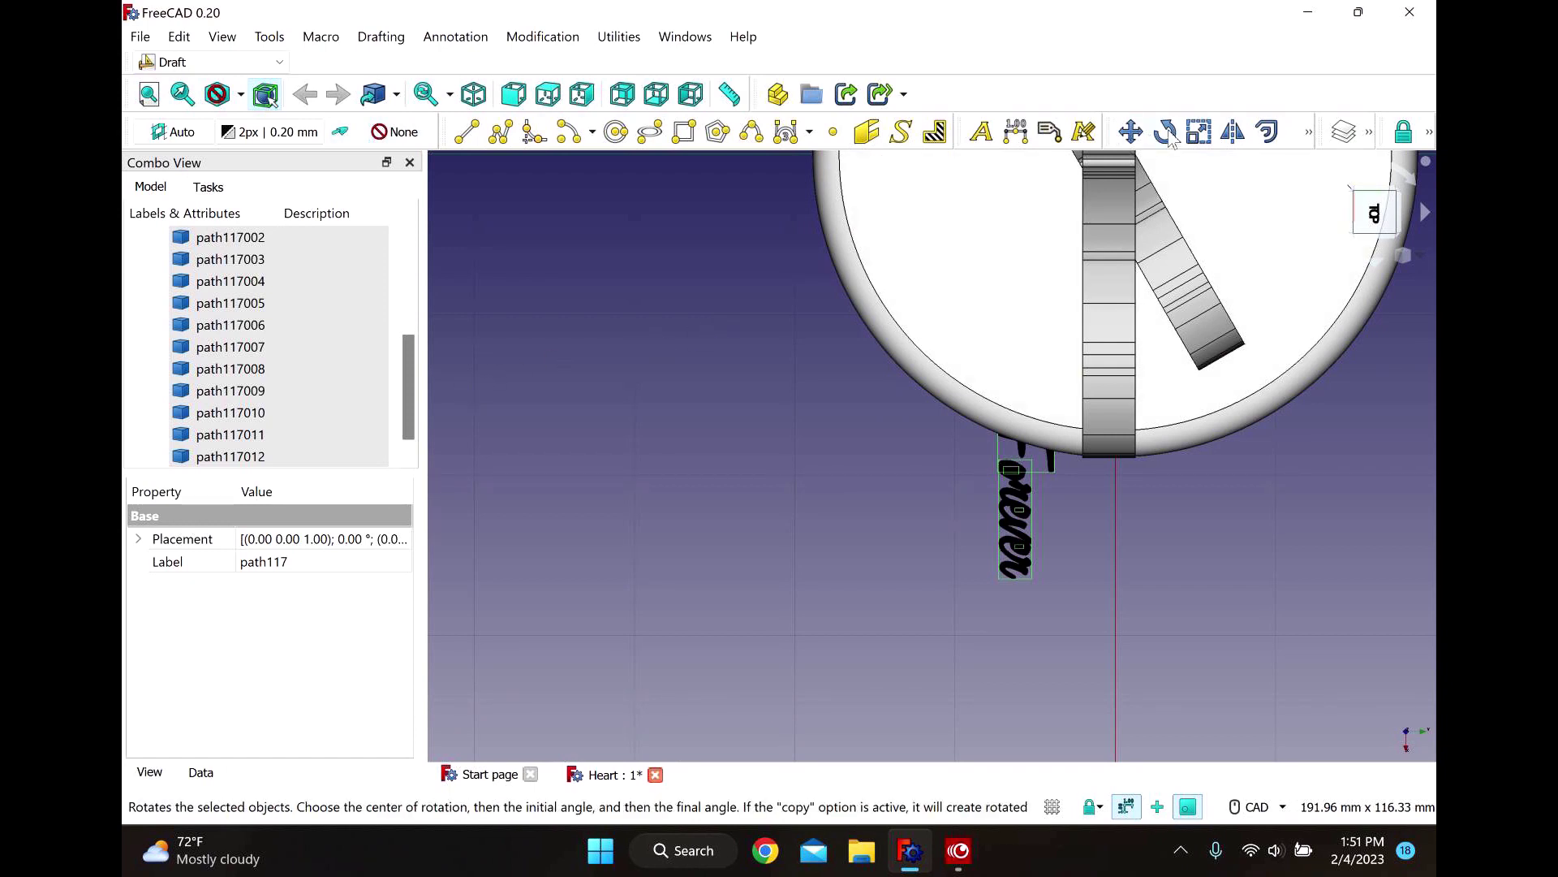
Delete the original path objects and select the new Sketch002.
{"action": "scroll", "coordinate": [416, 353], "scroll_direction": "down", "scroll_amount": 1}
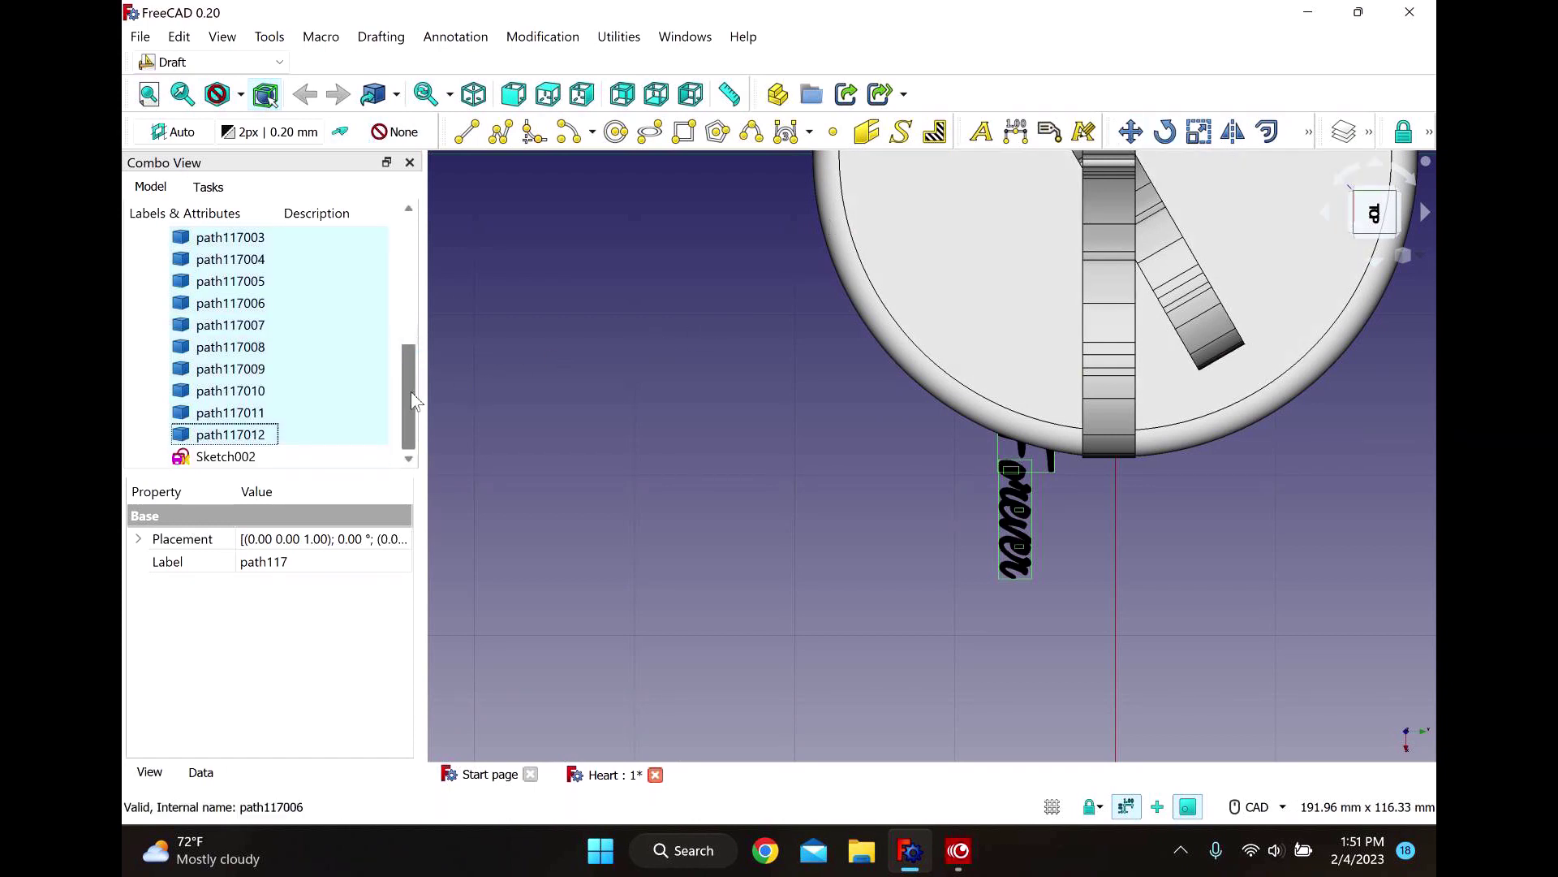
{"action": "right_click", "coordinate": [302, 321]}
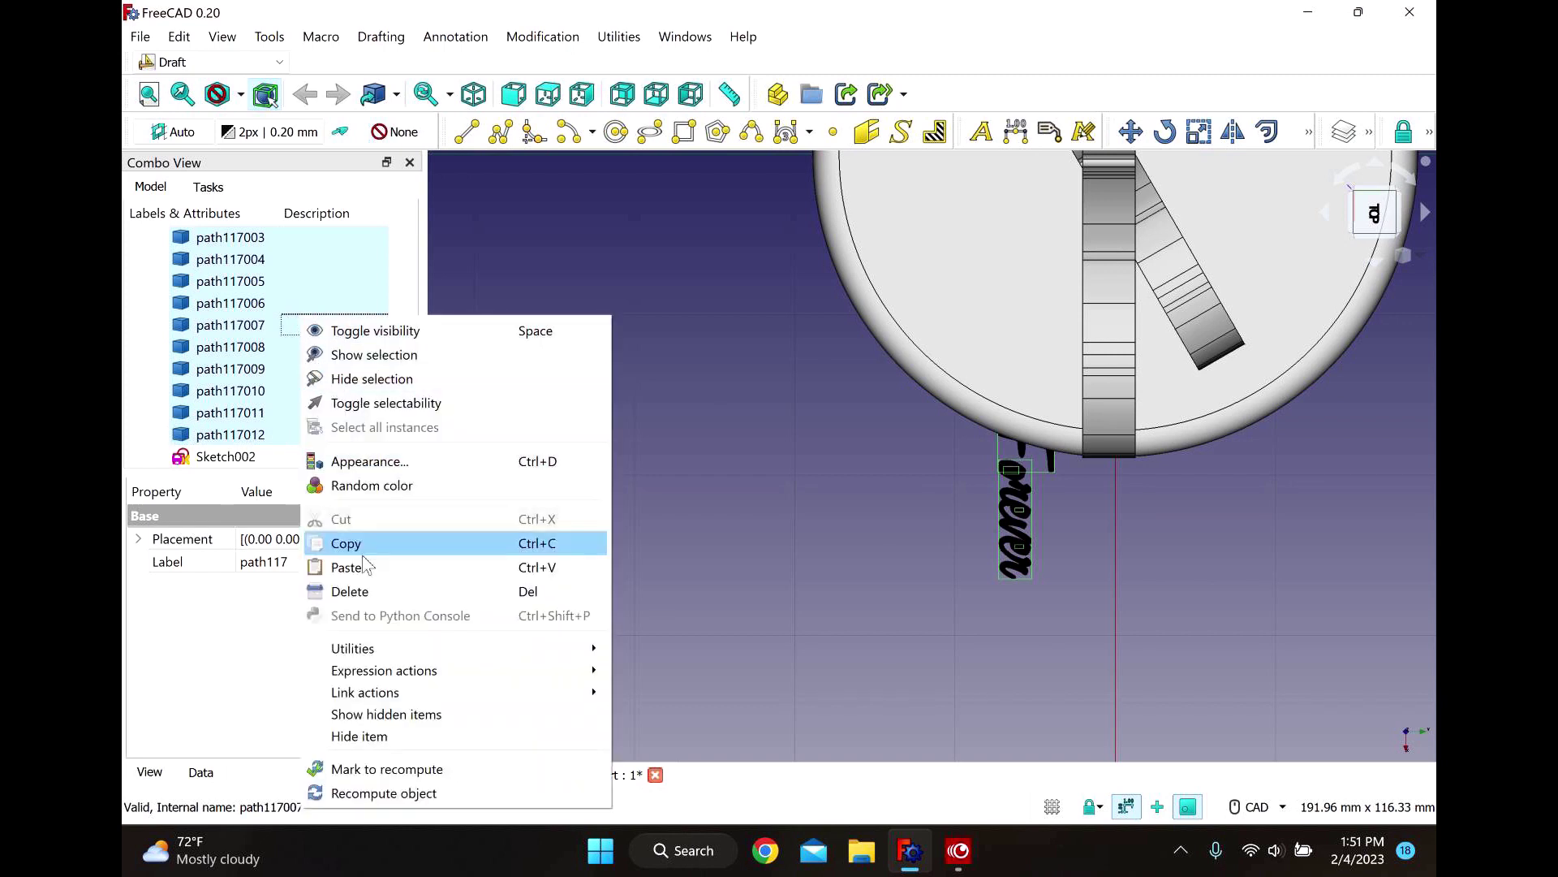
{"action": "left_click", "coordinate": [349, 590]}
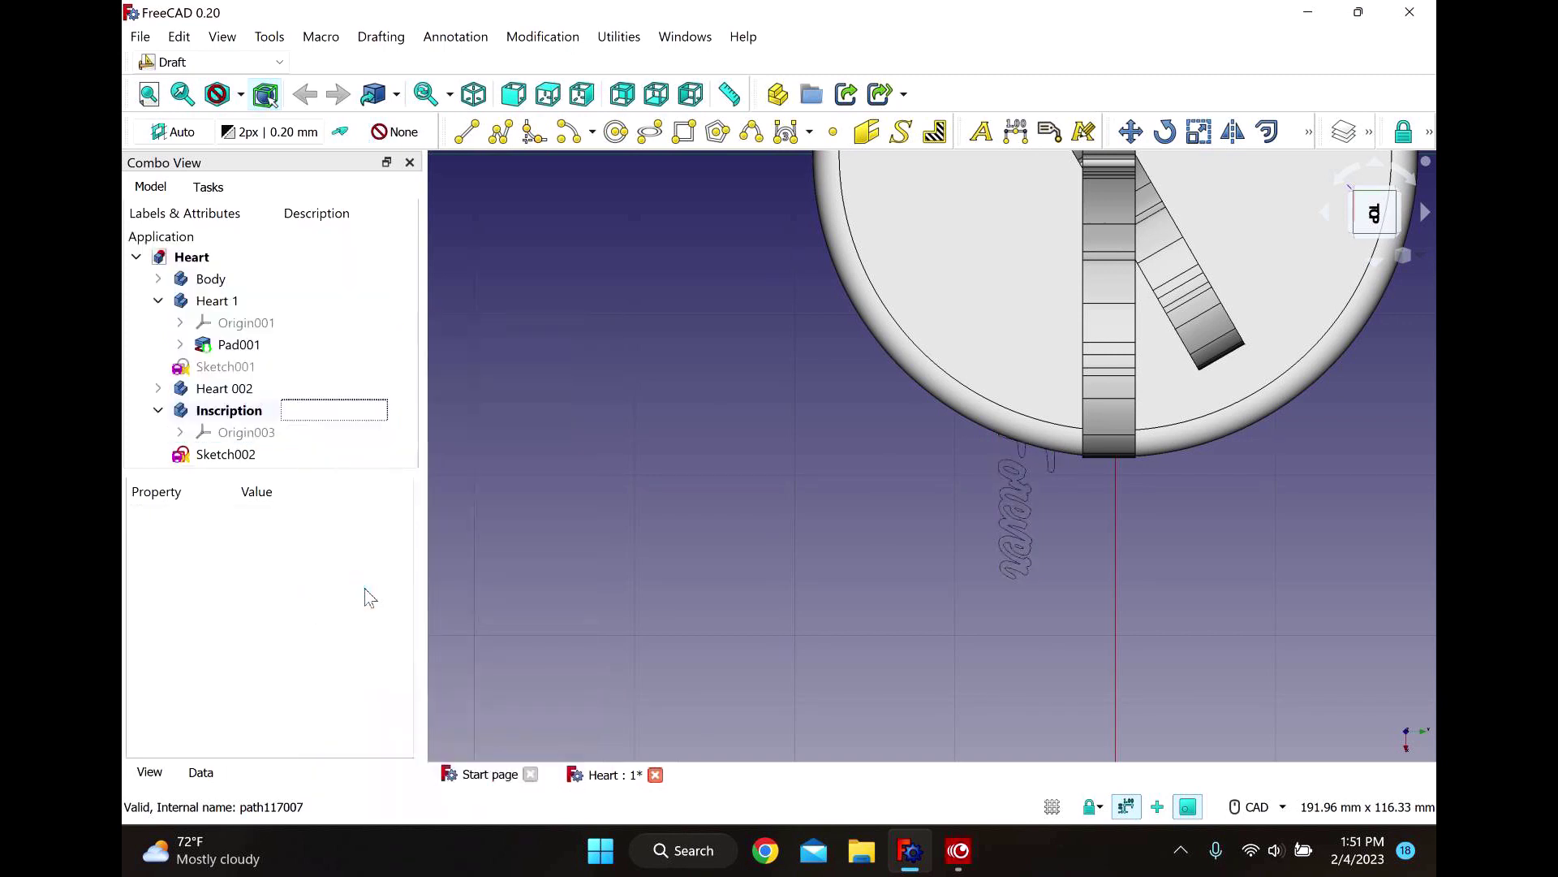
{"action": "left_click", "coordinate": [225, 454]}
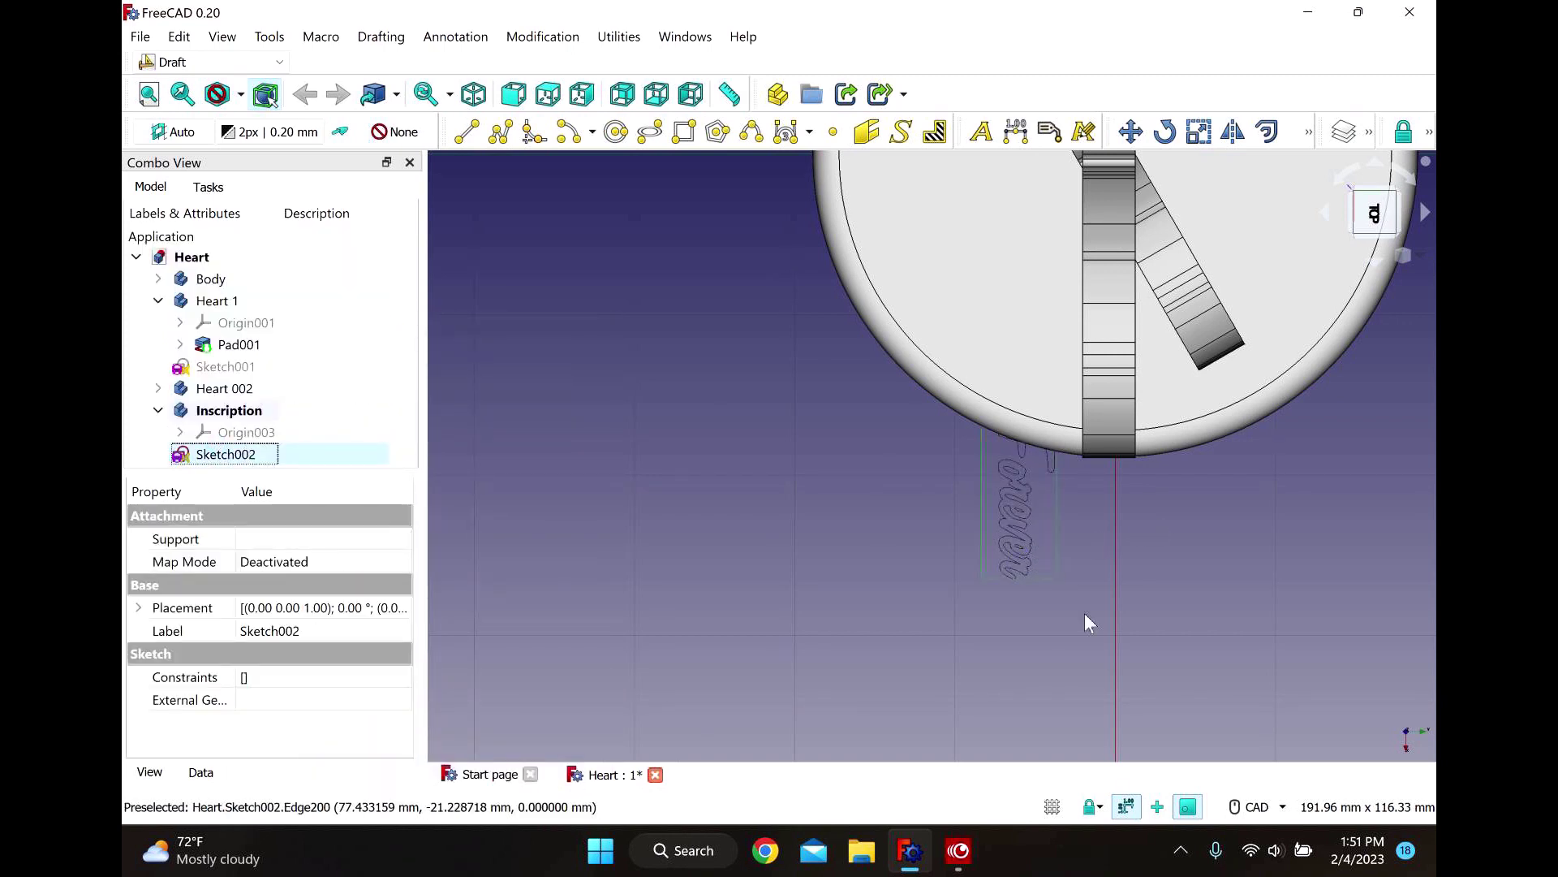
{"action": "scroll", "coordinate": [1074, 604], "scroll_direction": "up", "scroll_amount": 3}
{"action": "scroll", "coordinate": [785, 406], "scroll_direction": "down", "scroll_amount": 2}
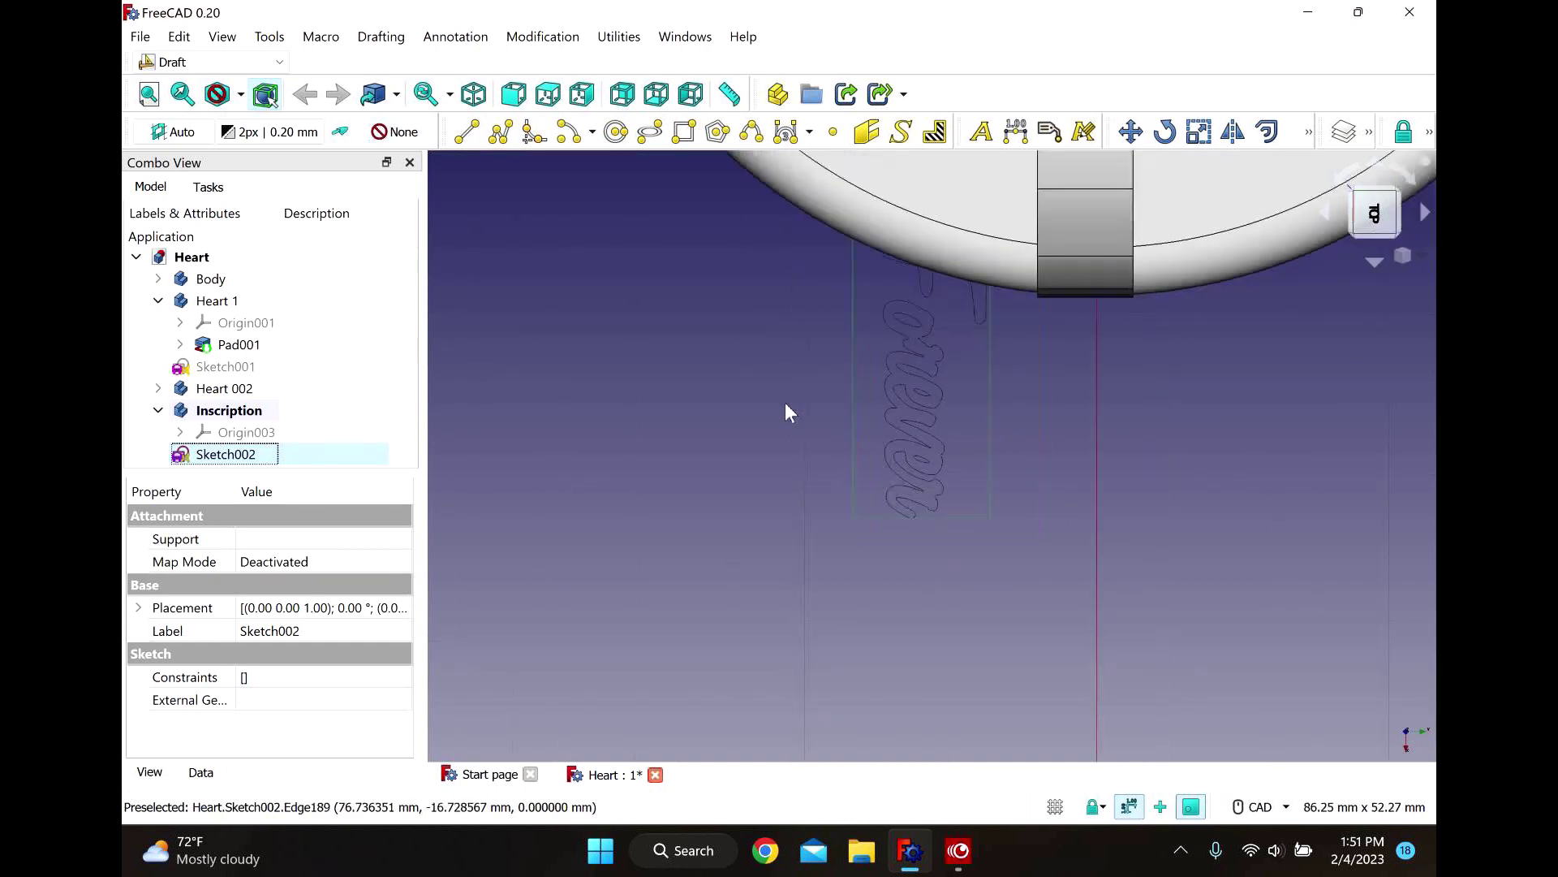
Make a face from Sketch002 in the Part workbench and drag it into the Inscription body.
{"action": "left_click", "coordinate": [280, 63]}
{"action": "left_click", "coordinate": [252, 445]}
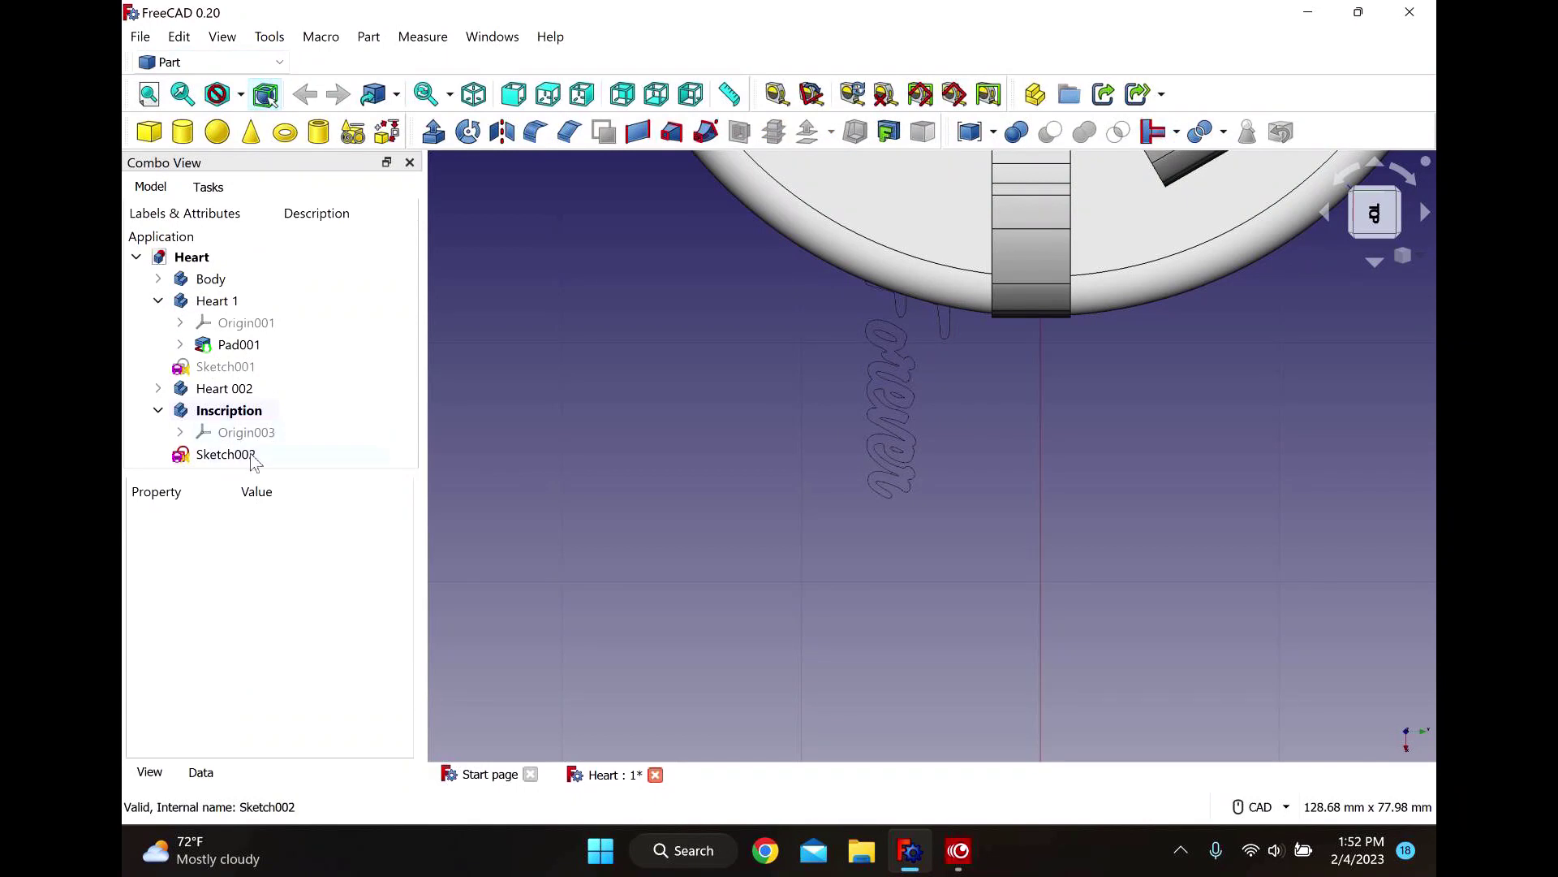
{"action": "left_click", "coordinate": [248, 455]}
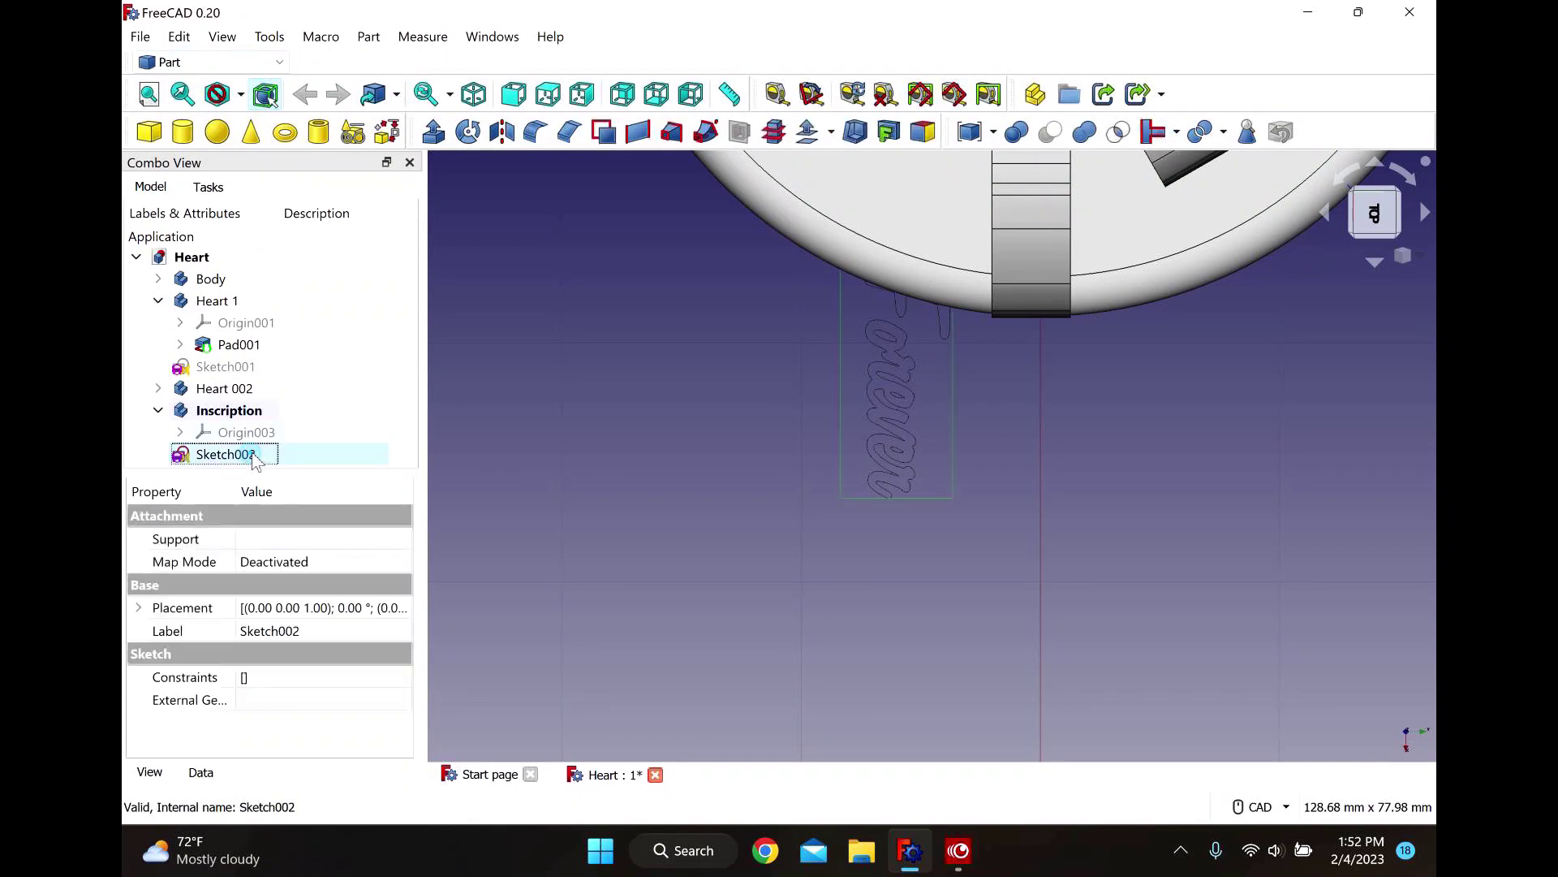
{"action": "left_click", "coordinate": [603, 131]}
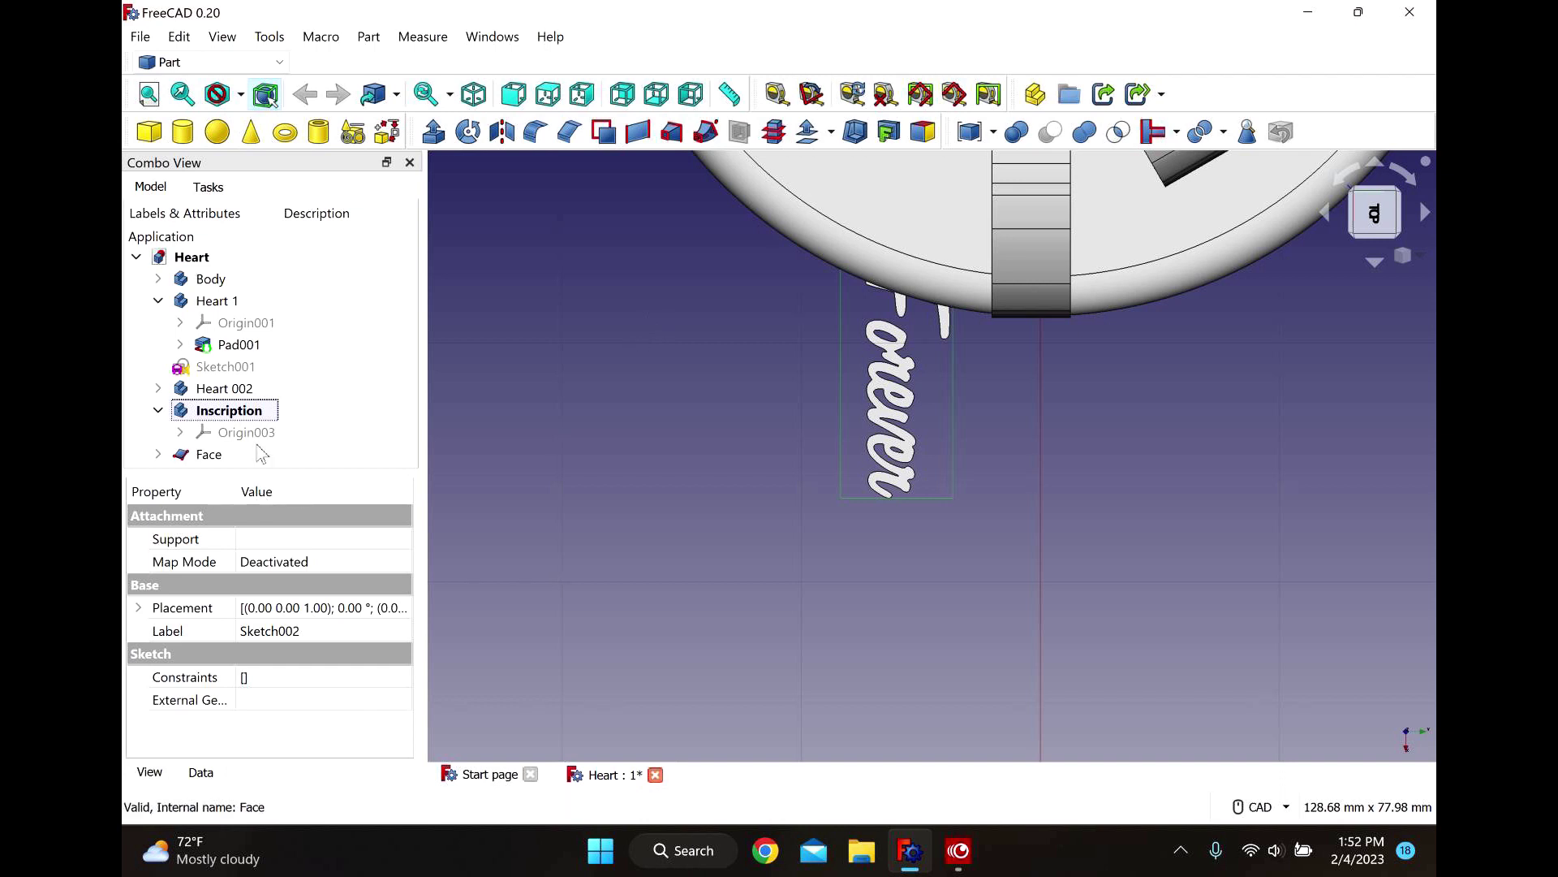
{"action": "left_click", "coordinate": [207, 454]}
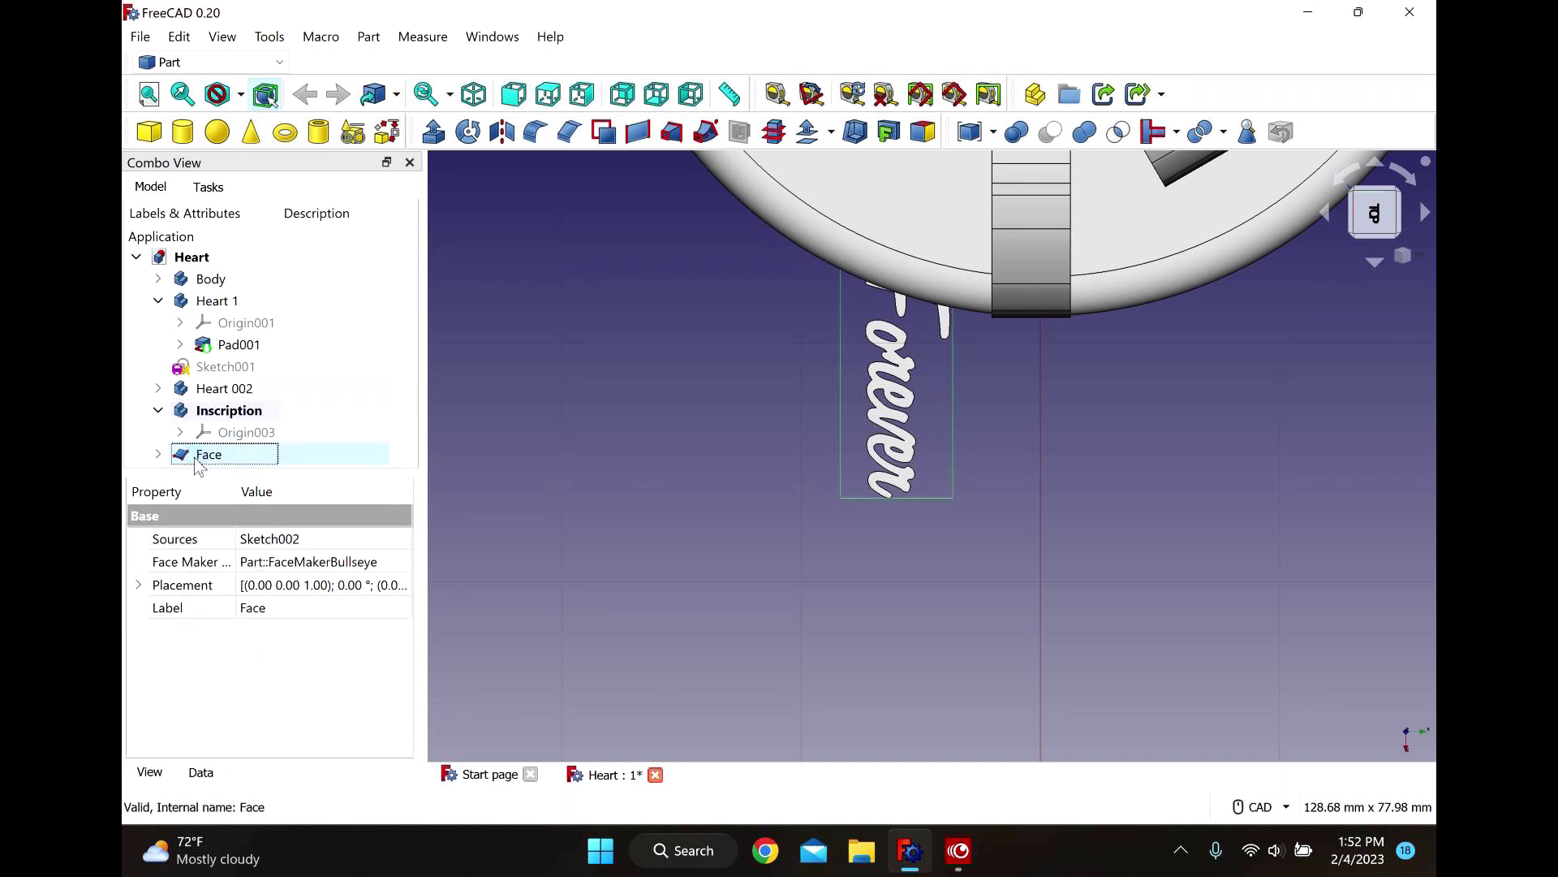
{"action": "left_click_drag", "start_coordinate": [197, 455], "coordinate": [186, 410]}
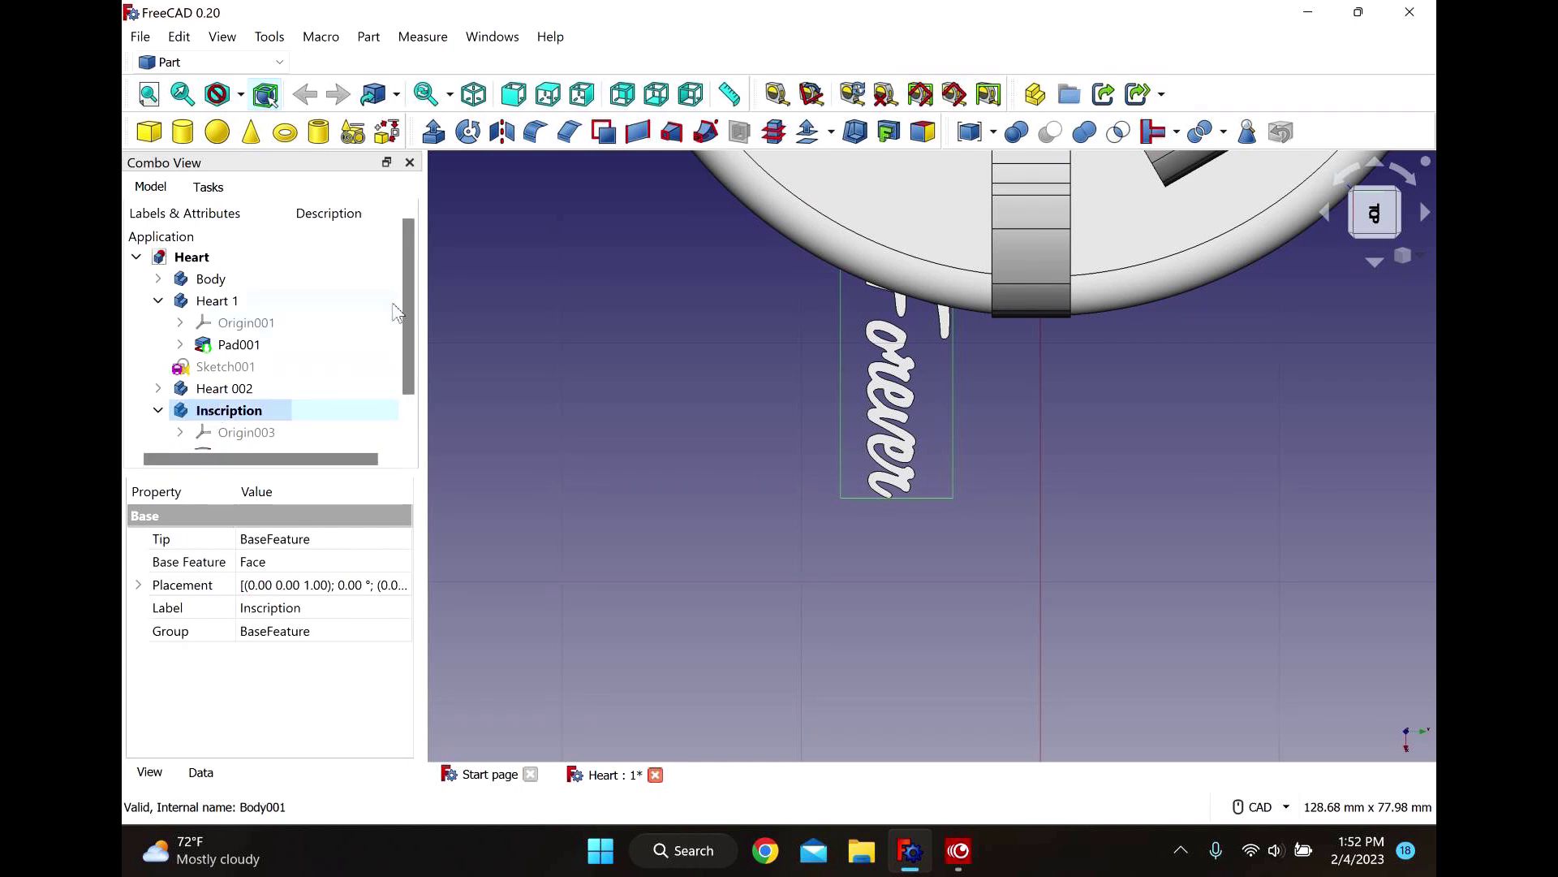
Start an interactive Transform on the Inscription body and raise it 44 mm.
{"action": "right_click", "coordinate": [199, 370]}
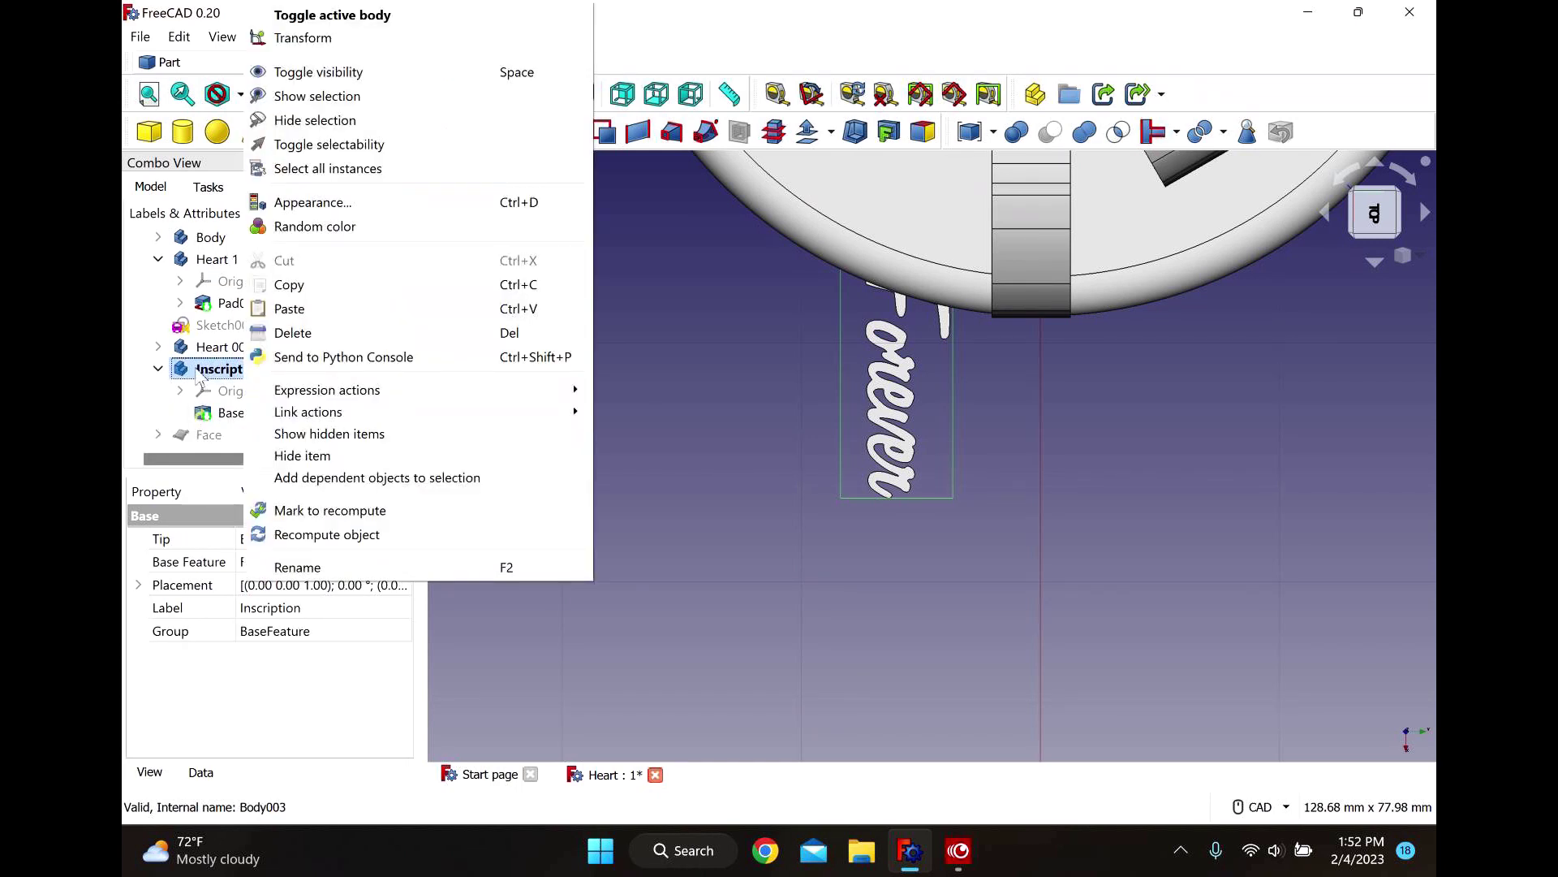
{"action": "left_click", "coordinate": [303, 38]}
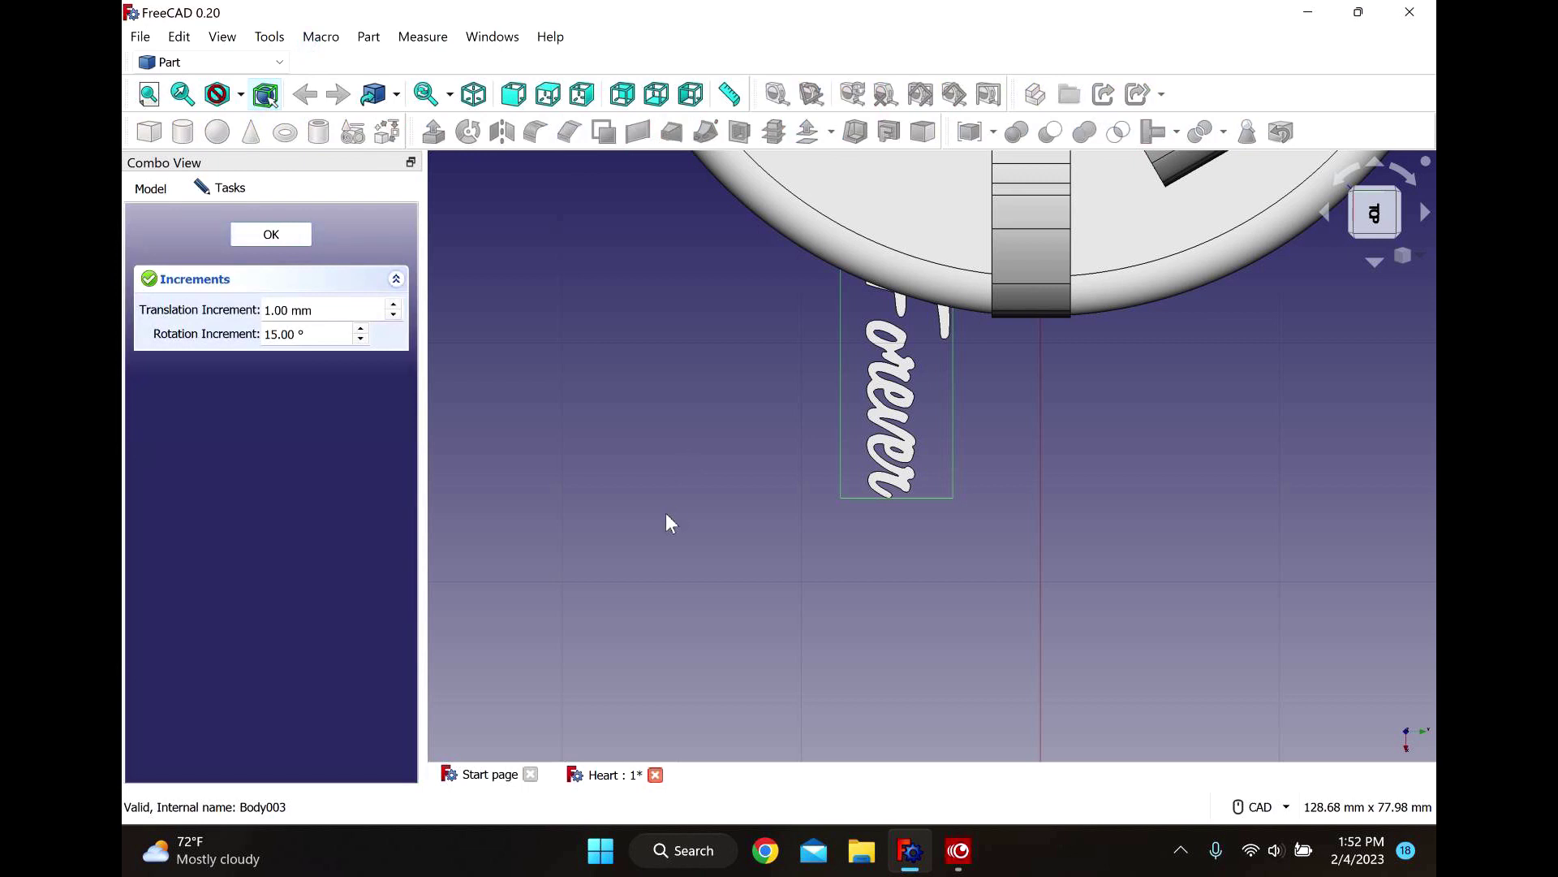
{"action": "middle_click_drag", "start_coordinate": [665, 541], "coordinate": [695, 574]}
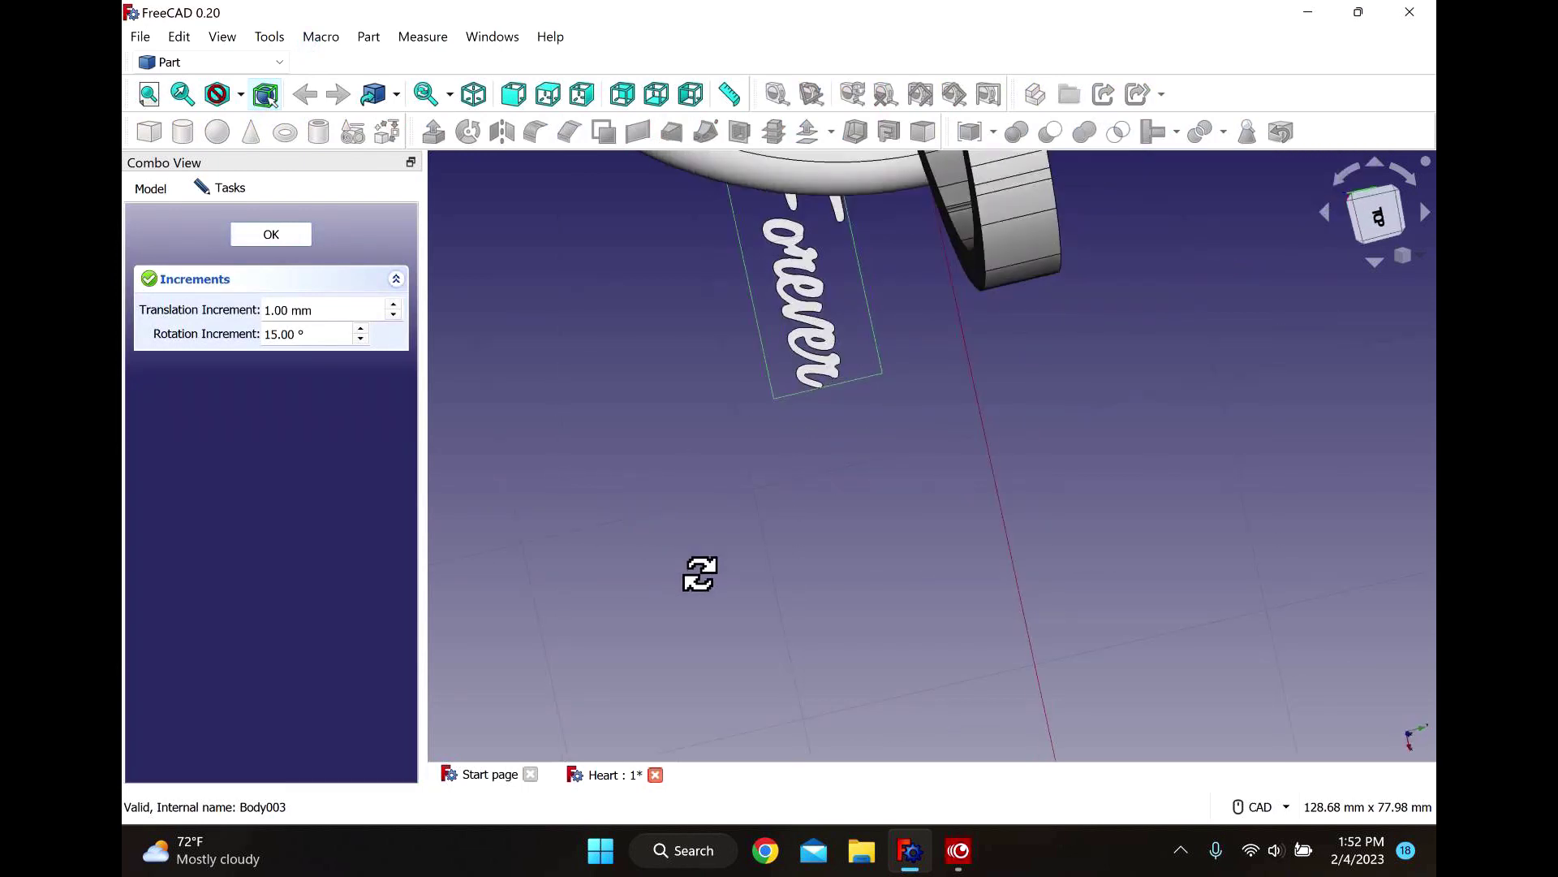
{"action": "left_click", "coordinate": [150, 94]}
{"action": "middle_click_drag", "start_coordinate": [755, 477], "coordinate": [907, 697]}
{"action": "left_click_drag", "start_coordinate": [972, 442], "coordinate": [966, 362]}
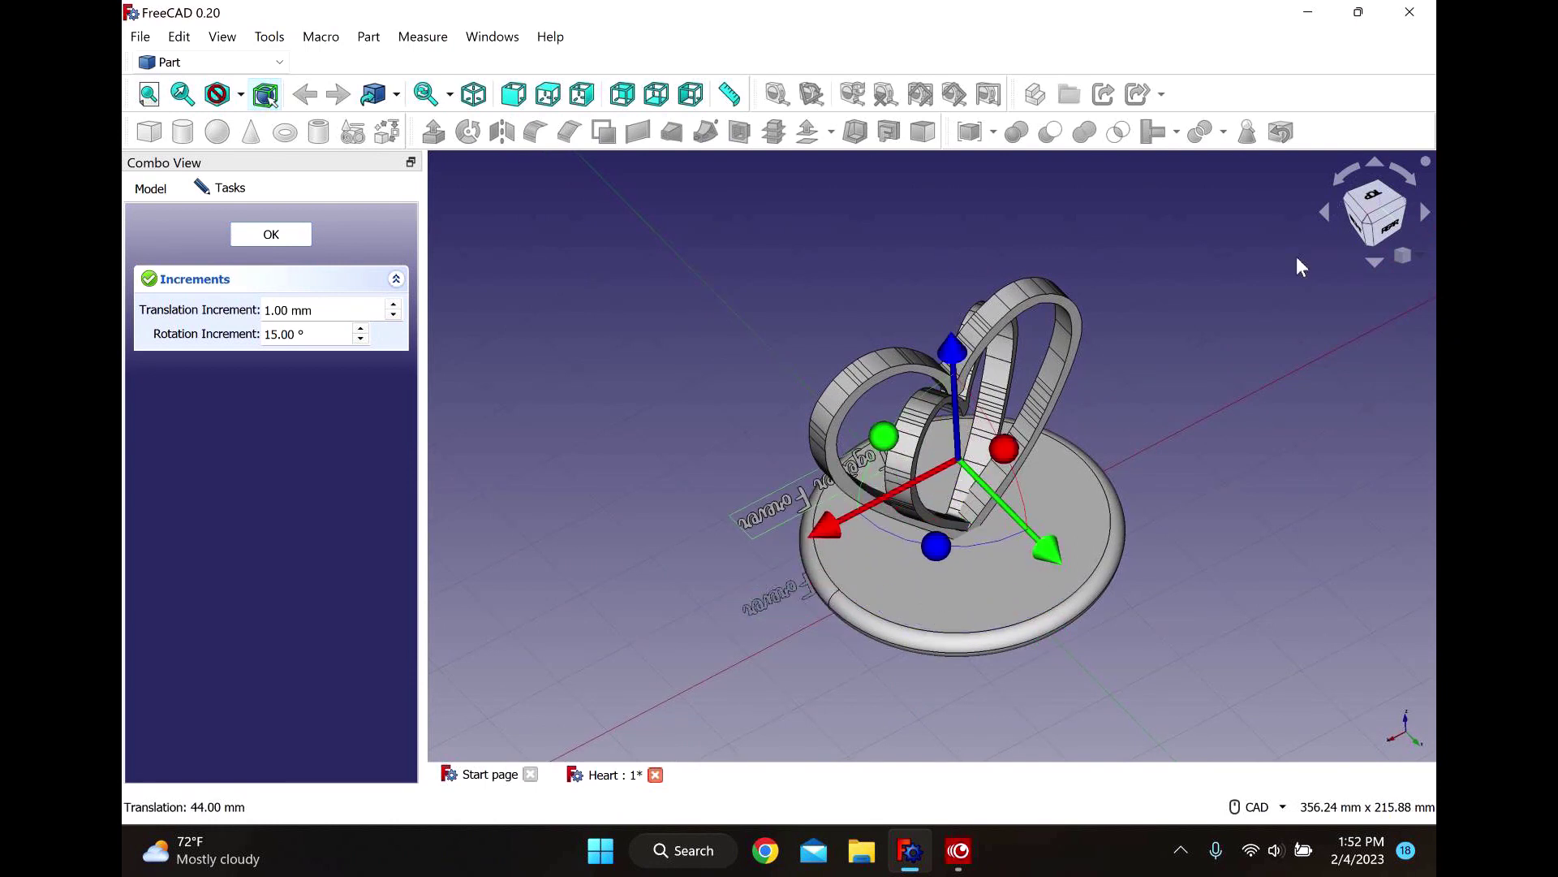
From an upright top view, move the inscription 46 mm left and down onto the base, rotated 15°.
{"action": "left_click", "coordinate": [1371, 190]}
{"action": "left_click", "coordinate": [1337, 183]}
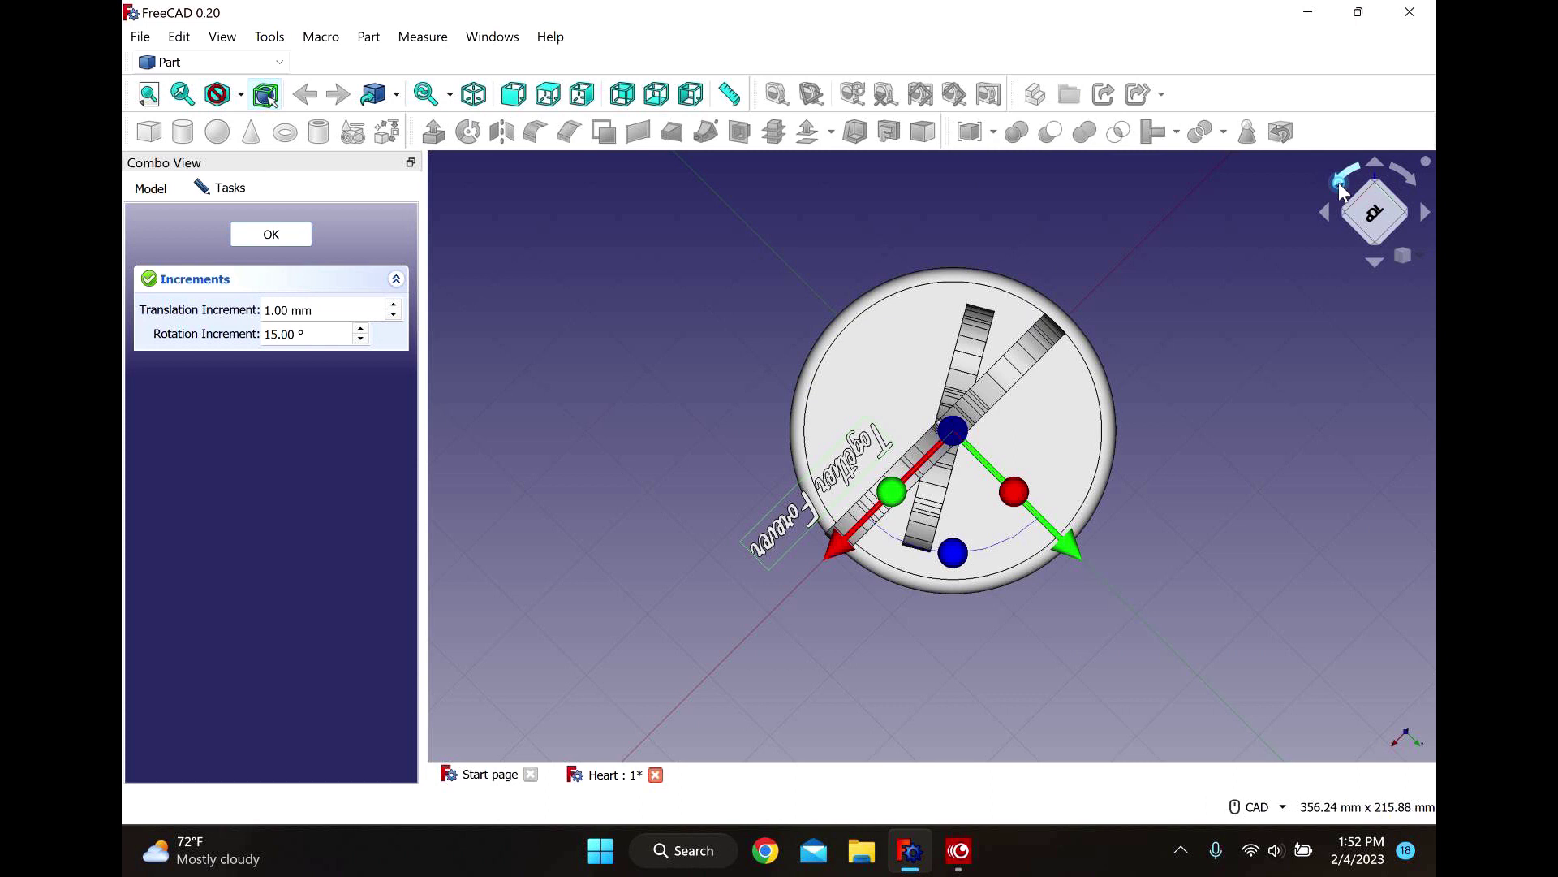
{"action": "left_click", "coordinate": [1338, 183]}
{"action": "left_click", "coordinate": [1339, 184]}
{"action": "left_click", "coordinate": [1338, 183]}
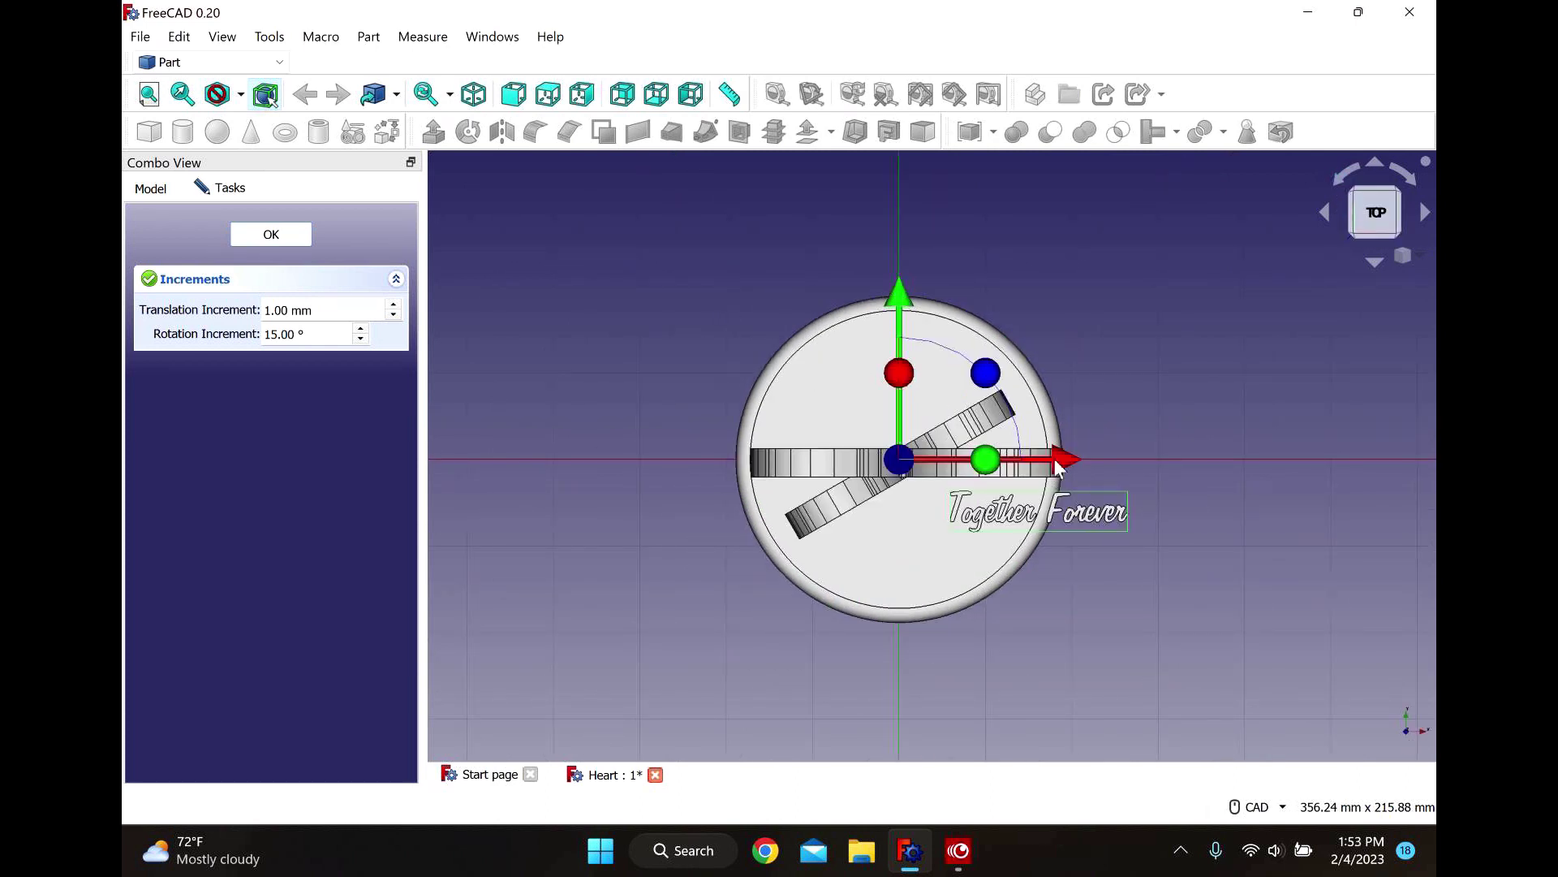
{"action": "left_click_drag", "start_coordinate": [1059, 469], "coordinate": [930, 469]}
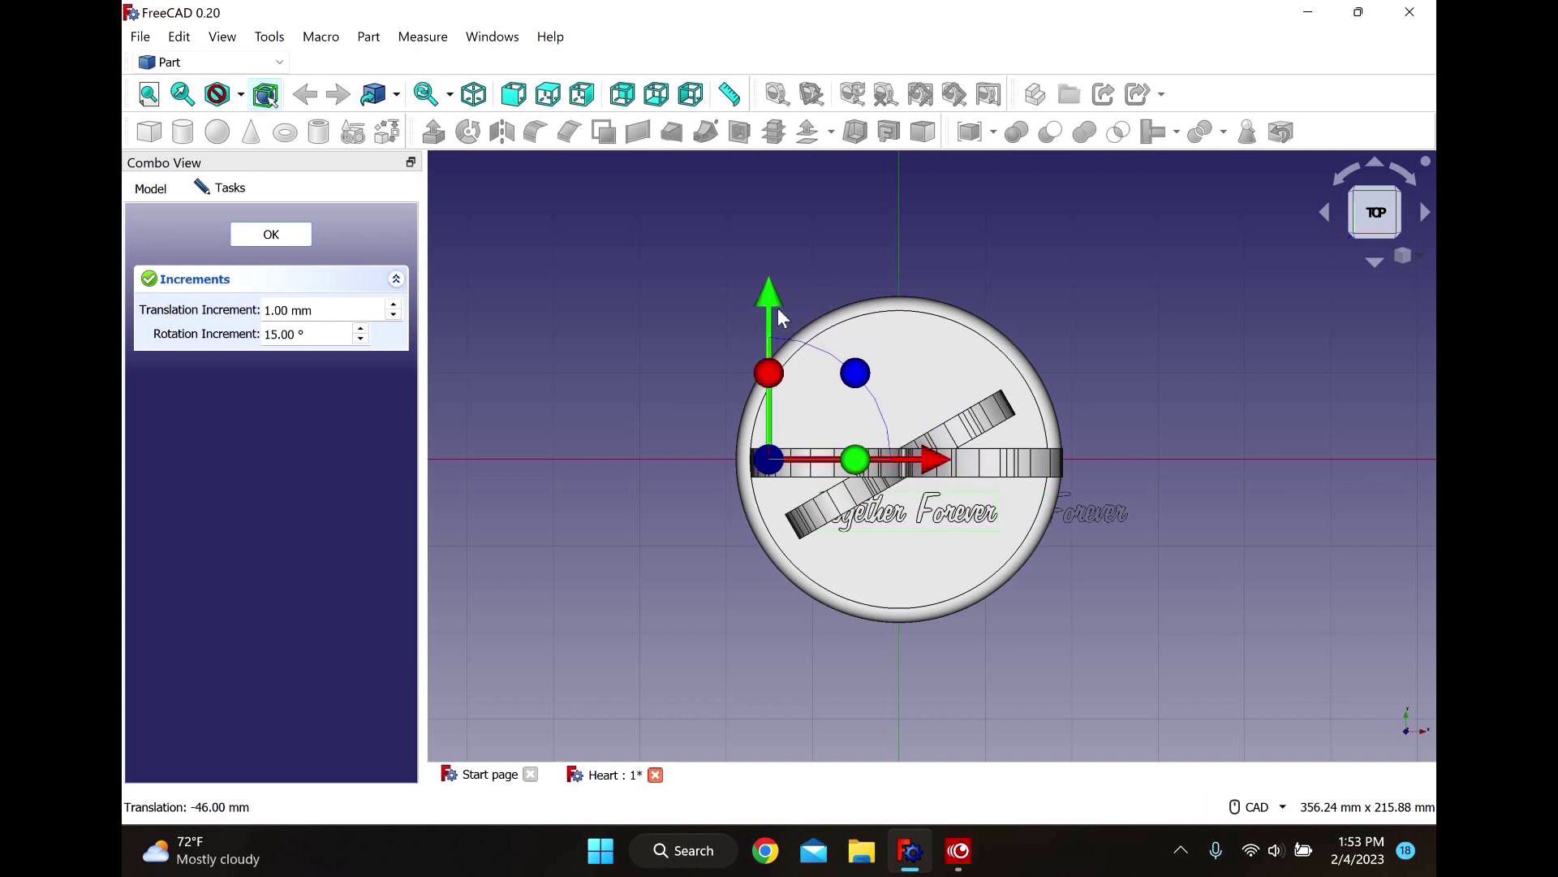
{"action": "left_click_drag", "start_coordinate": [771, 306], "coordinate": [771, 342]}
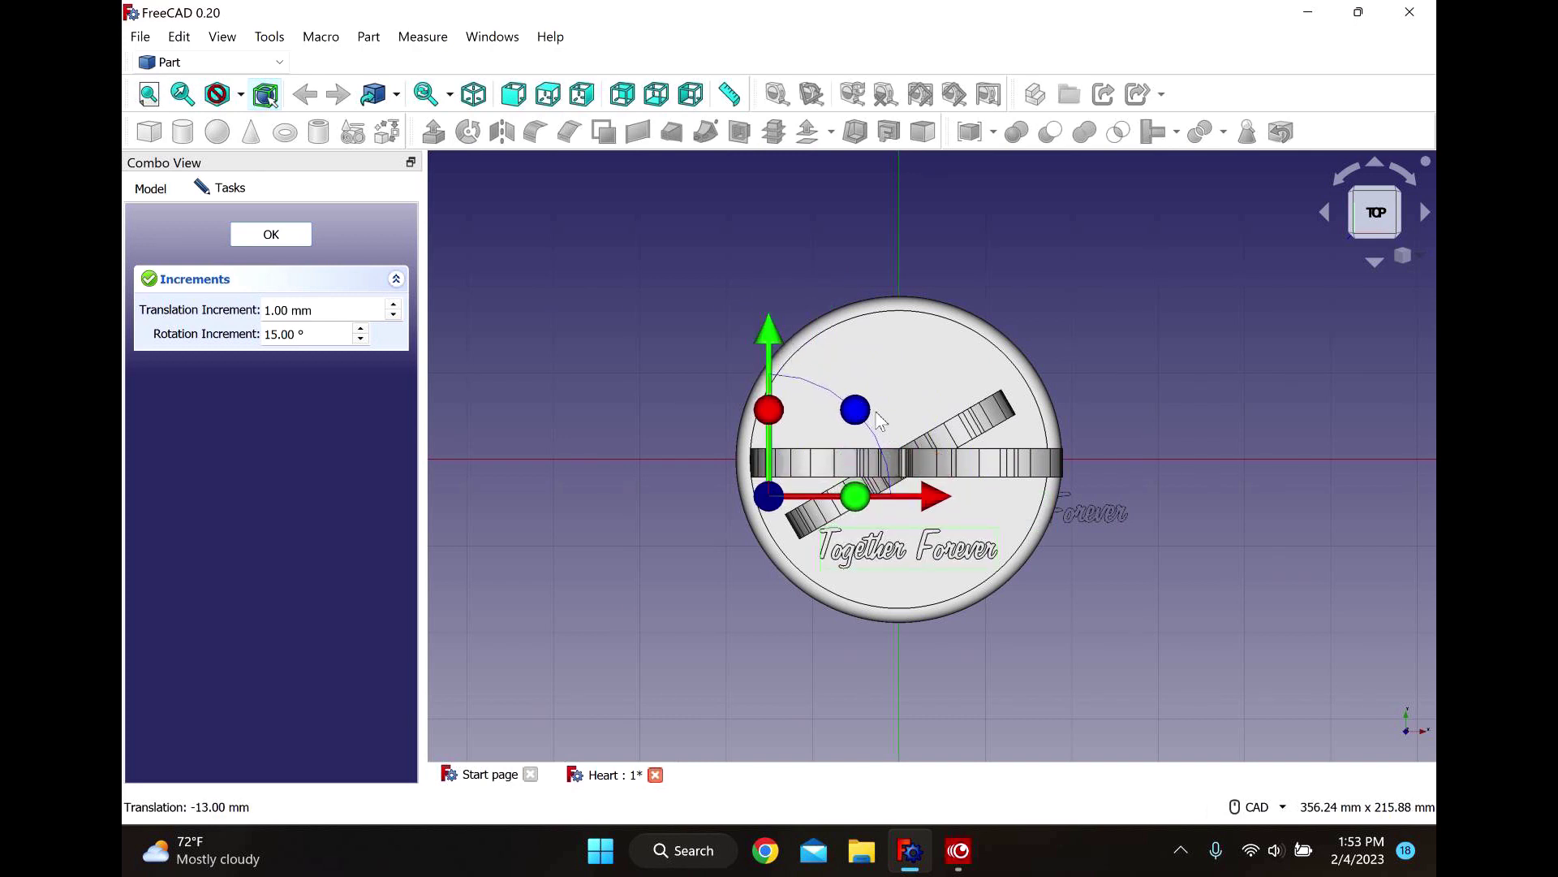
{"action": "left_click_drag", "start_coordinate": [857, 414], "coordinate": [853, 396]}
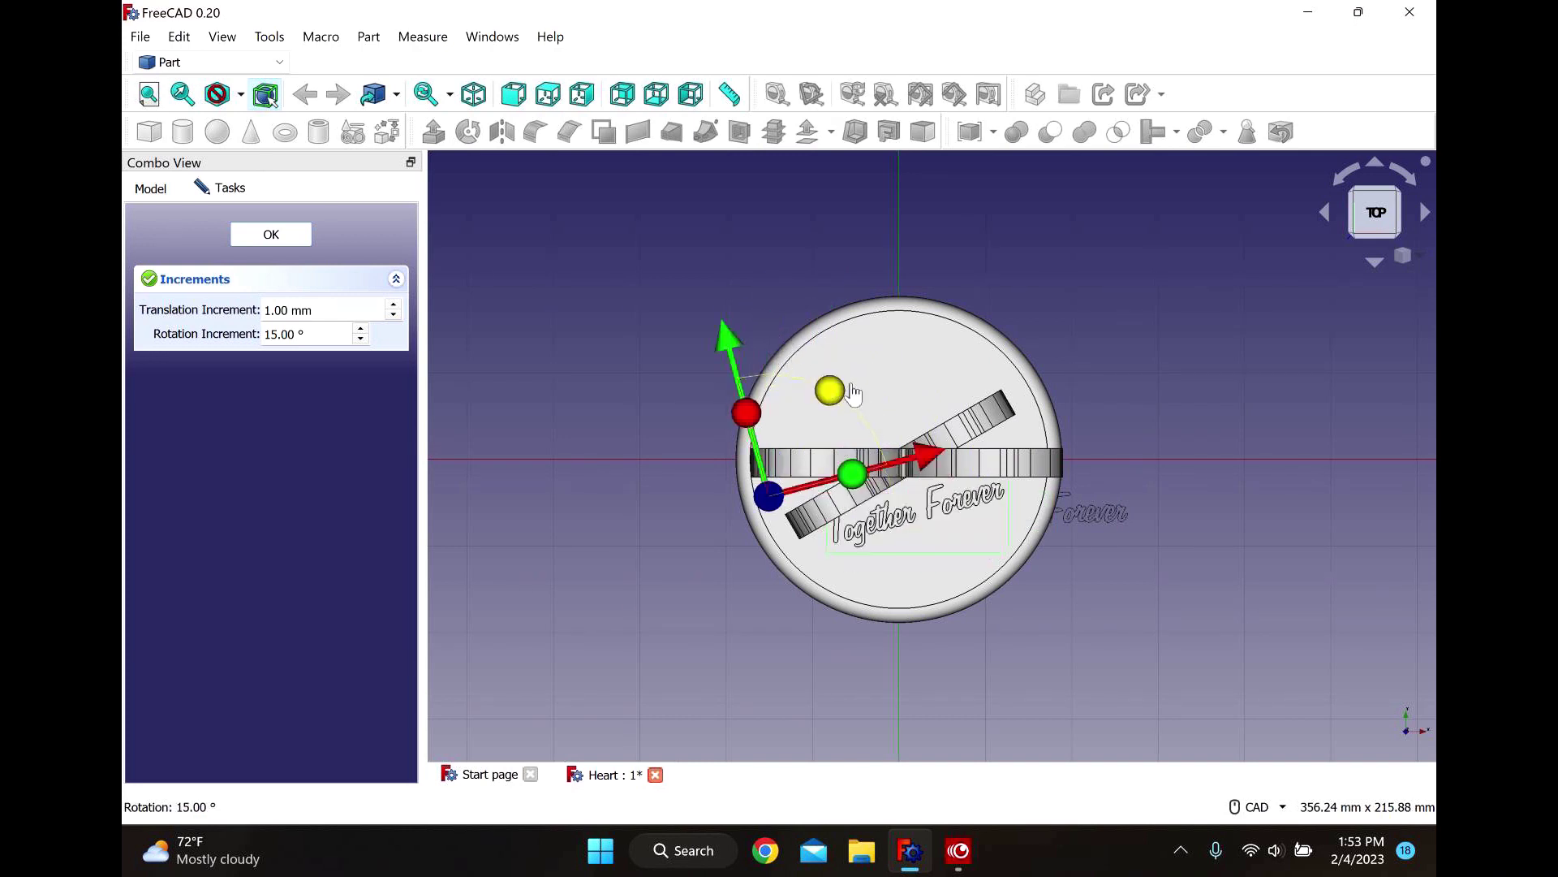
{"action": "left_click_drag", "start_coordinate": [929, 462], "coordinate": [937, 461]}
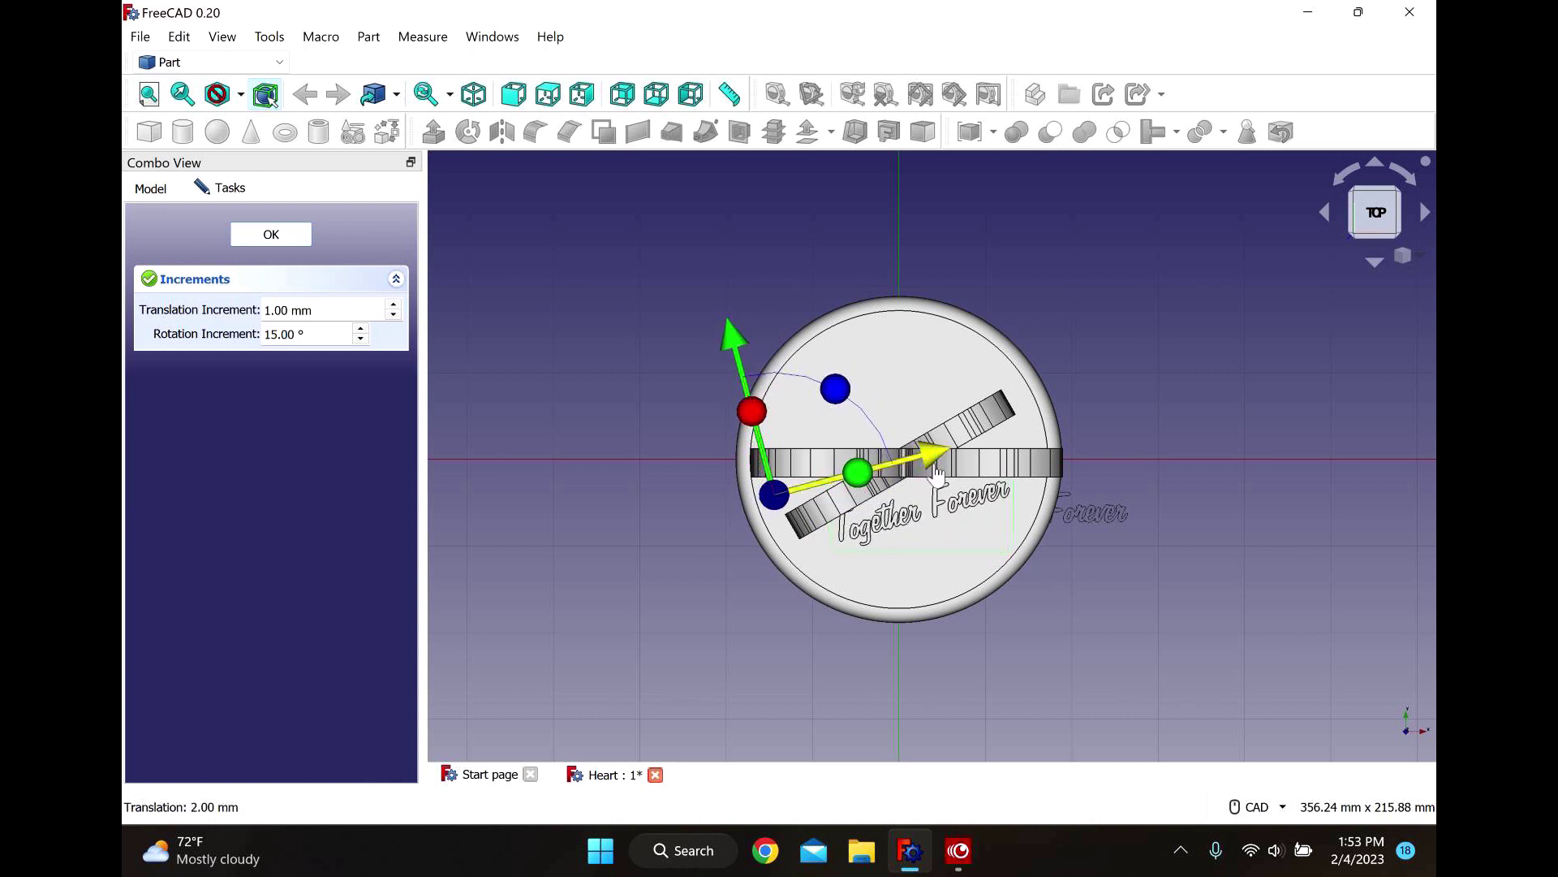
{"action": "left_click_drag", "start_coordinate": [735, 341], "coordinate": [781, 381]}
{"action": "left_click_drag", "start_coordinate": [941, 484], "coordinate": [933, 487]}
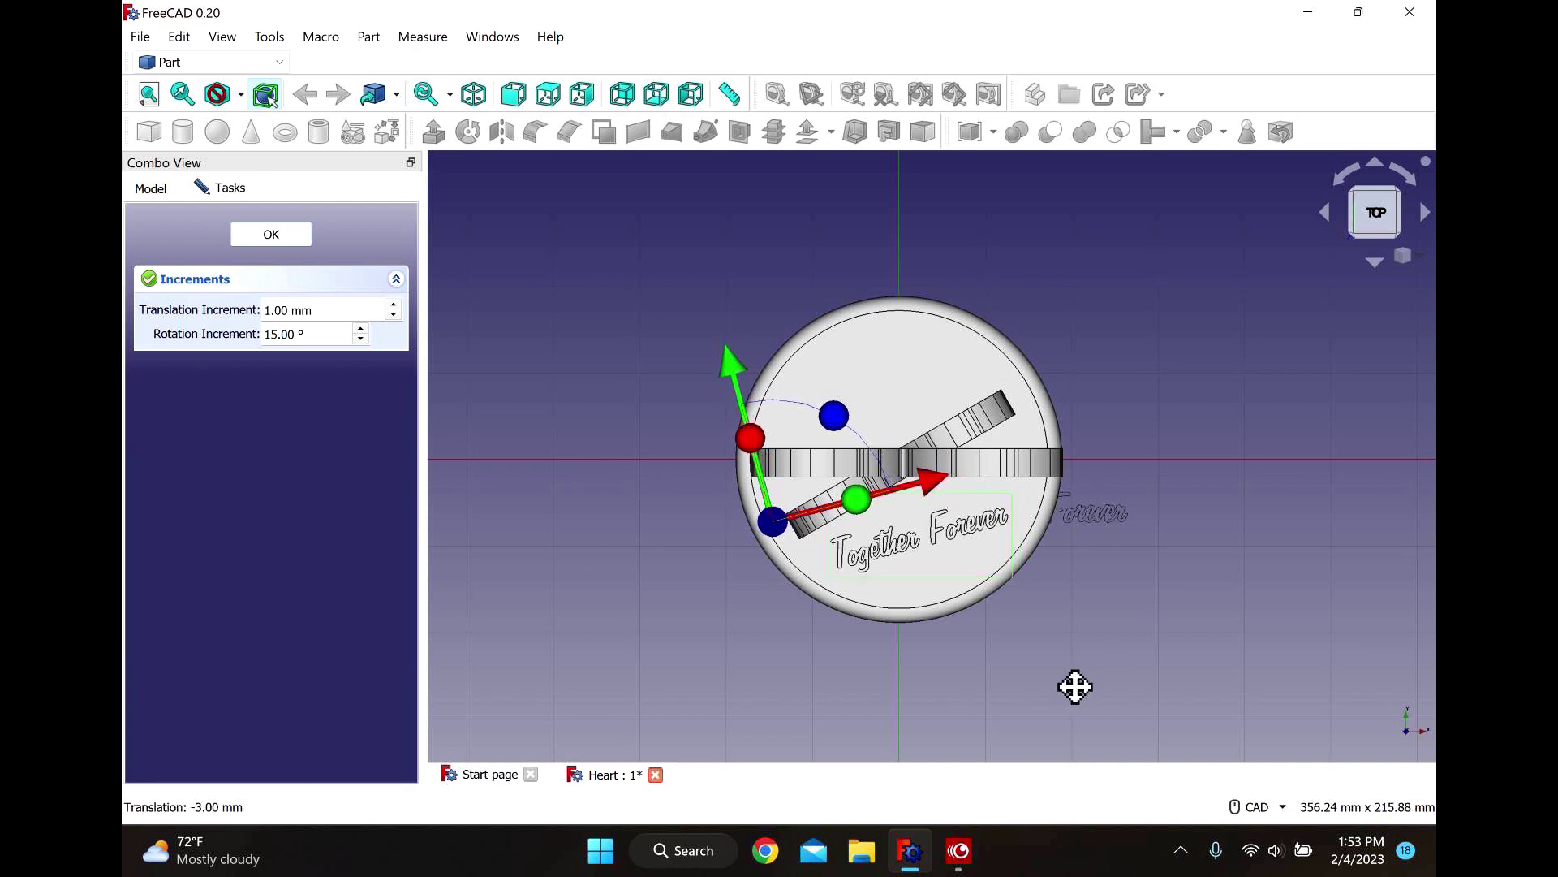
{"action": "mouse_move", "coordinate": [1076, 687]}
{"action": "middle_mouse_down"}
{"action": "mouse_move", "coordinate": [1019, 620]}
{"action": "mouse_move", "coordinate": [1053, 700]}
{"action": "middle_mouse_up"}
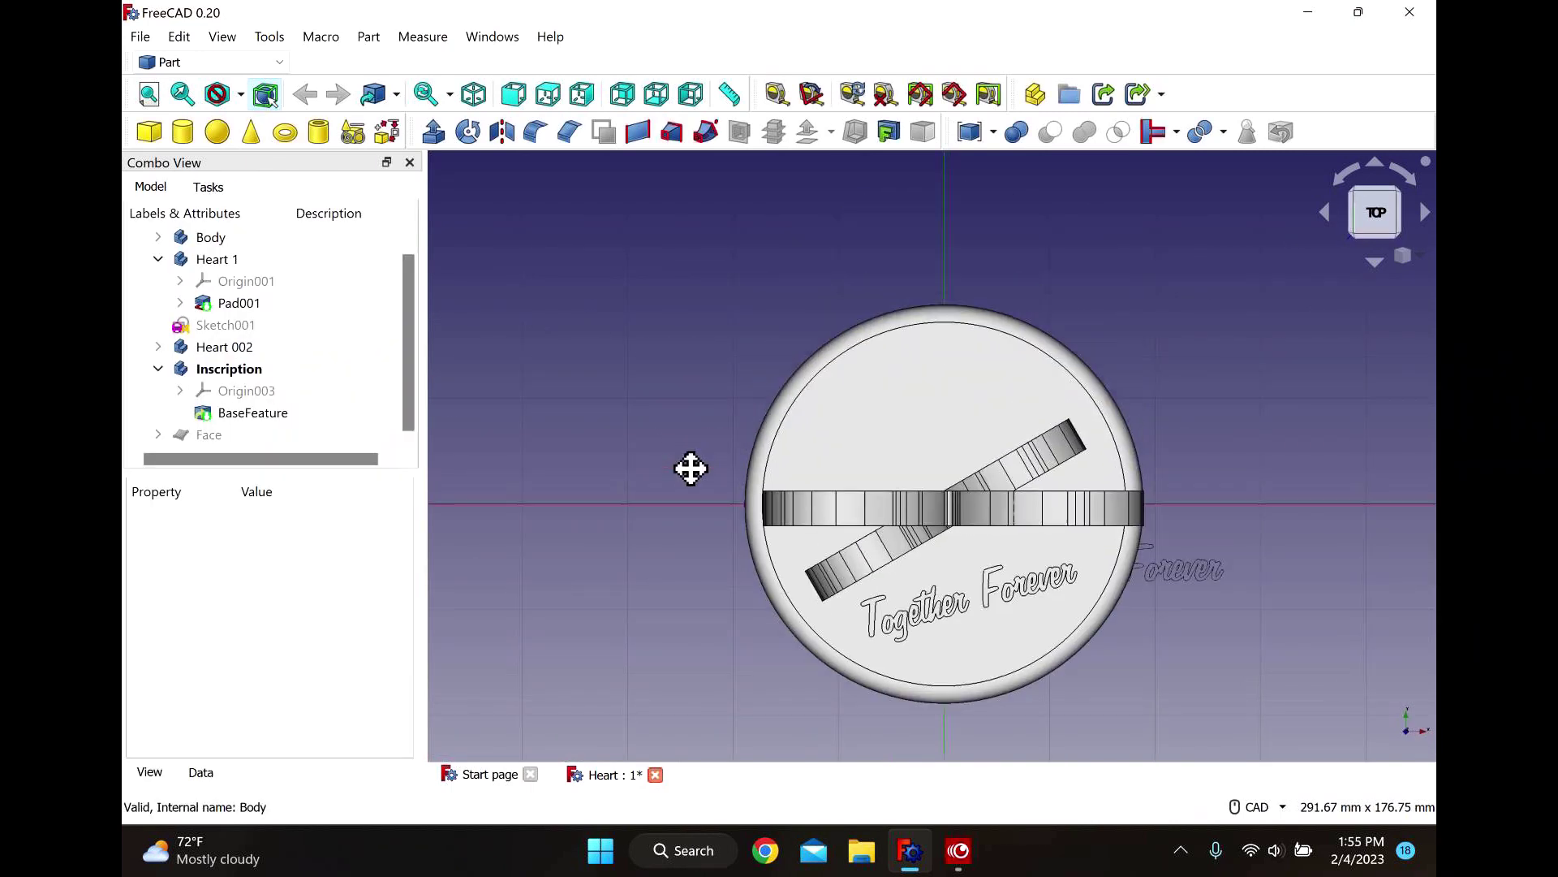
{"action": "middle_click_drag", "start_coordinate": [688, 466], "coordinate": [617, 410]}
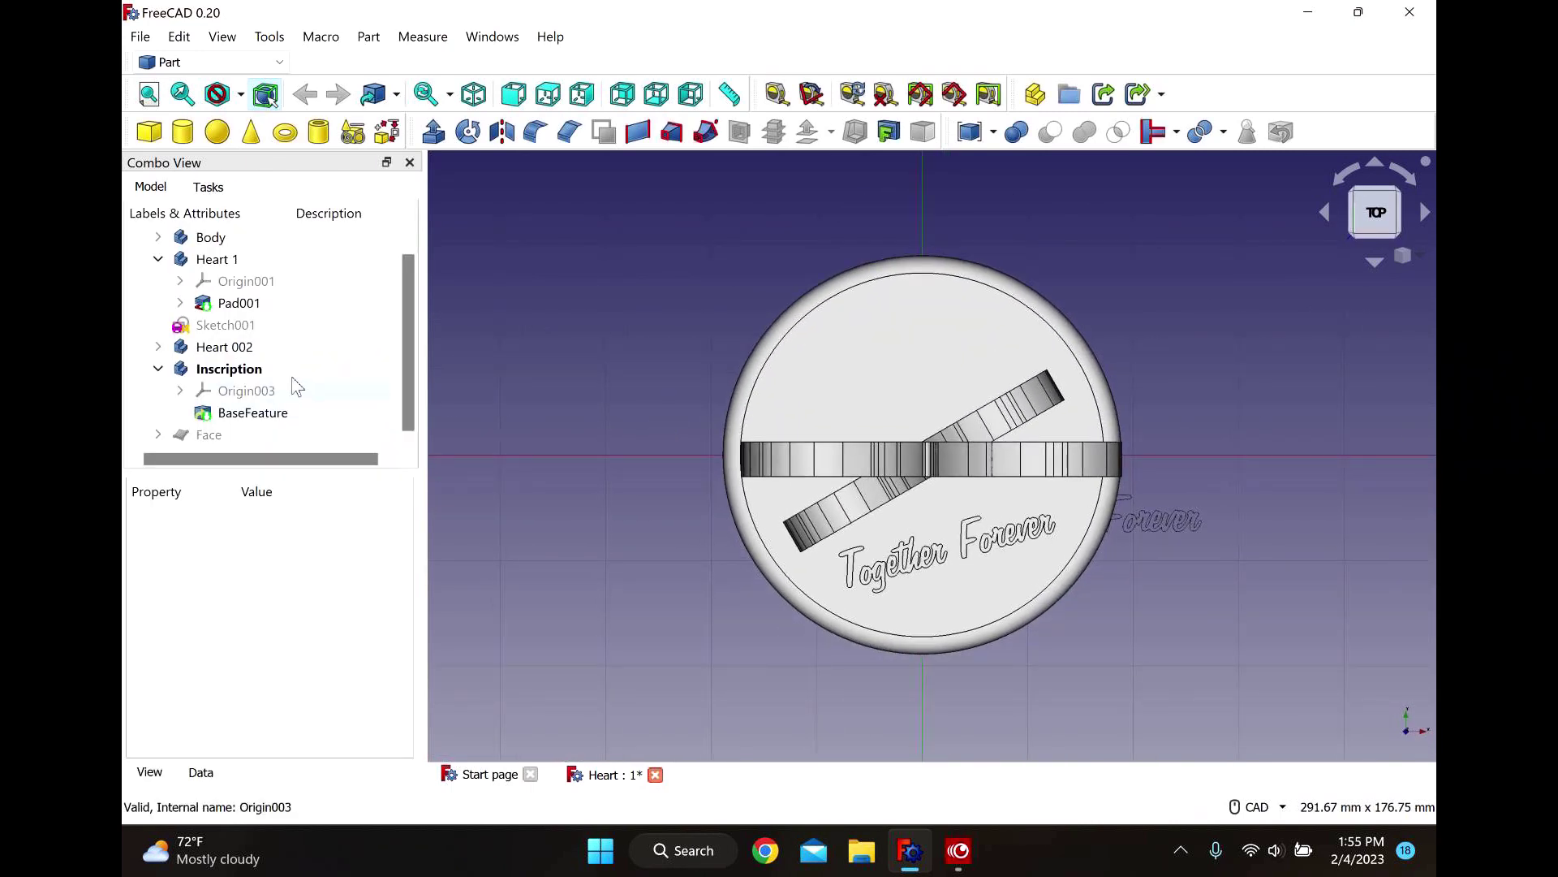
Start a projection on surface of BaseFeature, targeting the round base's top face.
{"action": "left_click", "coordinate": [245, 413]}
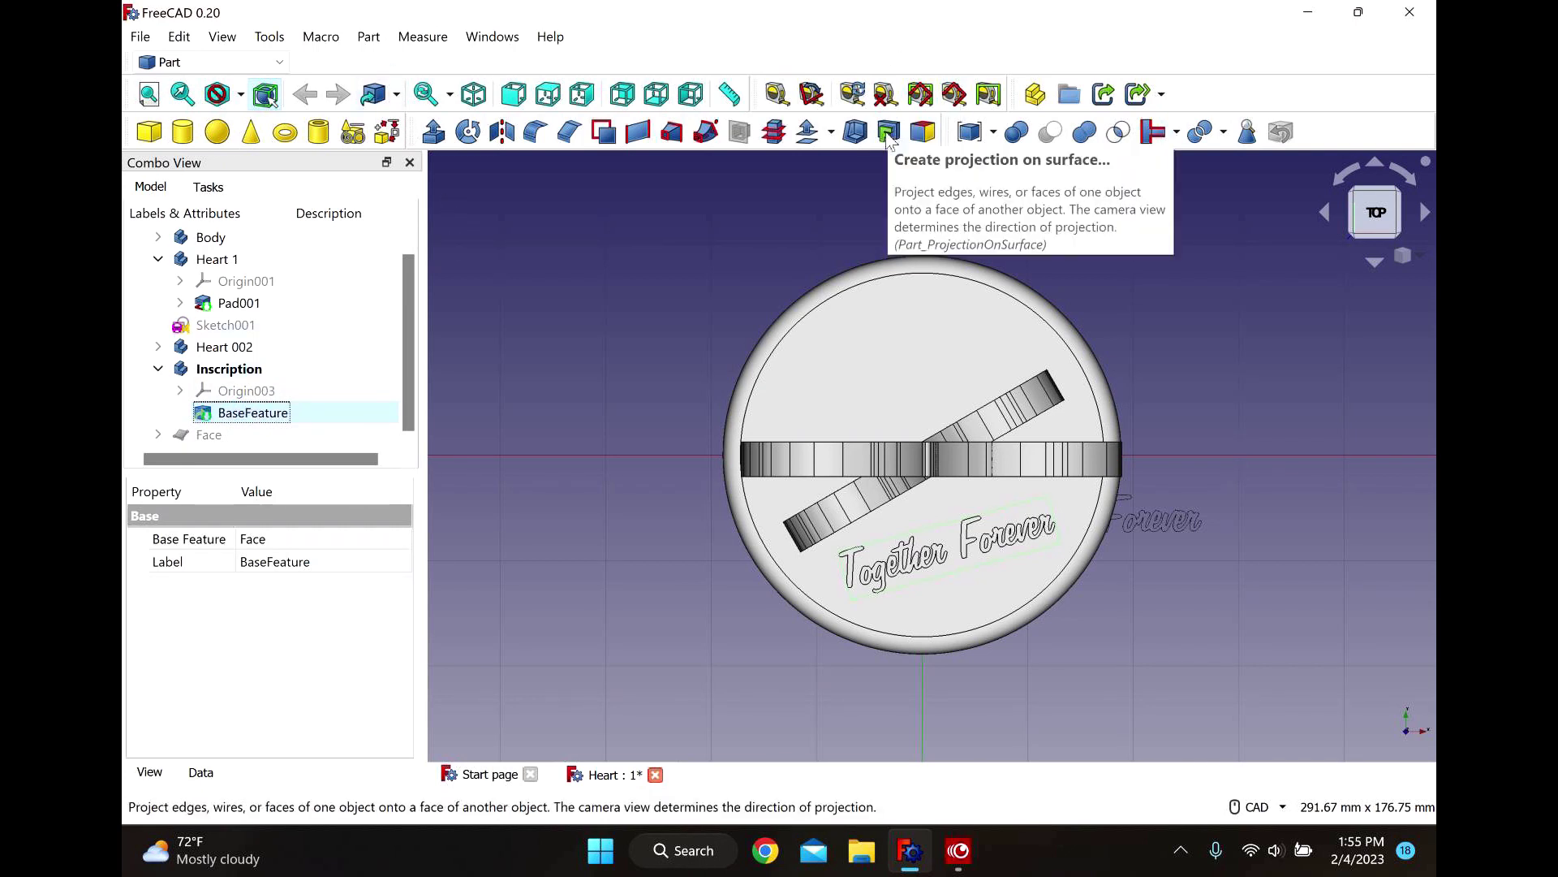
{"action": "left_click", "coordinate": [889, 131]}
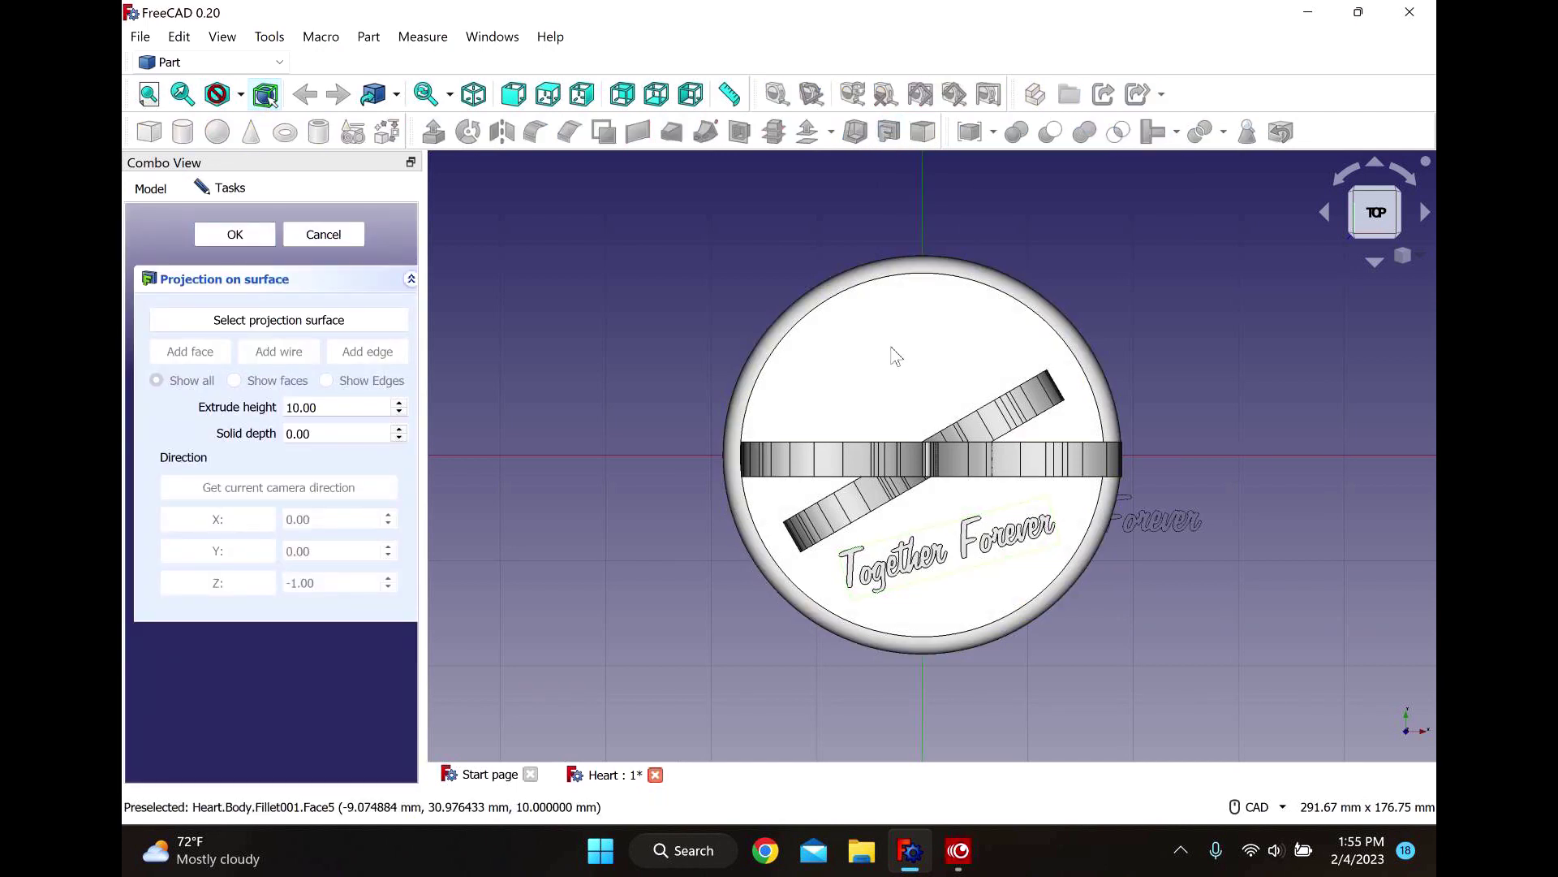
{"action": "left_click", "coordinate": [240, 322]}
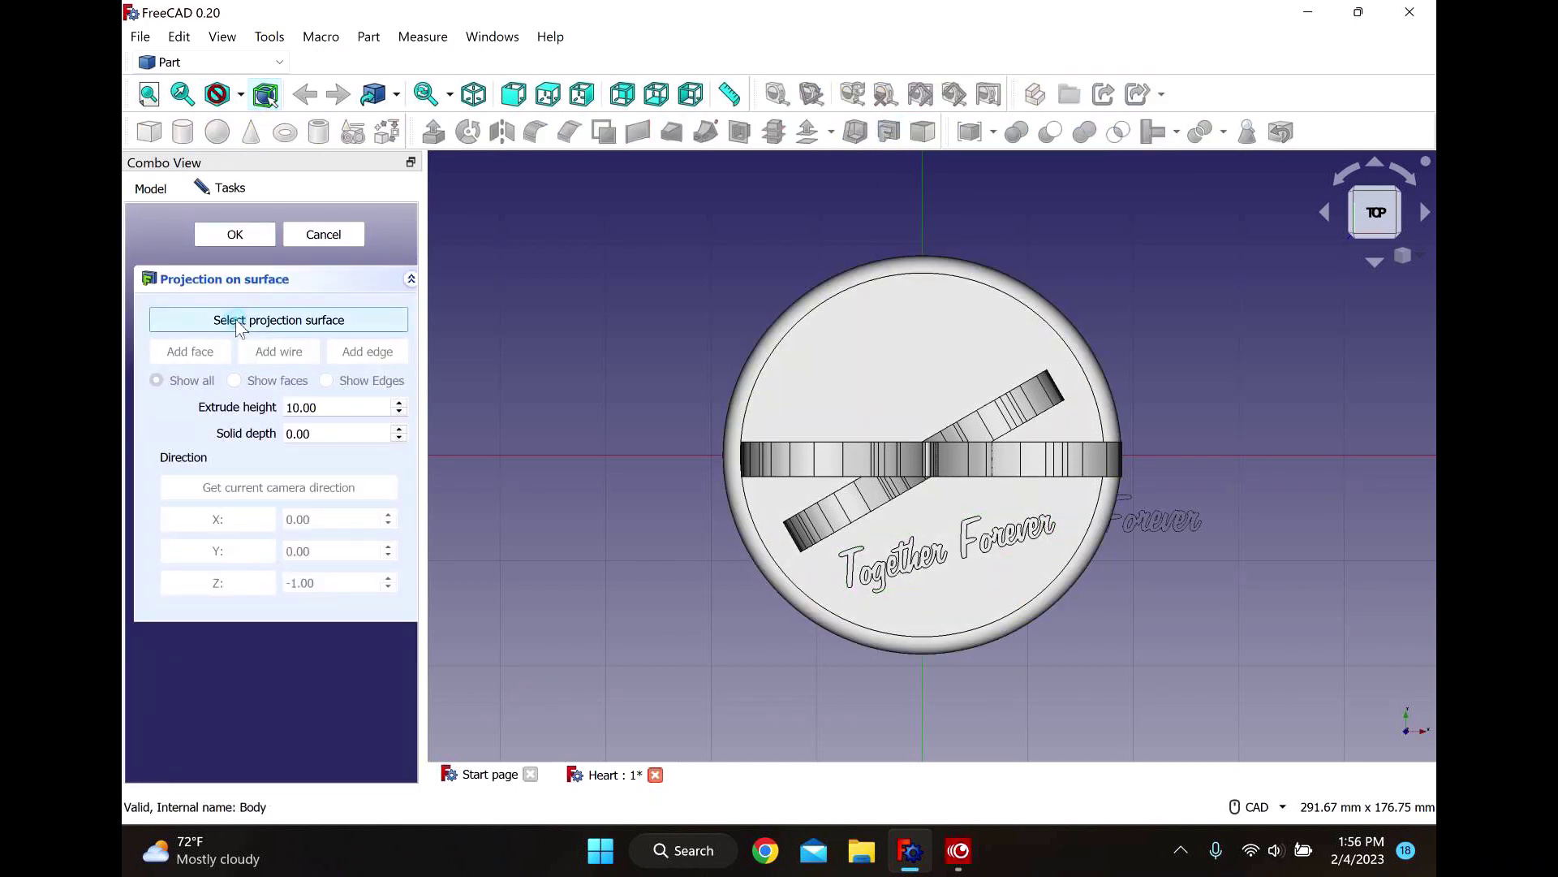
{"action": "left_click", "coordinate": [931, 386]}
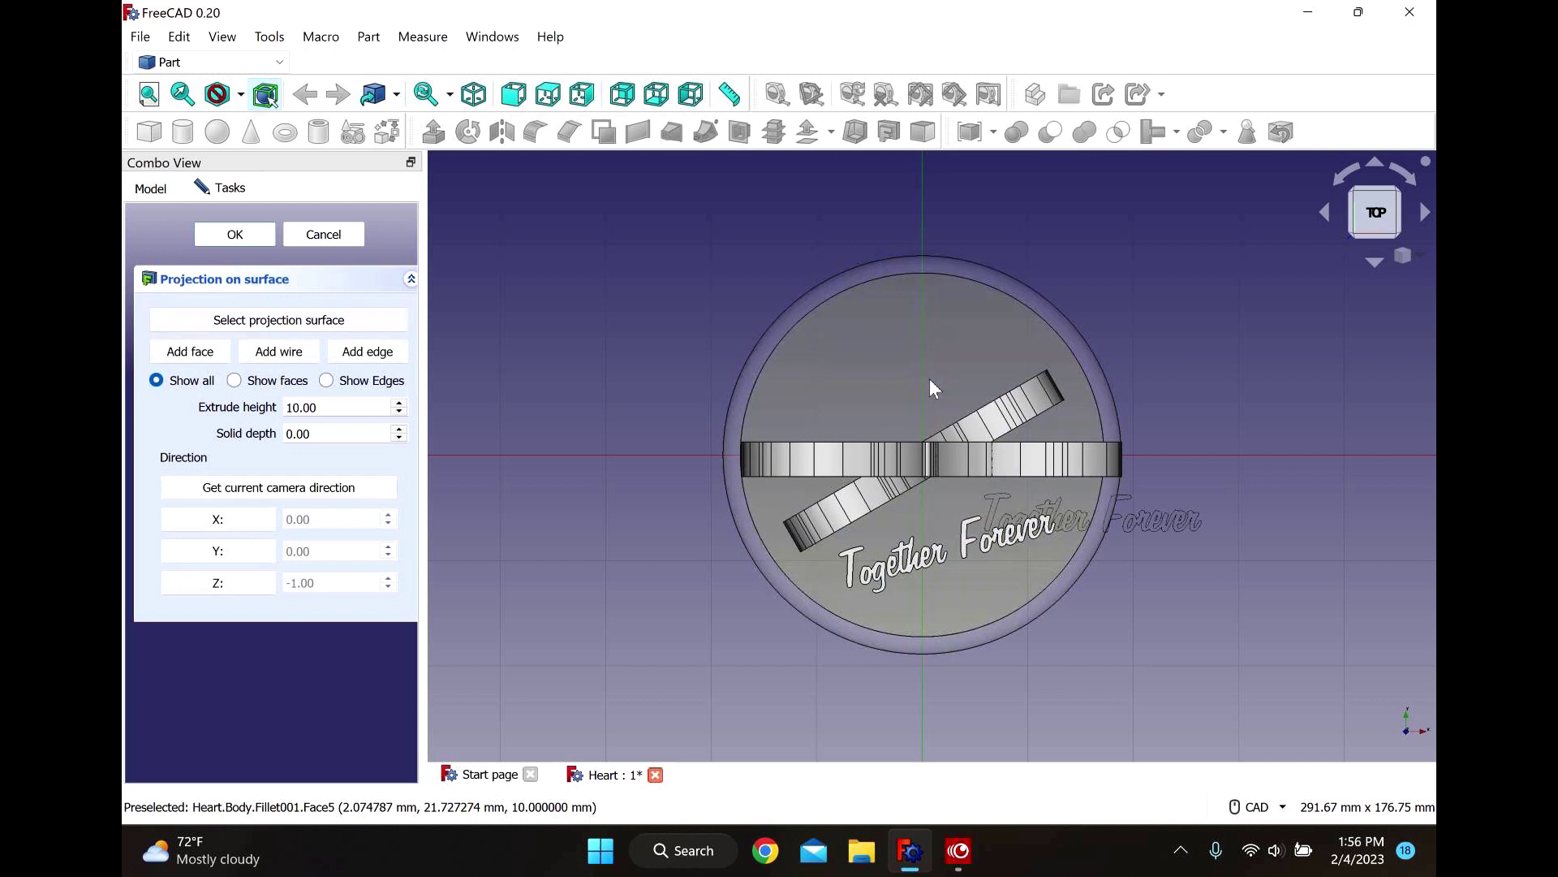
Add every letter of 'Together' and 'Forever' as faces to the projection.
{"action": "left_click", "coordinate": [195, 357]}
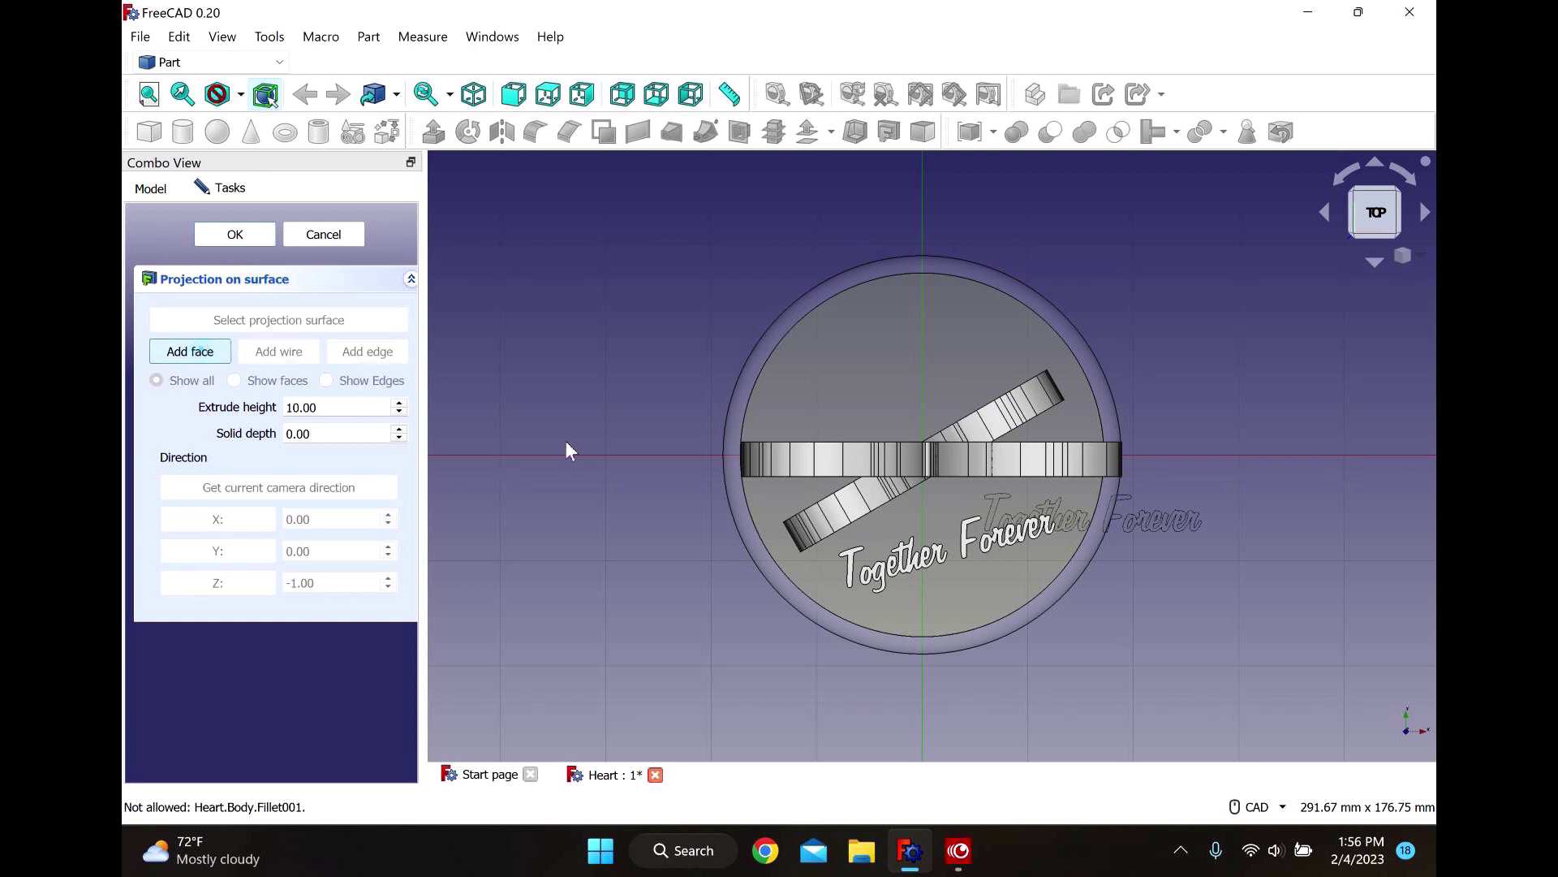
{"action": "left_click", "coordinate": [859, 571]}
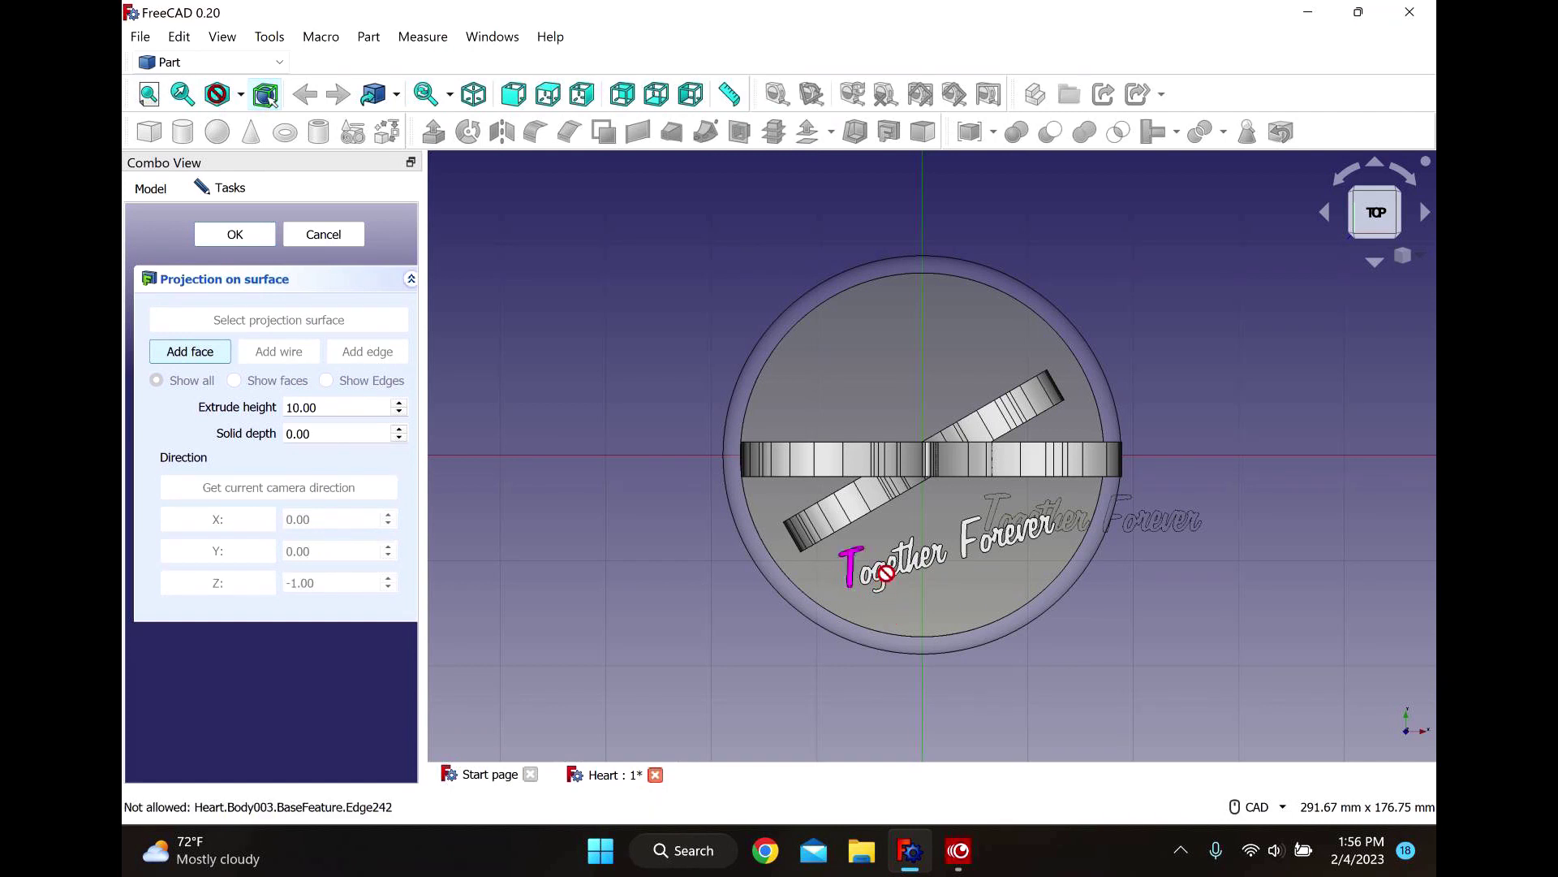
{"action": "scroll", "coordinate": [900, 568], "scroll_direction": "up", "scroll_amount": 1}
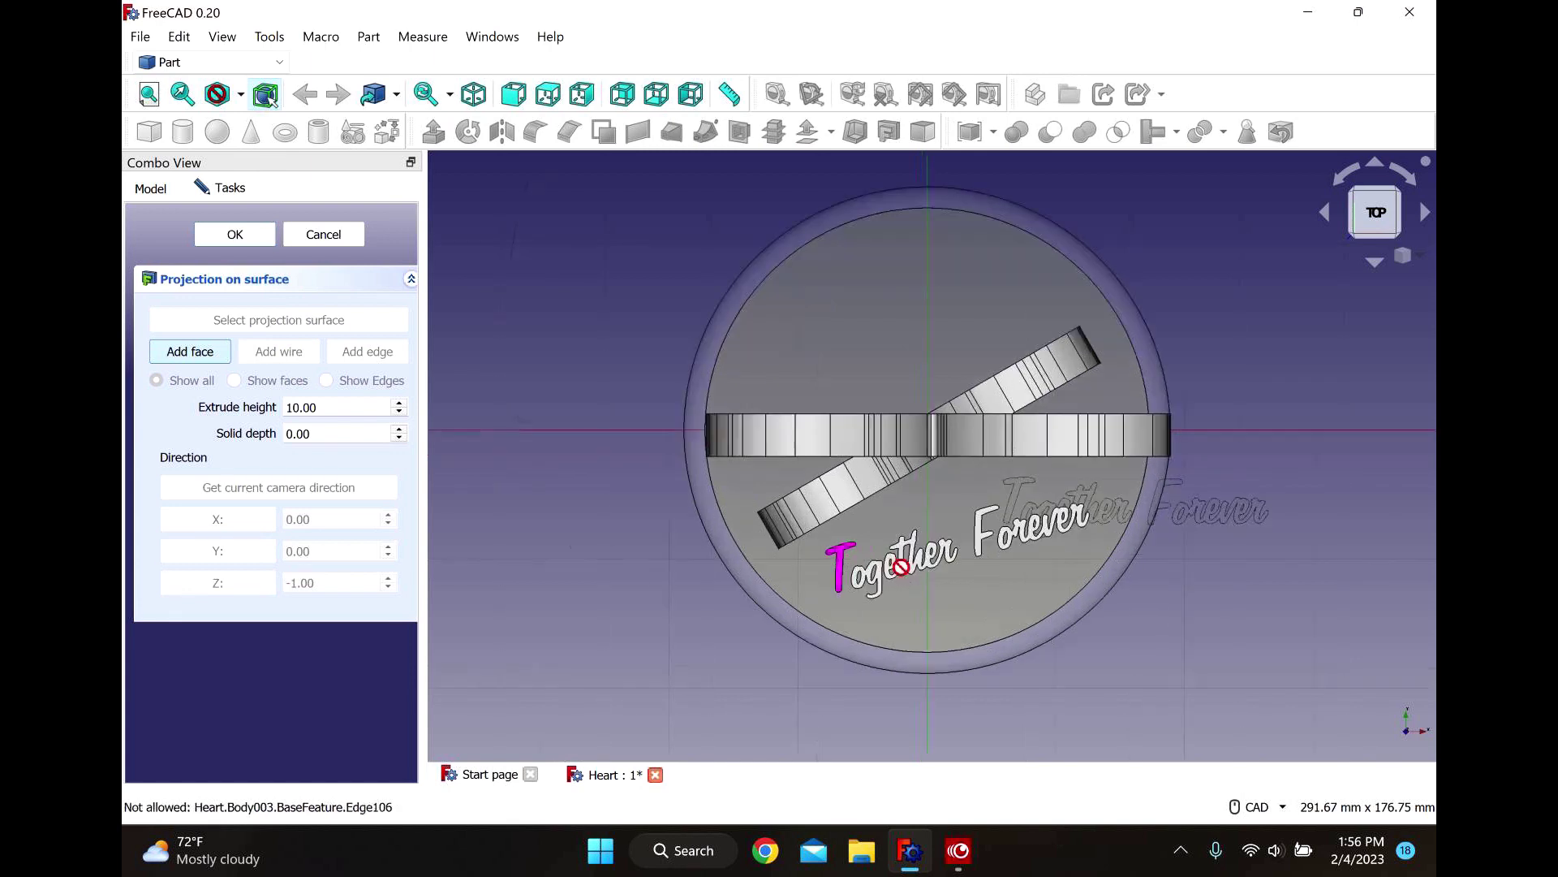
{"action": "scroll", "coordinate": [901, 566], "scroll_direction": "up", "scroll_amount": 3}
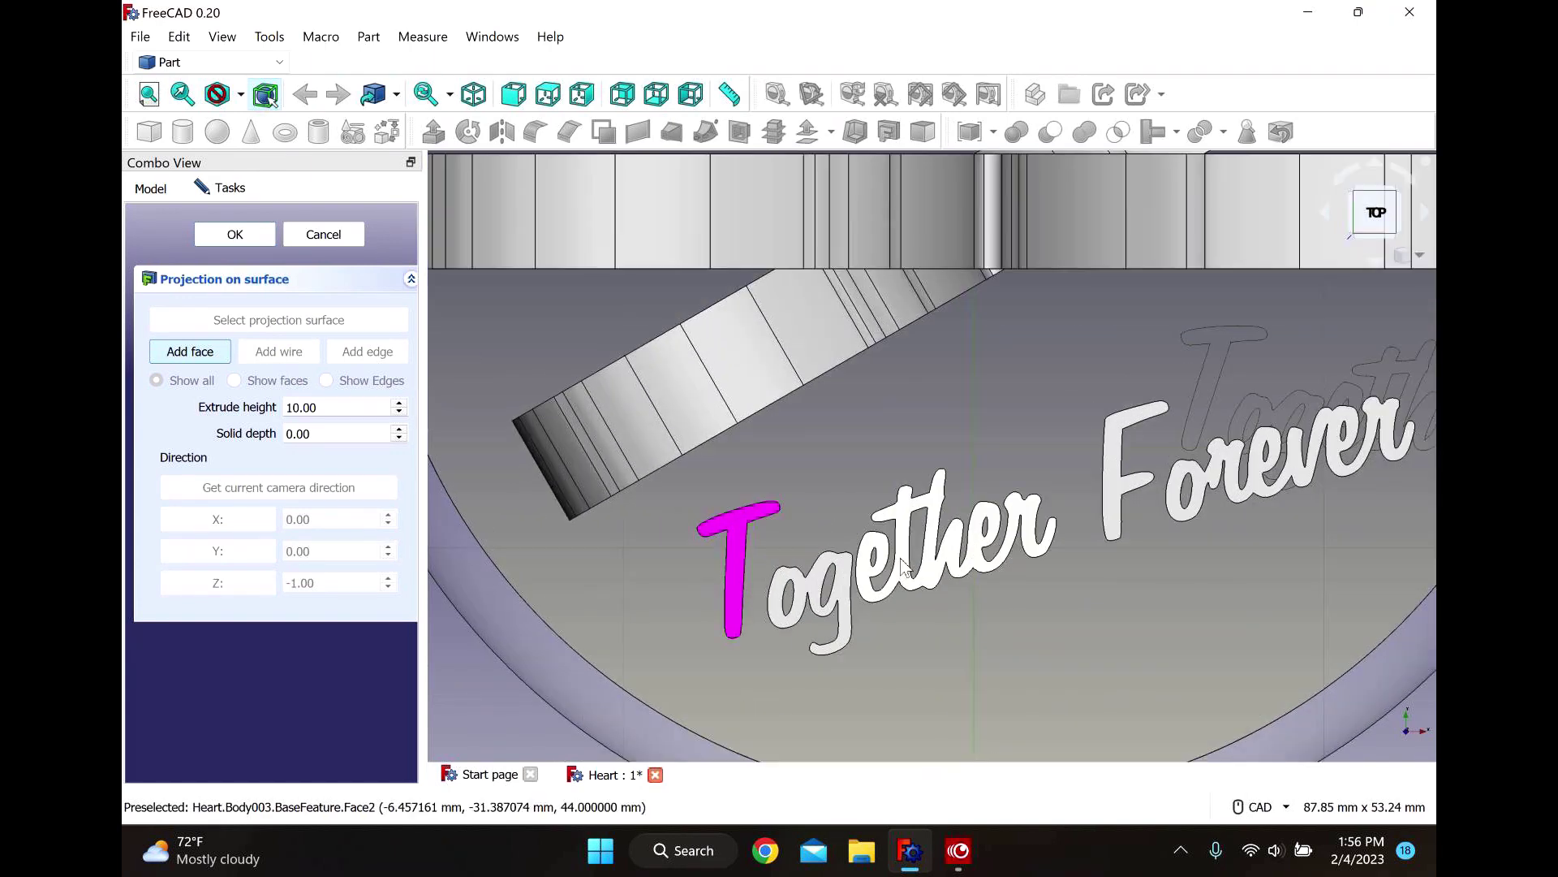
{"action": "left_click", "coordinate": [846, 598]}
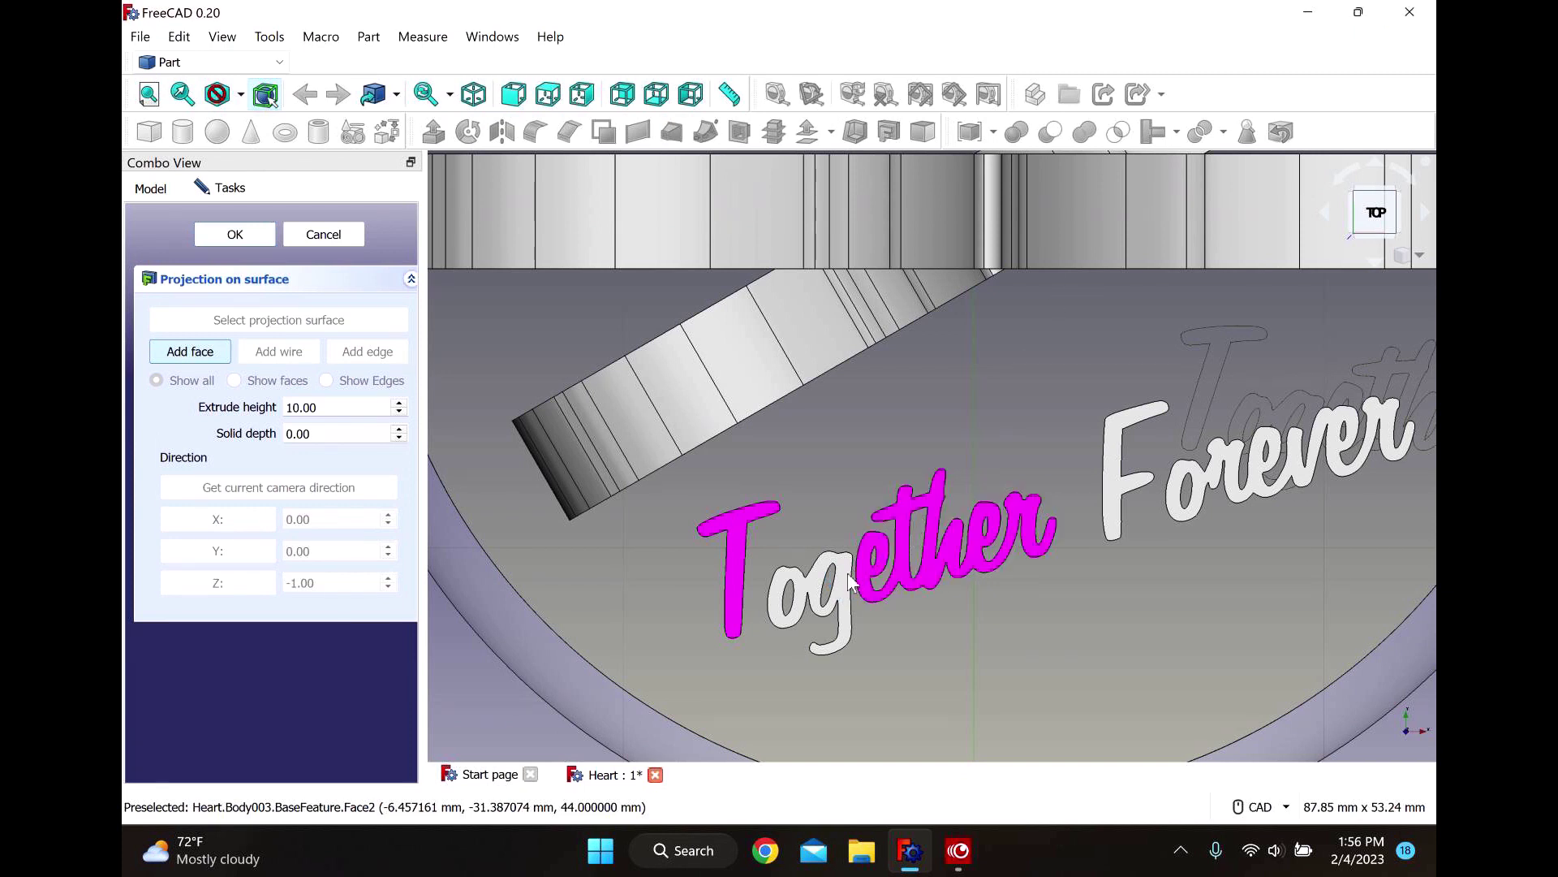
{"action": "left_click", "coordinate": [1118, 487]}
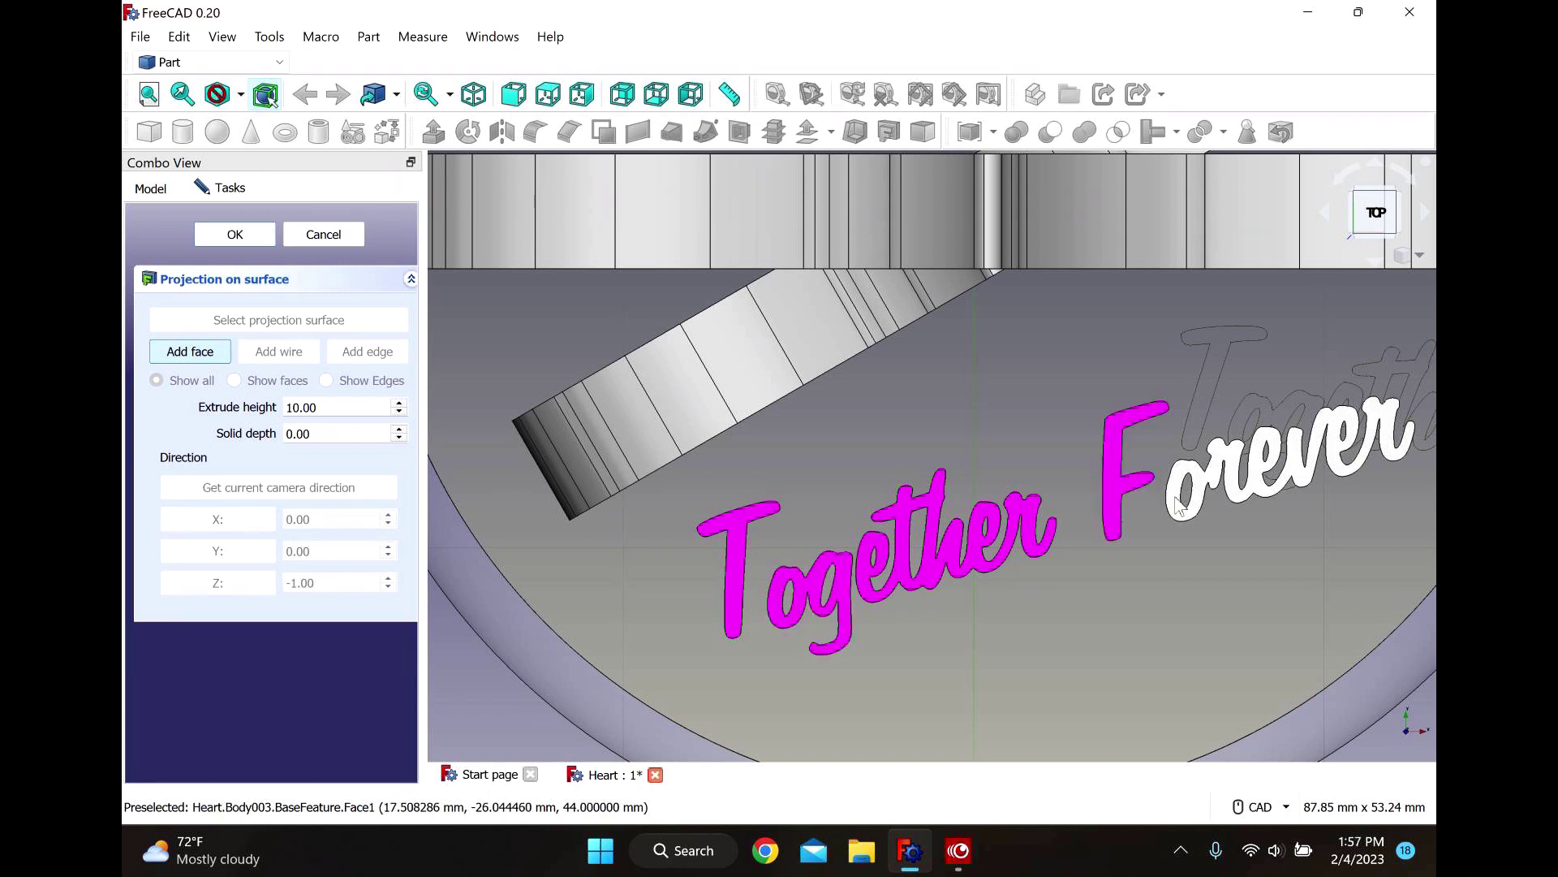
{"action": "left_click", "coordinate": [1178, 505]}
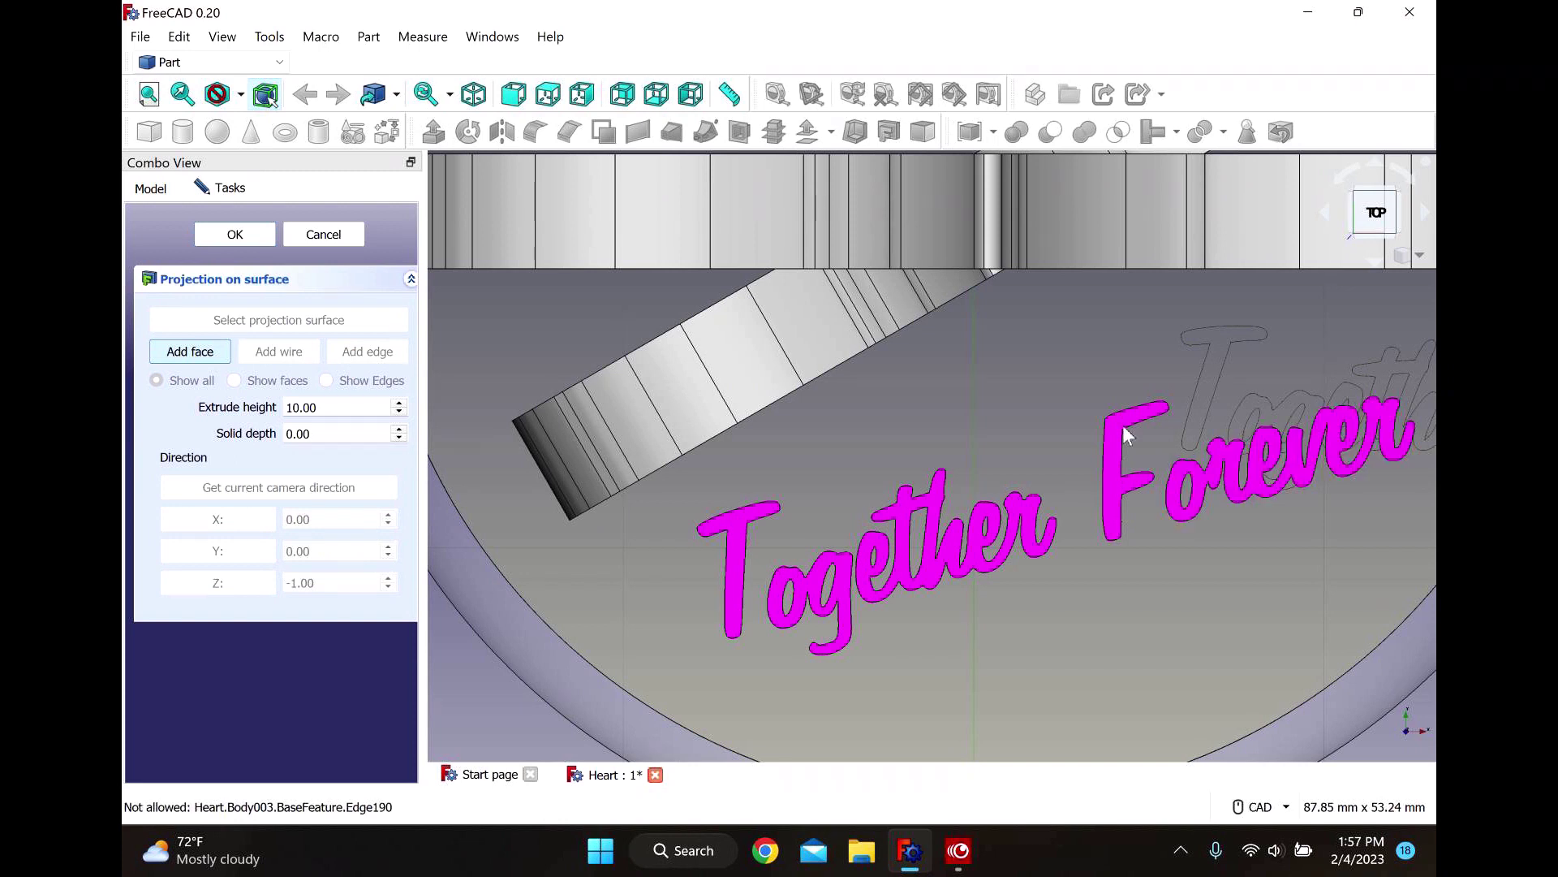
{"action": "mouse_move", "coordinate": [1081, 626]}
{"action": "middle_mouse_down"}
{"action": "mouse_move", "coordinate": [1088, 636]}
{"action": "mouse_move", "coordinate": [1106, 601]}
{"action": "mouse_move", "coordinate": [1109, 557]}
{"action": "mouse_move", "coordinate": [1022, 533]}
{"action": "mouse_move", "coordinate": [1082, 685]}
{"action": "mouse_move", "coordinate": [1071, 633]}
{"action": "middle_mouse_up"}
Change the projection's extrude height from 2 to 1.80.
{"action": "left_click_drag", "start_coordinate": [334, 409], "coordinate": [221, 398]}
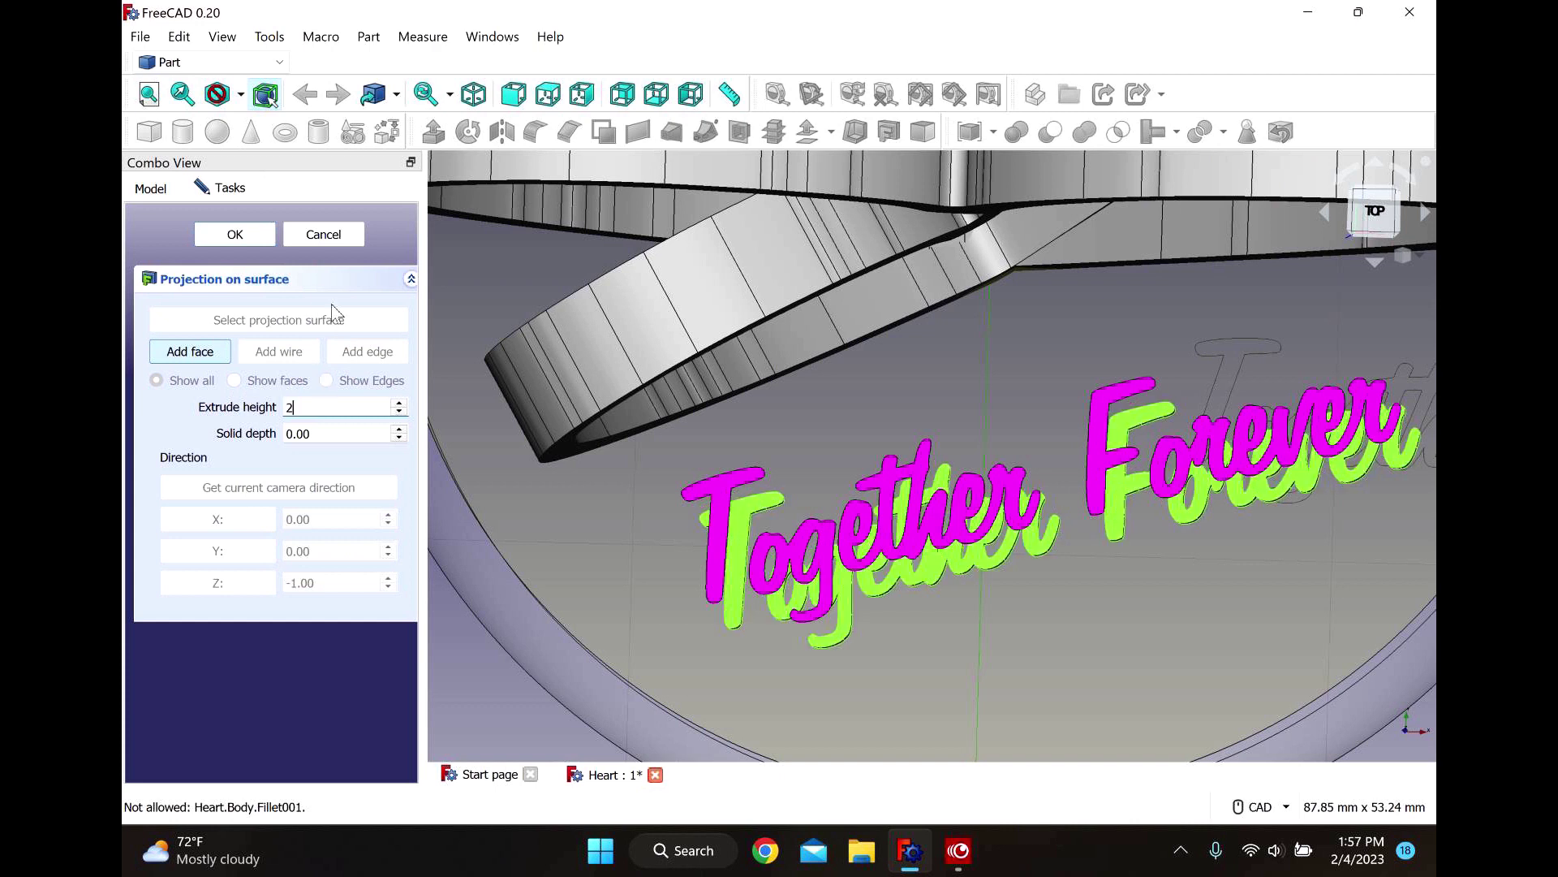
{"action": "middle_click_drag", "start_coordinate": [668, 630], "coordinate": [522, 539]}
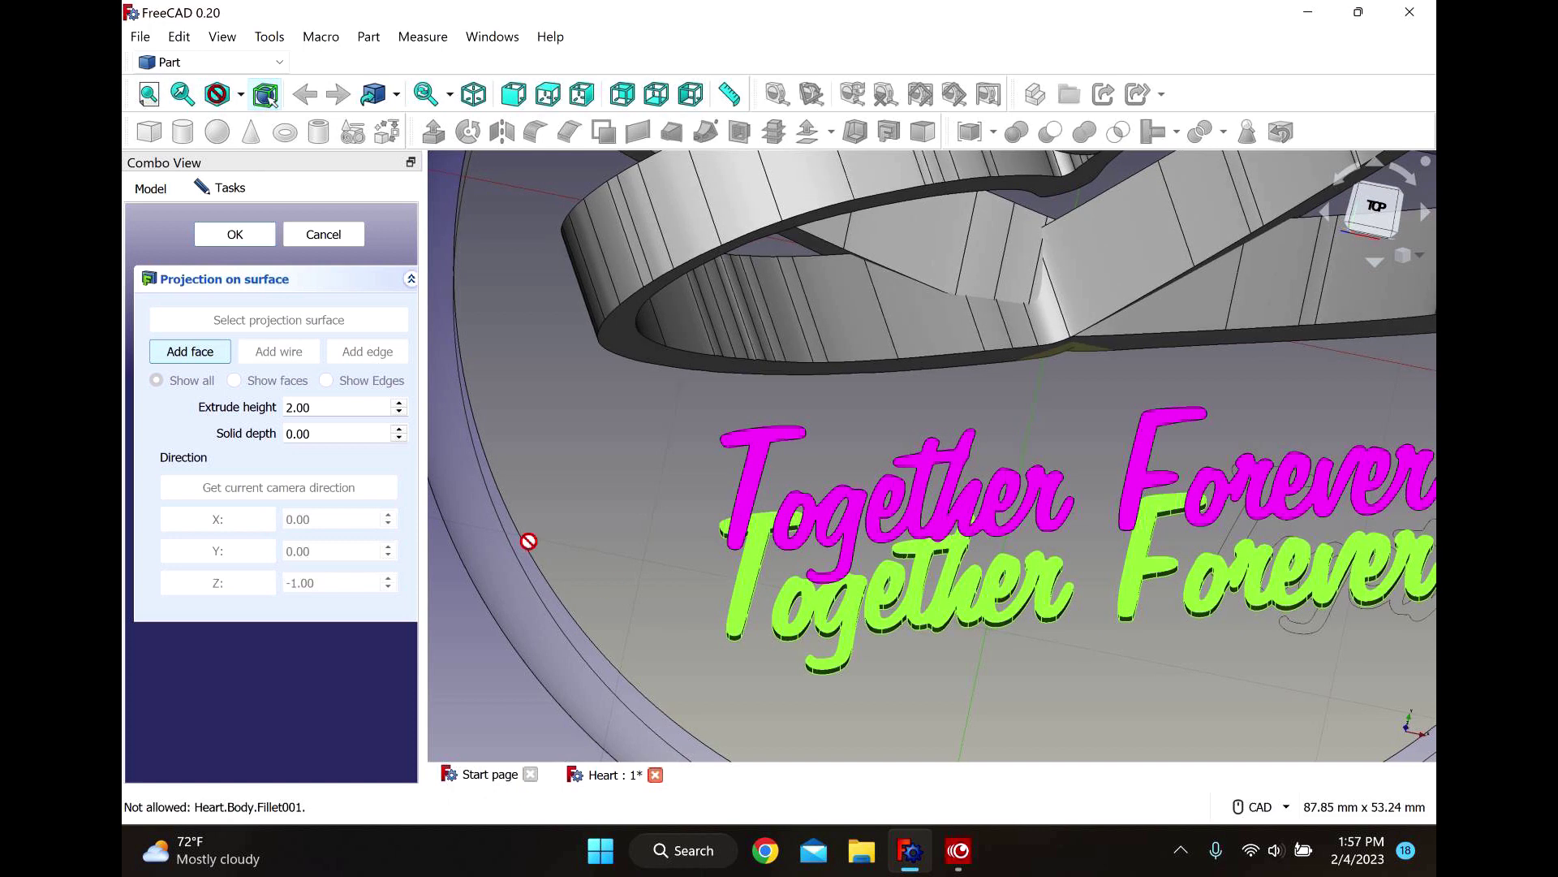
{"action": "double_click", "coordinate": [292, 406]}
{"action": "type", "text": "1."}
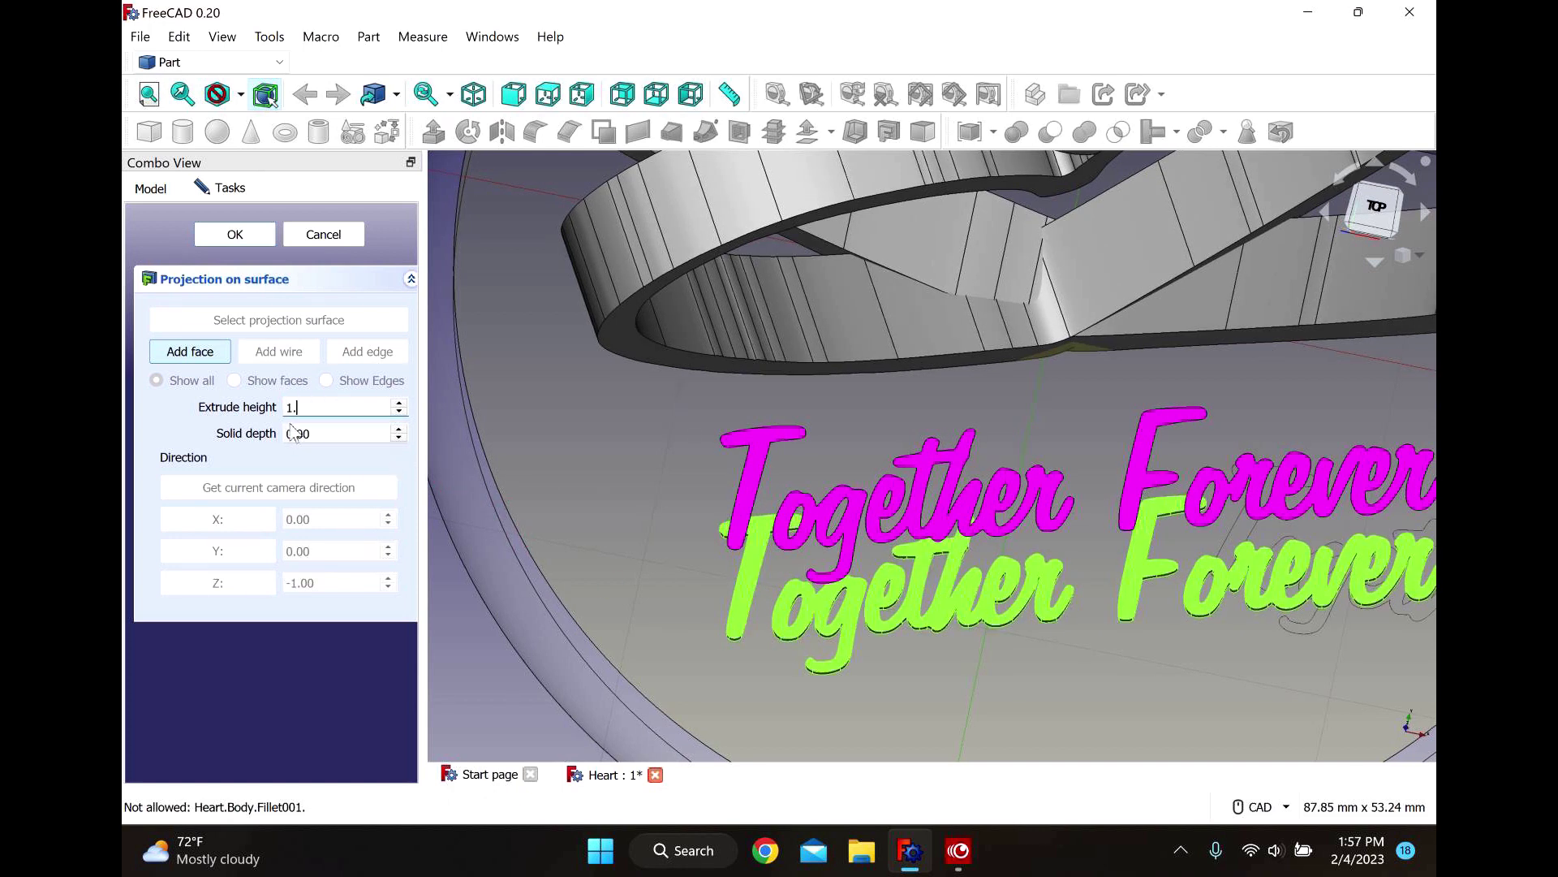
{"action": "type", "text": "80"}
{"action": "mouse_move", "coordinate": [592, 490]}
{"action": "middle_mouse_down"}
{"action": "mouse_move", "coordinate": [699, 482]}
{"action": "mouse_move", "coordinate": [595, 484]}
{"action": "middle_mouse_up"}
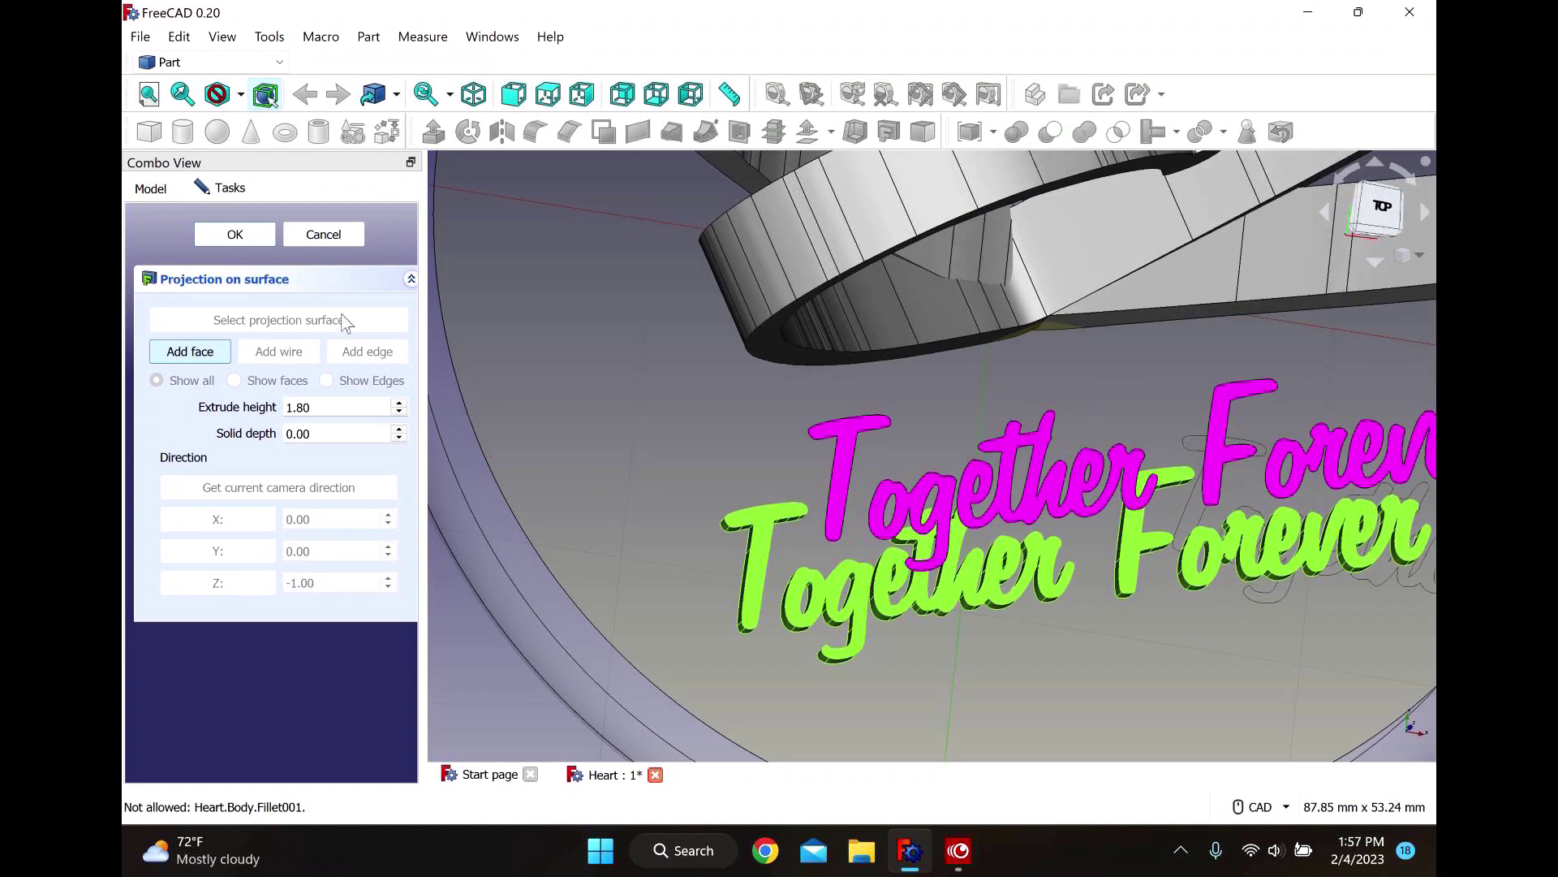
Confirm the projection of the lettering onto the base.
{"action": "left_click", "coordinate": [240, 241]}
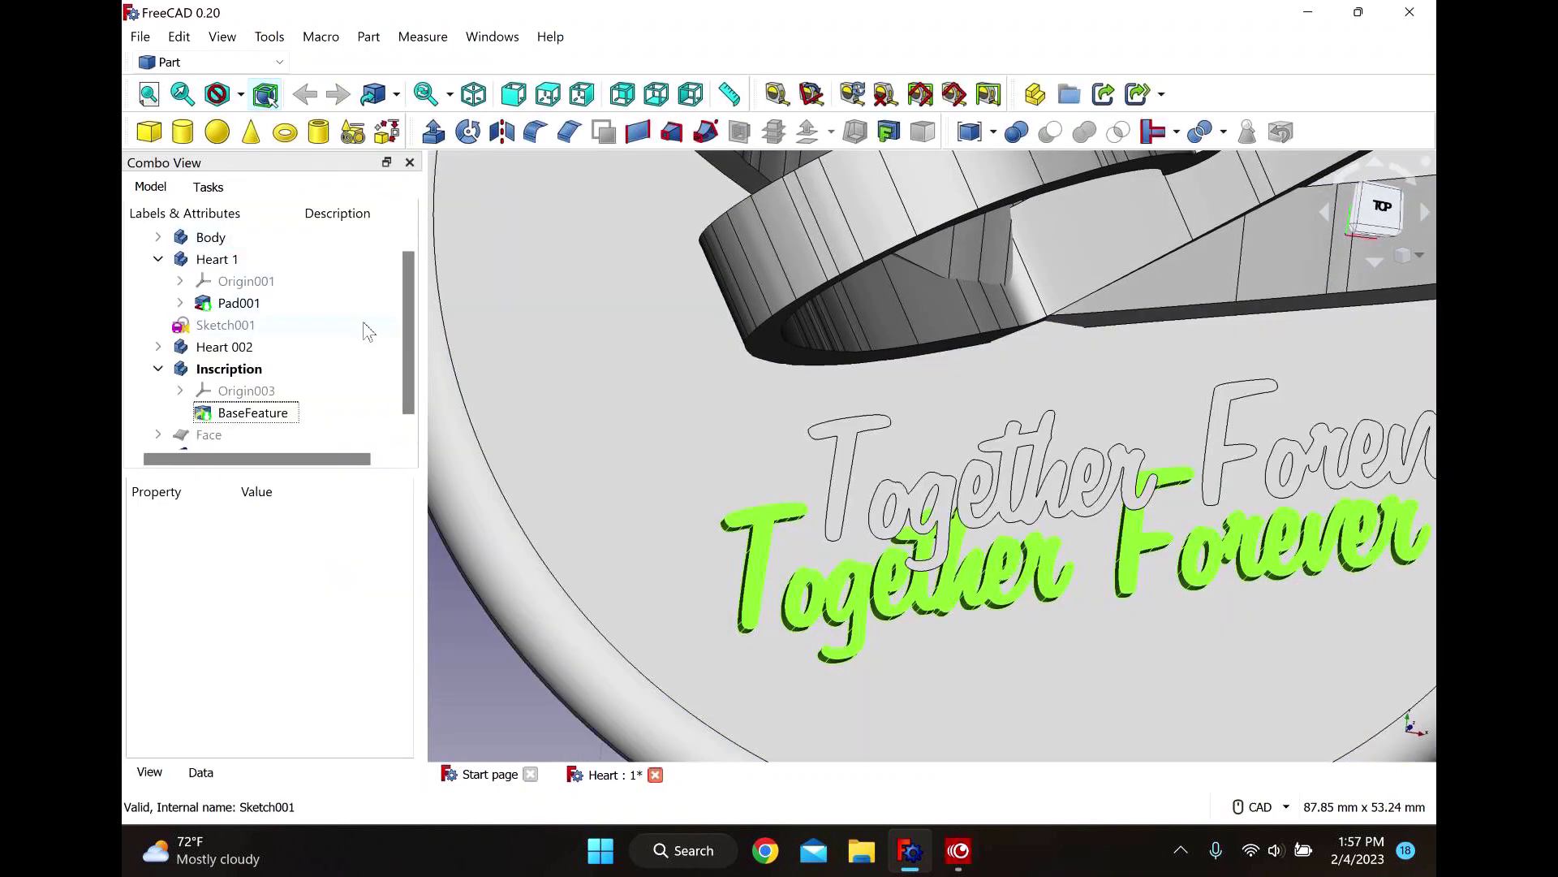
{"action": "scroll", "coordinate": [609, 365], "scroll_direction": "down", "scroll_amount": 5}
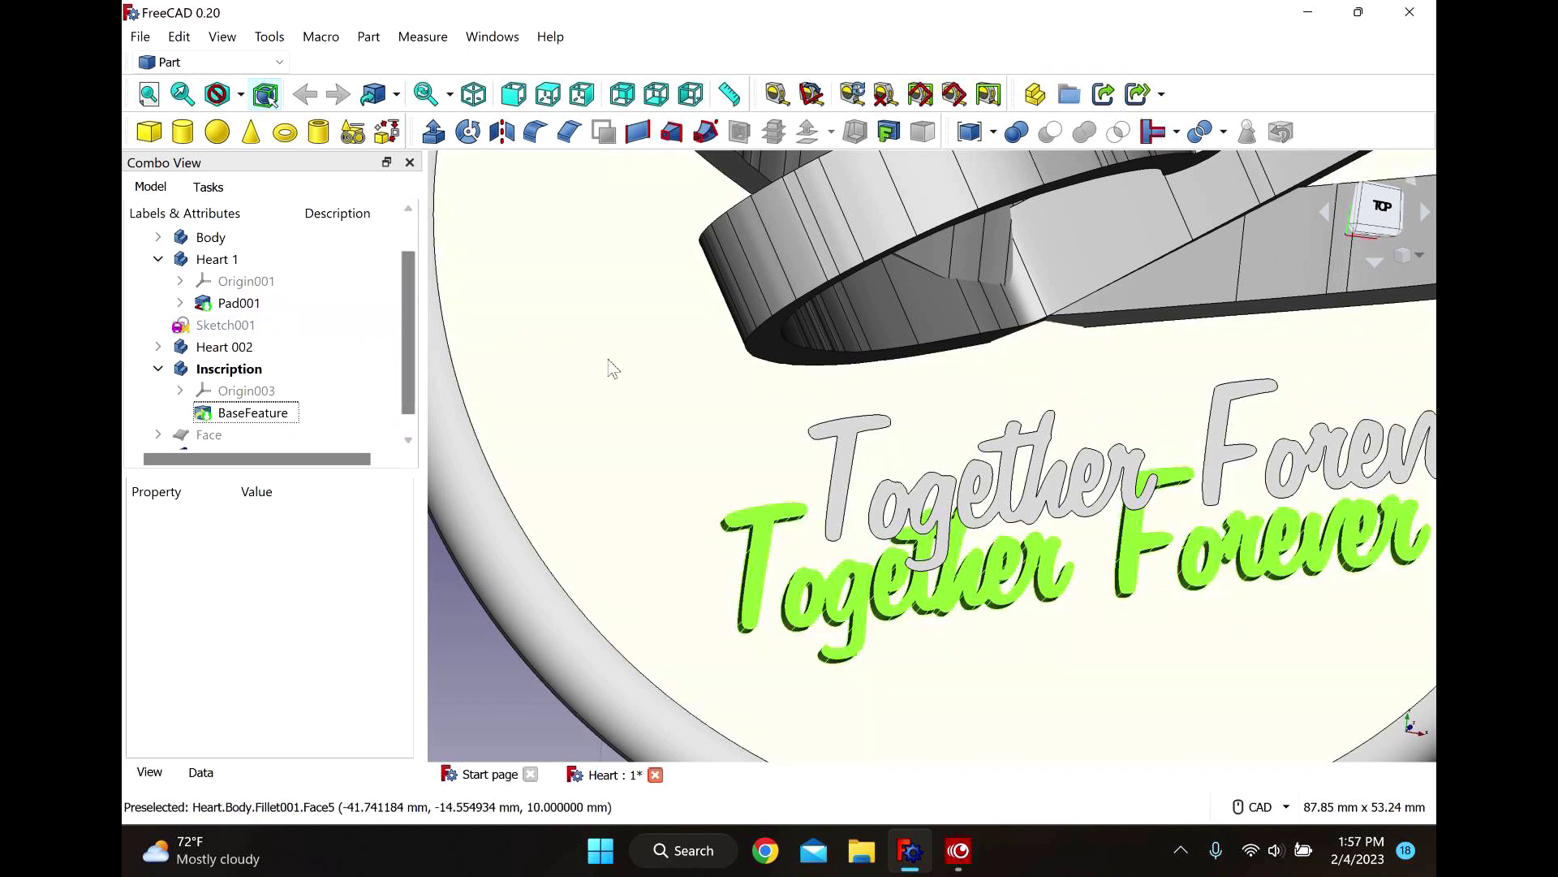
{"action": "scroll", "coordinate": [621, 374], "scroll_direction": "down", "scroll_amount": 2}
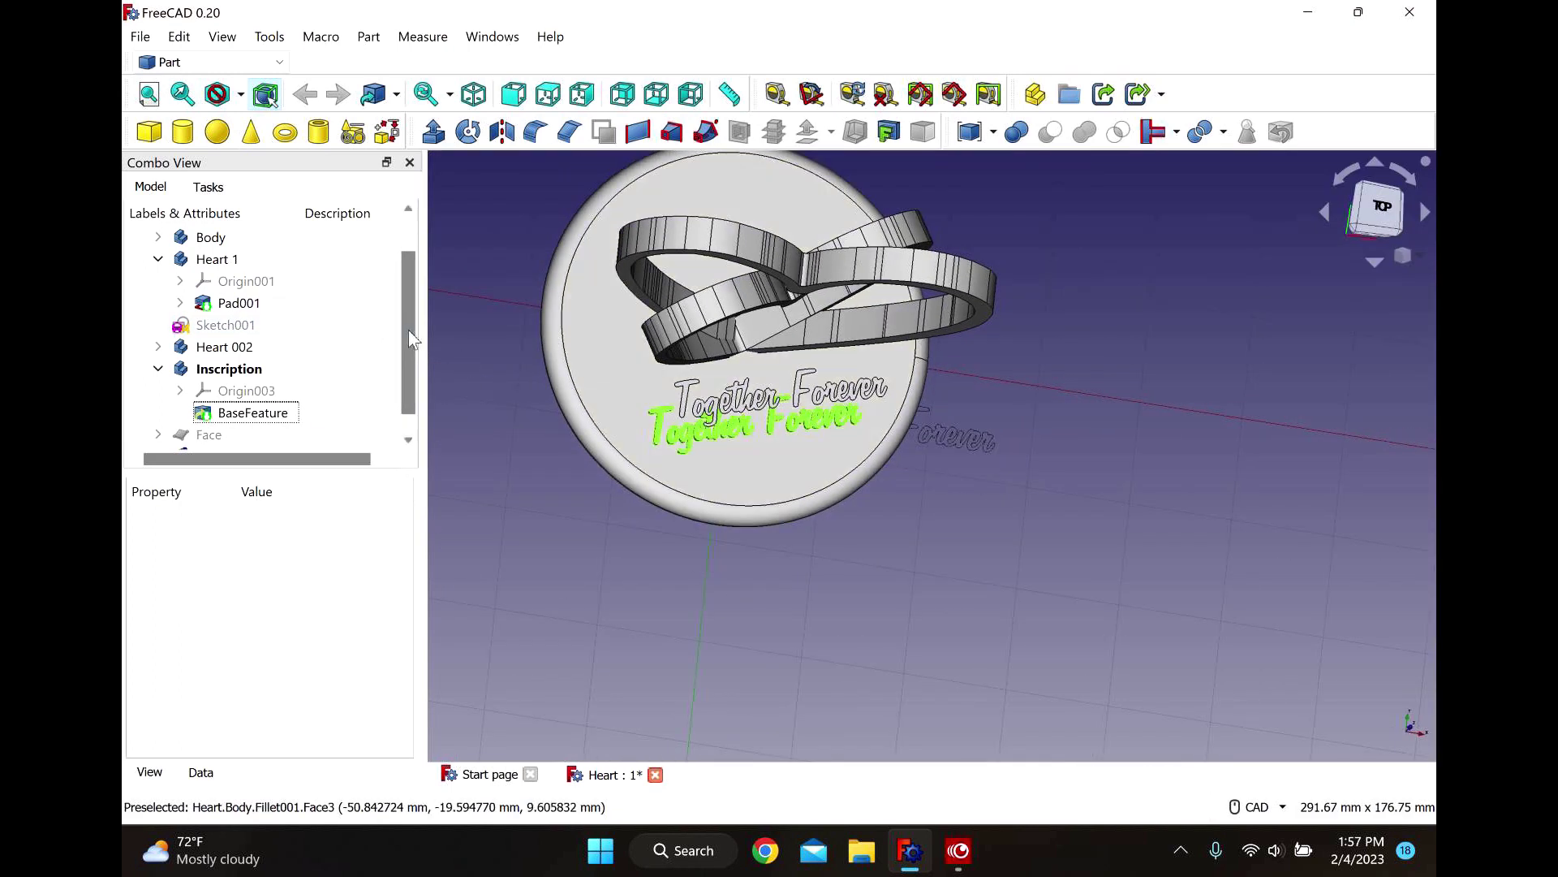
{"action": "scroll", "coordinate": [414, 394], "scroll_direction": "down", "scroll_amount": 1}
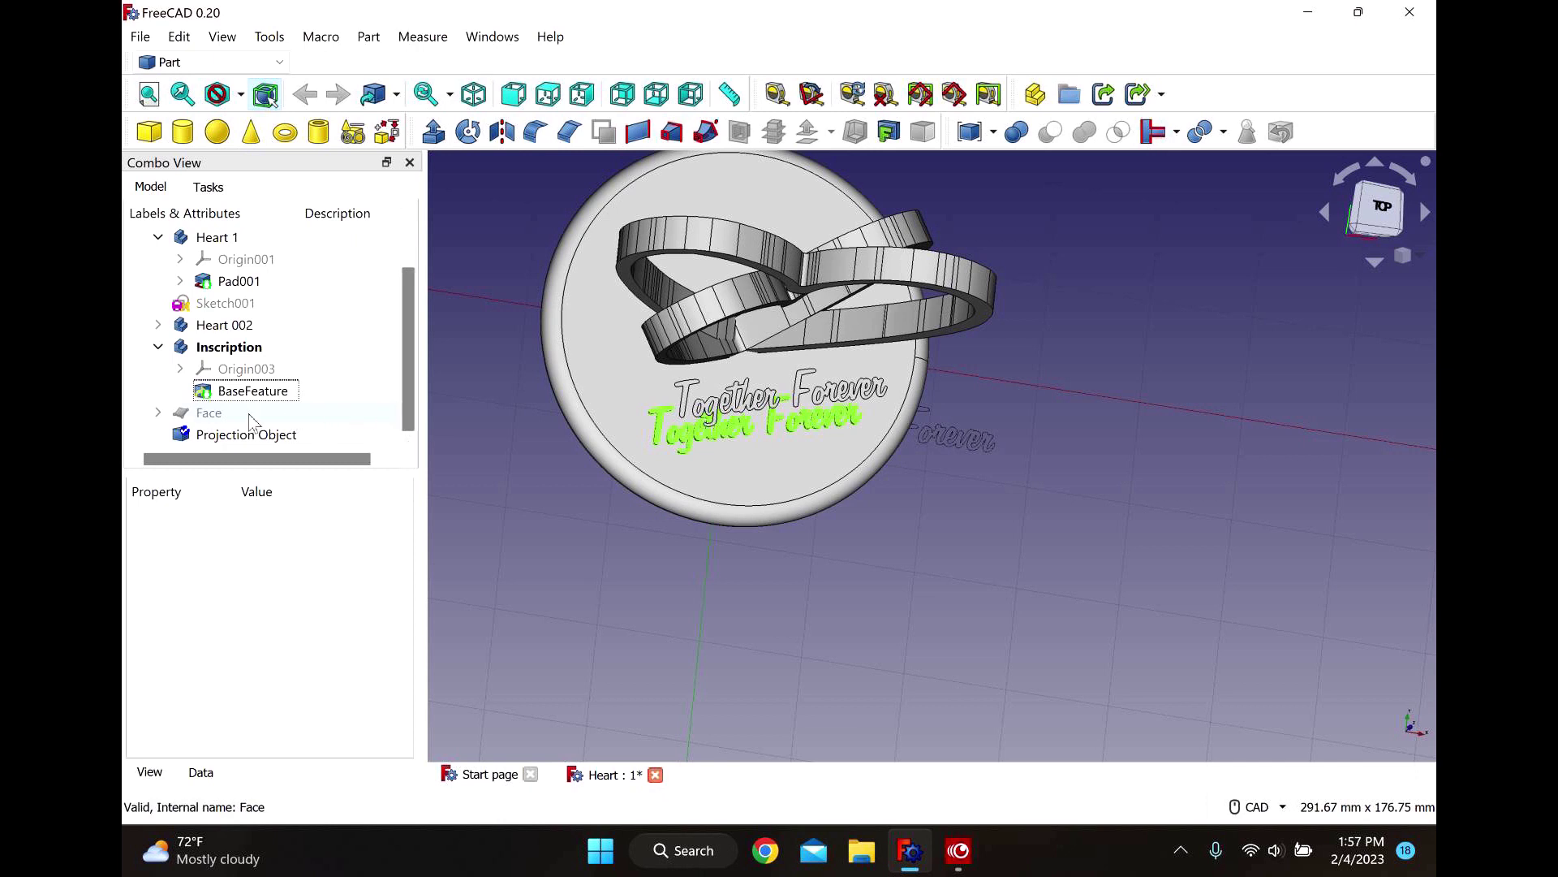
Hide the original flat BaseFeature inscription and select the Projection Object.
{"action": "left_click", "coordinate": [209, 414]}
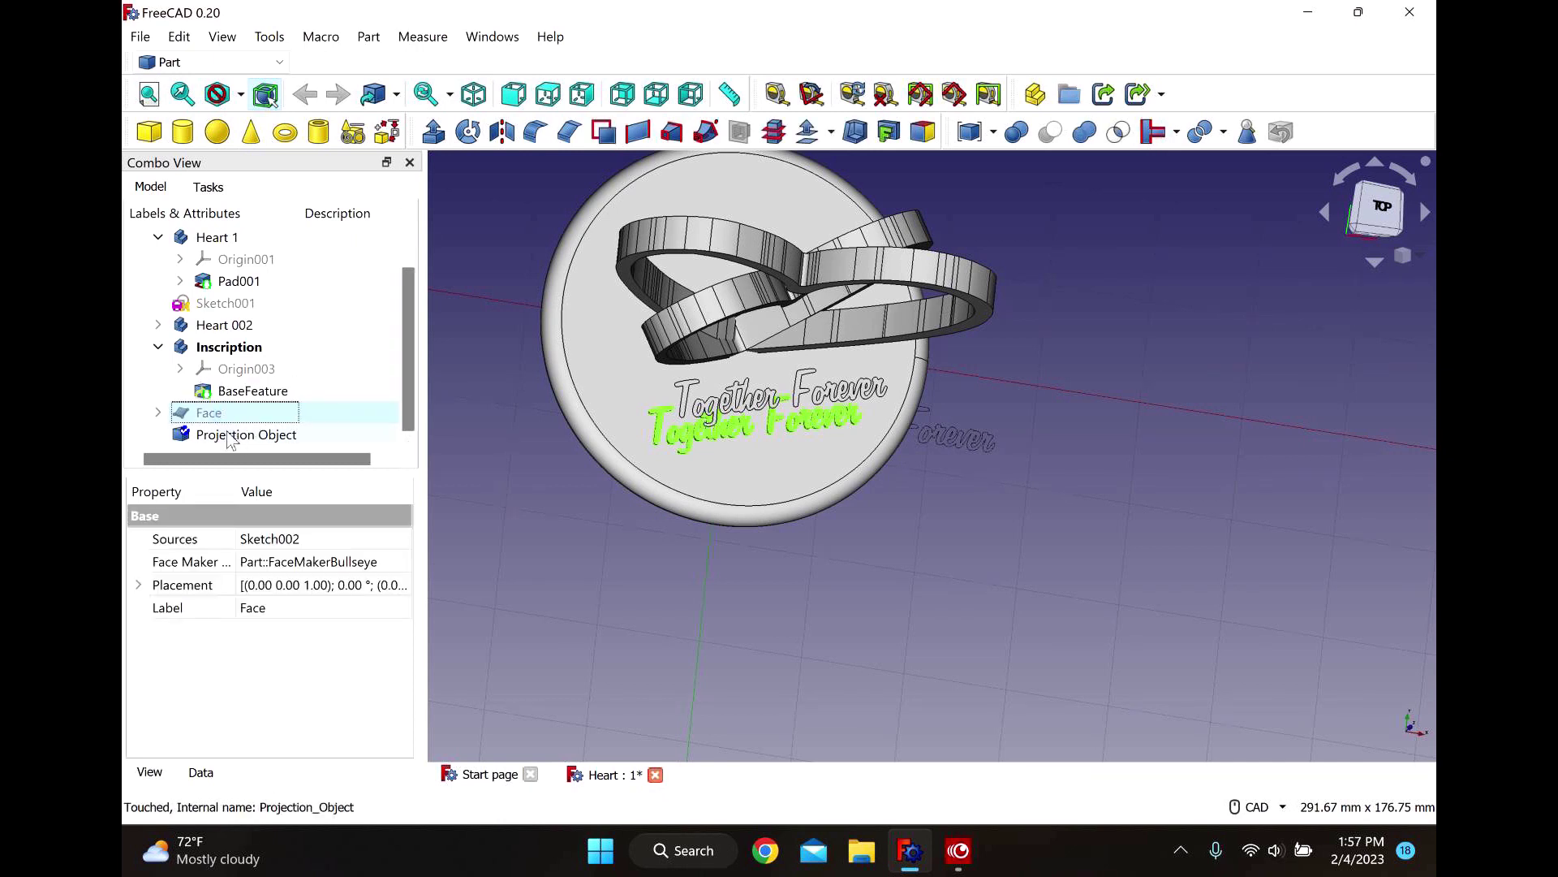
{"action": "left_click", "coordinate": [246, 401]}
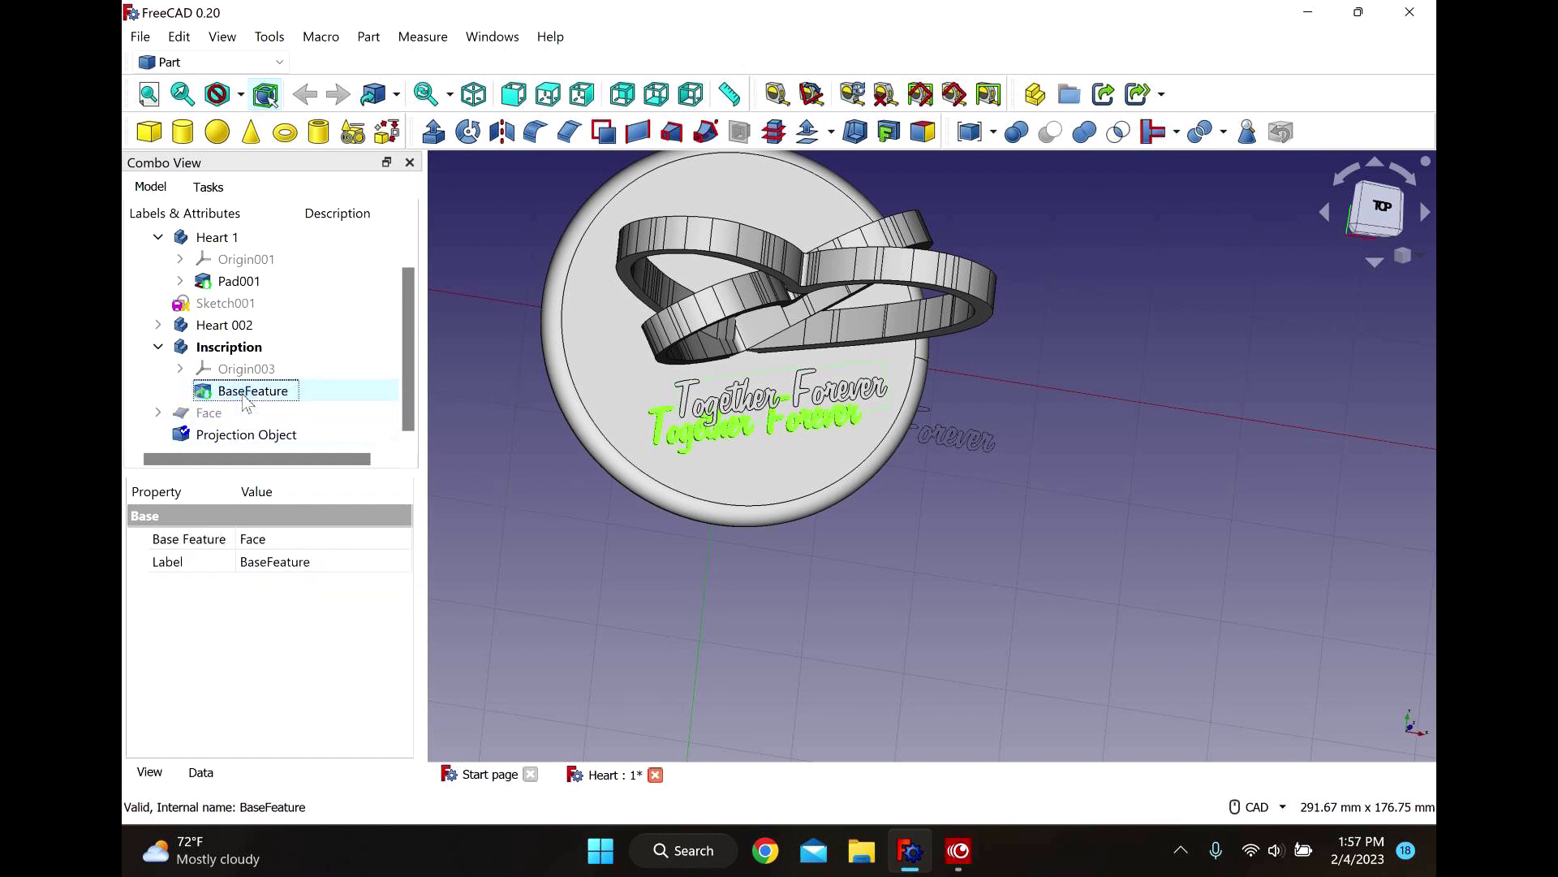
{"action": "key", "text": "space"}
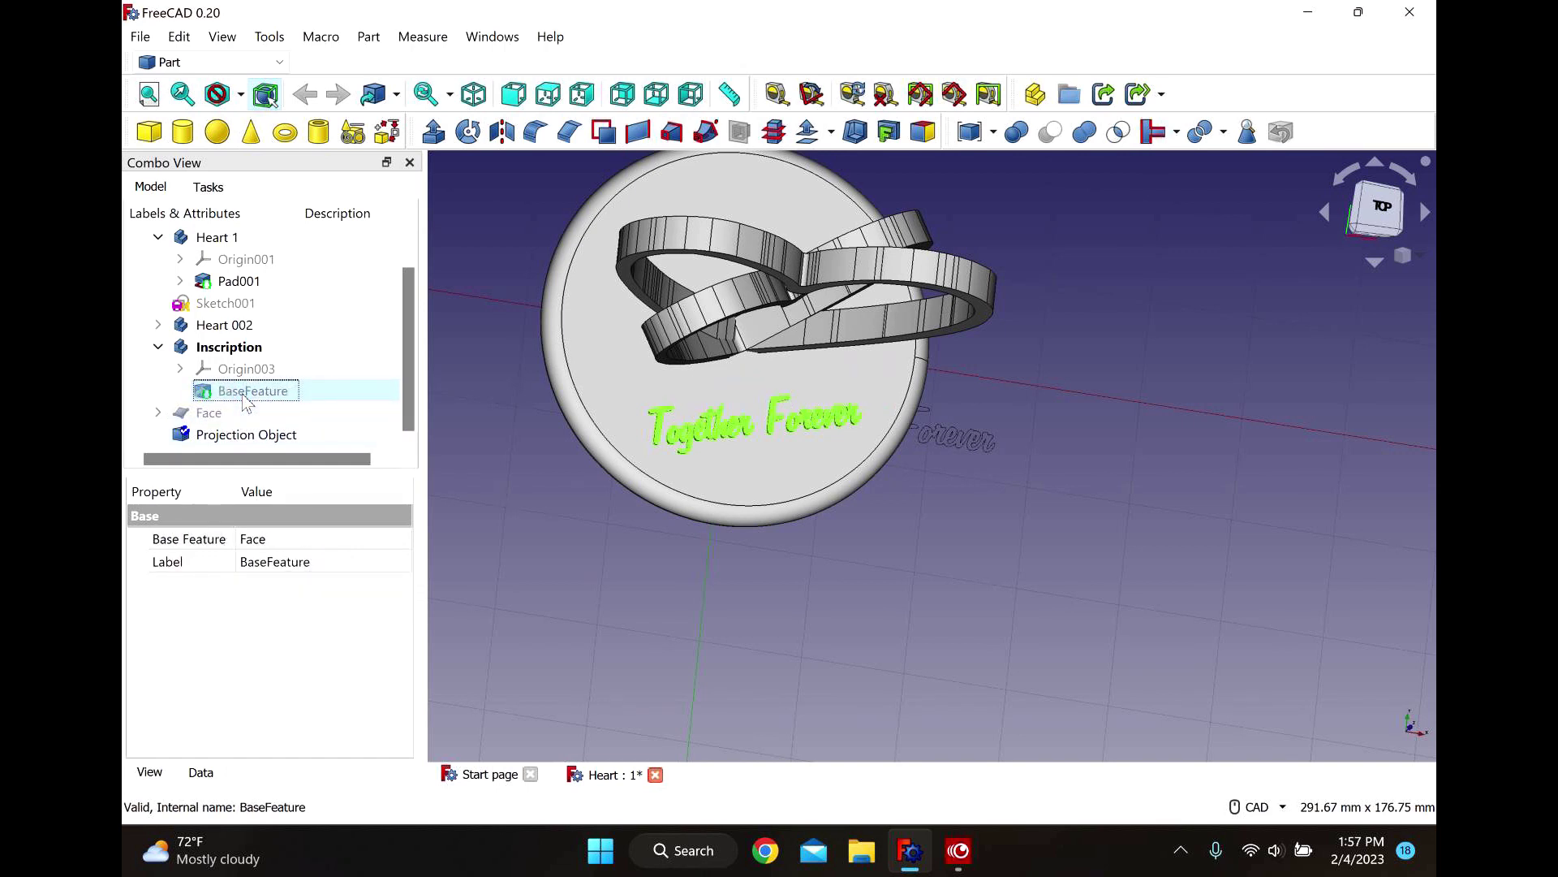
{"action": "left_click", "coordinate": [307, 436]}
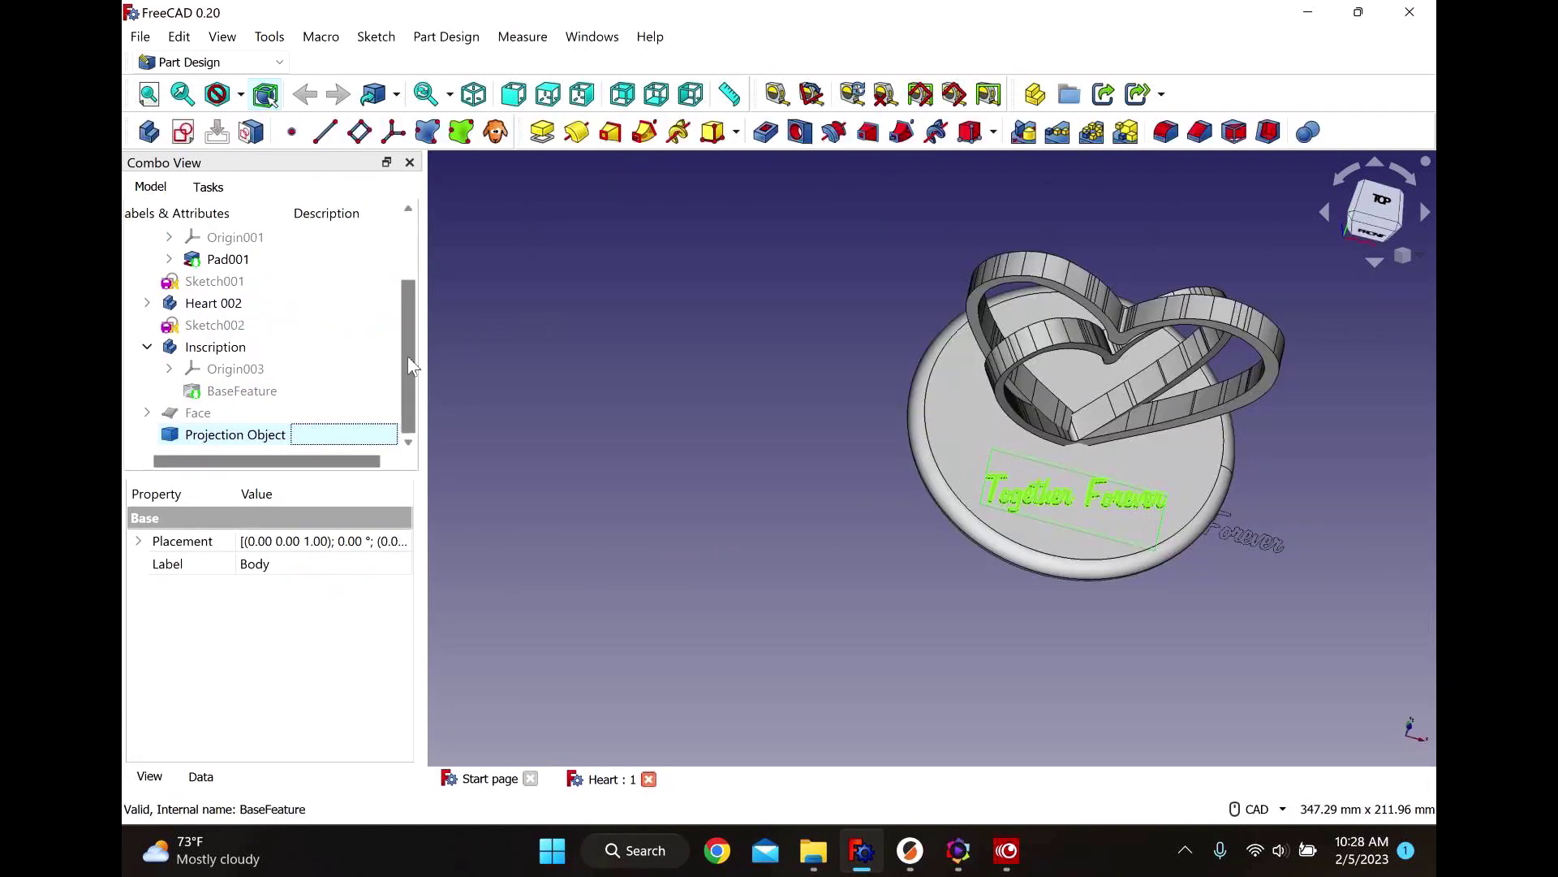
Select the Body, Heart 1, Heart 002, then the Projection Object alone for export.
{"action": "left_click_drag", "start_coordinate": [408, 356], "coordinate": [413, 290]}
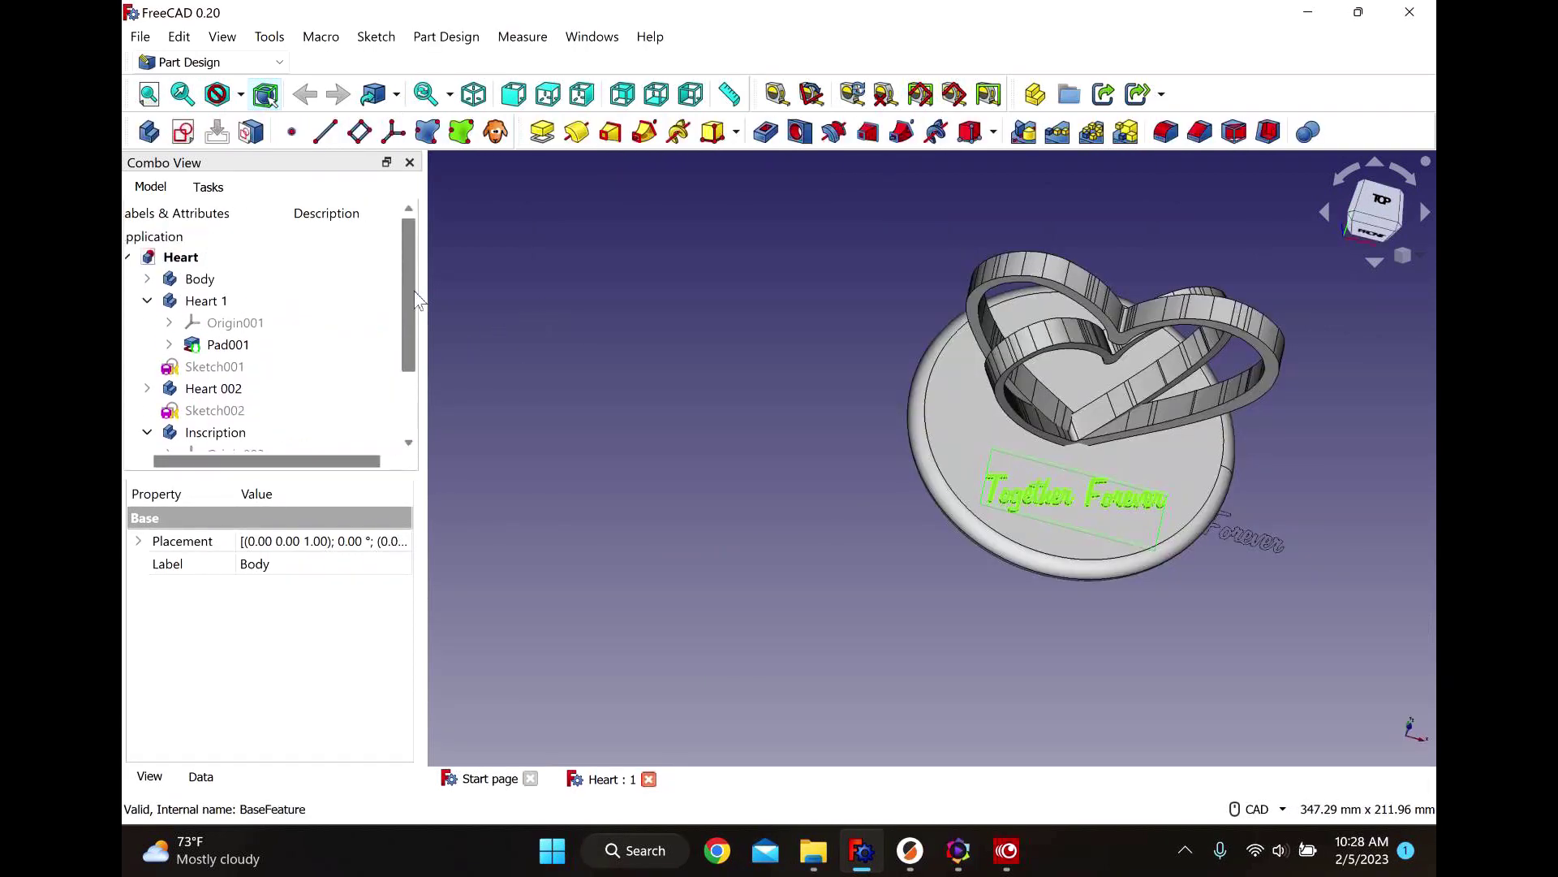
{"action": "left_click", "coordinate": [215, 281]}
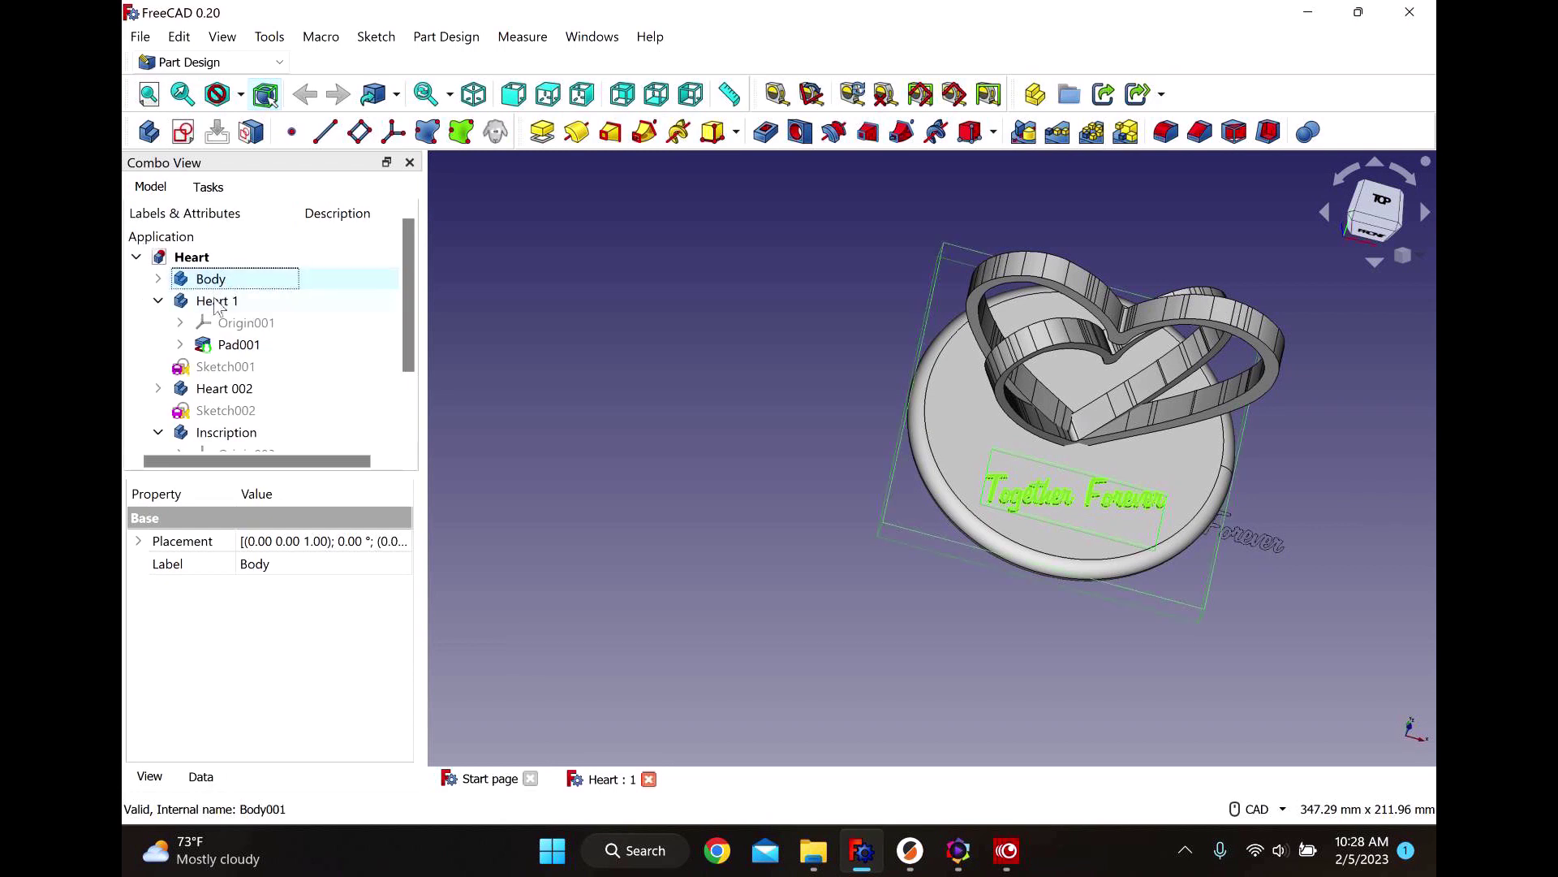
{"action": "left_click", "coordinate": [214, 302], "text": "ctrl"}
{"action": "left_click", "coordinate": [244, 388], "text": "ctrl"}
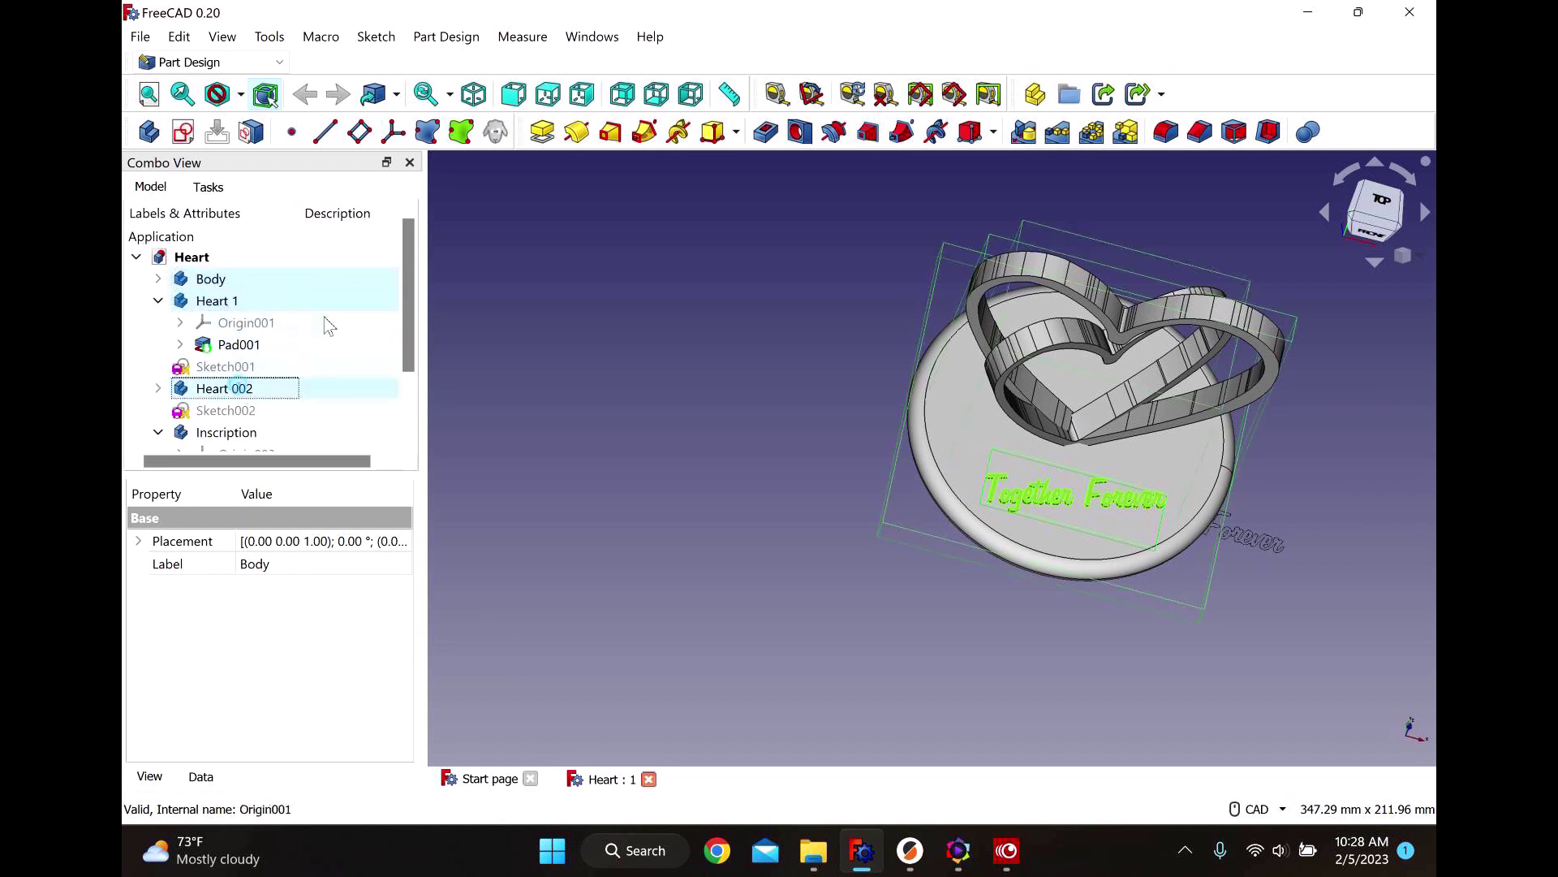
{"action": "scroll", "coordinate": [278, 422], "scroll_direction": "down", "scroll_amount": 2}
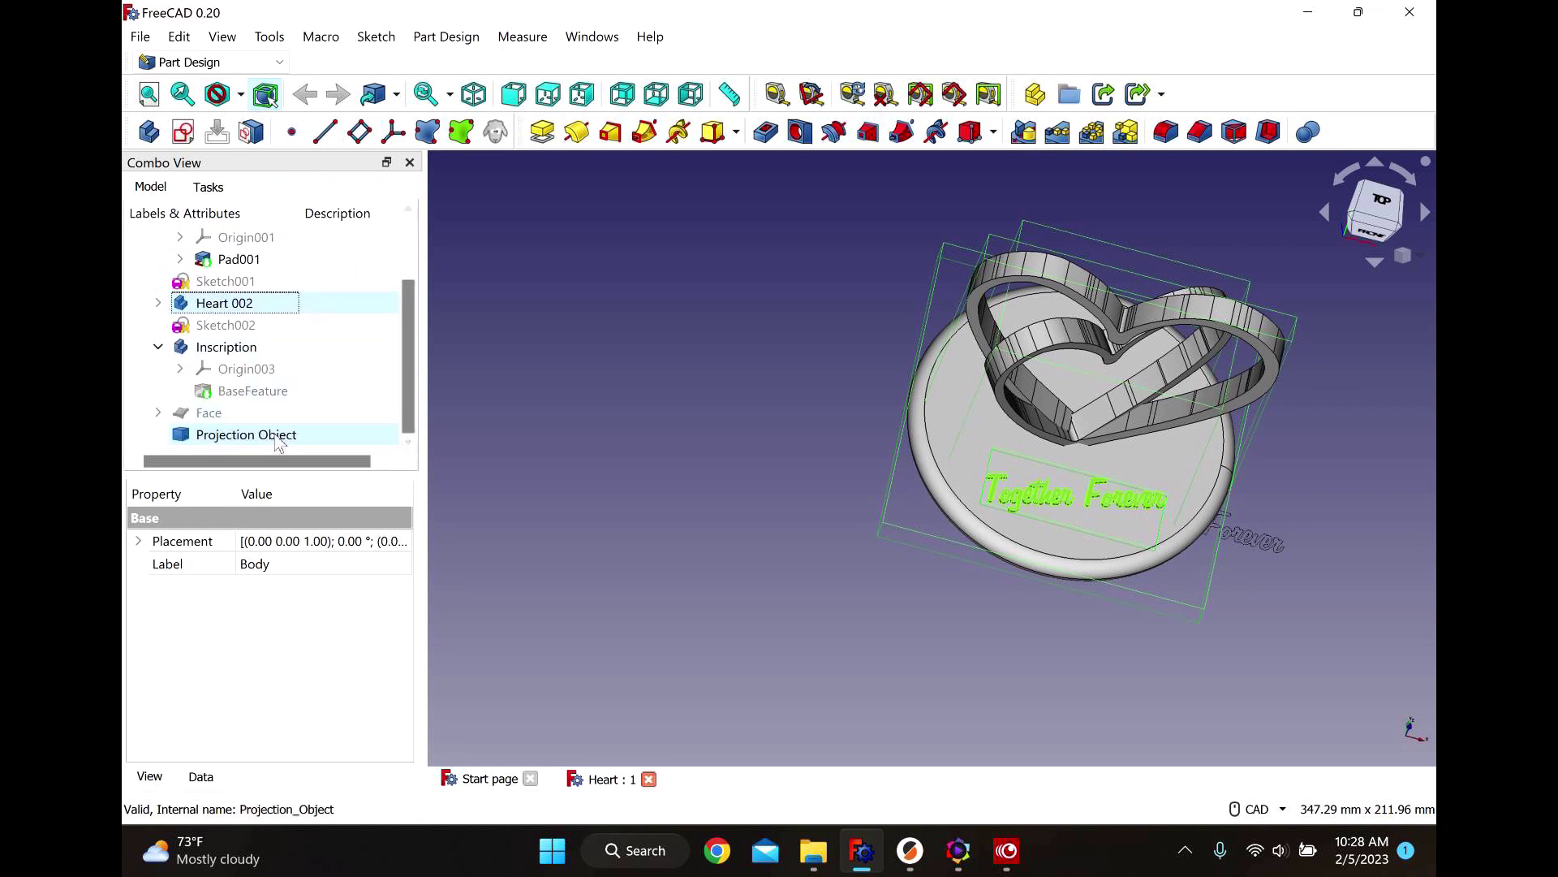
{"action": "left_click", "coordinate": [278, 438], "text": "ctrl"}
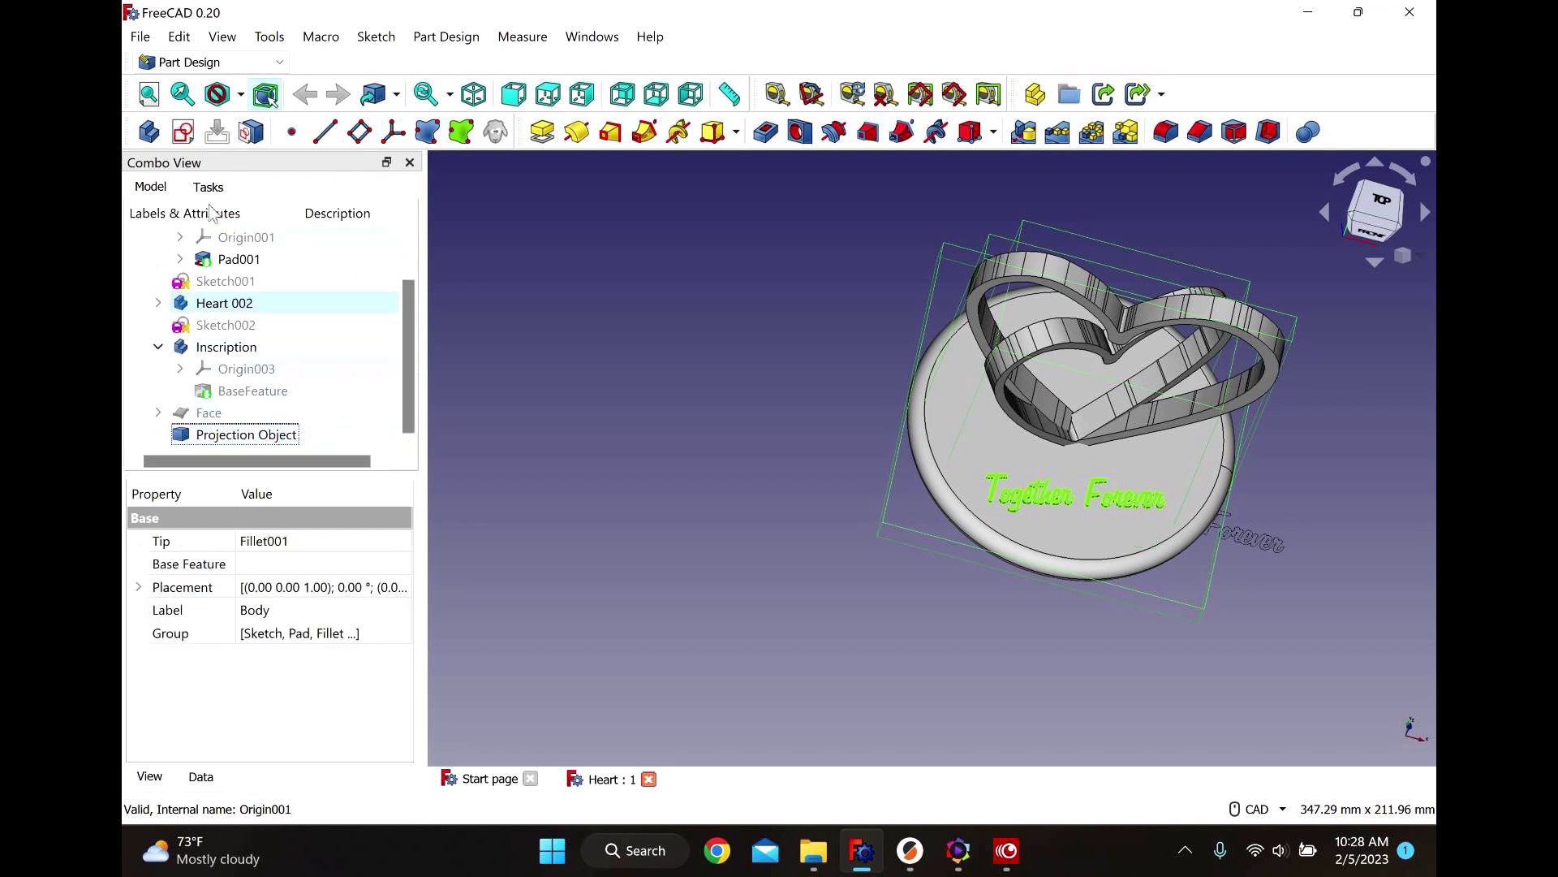
{"action": "left_click", "coordinate": [284, 434], "text": "ctrl"}
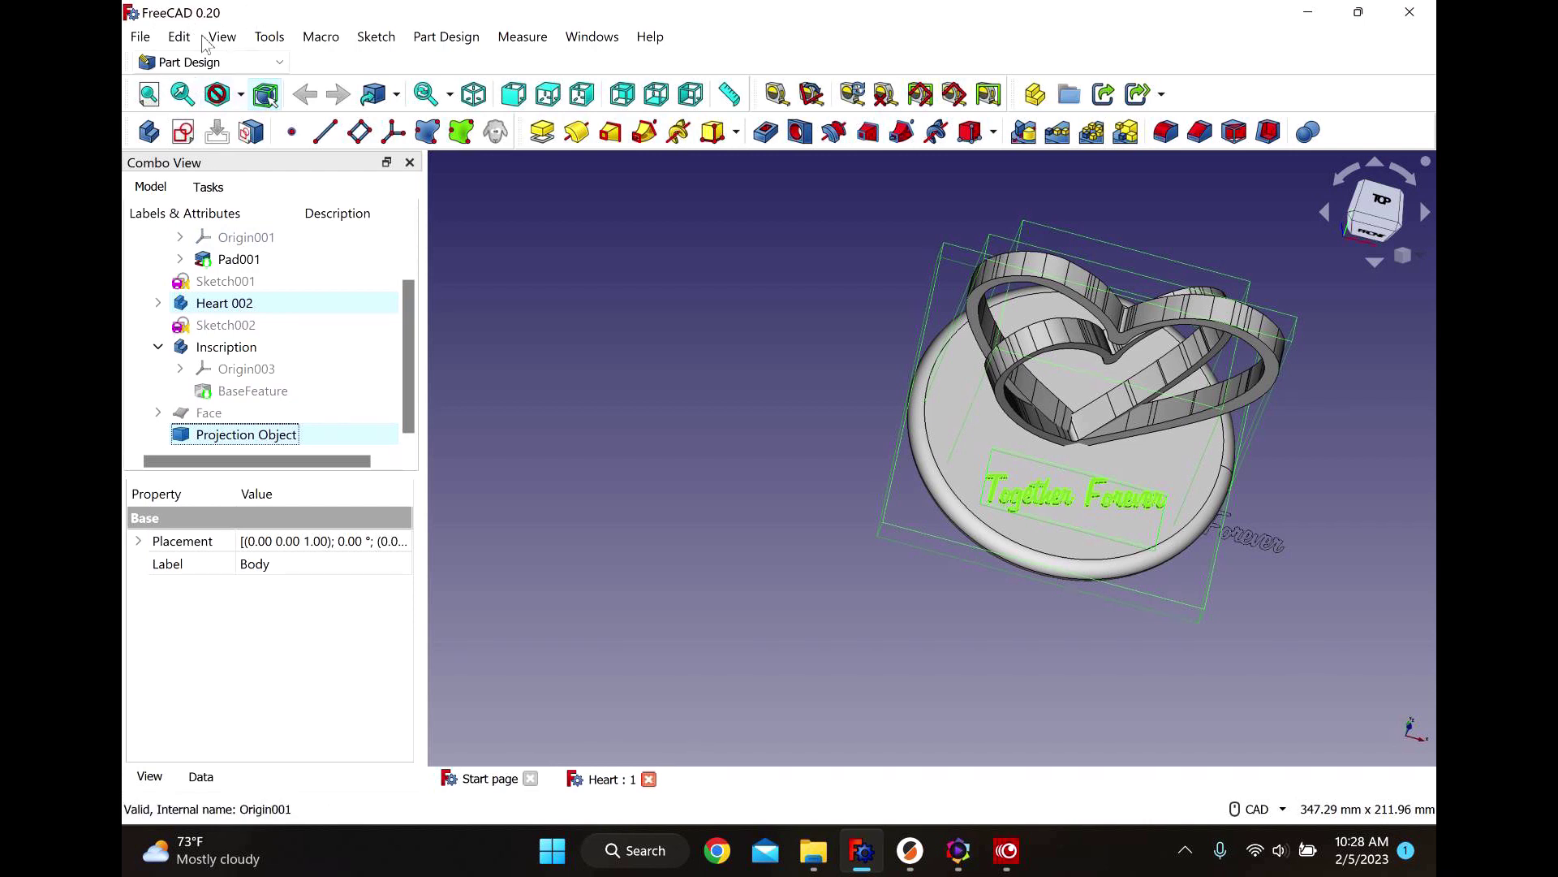
{"action": "left_click", "coordinate": [140, 36]}
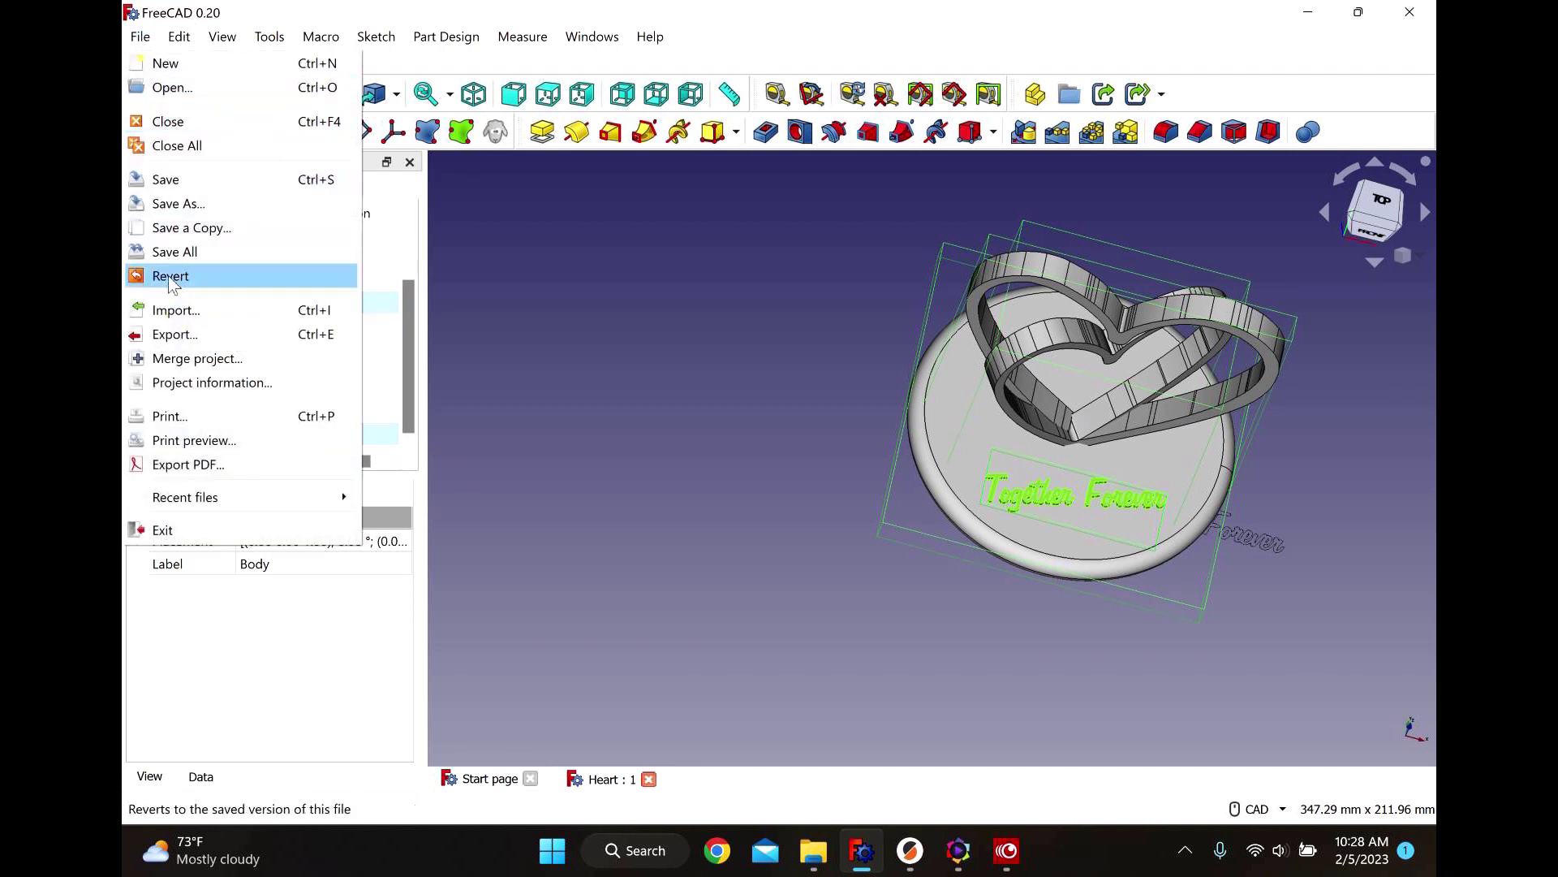
Export the selection as an STL mesh named 'Heart' on the Desktop, then close FreeCAD.
{"action": "left_click", "coordinate": [173, 333]}
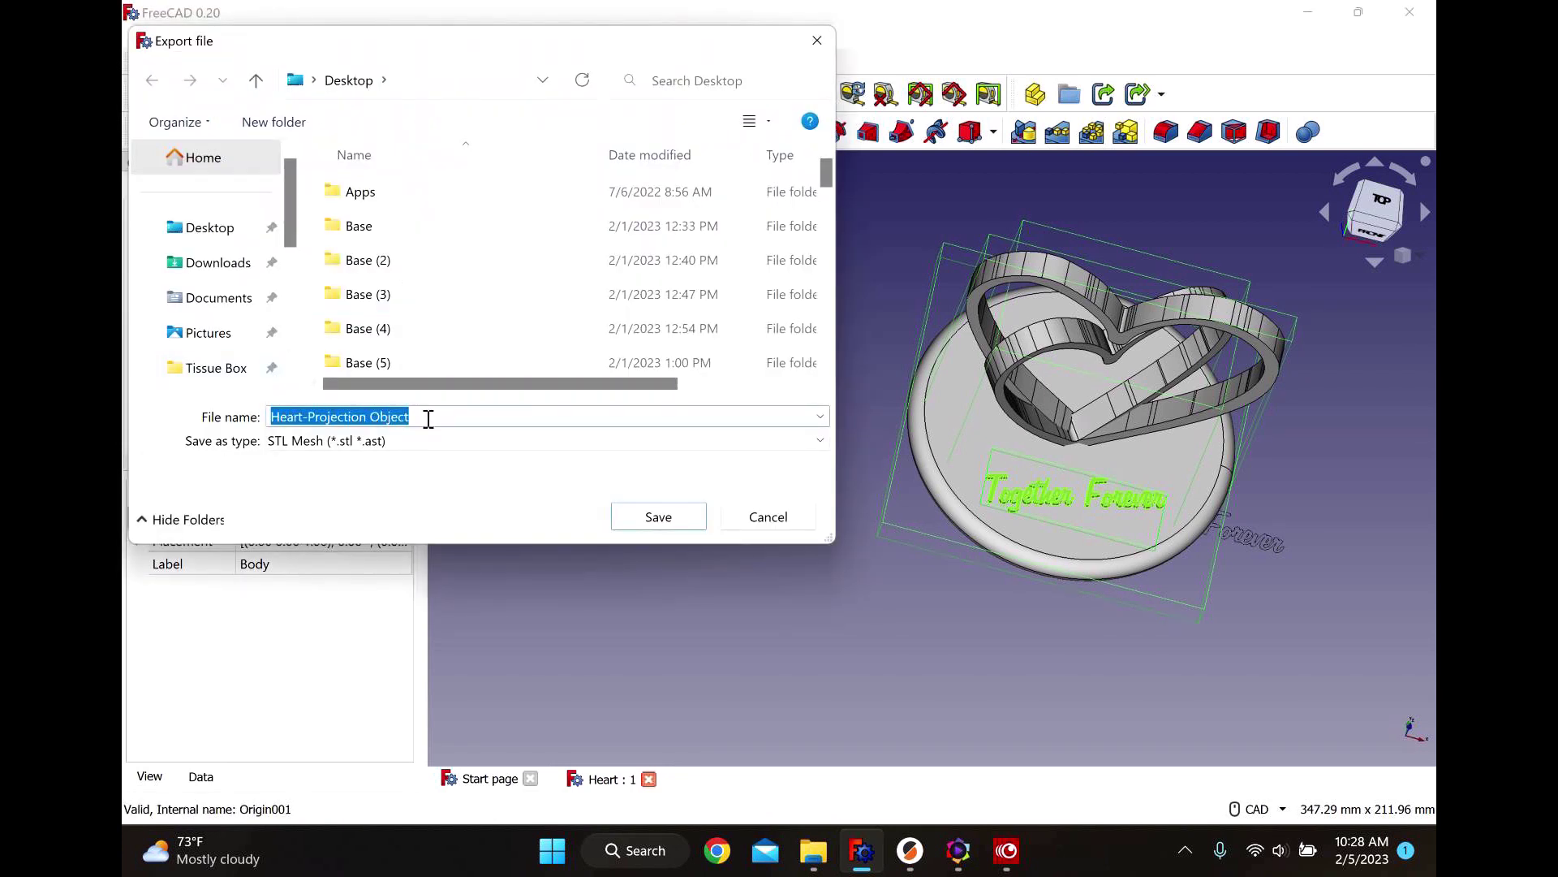
{"action": "type", "text": "Hea"}
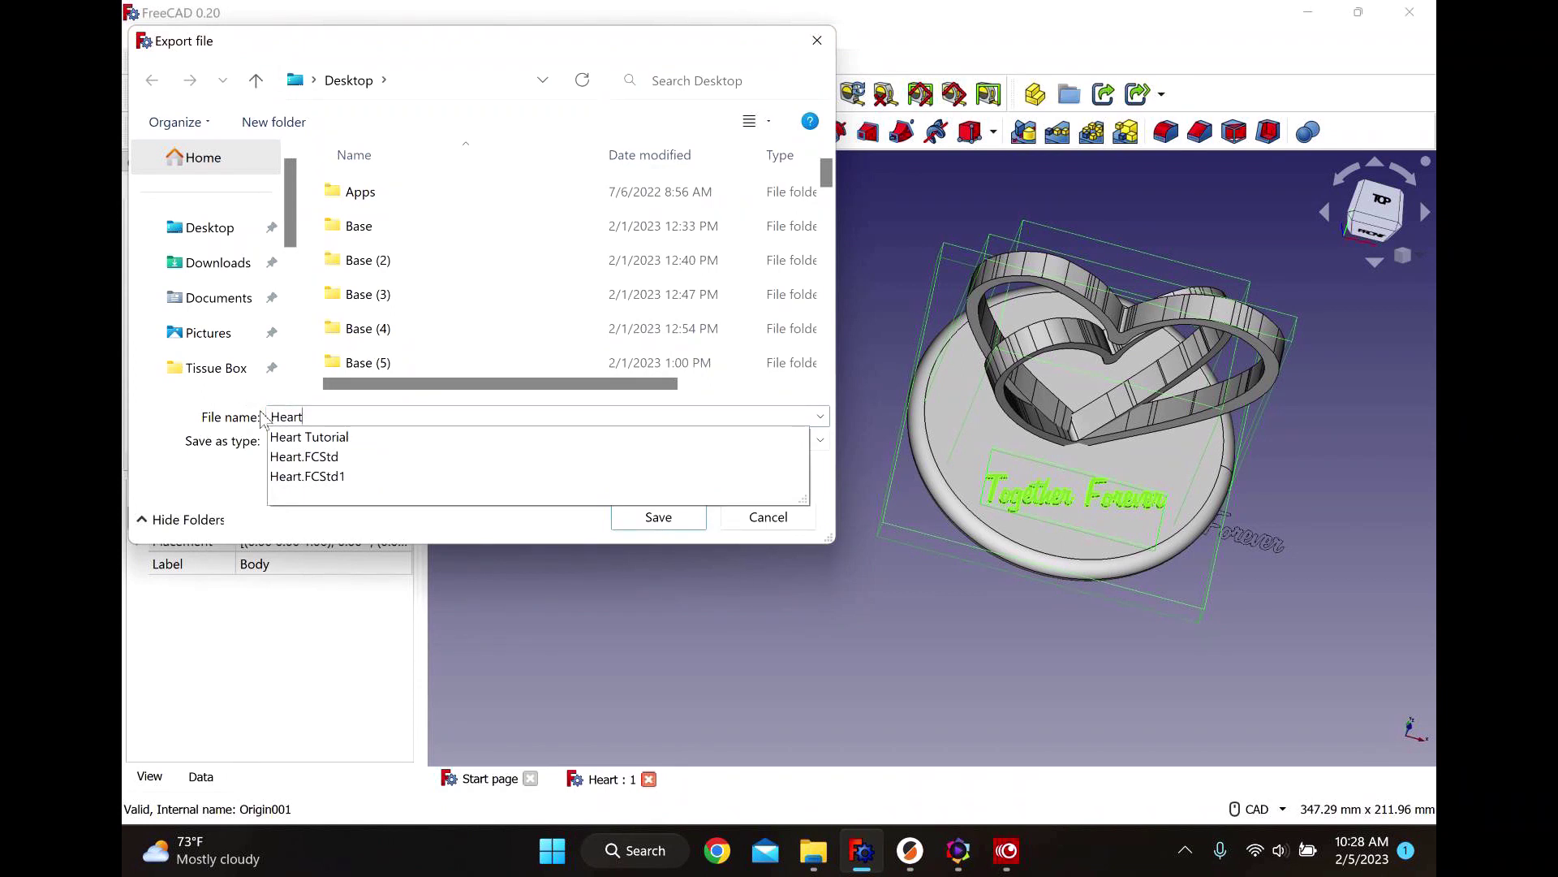
{"action": "type", "text": "rt"}
{"action": "left_click", "coordinate": [679, 521]}
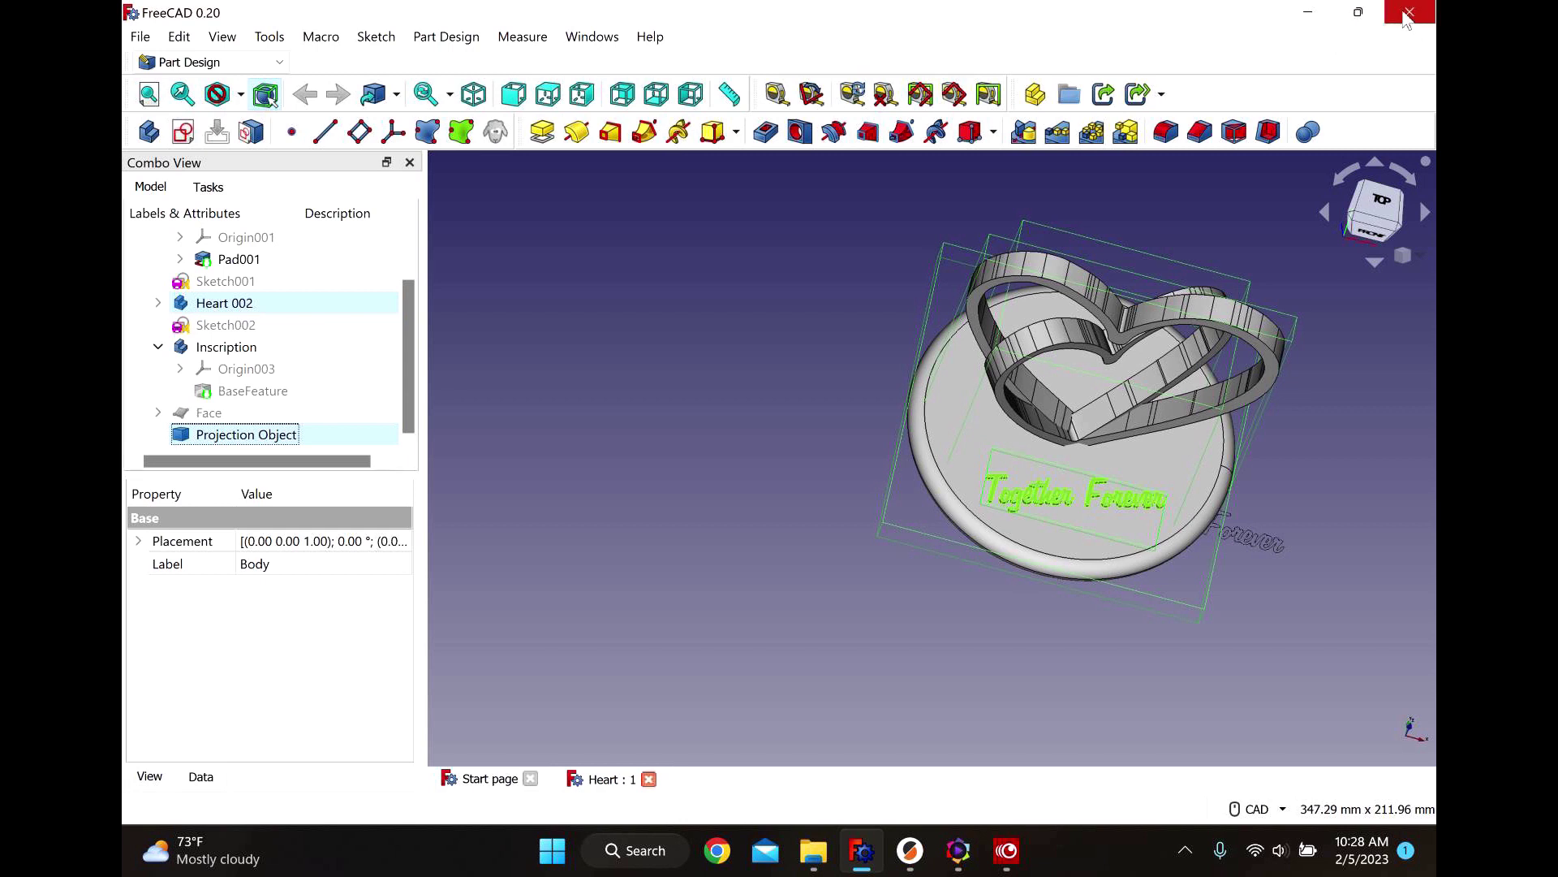
{"action": "left_click", "coordinate": [1408, 13]}
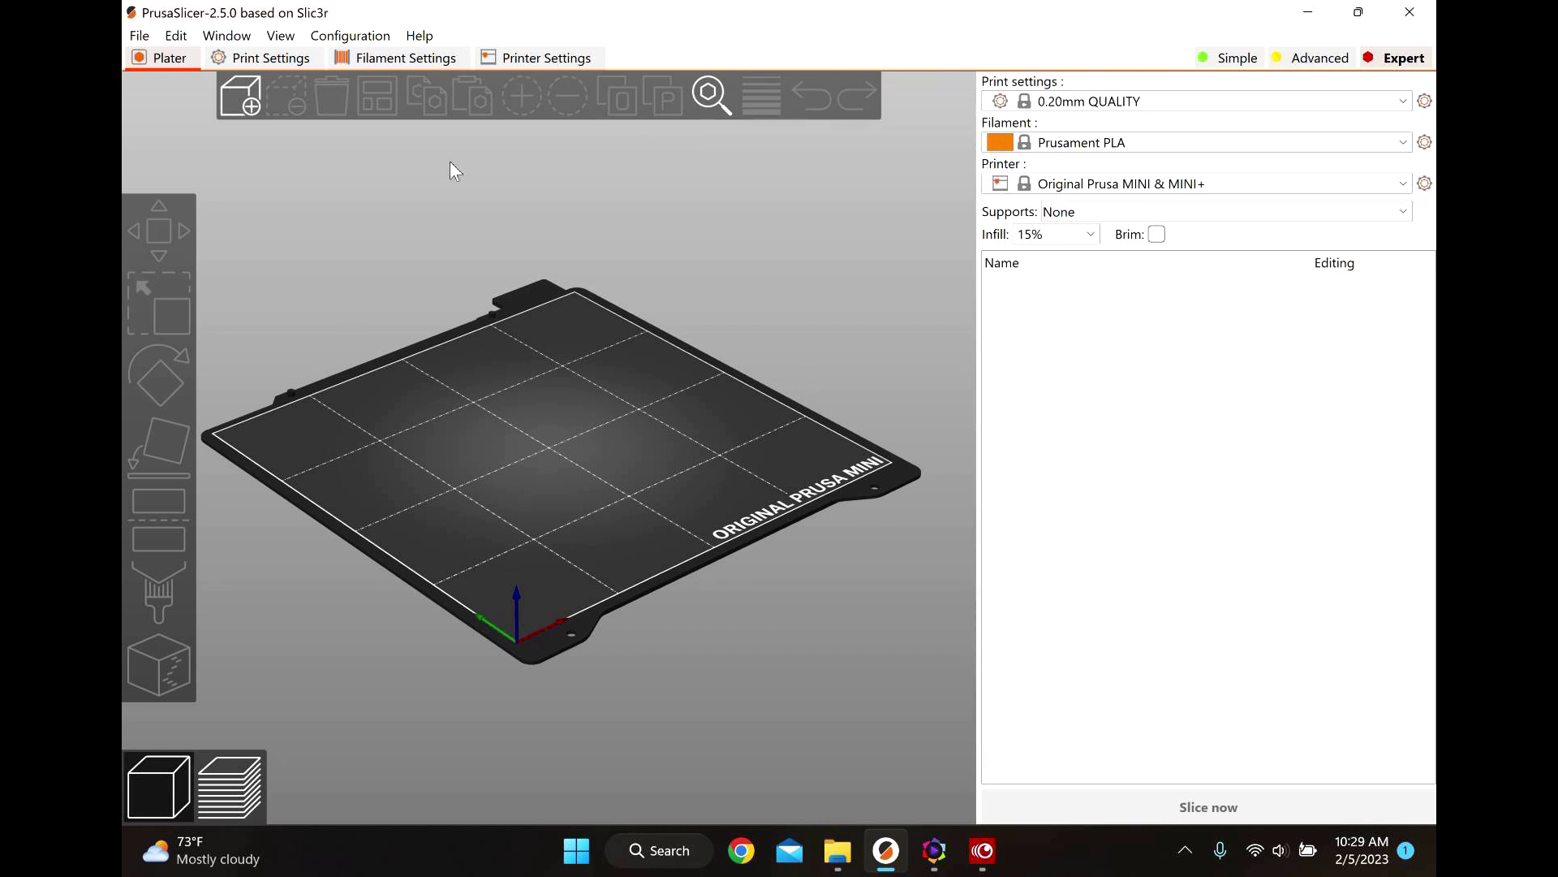
Load Heart.stl from the Desktop onto the Original Prusa MINI plate.
{"action": "left_click", "coordinate": [237, 91]}
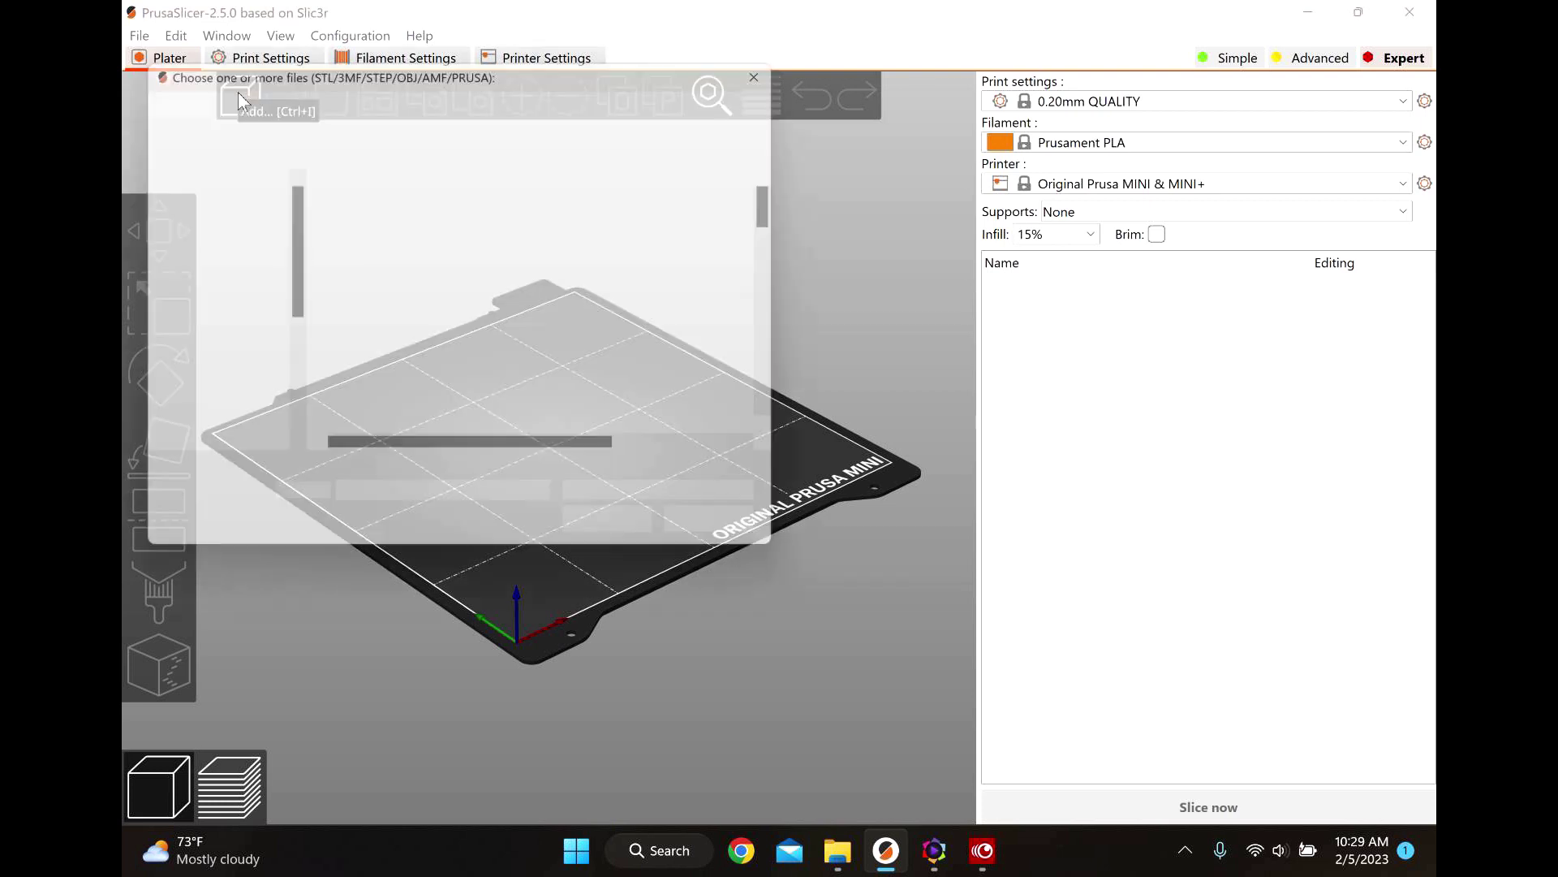
{"action": "scroll", "coordinate": [519, 390], "scroll_direction": "down", "scroll_amount": 5}
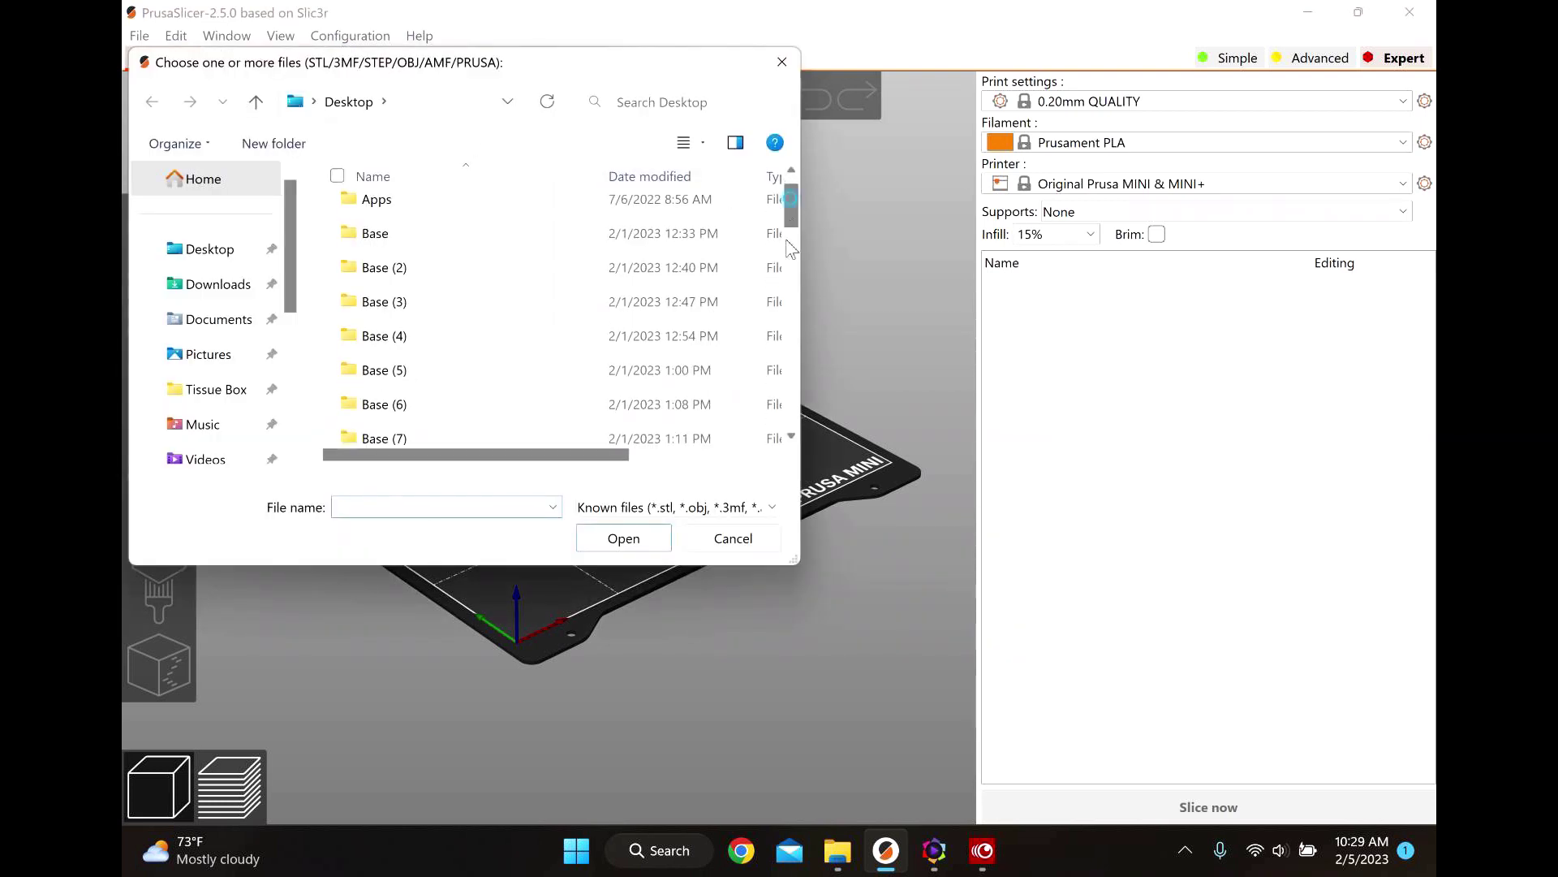
{"action": "left_click", "coordinate": [452, 431]}
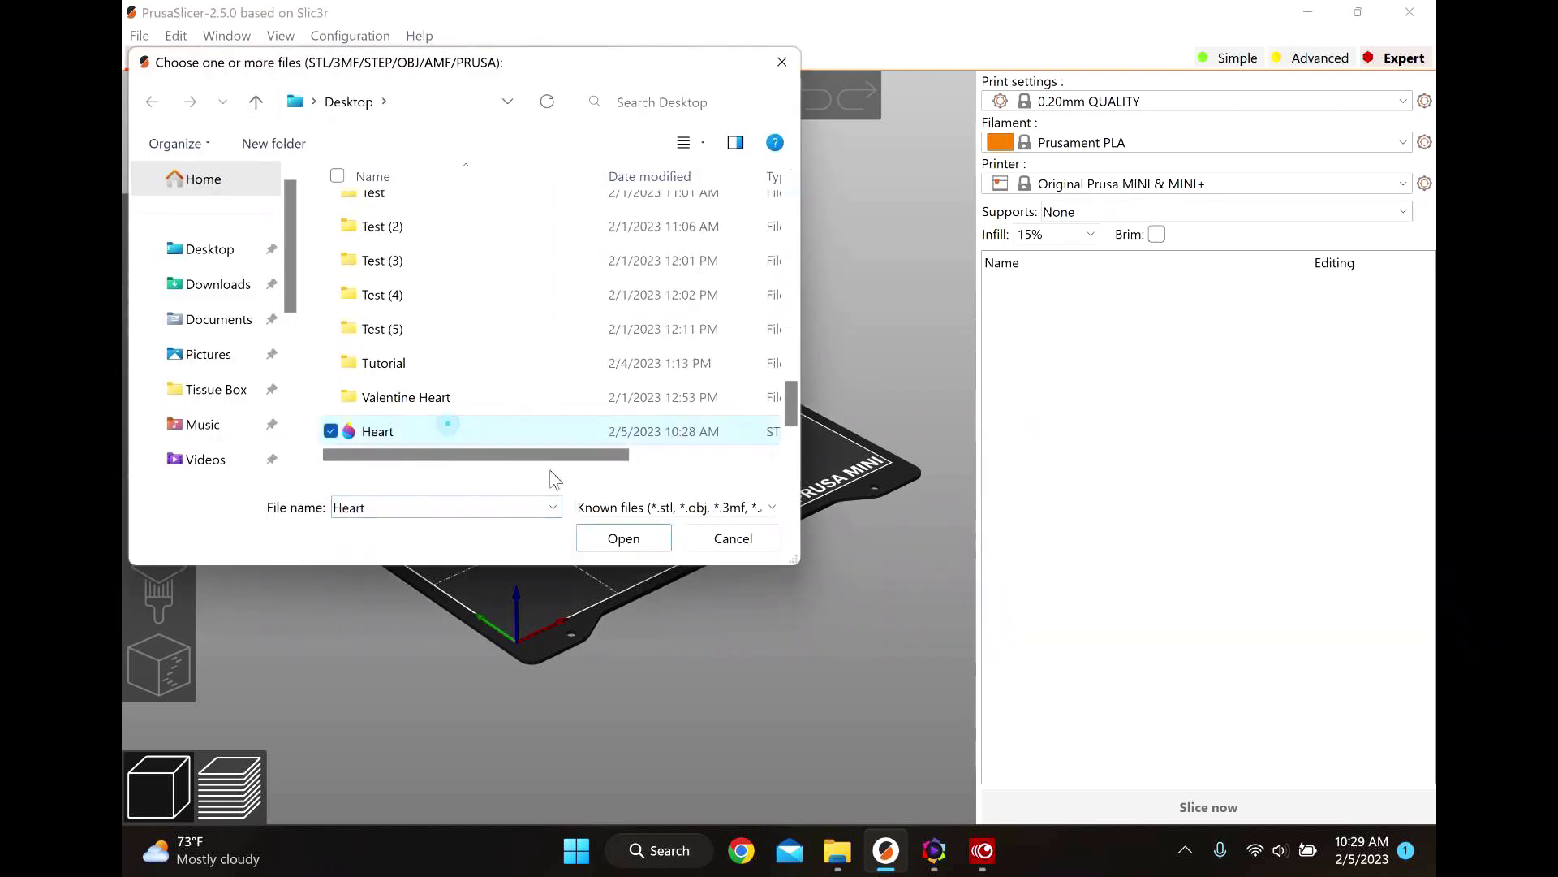
{"action": "left_click", "coordinate": [617, 537]}
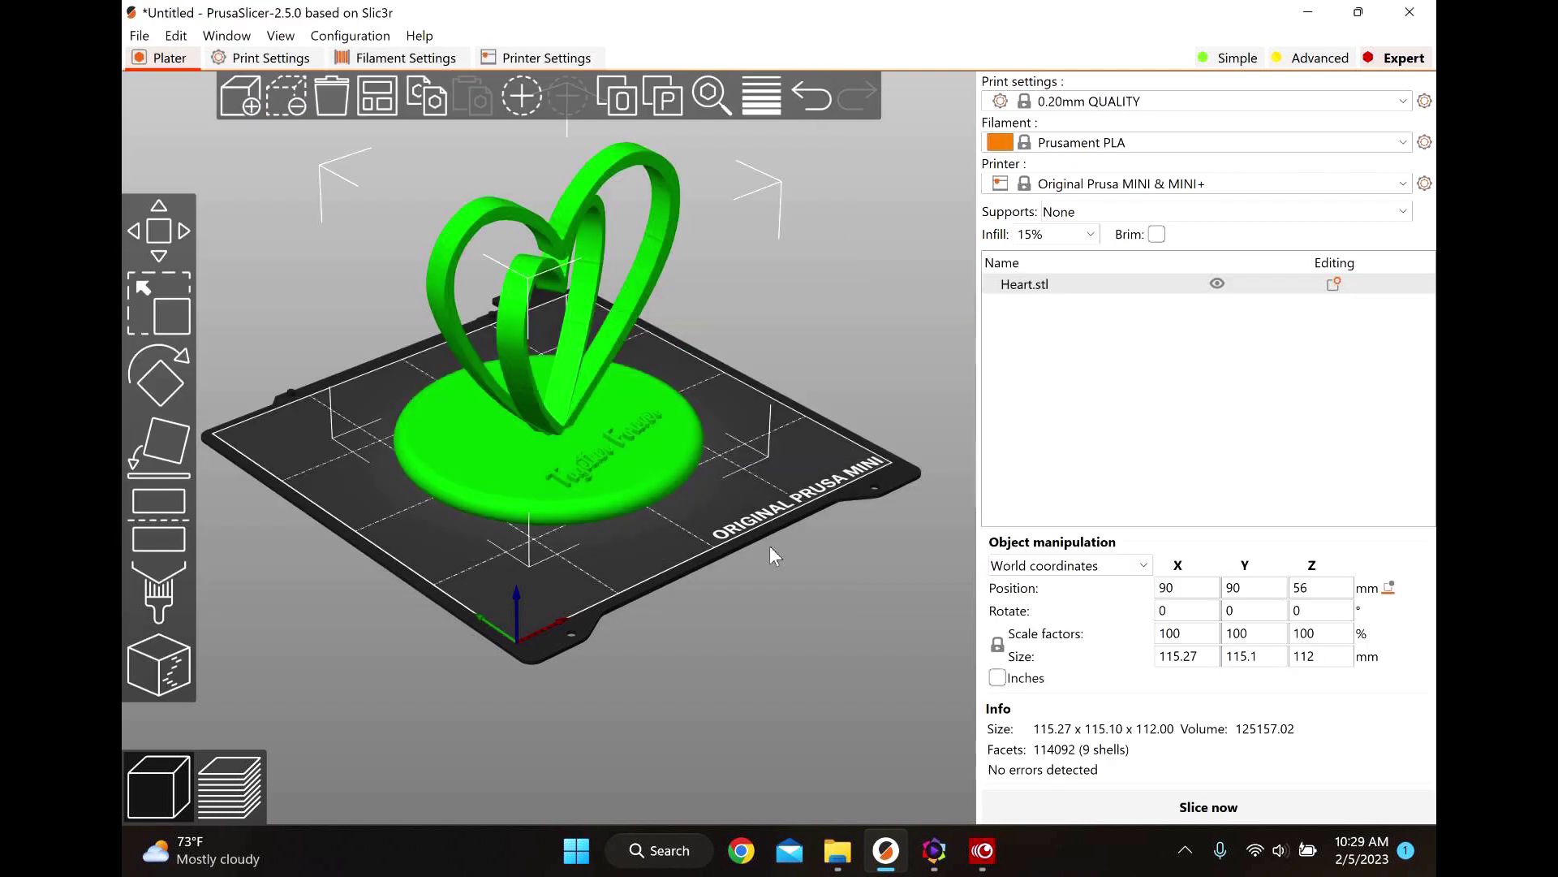
{"action": "left_click_drag", "start_coordinate": [841, 558], "coordinate": [810, 552]}
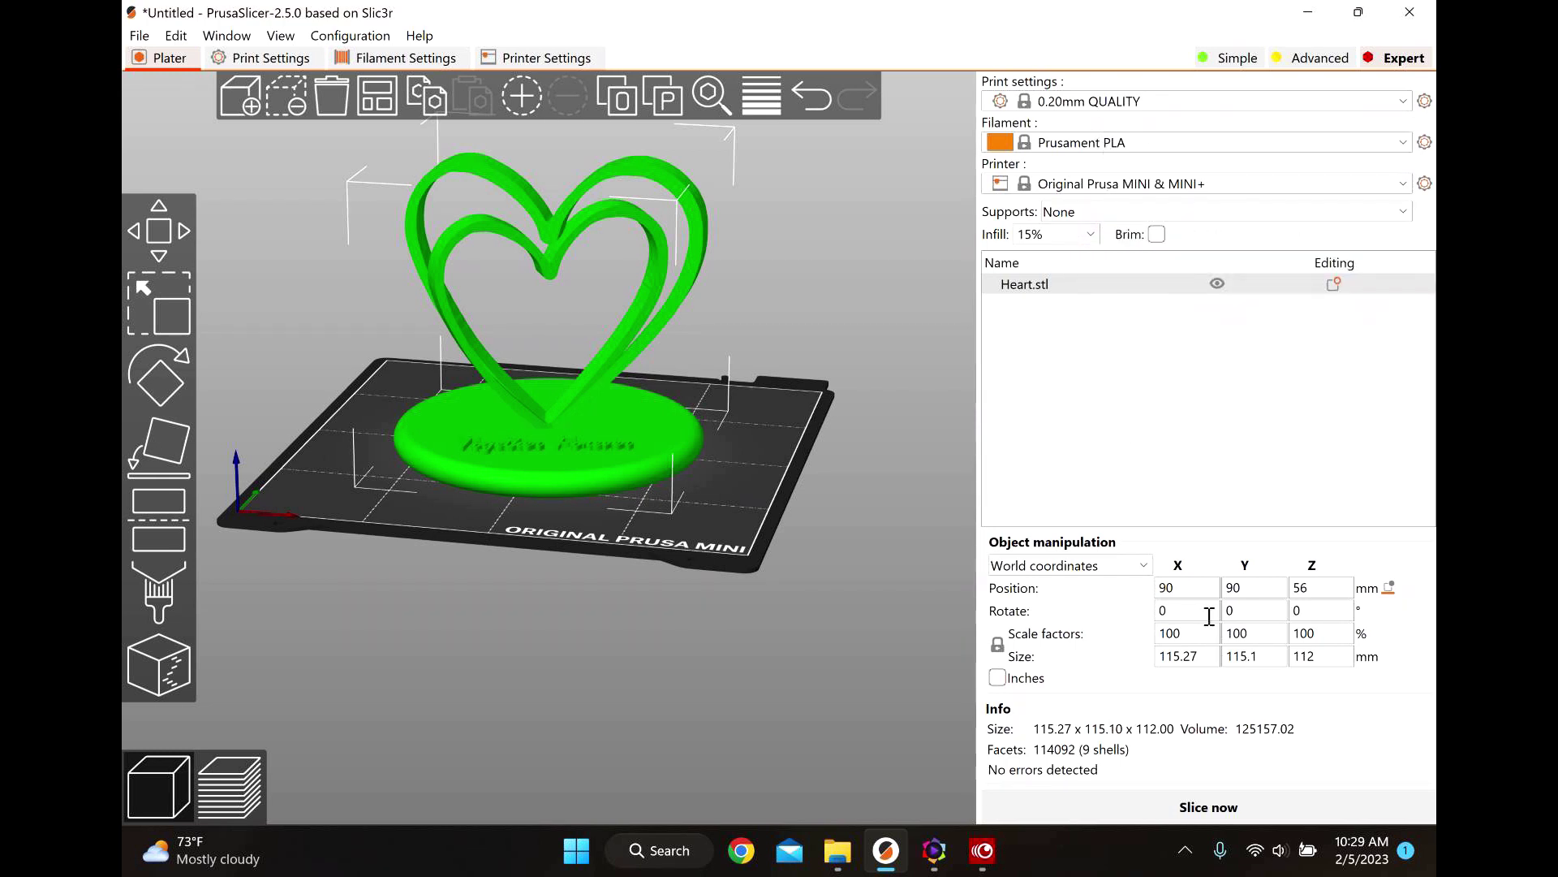
Slice Heart.stl and step the layer preview to 10.20 mm (layer 51), where the lettering starts.
{"action": "left_click", "coordinate": [1220, 807]}
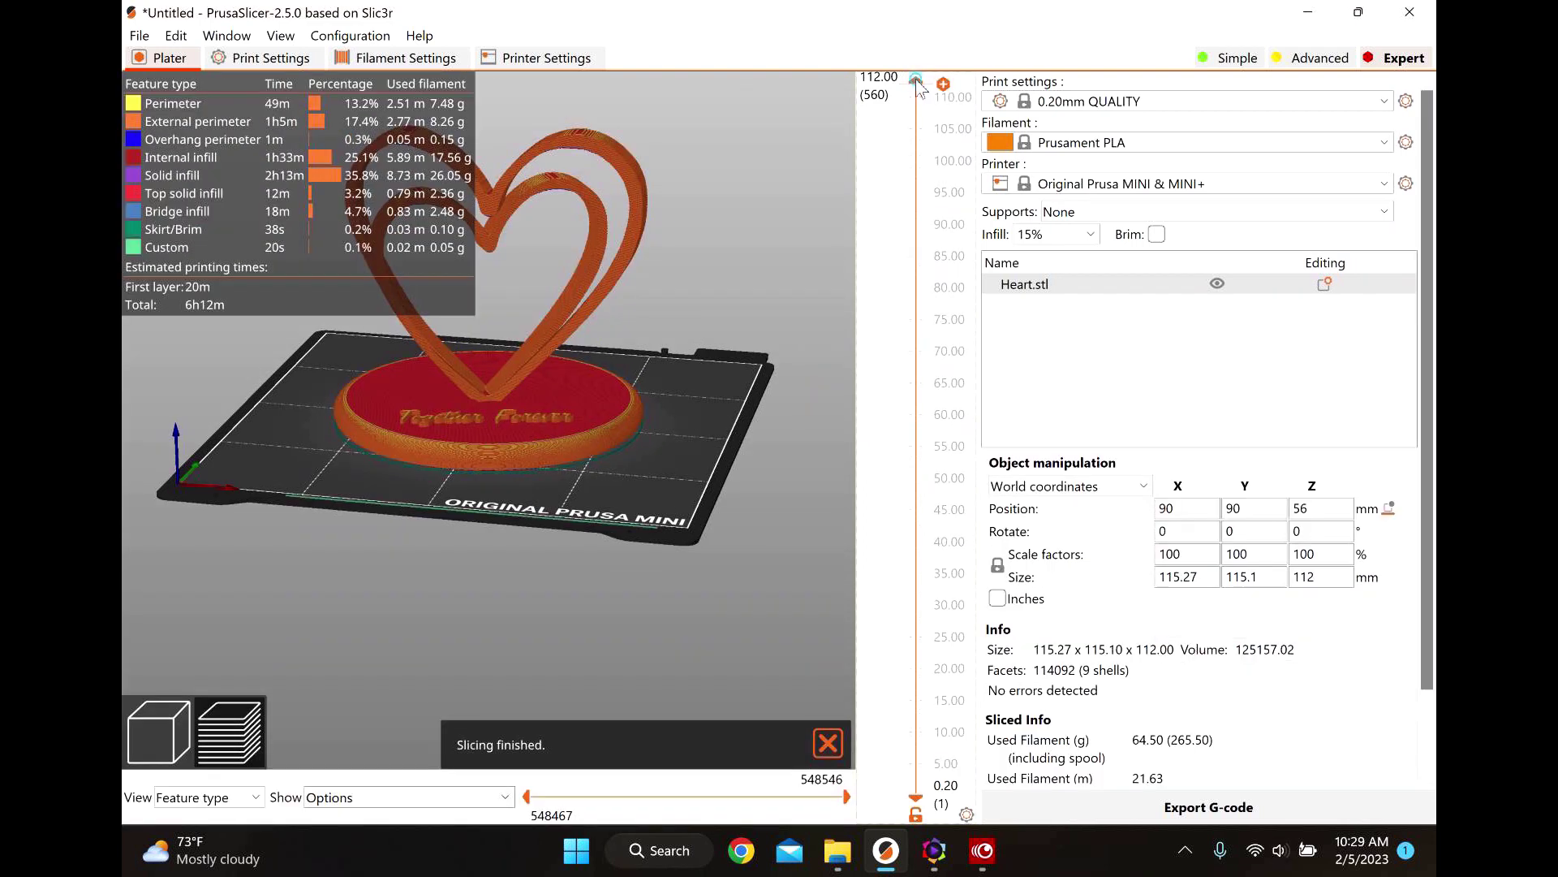
{"action": "left_click_drag", "start_coordinate": [918, 84], "coordinate": [950, 739]}
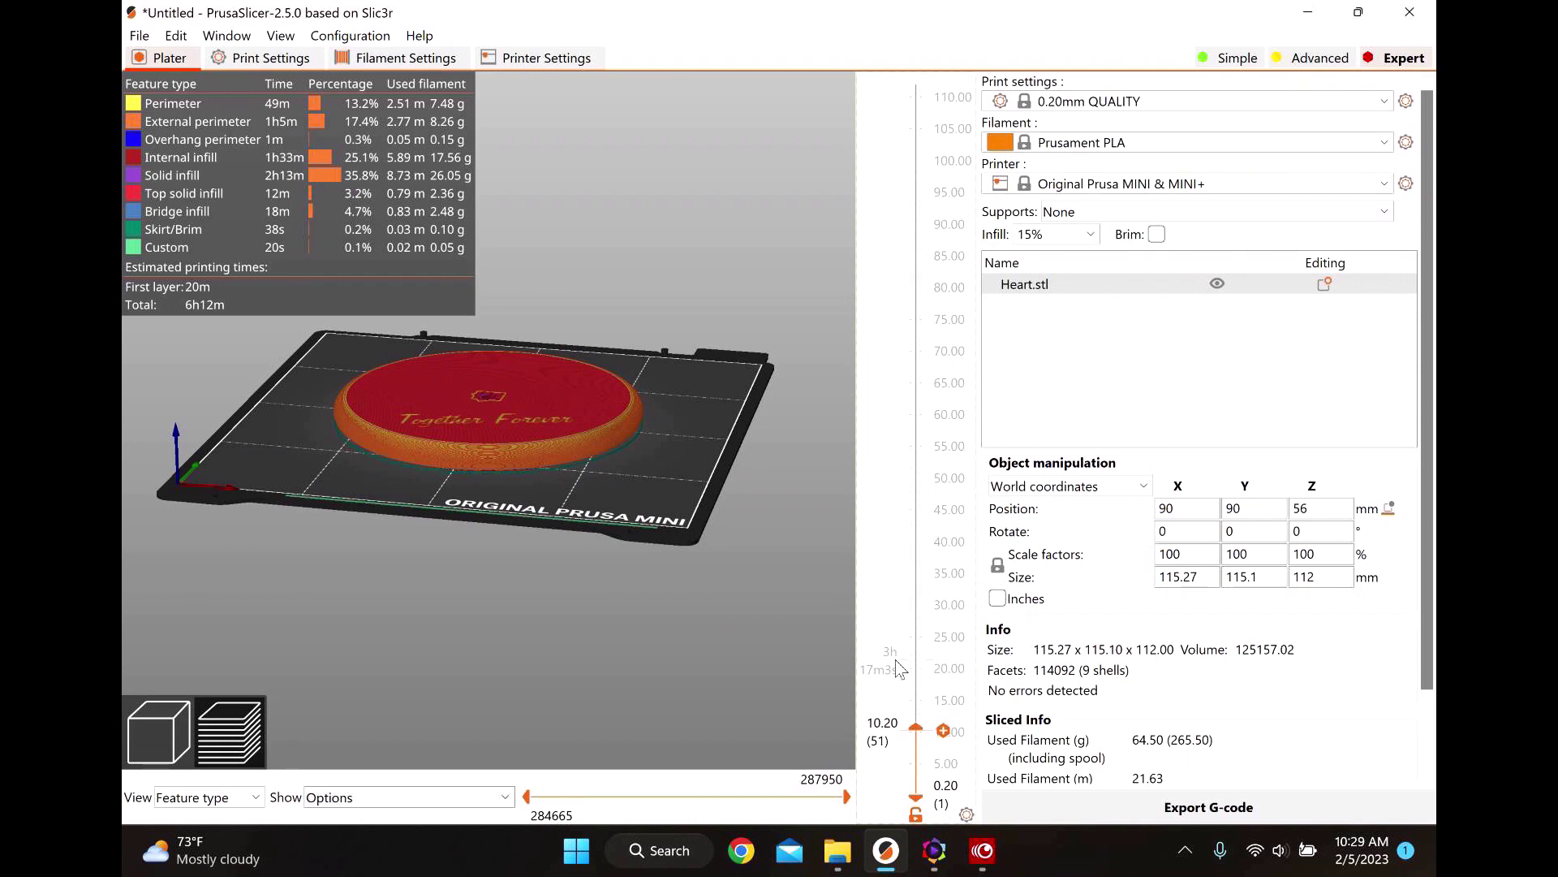
{"action": "key", "text": "Down"}
{"action": "key", "text": "Down"}
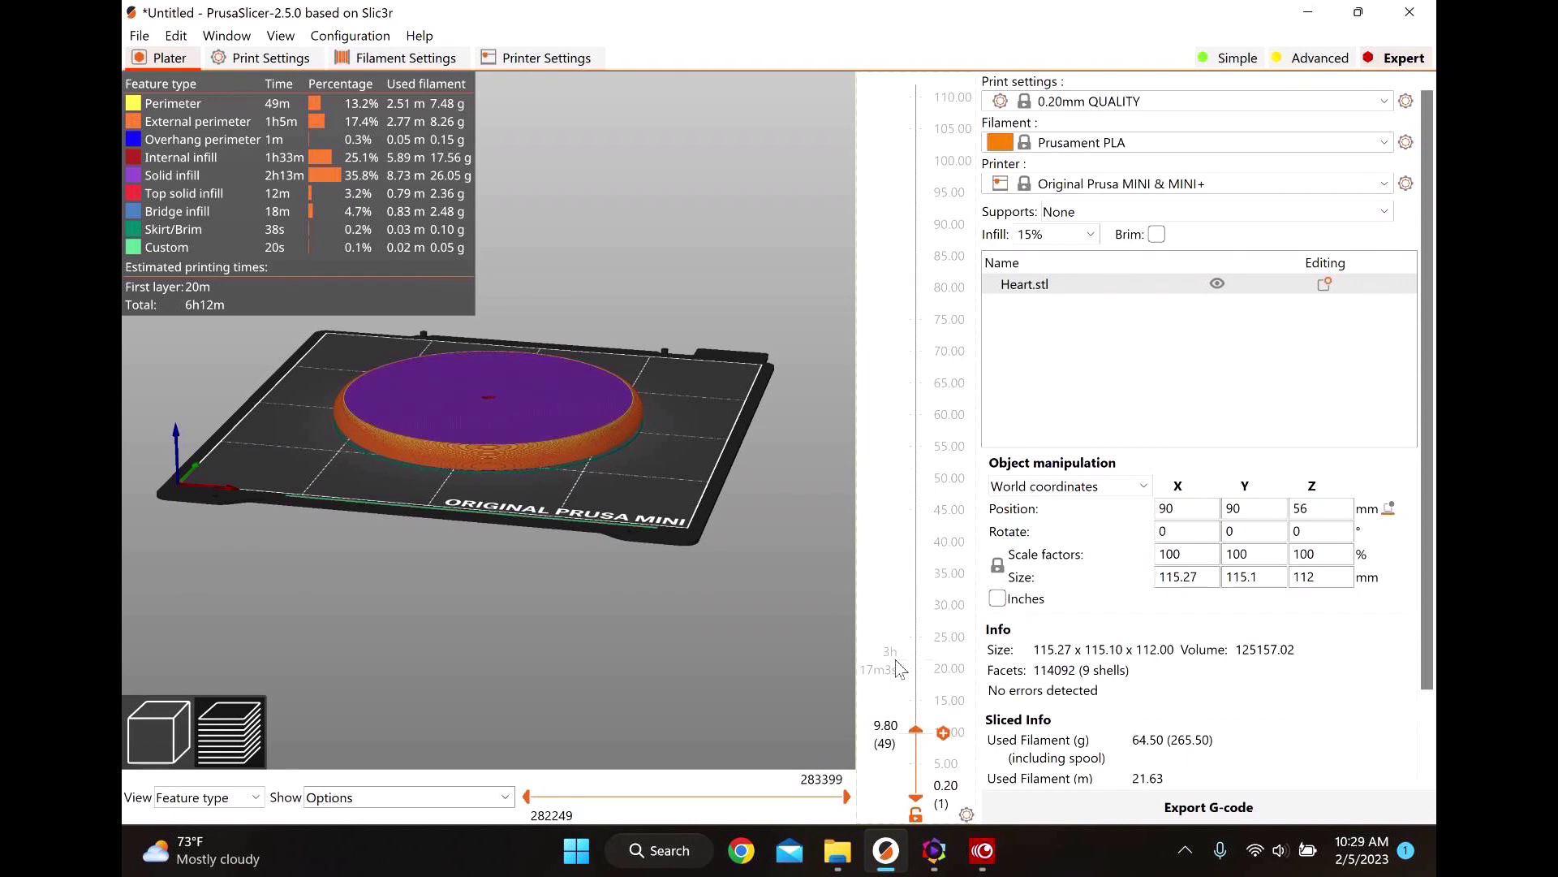
{"action": "key", "text": "Up"}
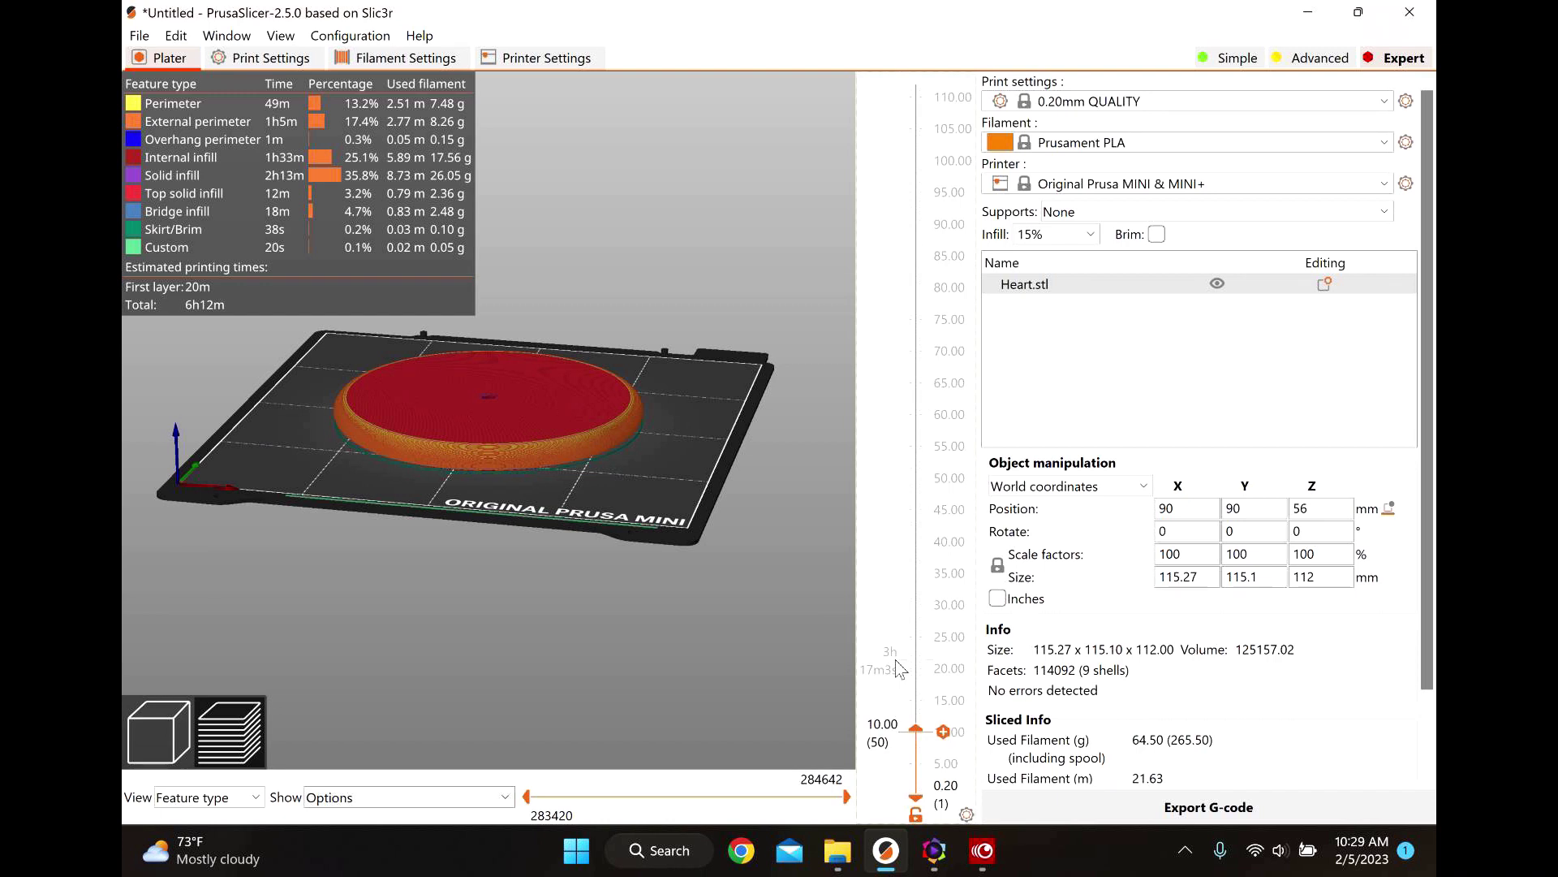
{"action": "key", "text": "Up"}
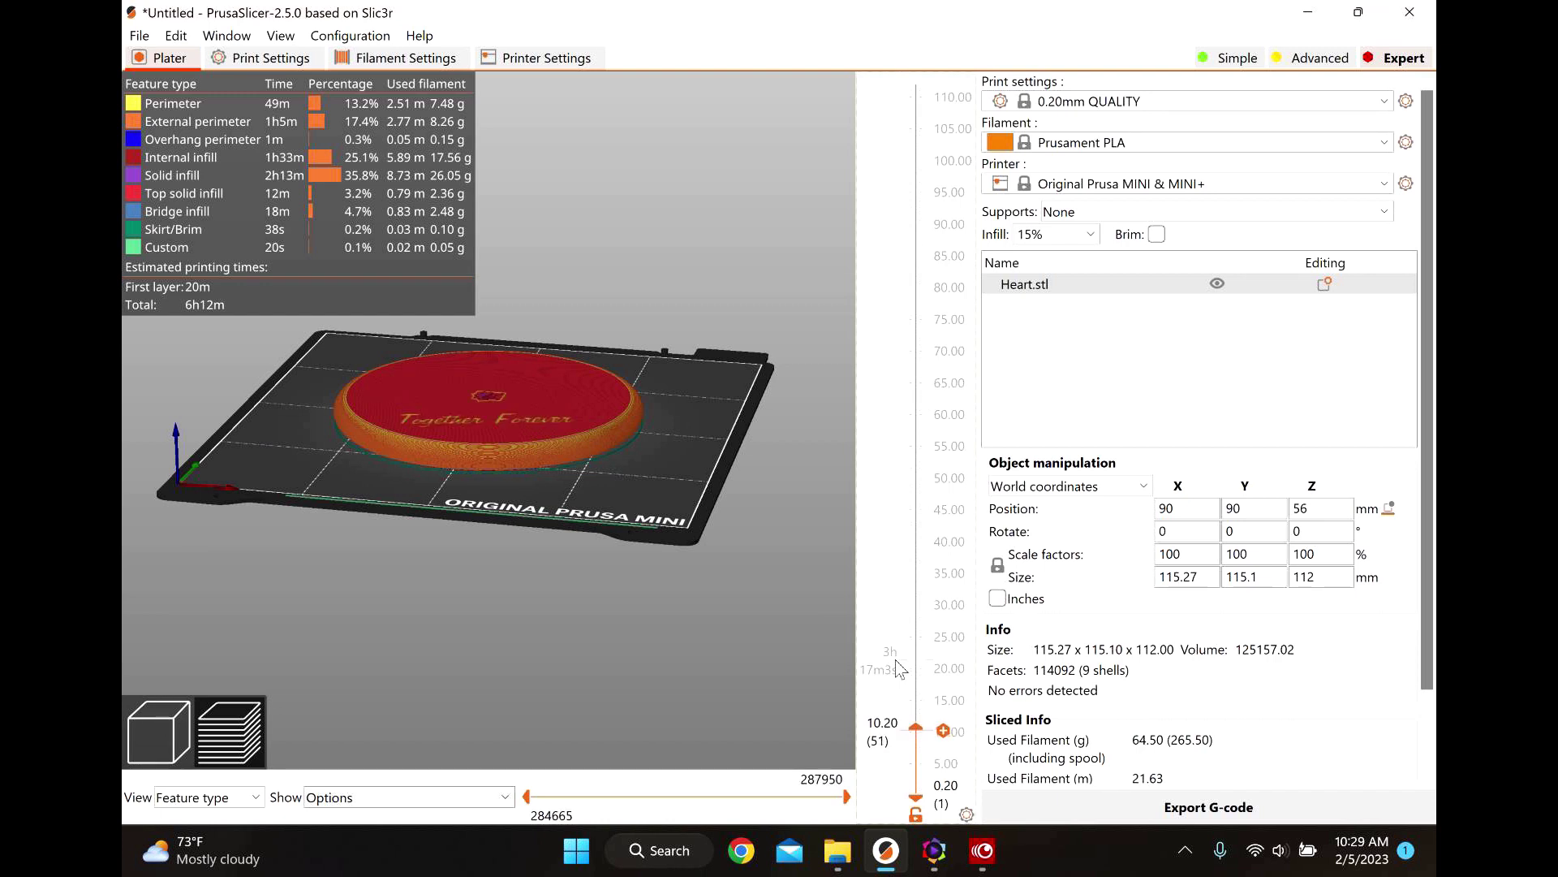
Insert an M600 colour change at 10.20 mm and preview all layers up to the top.
{"action": "left_click", "coordinate": [943, 731]}
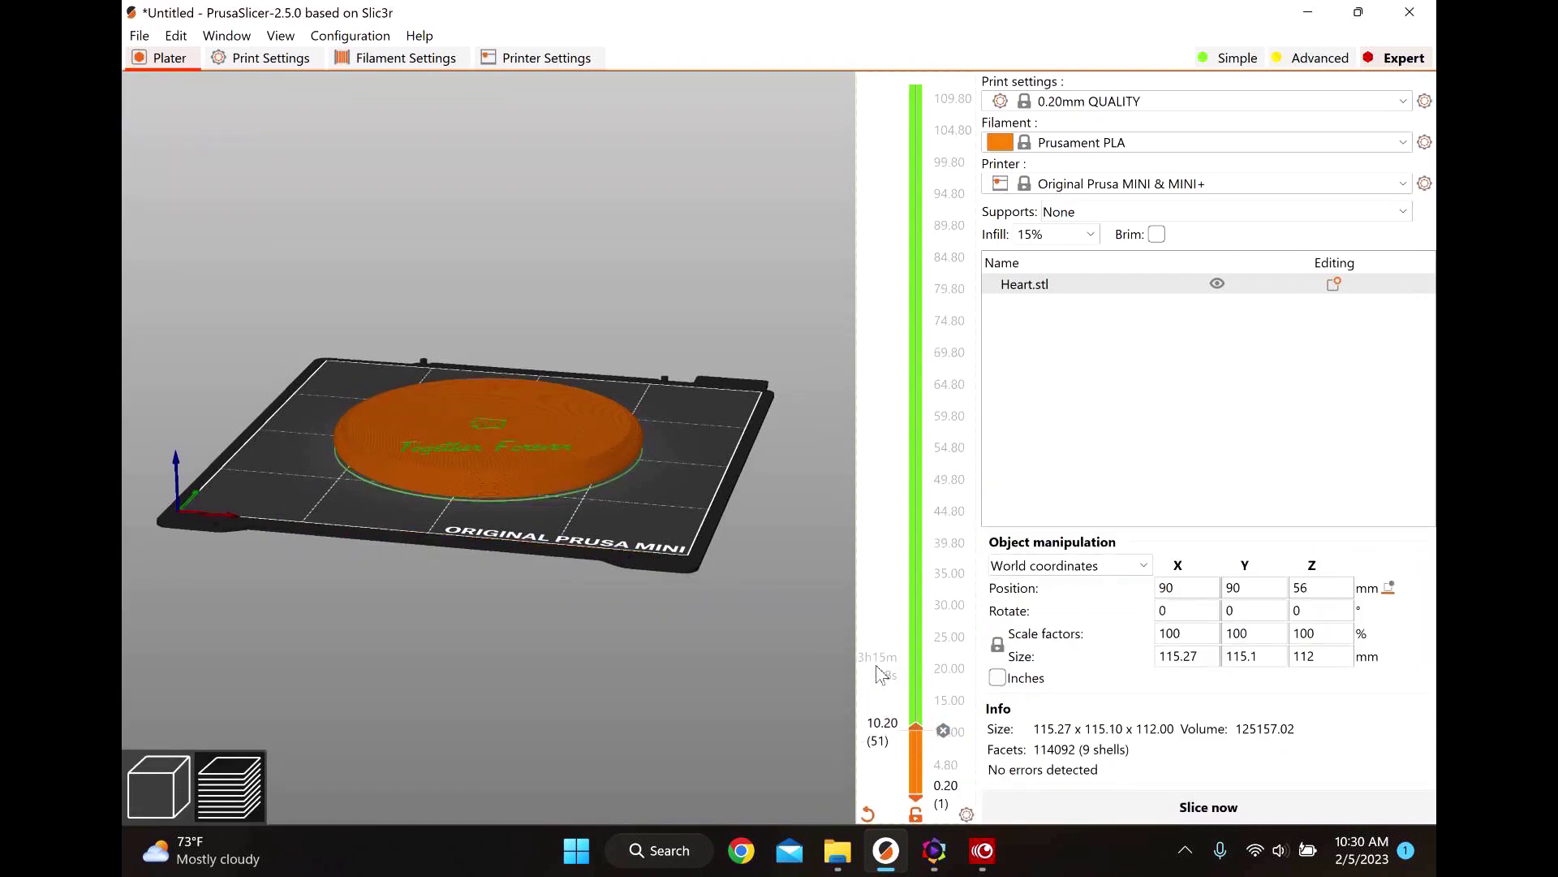
{"action": "scroll", "coordinate": [875, 664], "scroll_direction": "up", "scroll_amount": 18}
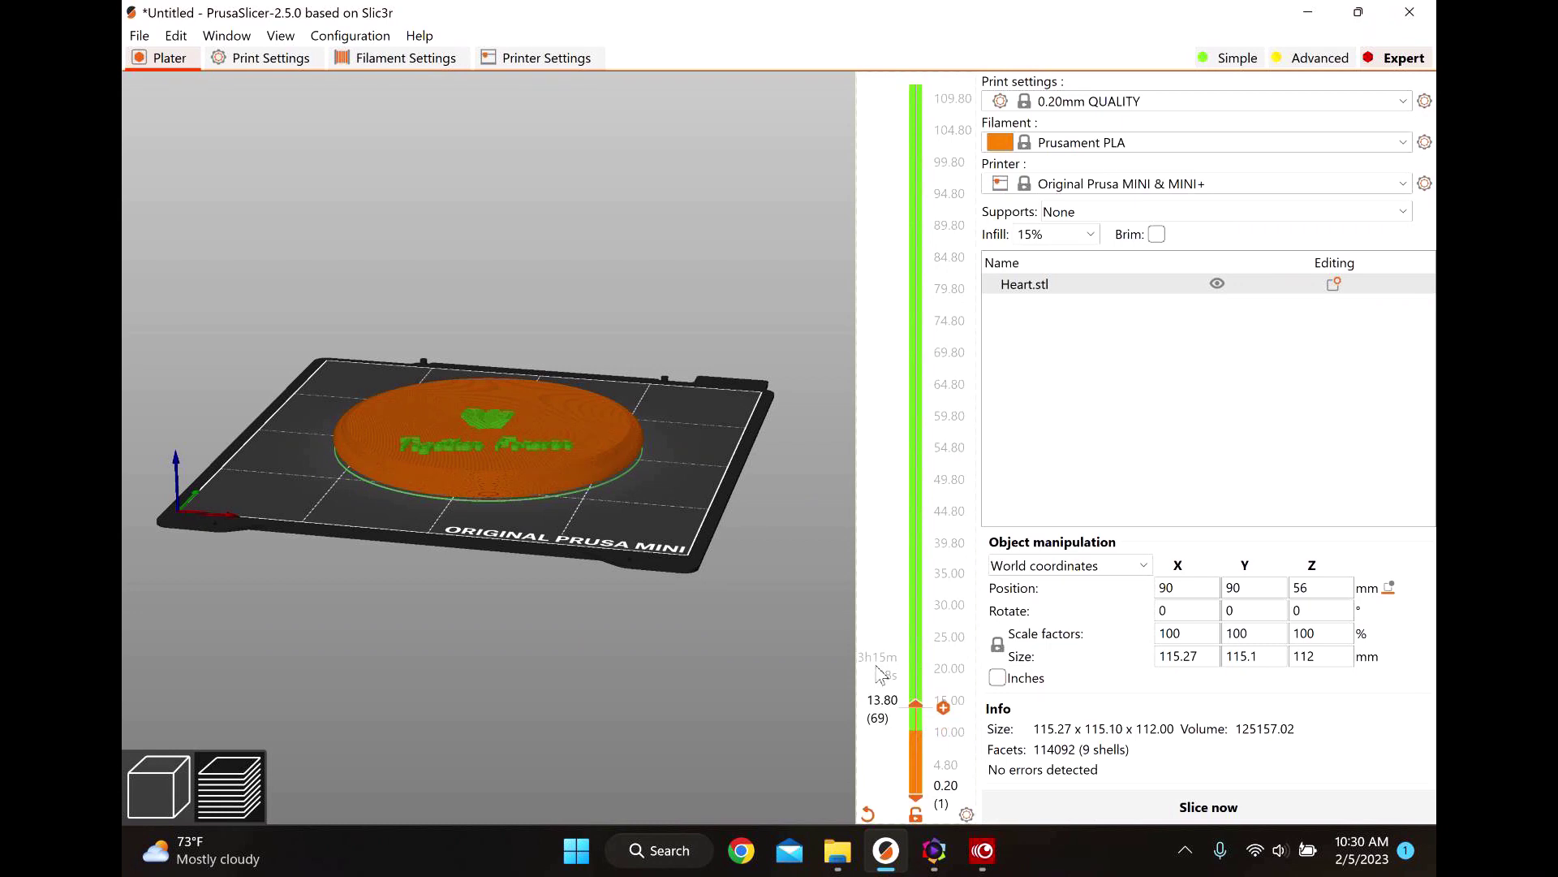
{"action": "scroll", "coordinate": [881, 673], "scroll_direction": "up", "scroll_amount": 8}
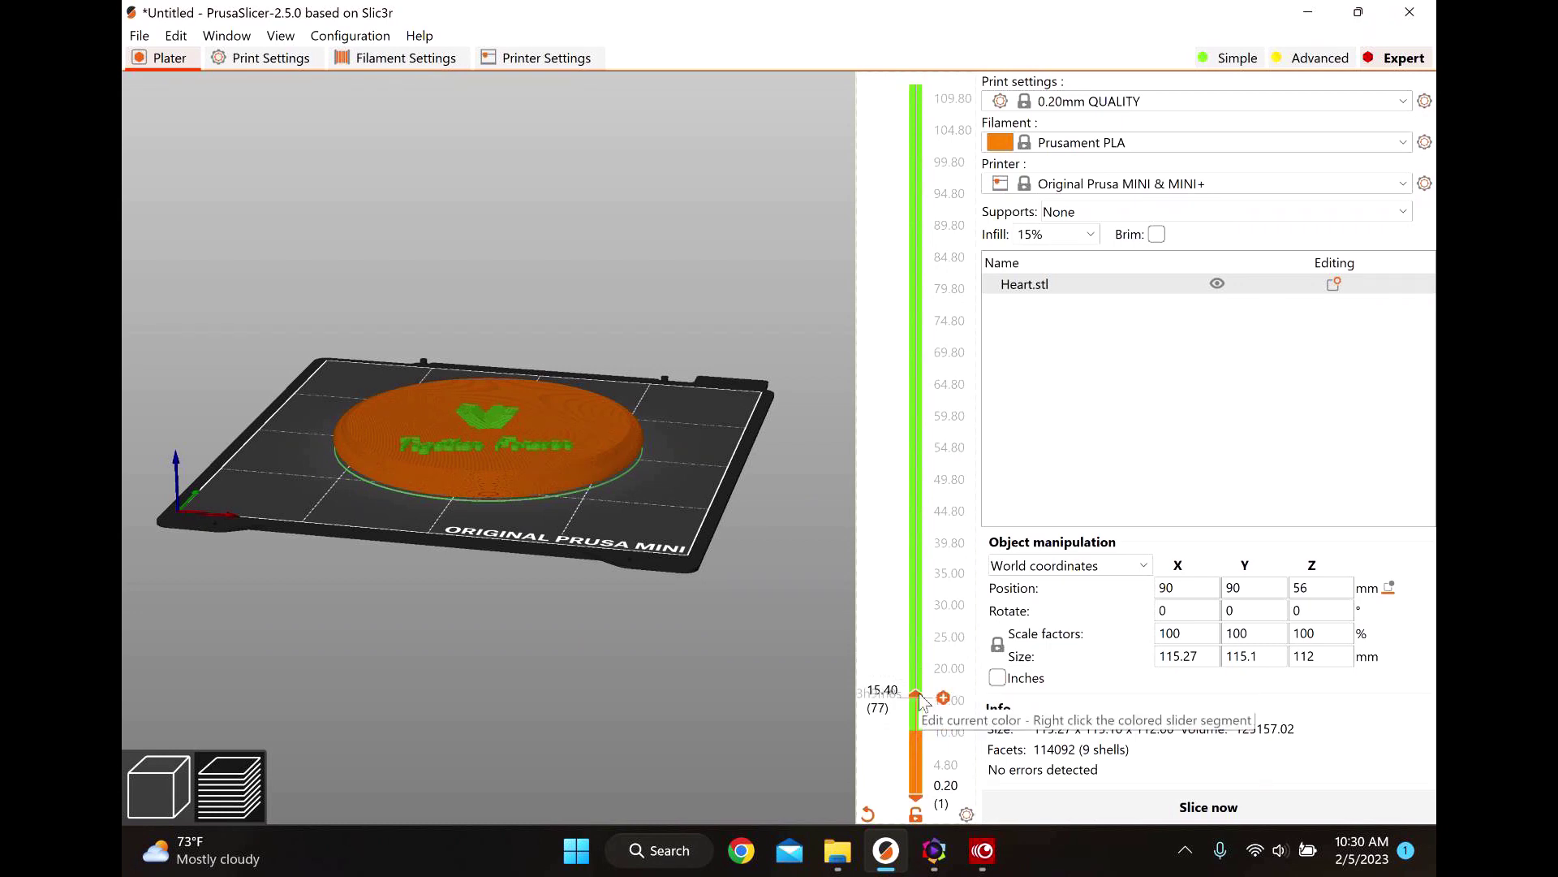
{"action": "left_click_drag", "start_coordinate": [917, 695], "coordinate": [918, 81]}
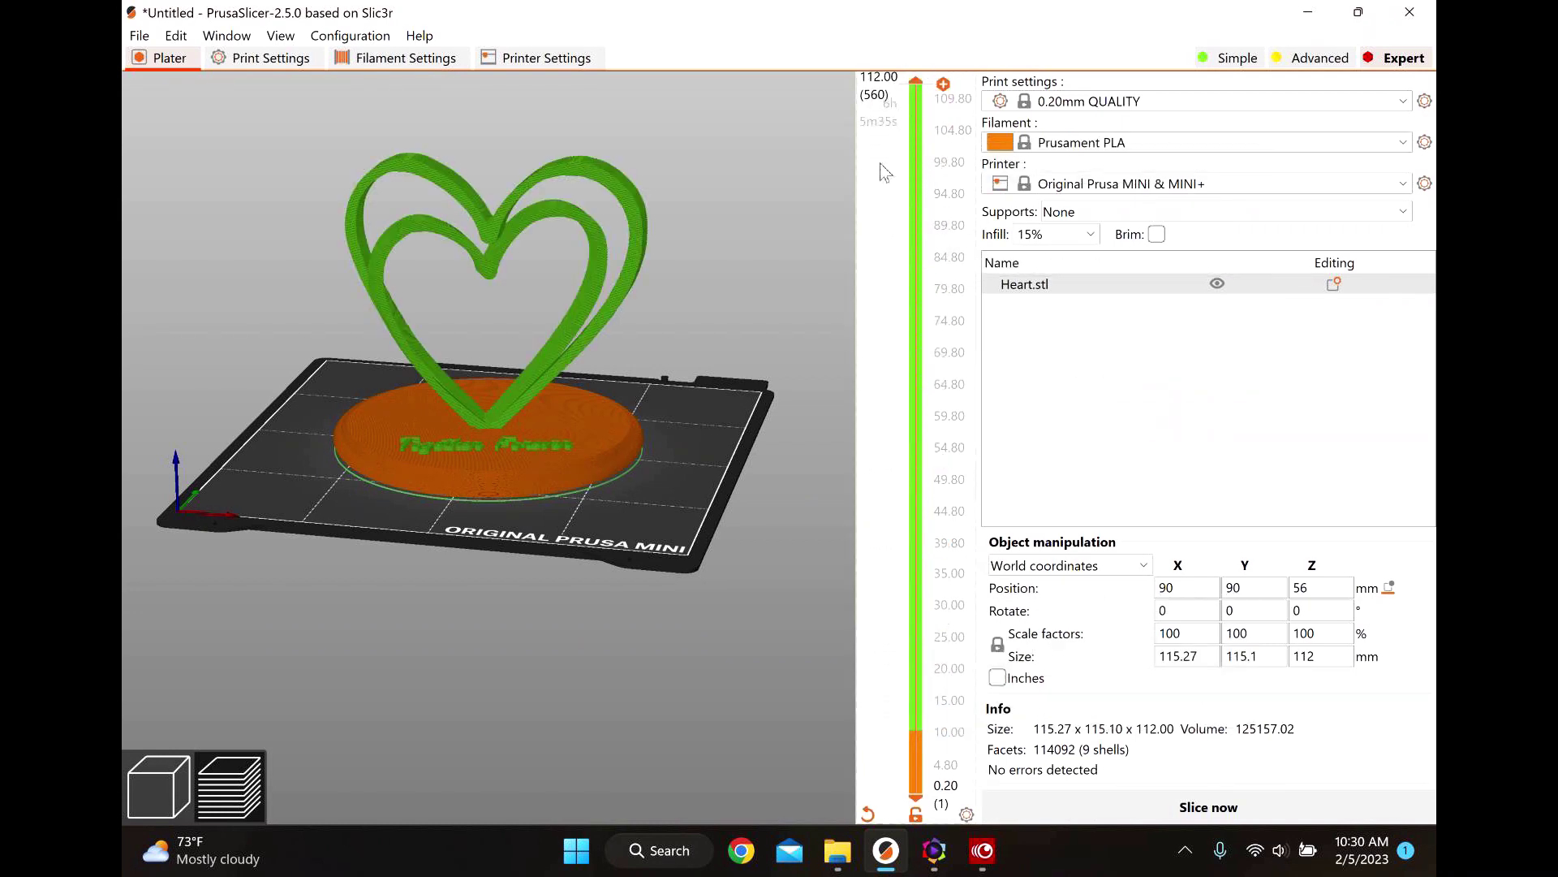
{"action": "left_click_drag", "start_coordinate": [705, 580], "coordinate": [710, 599]}
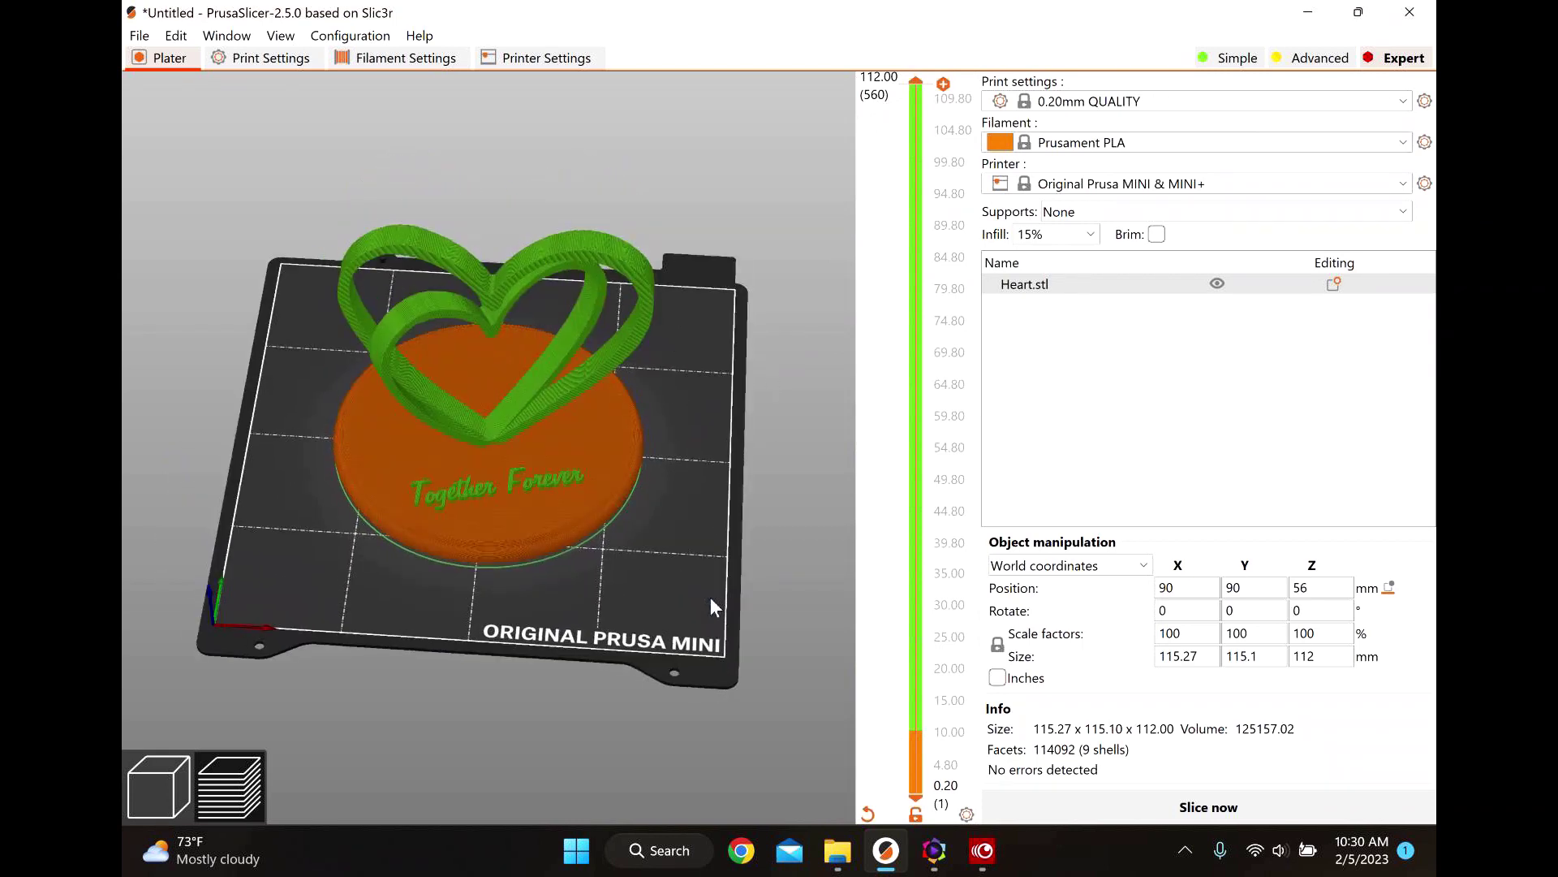